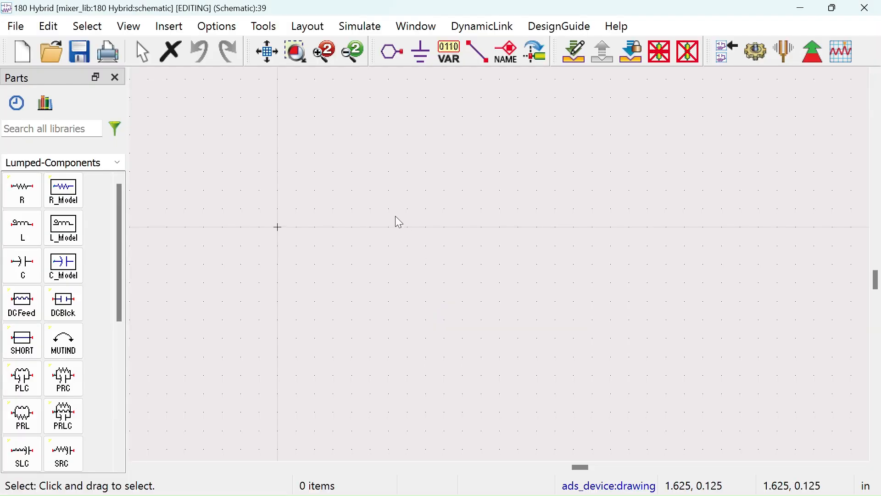
Place an MSUB microstrip substrate component from the TLines-Microstrip parts near the origin of the schematic.
scroll(515, 239, down, 2)
drag(501, 269, 392, 183)
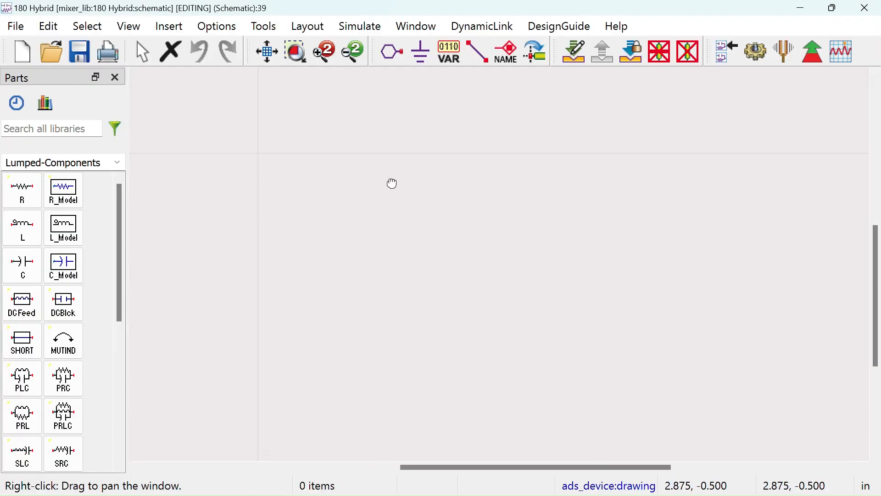
click(118, 162)
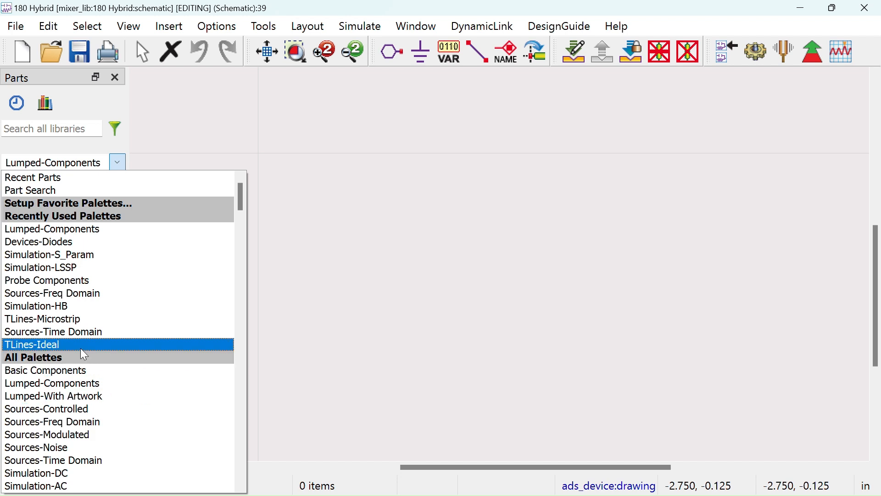
click(62, 319)
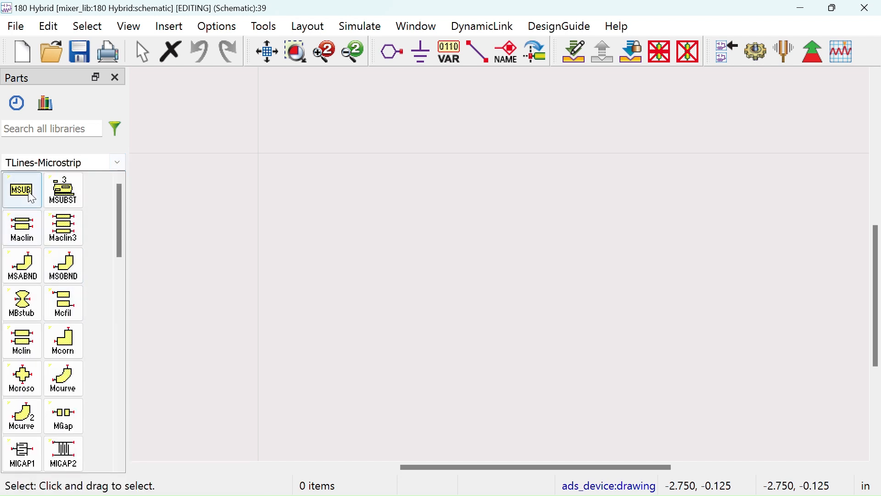
click(21, 189)
click(152, 207)
right_click(248, 184)
click(273, 193)
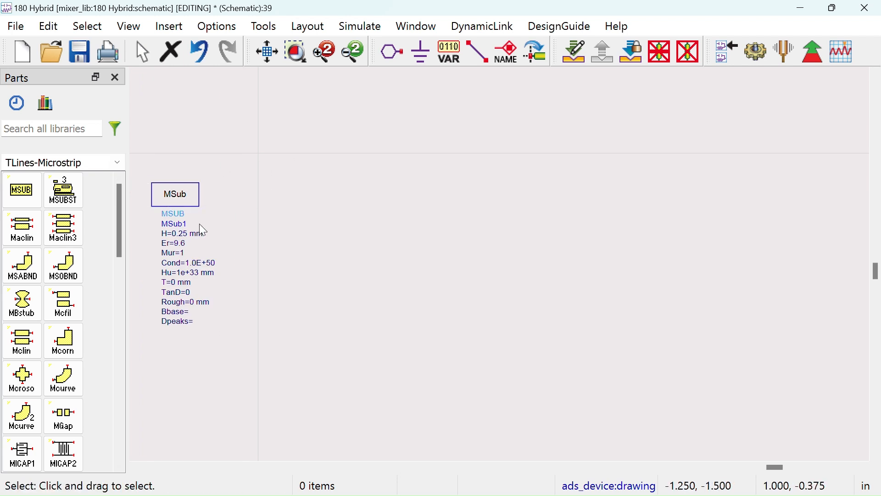
Set the substrate's height H to 0.508 mm and its dielectric constant Er to 3.55.
double_click(179, 234)
text(0)
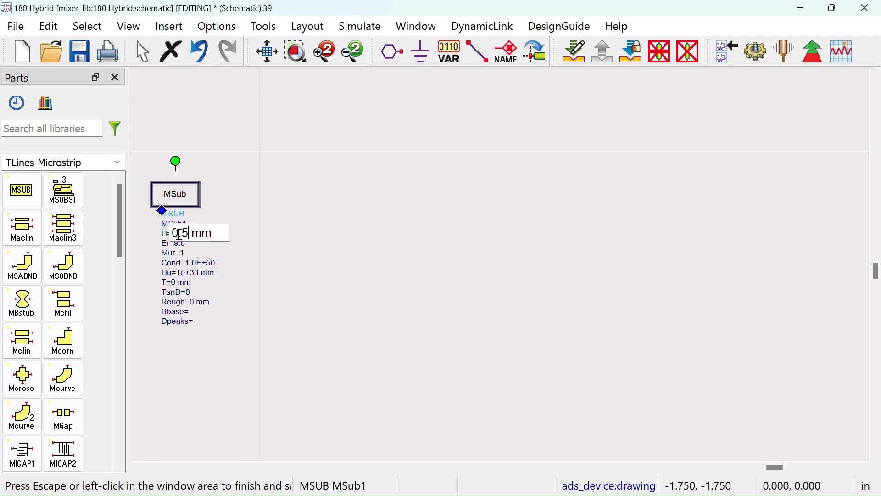
text(.508)
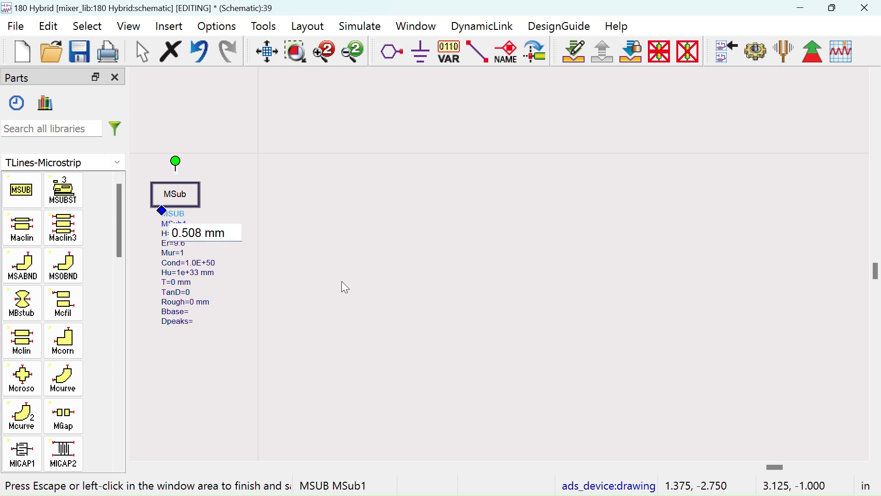
click(341, 283)
double_click(178, 243)
text(3.55)
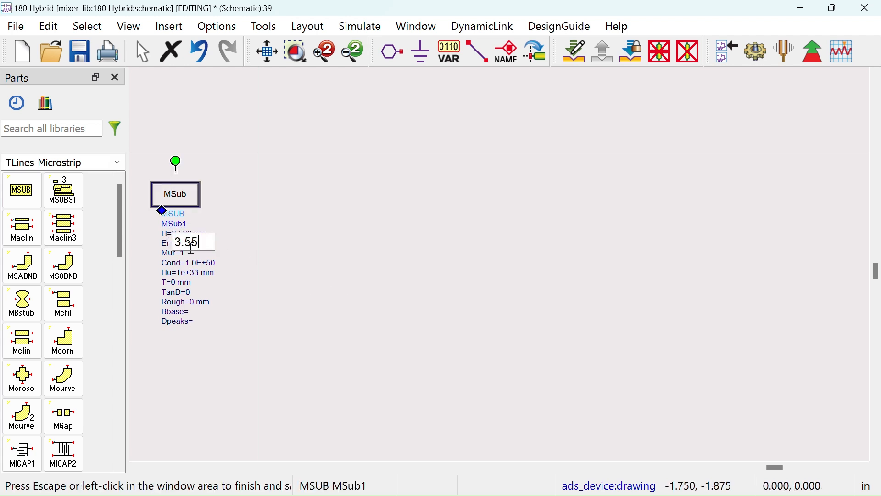
click(315, 199)
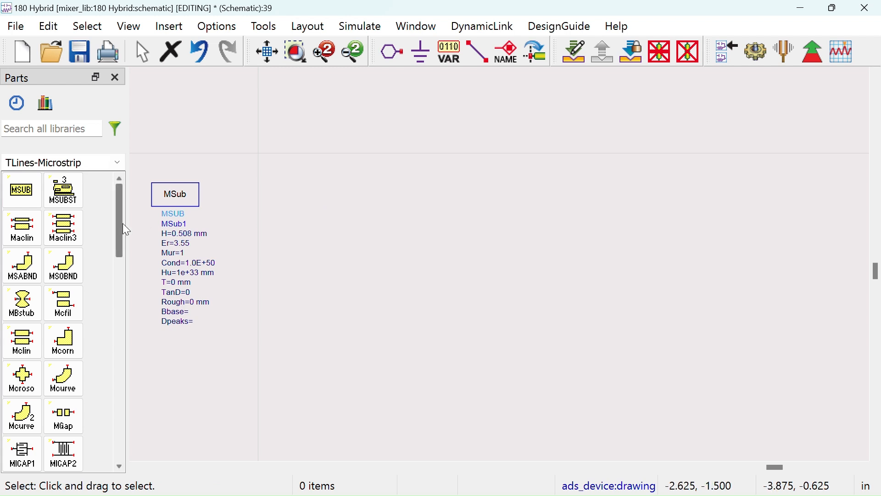
Place one MLIN microstrip line in the empty area to the right of the substrate block.
drag(122, 223, 125, 316)
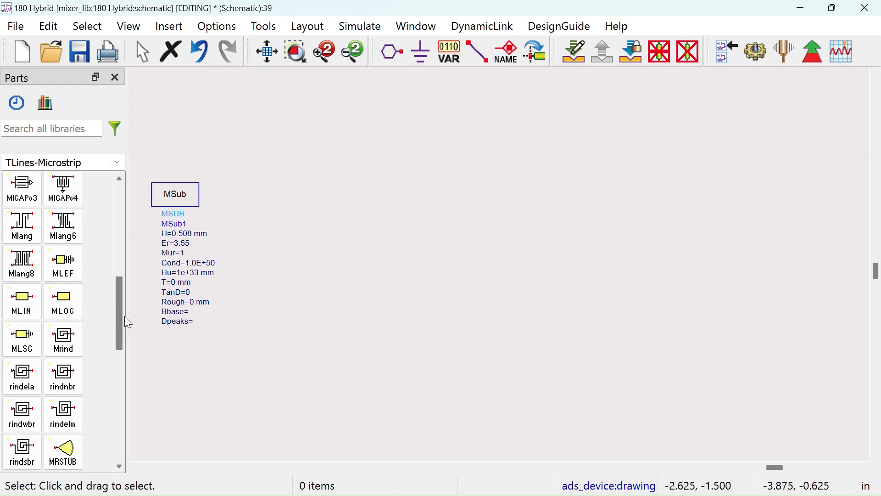
click(22, 298)
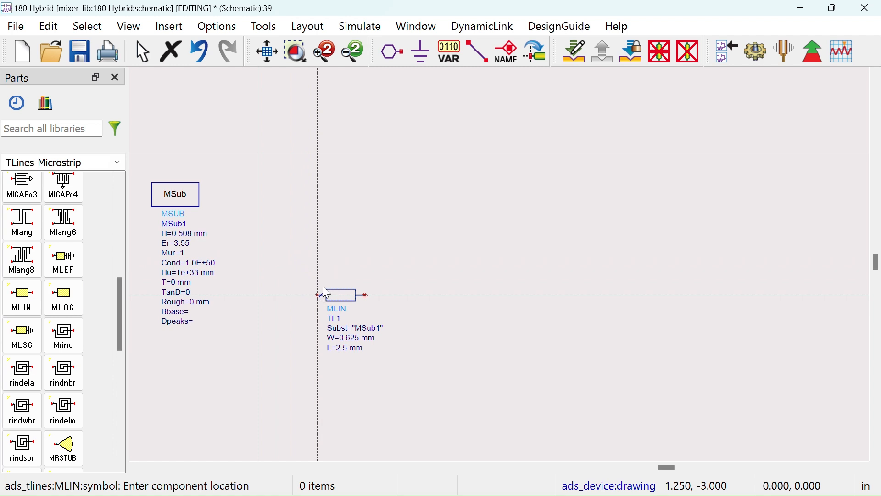
click(327, 293)
right_click(370, 192)
click(395, 202)
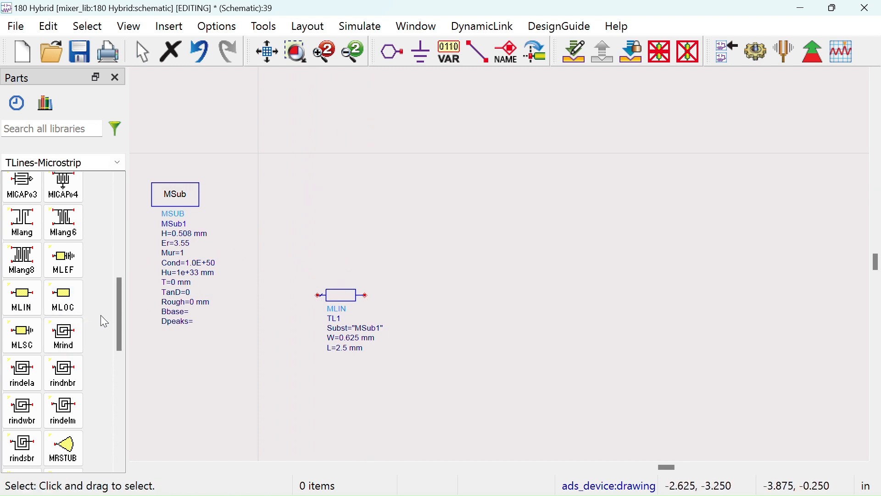
Add an MTEE junction, rotate it so its branch faces the MLIN, and position it wired in line with the MLIN's right end.
drag(116, 307, 120, 344)
click(79, 379)
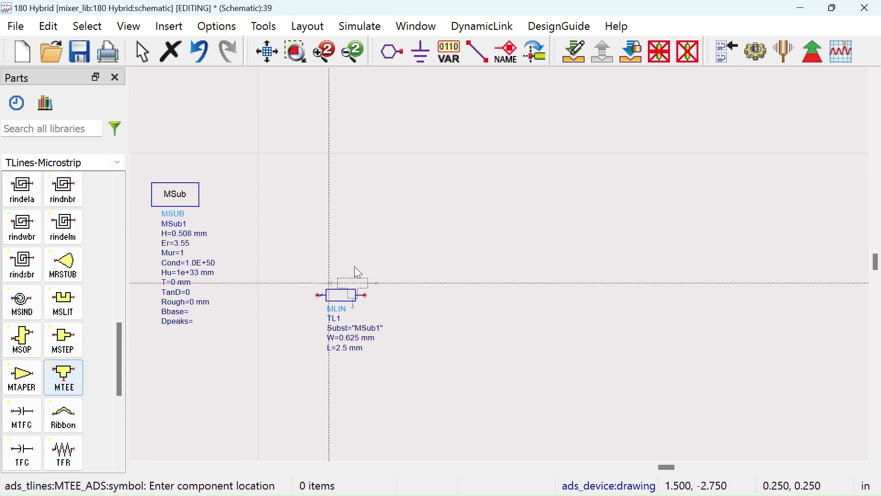
click(390, 257)
key(Escape)
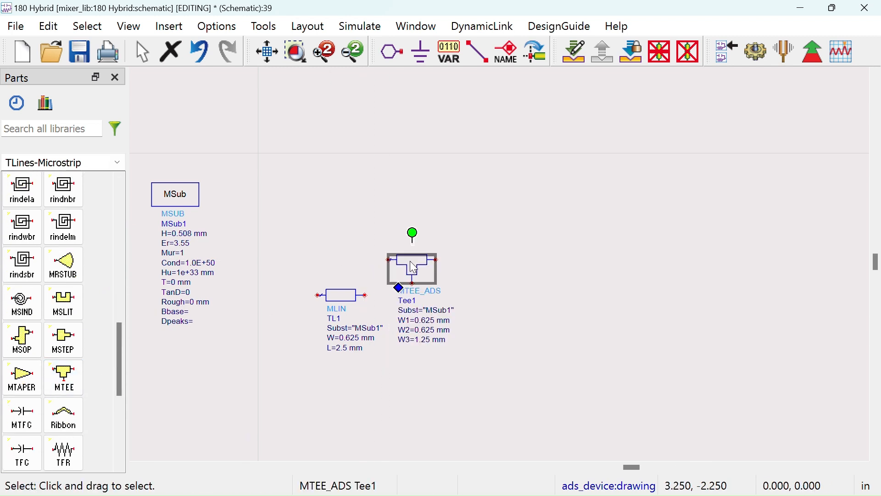
key(ctrl+r)
mouse_move(394, 294)
mouse_down()
mouse_move(394, 311)
mouse_move(386, 302)
mouse_move(409, 297)
mouse_up()
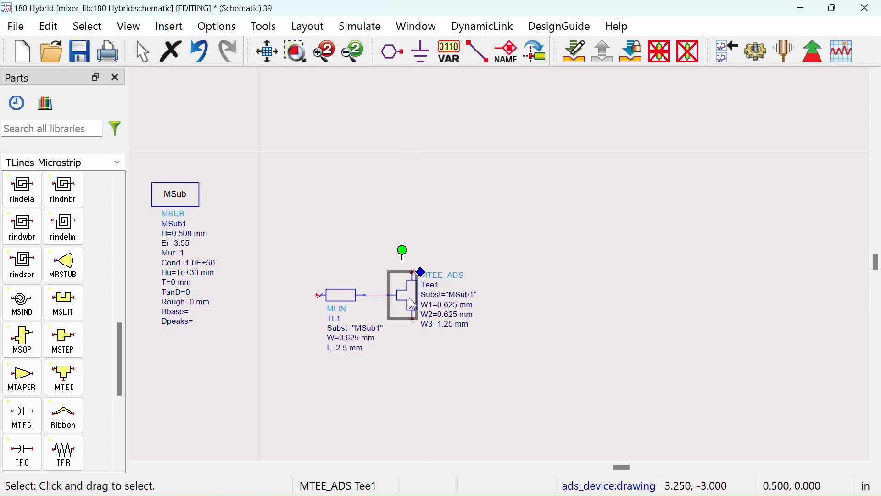
click(391, 205)
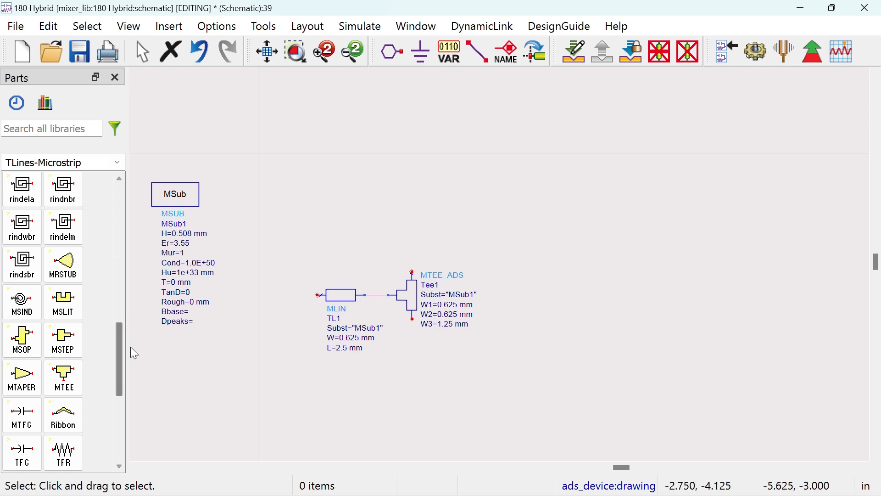
Add a Mcurve bend, rotate it to open downward and rightward, and position it directly above the tee, wired to its upper pin.
drag(121, 349, 112, 246)
click(64, 232)
click(277, 178)
key(Escape)
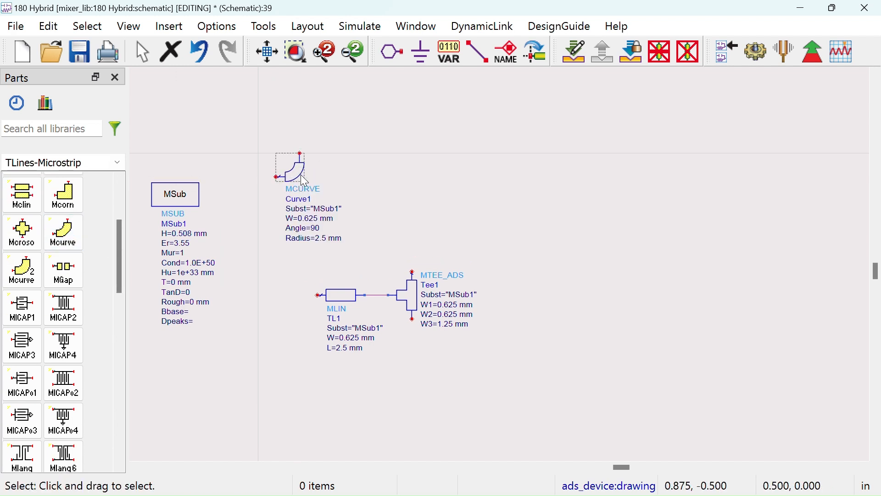
click(298, 178)
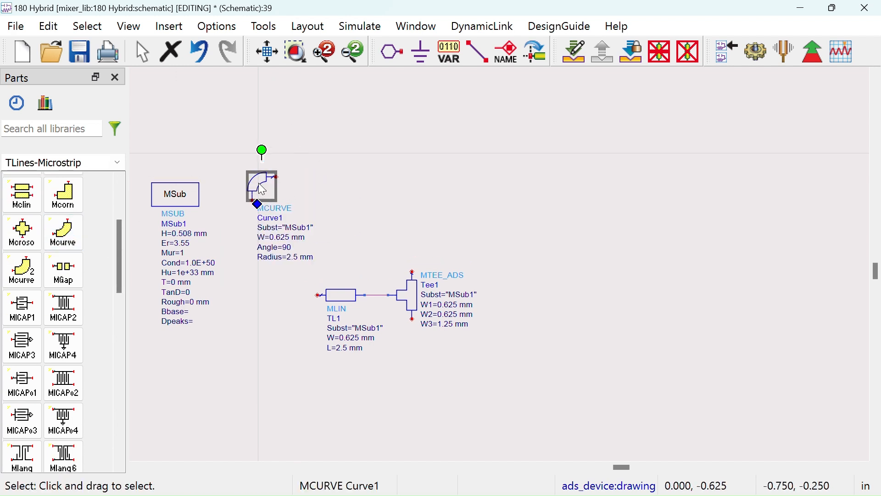
mouse_move(249, 177)
mouse_down()
mouse_move(406, 188)
mouse_move(412, 242)
mouse_move(406, 202)
mouse_up()
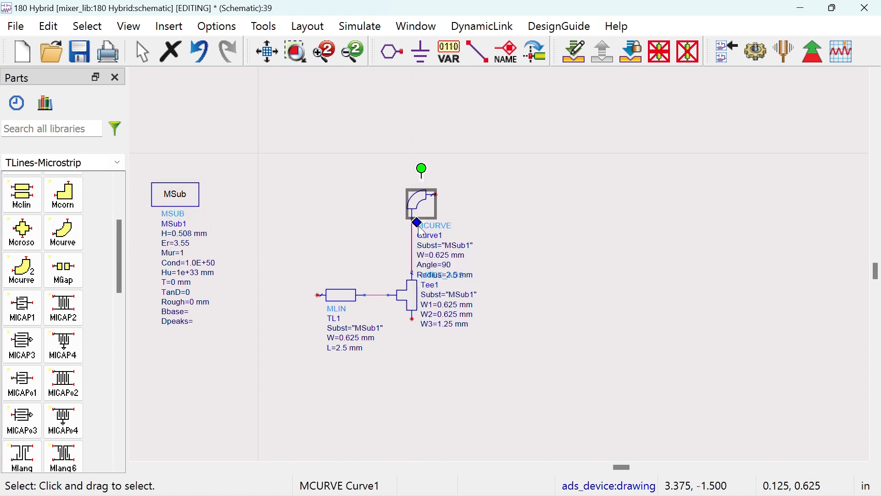
Move the curve's parameter text to the left of its symbol, clear of the tee's text.
key(F5)
click(348, 173)
key(Escape)
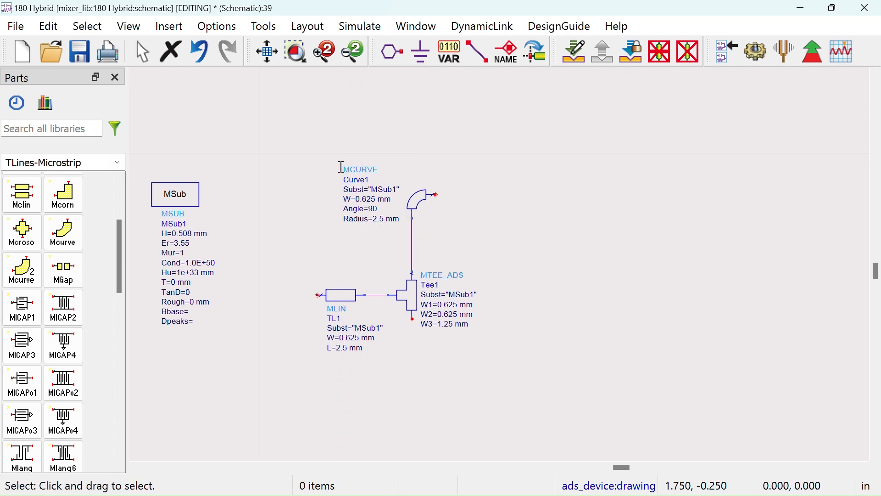
Copy the tee, rotate the copy so its branch points up, and place it wired to the right of the curve.
click(415, 305)
key(ctrl+c)
key(ctrl+v)
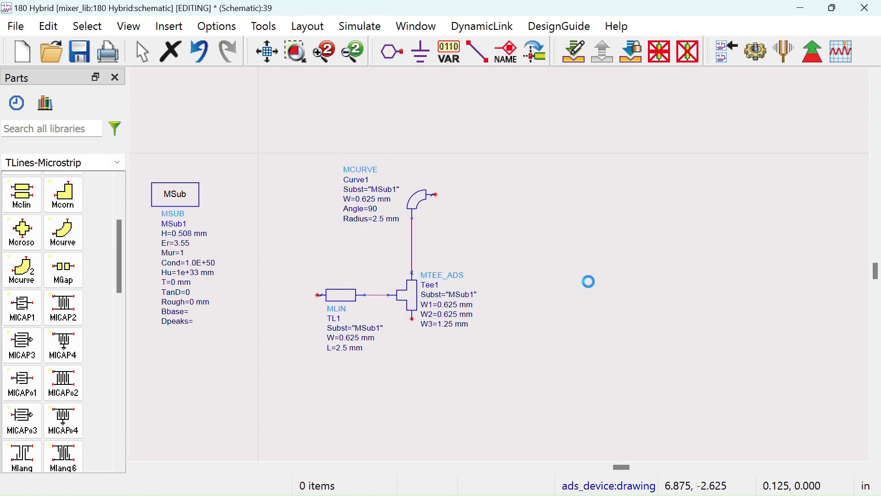
key(ctrl+r)
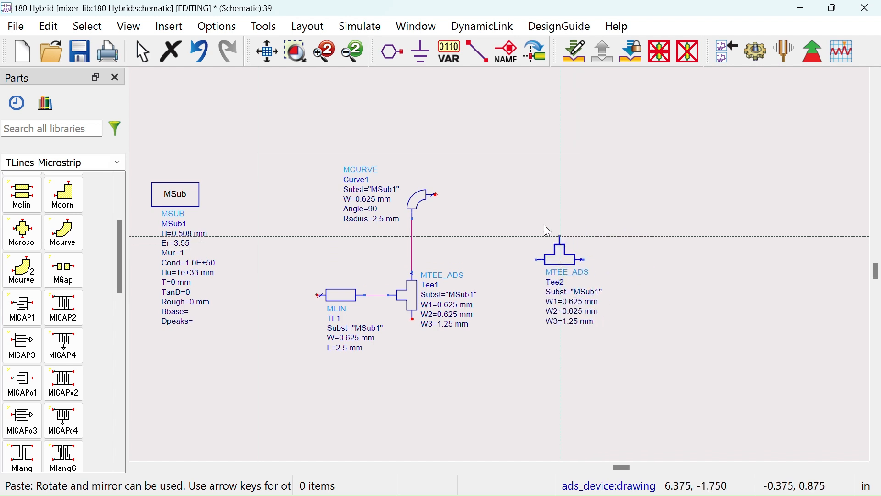
click(467, 179)
drag(464, 197, 503, 197)
Copy the curve, rotate the copy to turn downward, and place it wired to the right of the second tee.
click(414, 213)
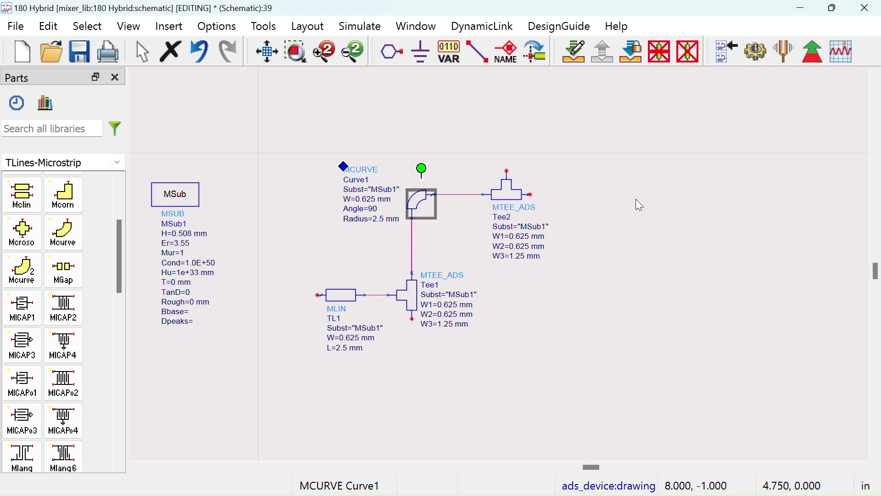
key(ctrl+c)
key(ctrl+v)
key(ctrl+r)
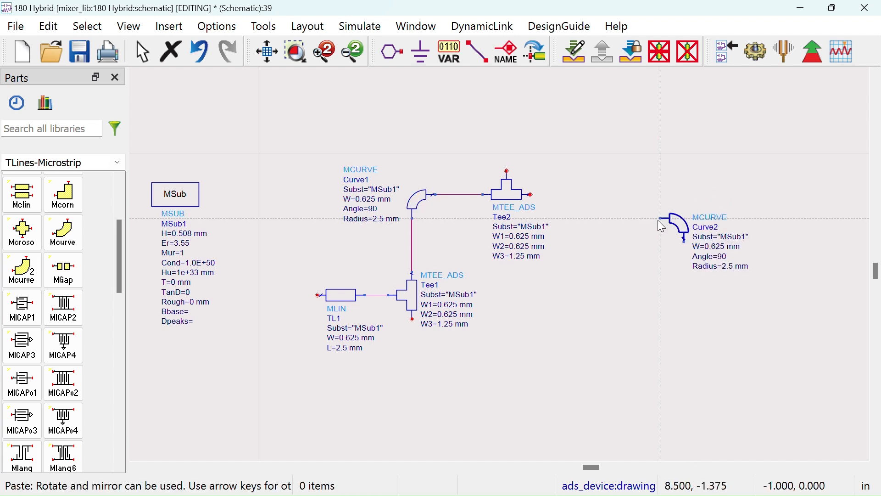
click(537, 202)
drag(545, 209, 619, 193)
Copy the upper tee, rotate the copy so its branch points right, and place it wired below the second curve.
click(518, 198)
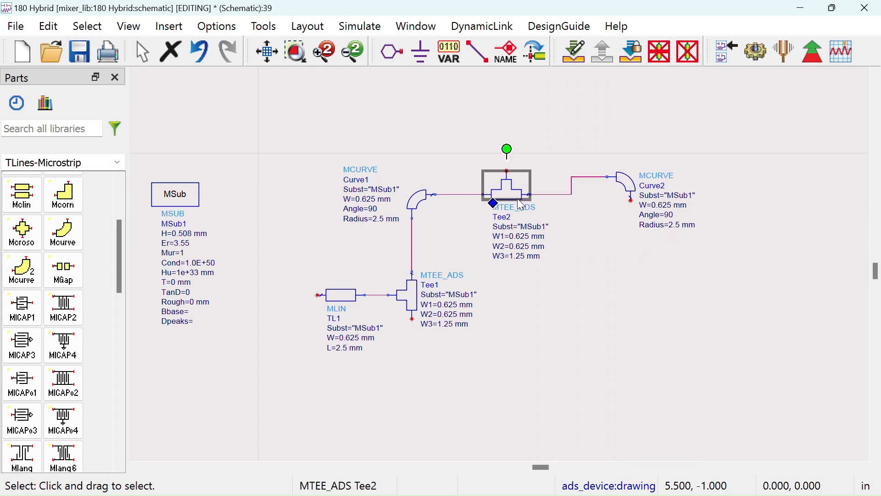
key(ctrl+c)
key(ctrl+v)
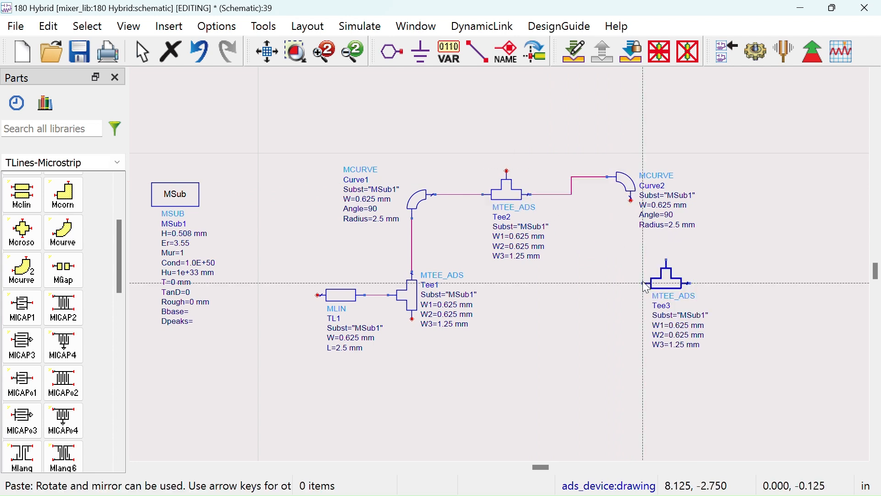
key(ctrl+r)
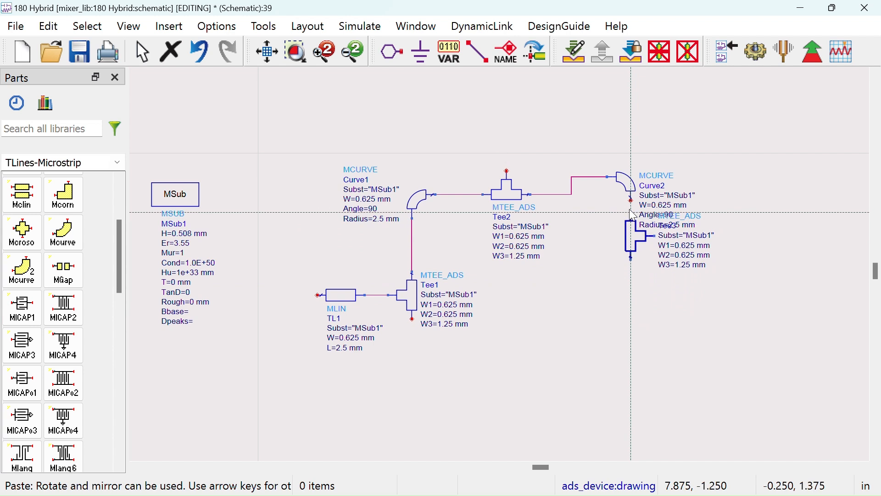
click(635, 225)
drag(634, 224, 635, 292)
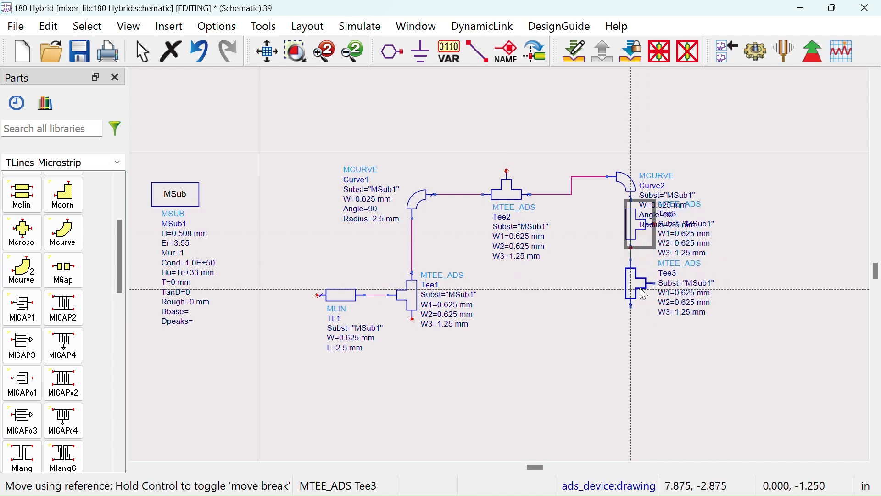
click(741, 222)
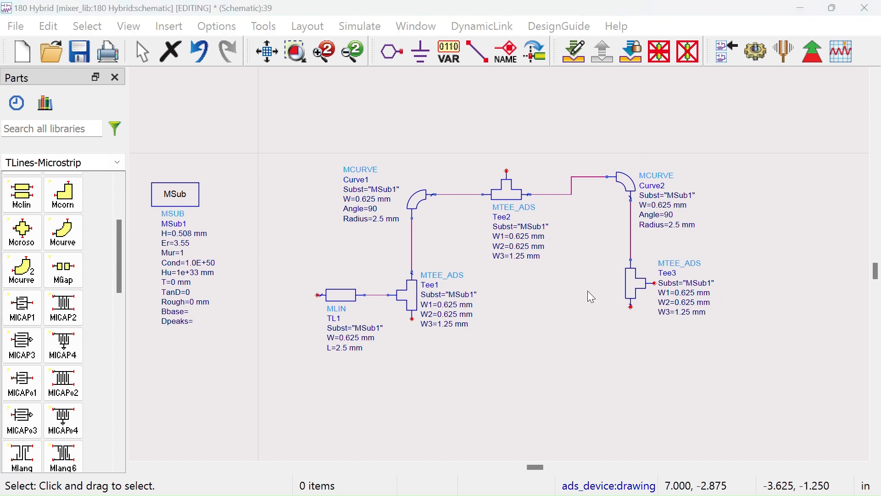
Set the MLIN line's width W to 1.1 mm.
double_click(353, 338)
text(1)
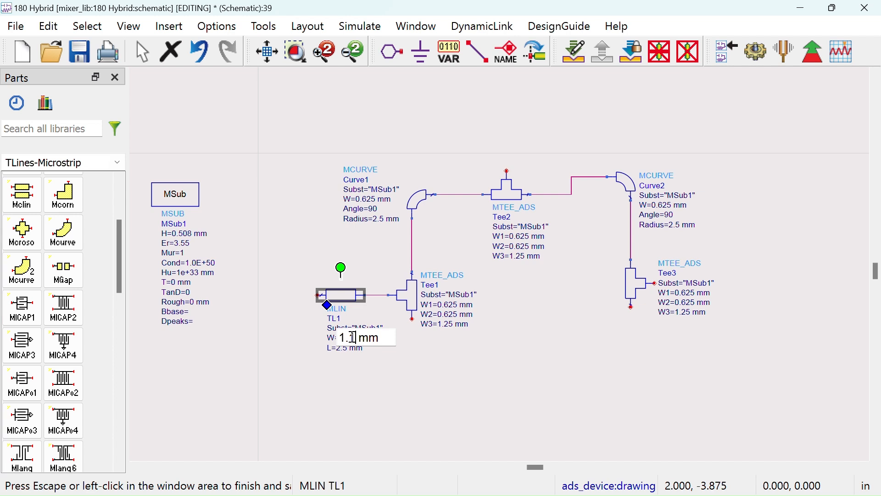
text(.1)
click(424, 364)
Set the first curve's (Curve1) angle to 60, radius to 7 mm and width W to 0.75 mm.
double_click(376, 208)
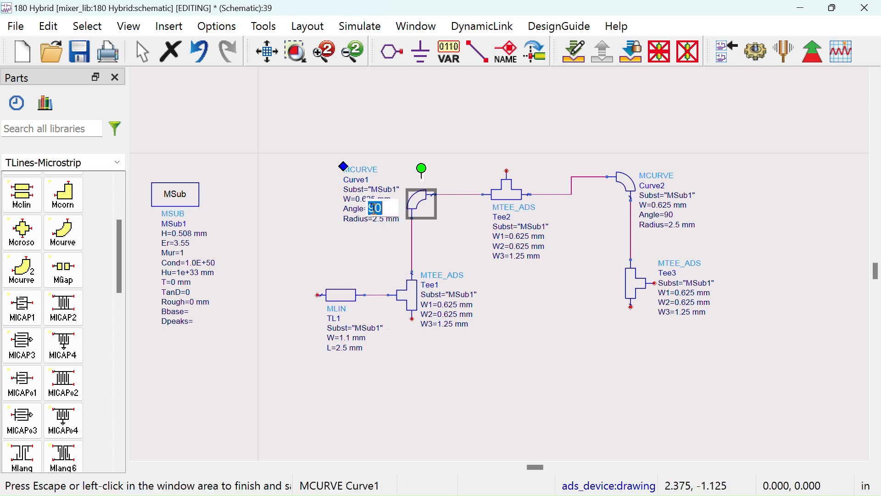
text(60)
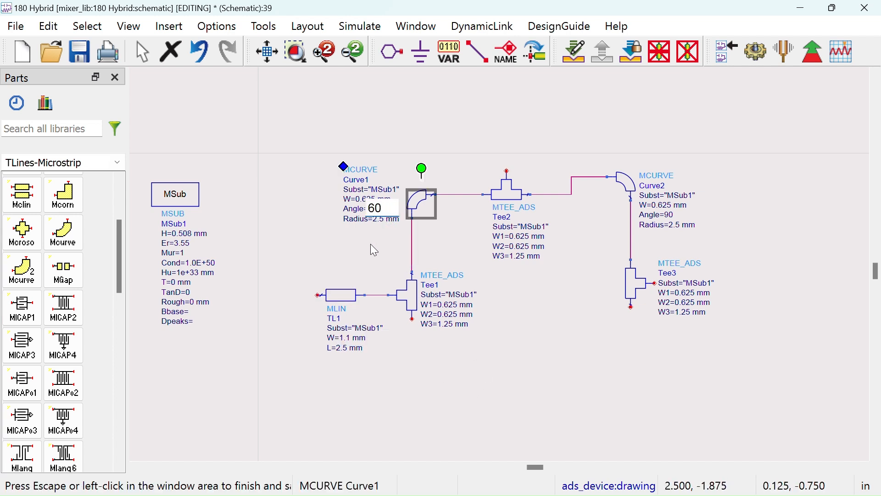
click(373, 250)
double_click(378, 220)
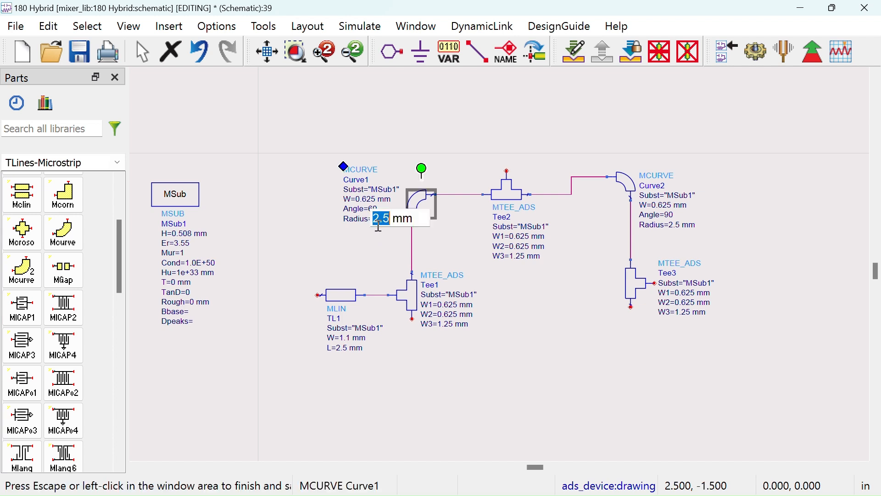
text(7)
click(352, 261)
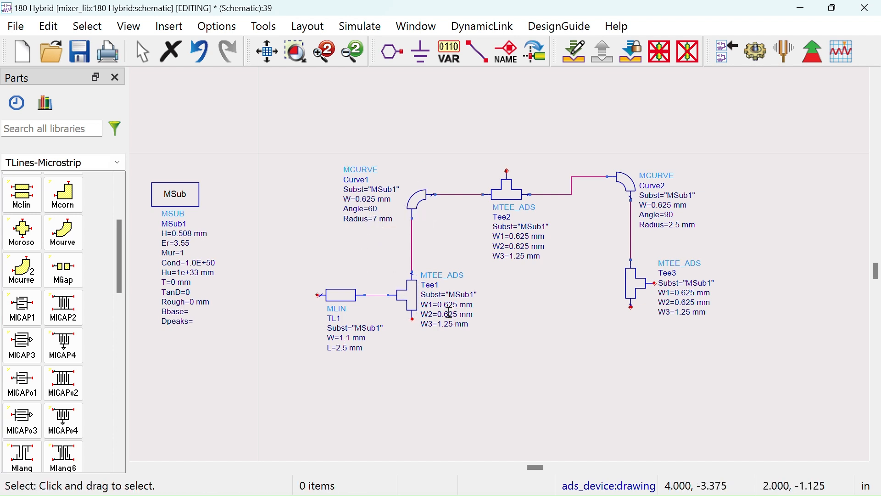
double_click(364, 200)
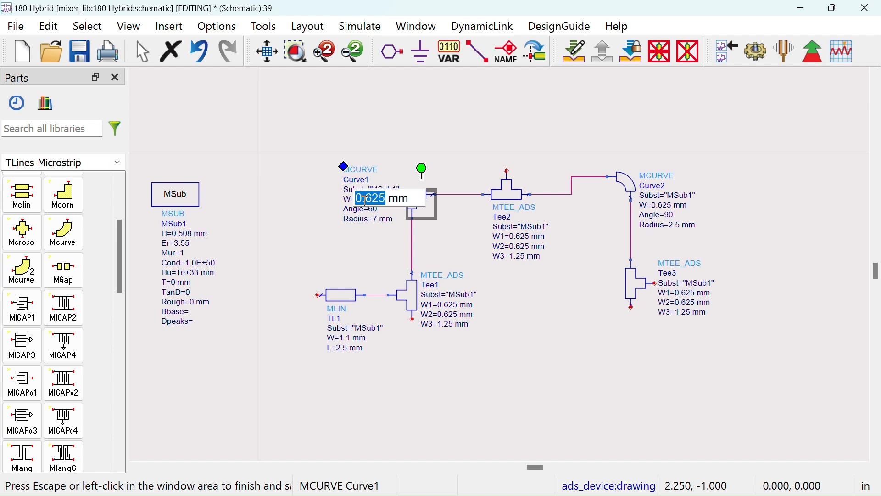
text(0)
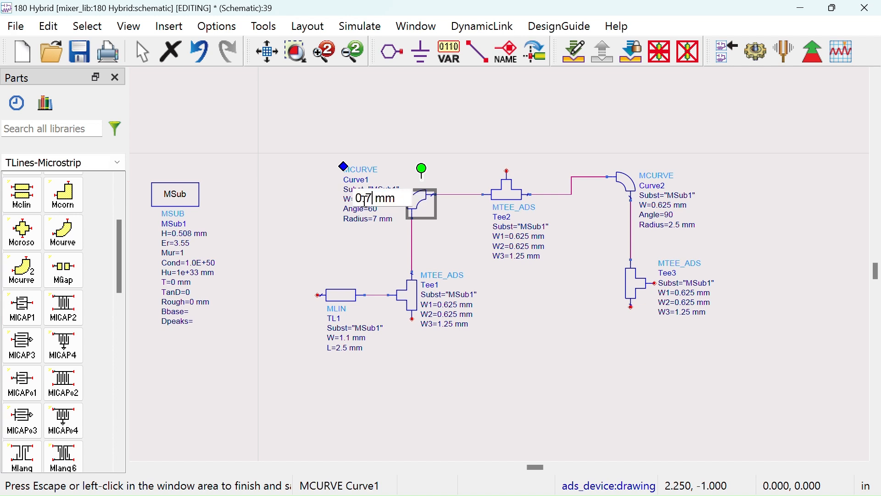
text(.75)
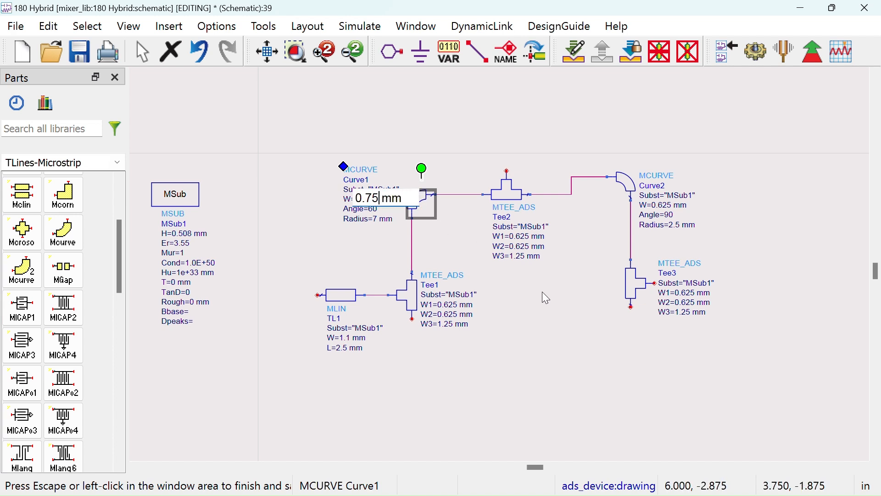
click(543, 295)
Set width W1 of the upper tee (Tee2) to 0.75 mm.
double_click(522, 230)
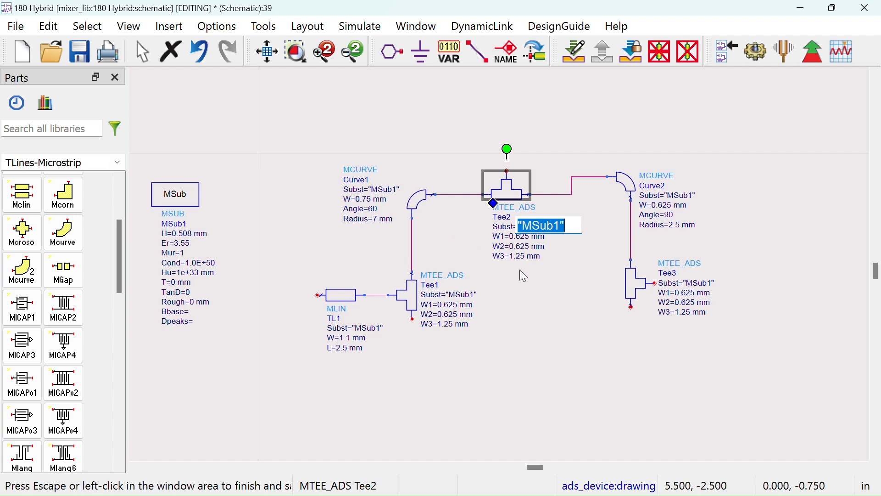
key(Escape)
double_click(522, 237)
text(0.75)
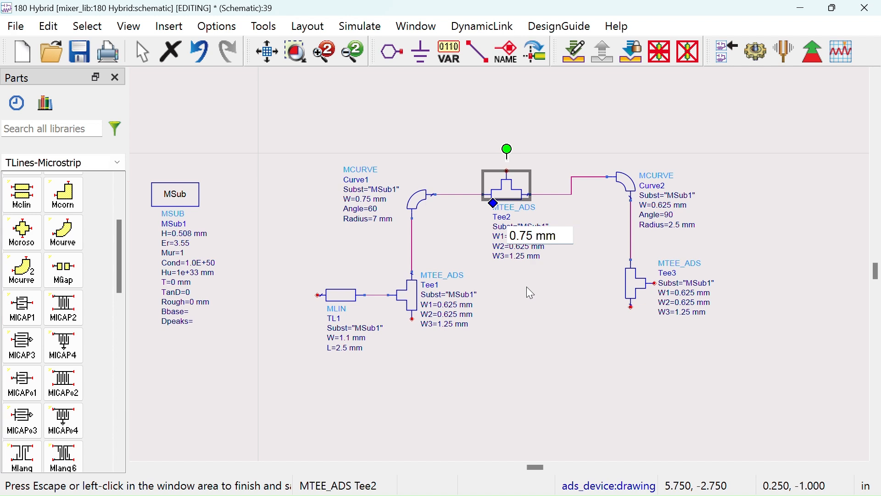
click(526, 288)
click(520, 239)
click(520, 249)
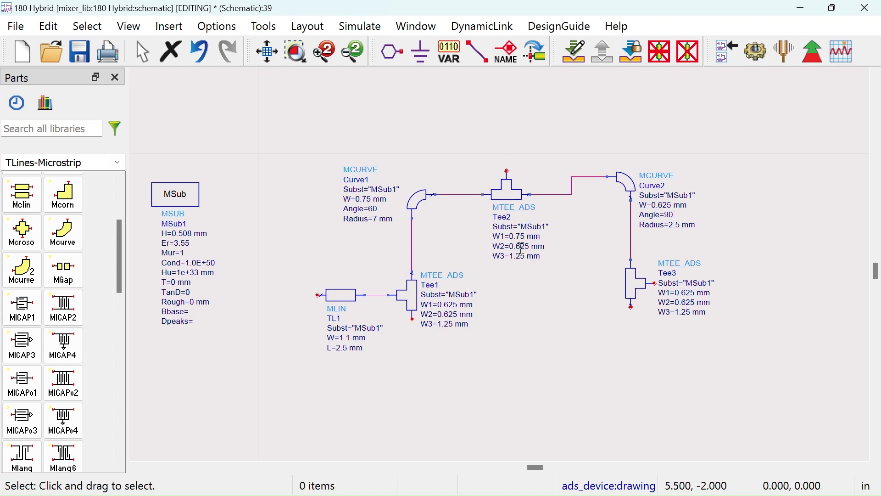
Set the upper tee's (Tee2) W2 to 0.75 mm and its branch width W3 to 1.1 mm.
double_click(522, 247)
text(0.)
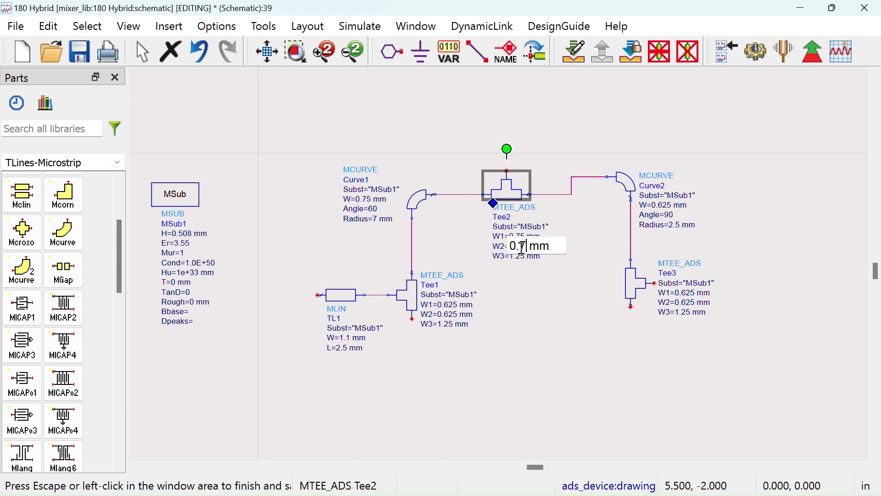
text(75)
click(527, 288)
double_click(517, 256)
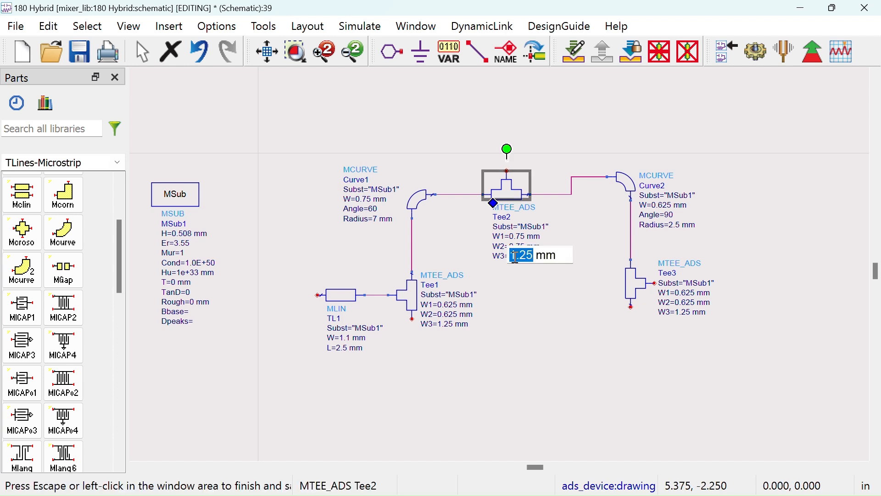
text(1)
click(495, 320)
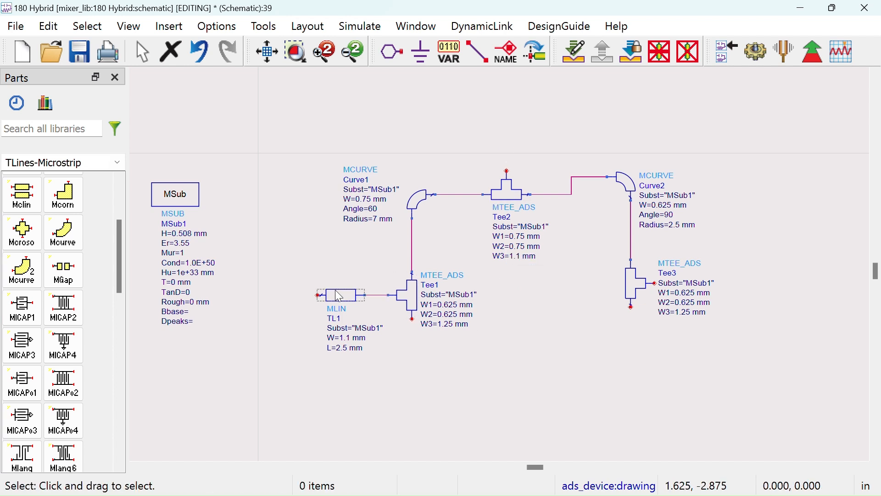
Copy the MLIN line, rotate the copy to vertical, and place it wired above the upper tee's branch.
click(338, 296)
key(ctrl+c)
click(580, 360)
key(ctrl+v)
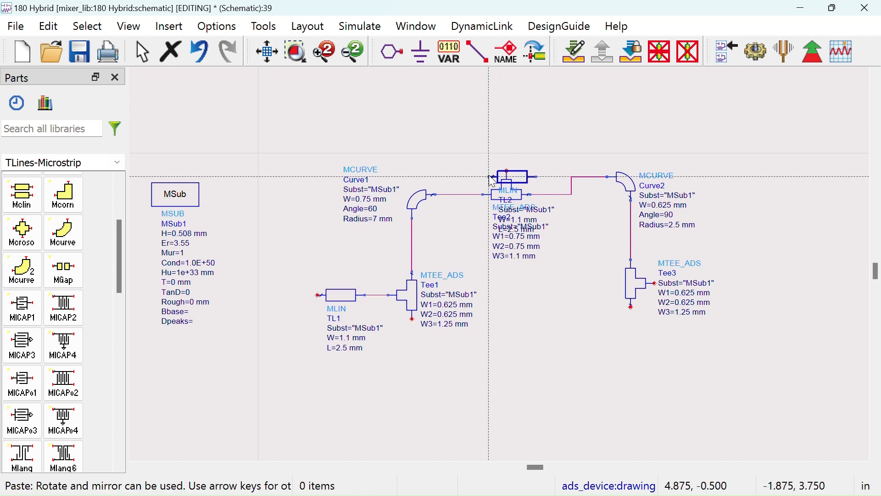
key(ctrl+r)
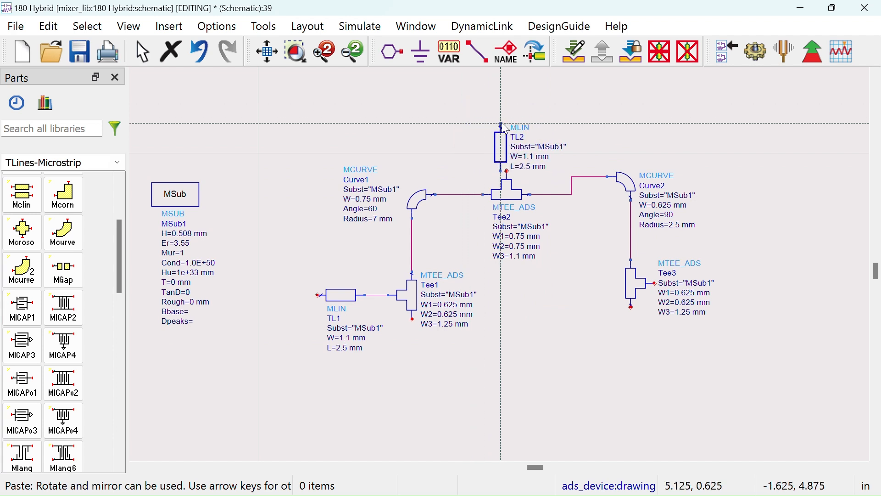
click(507, 139)
drag(507, 139, 507, 109)
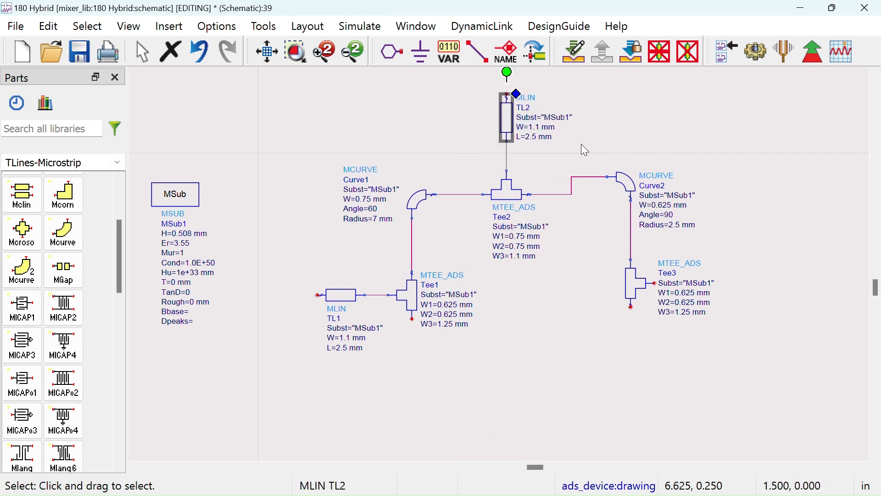
Set the second curve's (Curve2) width W to 0.75 mm, angle to 60 and radius to 7 mm.
double_click(665, 206)
text(0)
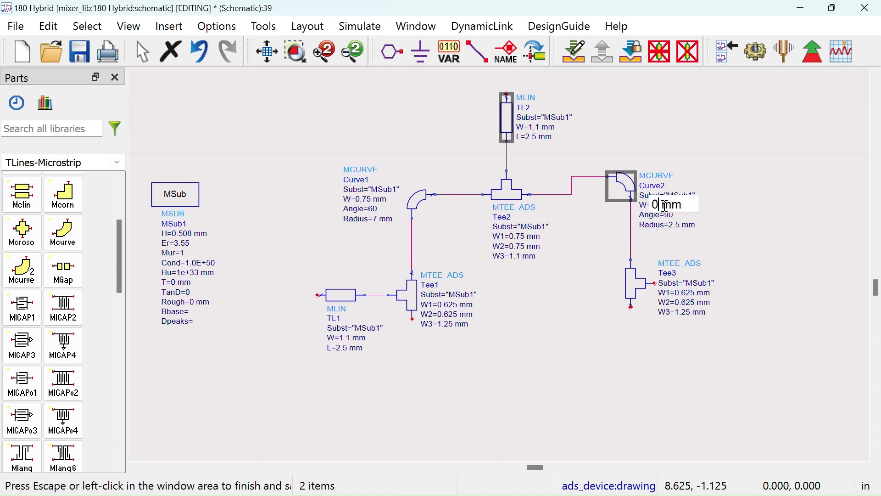
click(742, 245)
double_click(668, 214)
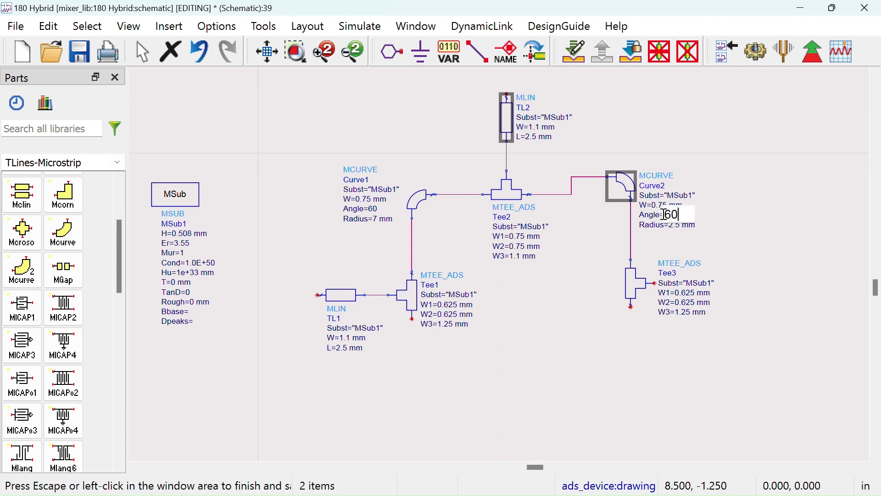
text(60)
click(745, 240)
double_click(665, 227)
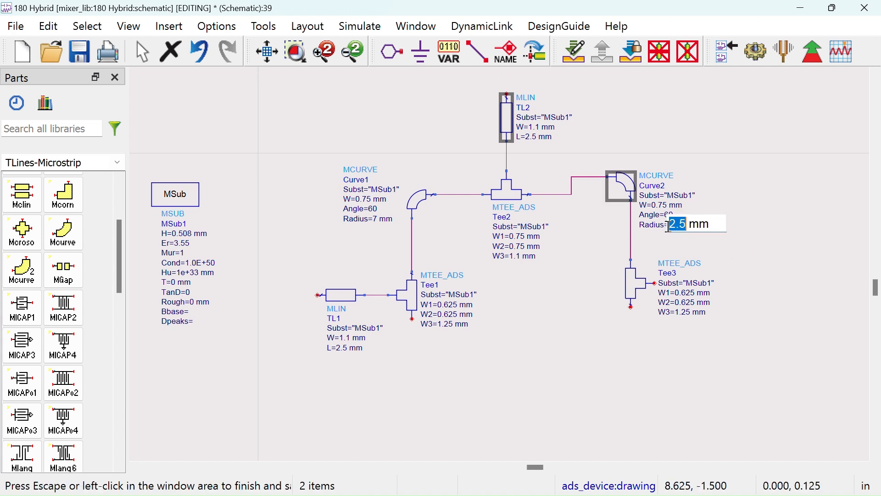
text(7)
click(809, 299)
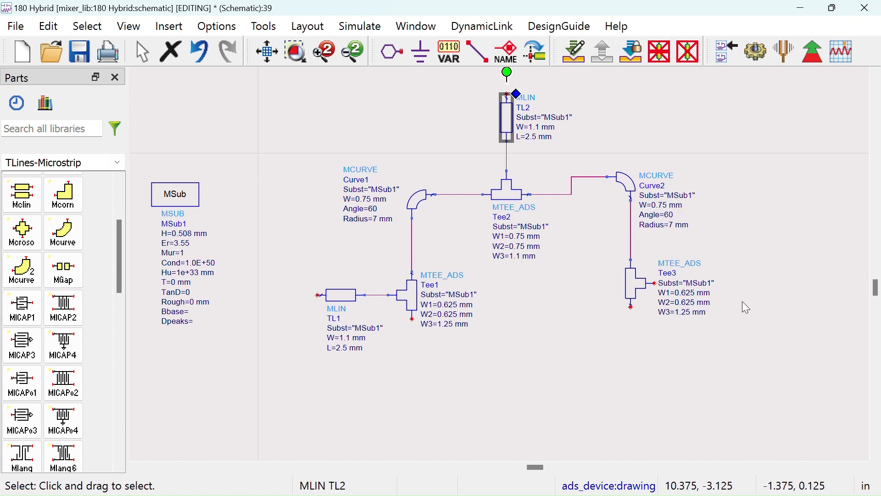
Set Tee3's widths W1 and W2 to 0.75 mm and its branch width W3 to 1.1 mm.
double_click(685, 297)
text(0)
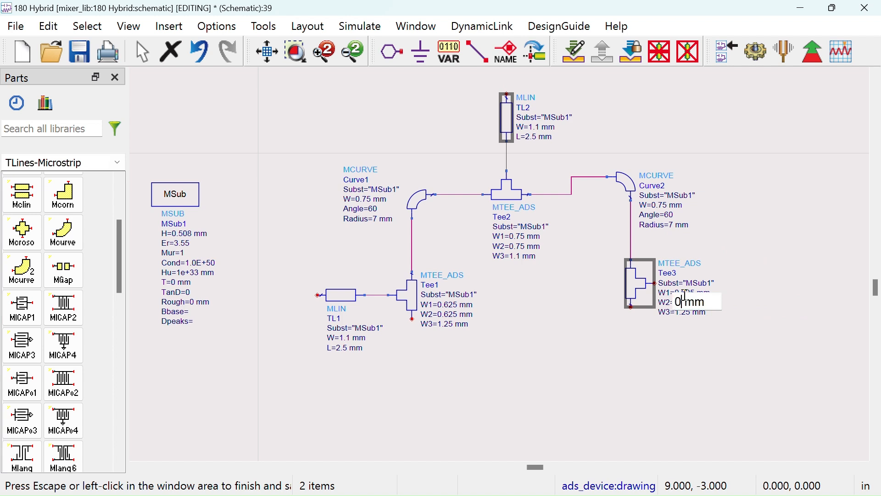
text(.75)
click(682, 342)
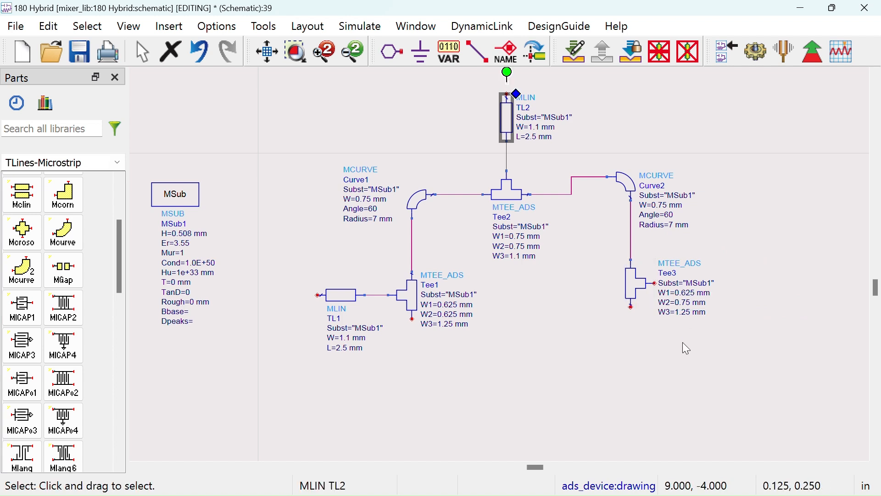
click(683, 318)
text(1.1)
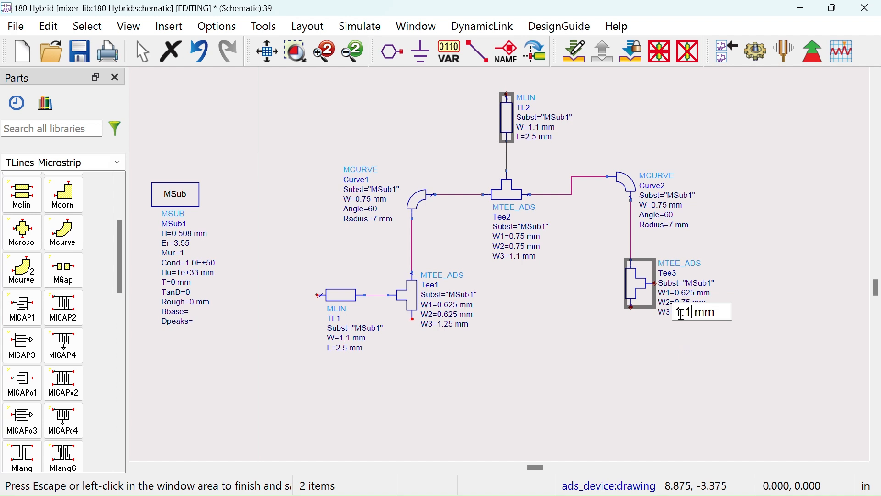
key(Return)
click(684, 292)
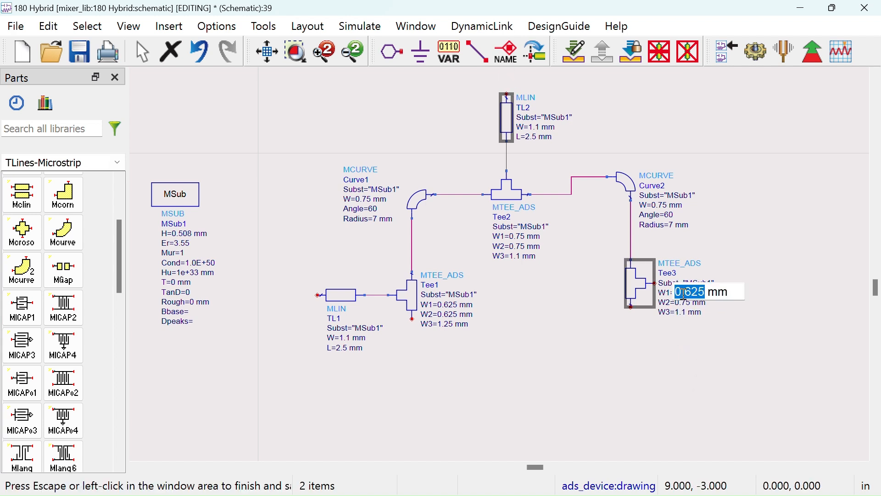
text(0)
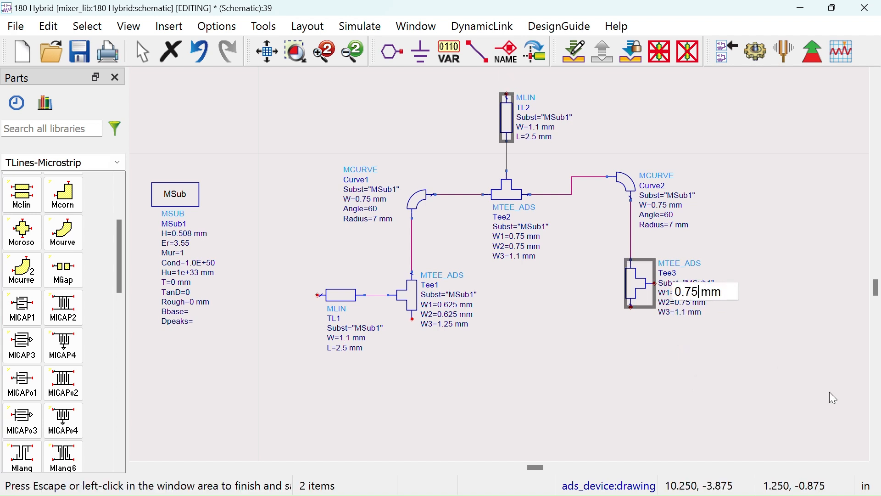
key(Return)
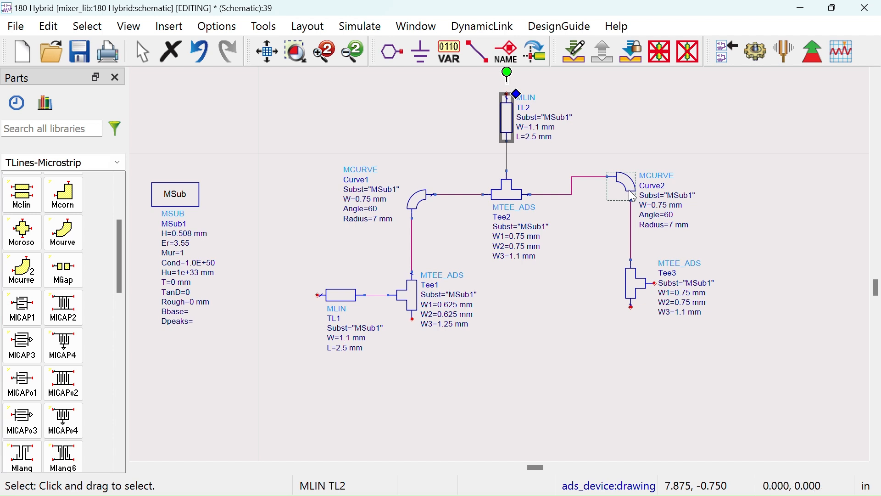
Move the second curve and the tee below it (Tee3) upward to free space beneath them.
drag(633, 196, 634, 173)
drag(629, 285, 626, 213)
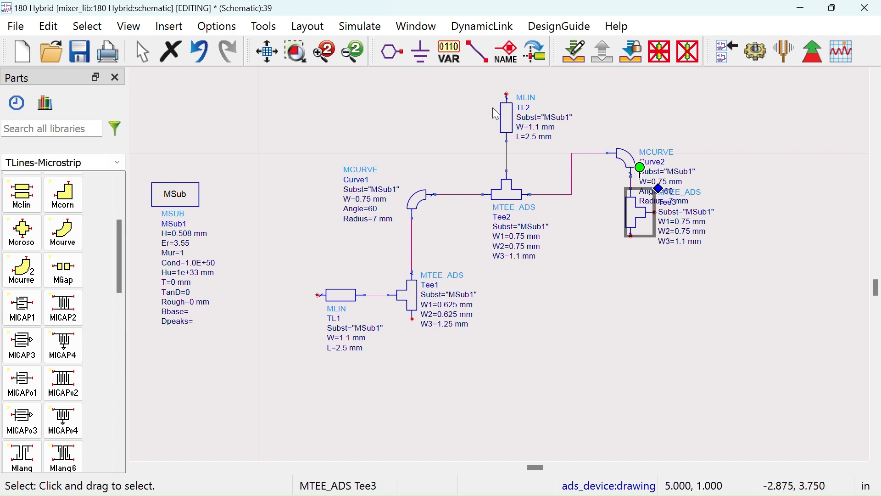
Copy the vertical MLIN line, rotate the copy to horizontal, and place it wired to the right of Tee3's branch.
click(522, 140)
key(ctrl+c)
click(683, 295)
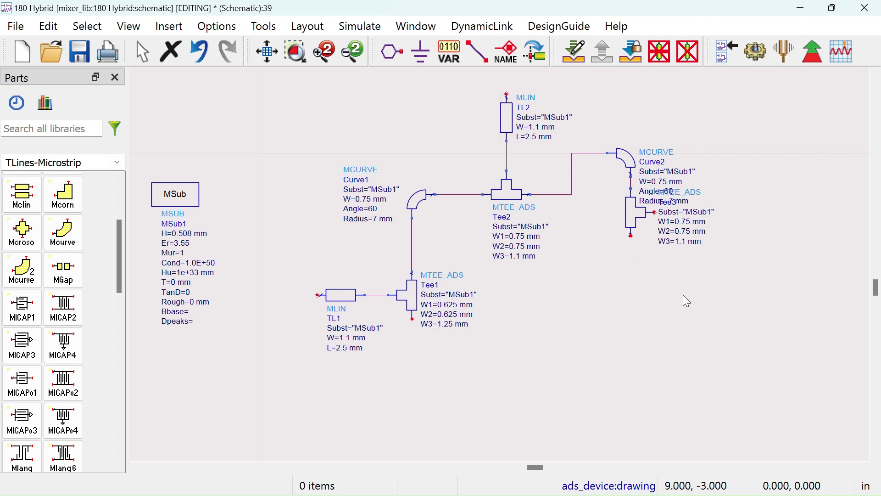
key(ctrl+v)
key(ctrl+r)
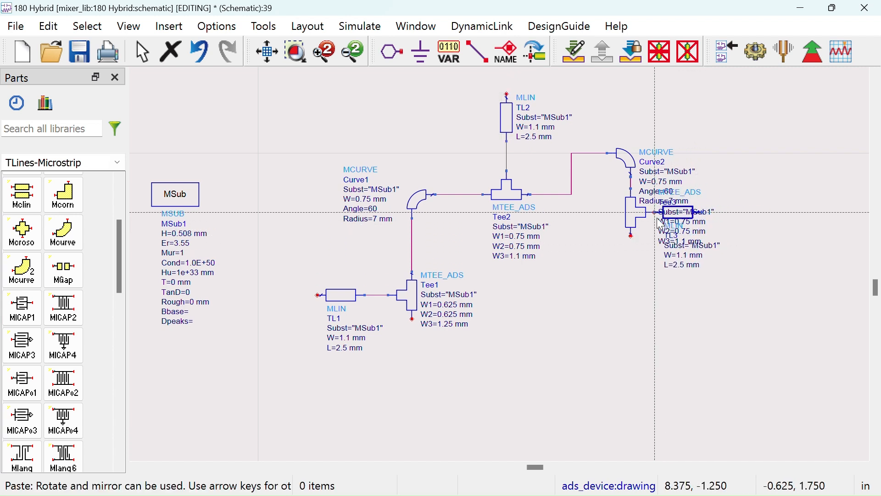
click(666, 218)
drag(665, 218, 747, 219)
click(637, 224)
Copy the second curve and place the copy below Tee3, wired to its lower pin.
click(614, 167)
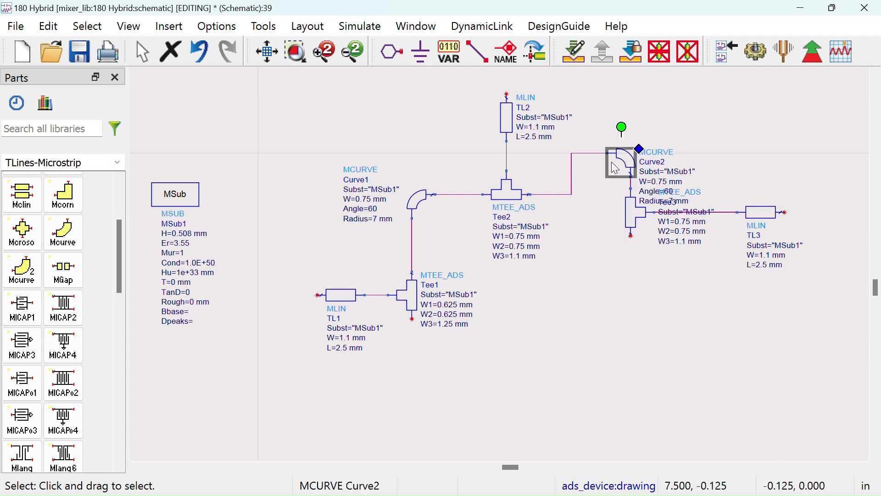
key(ctrl+c)
key(ctrl+v)
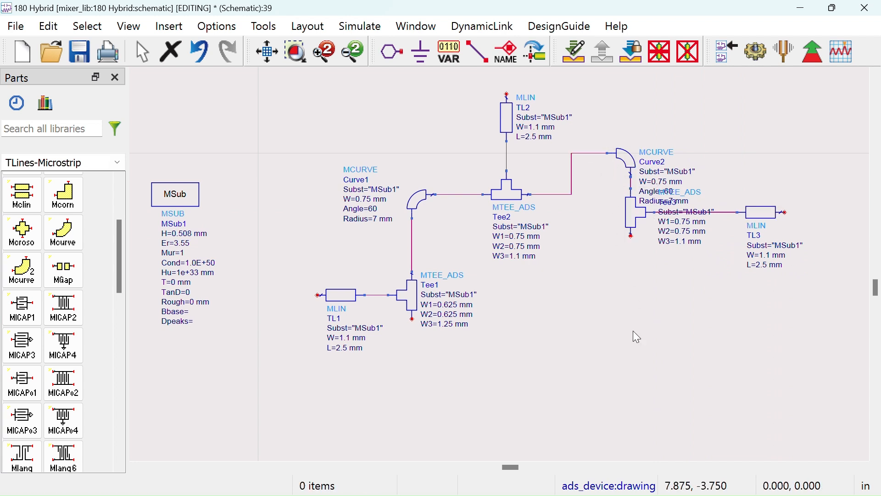
click(635, 243)
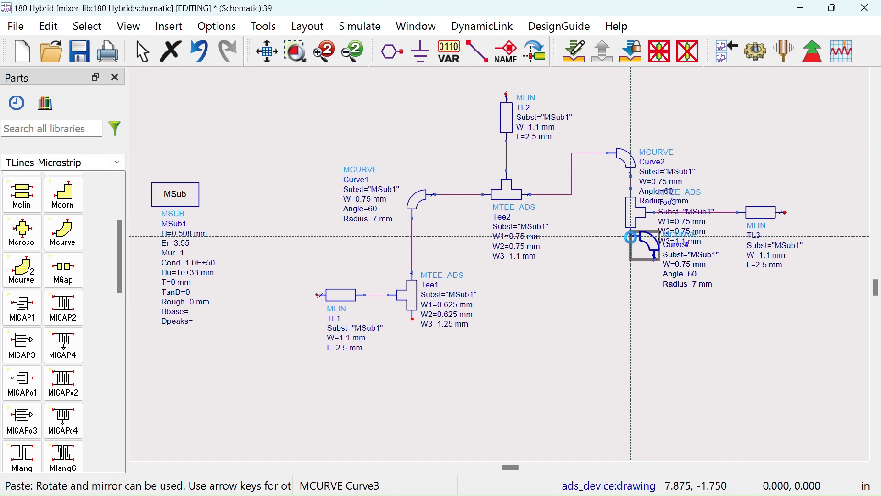
drag(651, 243, 652, 278)
Copy Tee3 and place the copy below the third curve, wired to its lower pin.
click(630, 204)
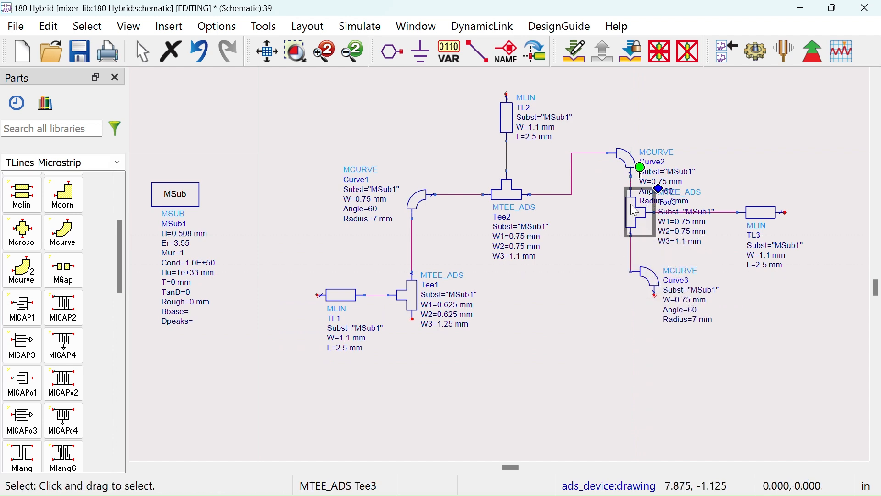
key(ctrl+c)
key(ctrl+v)
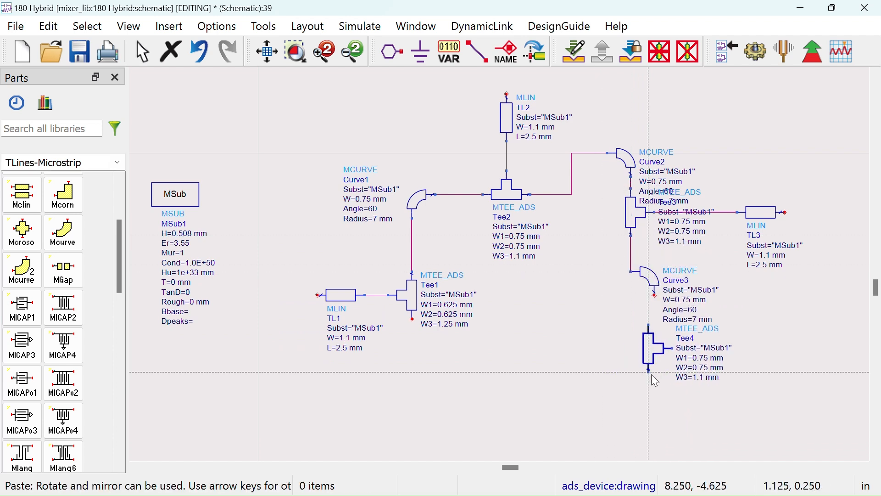
click(652, 343)
drag(652, 308, 652, 342)
click(778, 310)
Move the first line, Tee1 and the first curve together up and to the left, and shift the MSUB block clear of them.
drag(228, 115, 470, 368)
drag(421, 300, 353, 230)
drag(181, 198, 142, 276)
drag(473, 370, 374, 379)
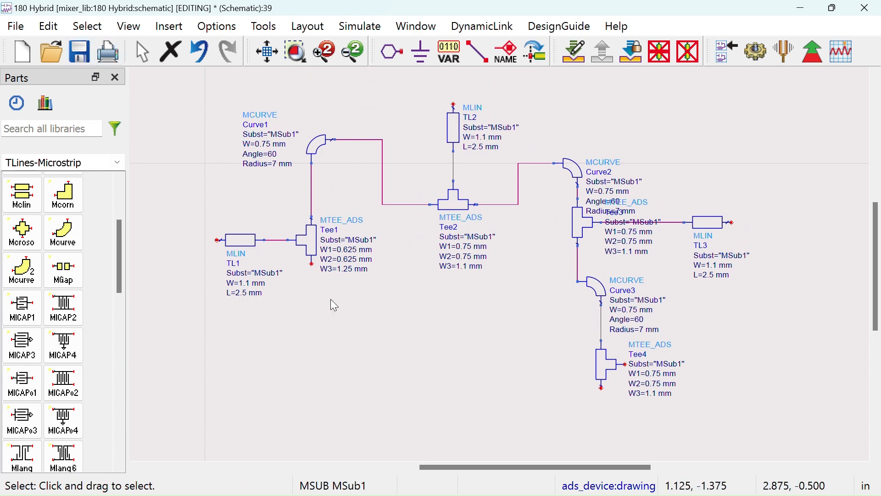
Copy the horizontal line TL3 and place the copy wired to the right of Tee4's branch.
drag(440, 364, 412, 359)
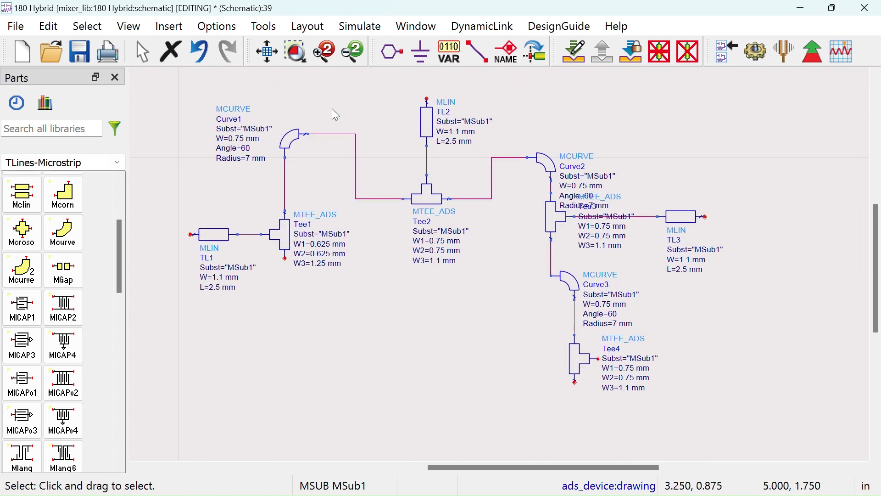
key(ctrl+z)
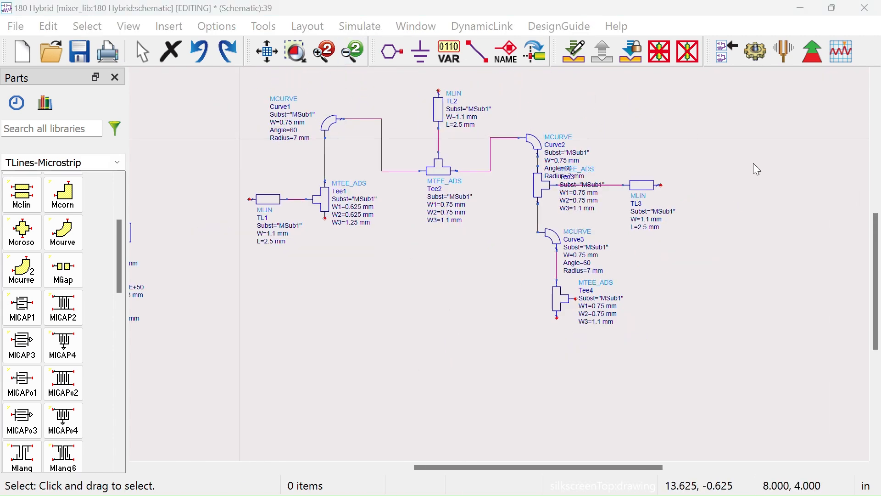
click(644, 193)
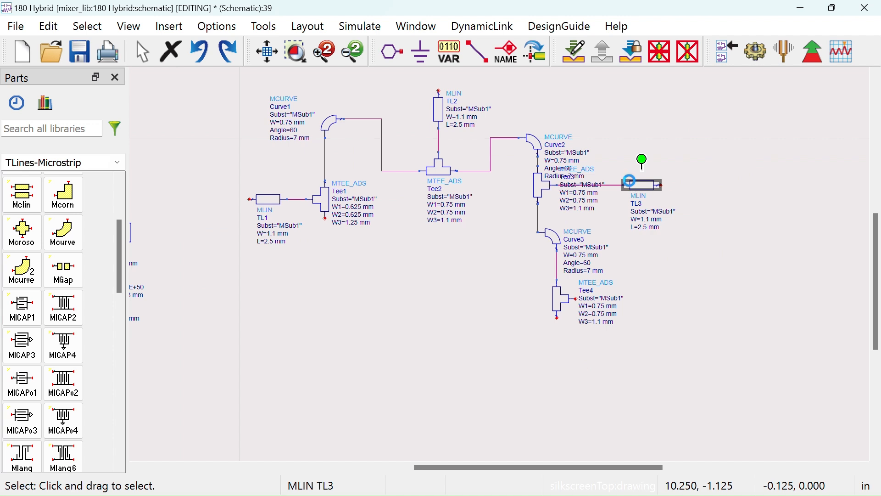
key(ctrl+c)
key(ctrl+v)
click(575, 299)
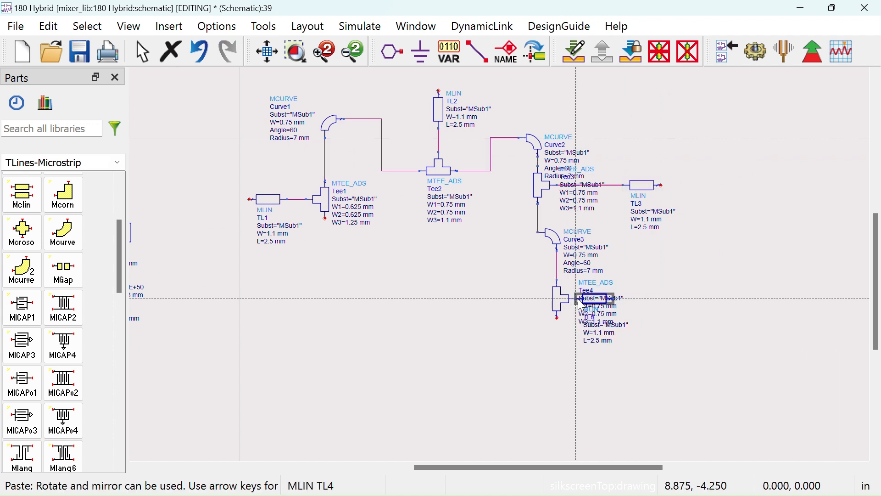
drag(590, 299, 651, 299)
click(728, 229)
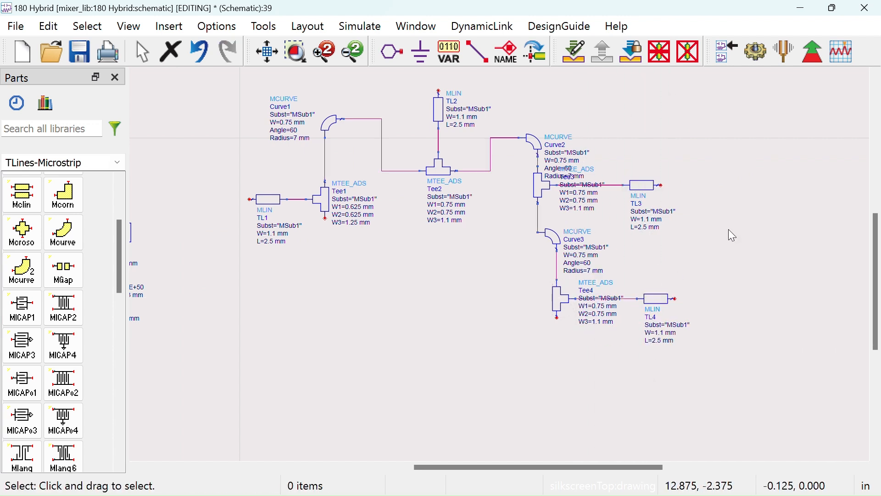
Copy the ring section without TL1, Tee1 and Tee4, rotate the copy 180 degrees, and place it below the original.
scroll(698, 231, down, 2)
drag(540, 274, 560, 254)
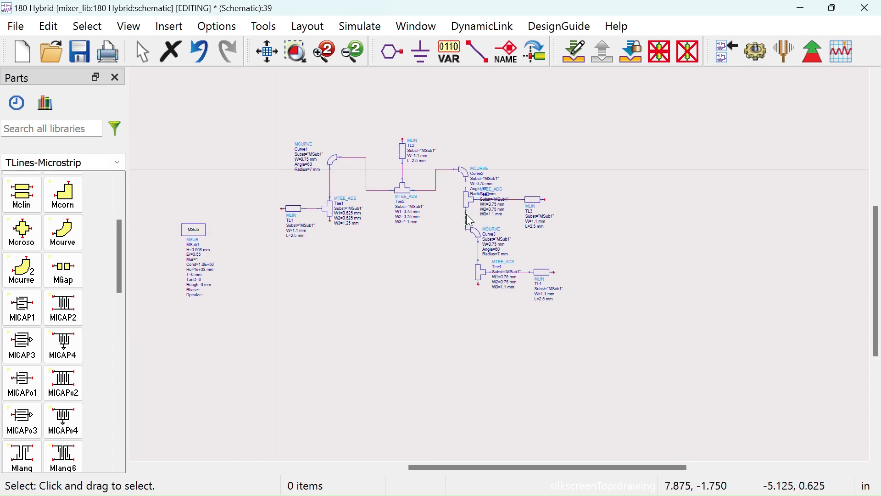
drag(301, 98, 624, 289)
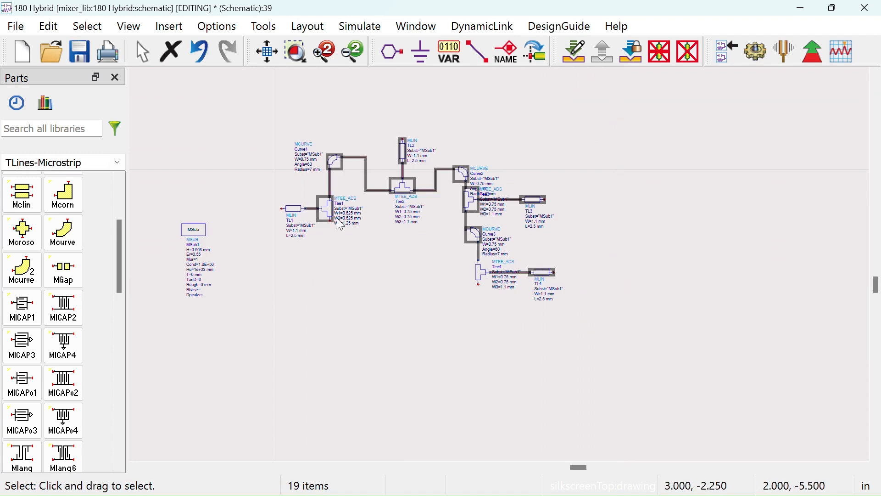
ctrl+click(316, 210)
ctrl+click(327, 212)
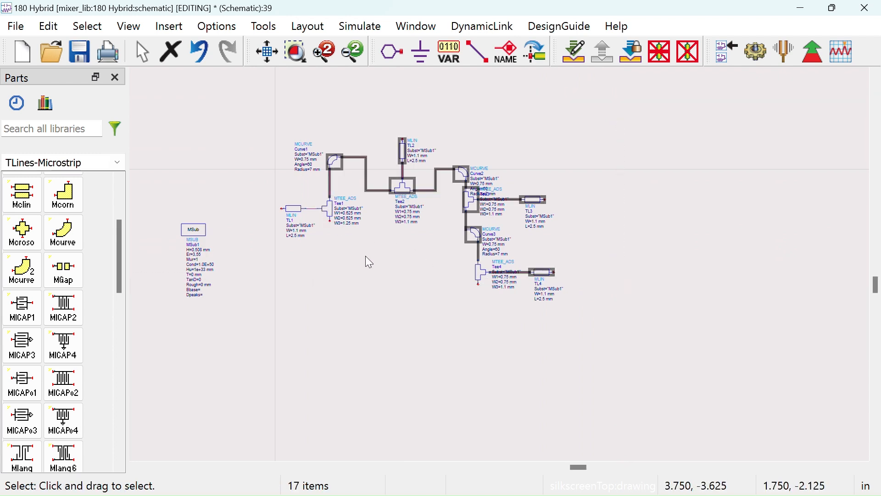
key(ctrl+c)
key(ctrl+v)
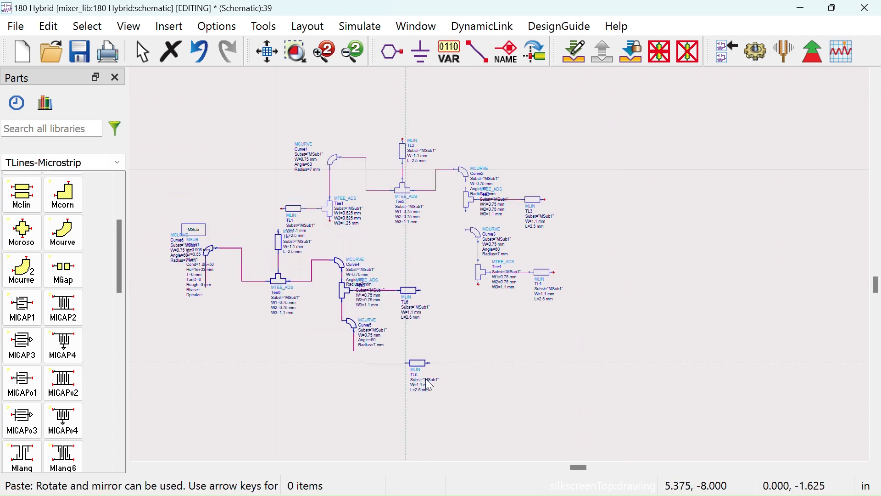
key(ctrl+r)
key(ctrl+r)
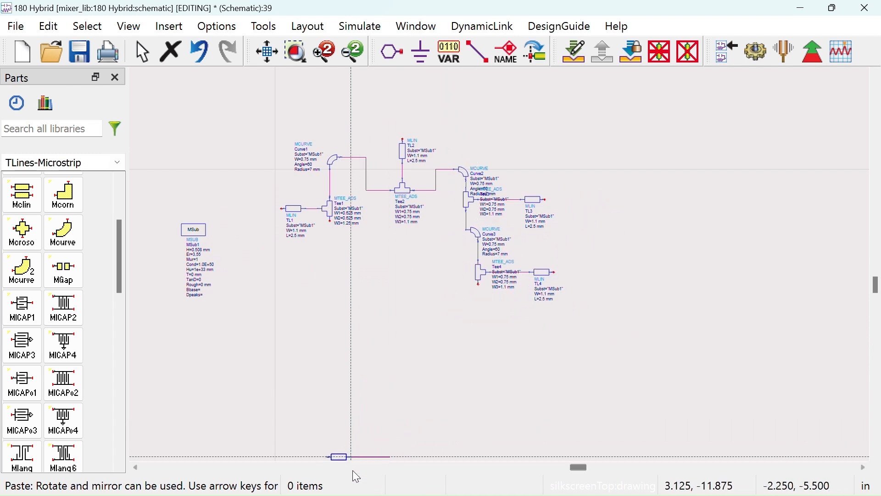
click(281, 257)
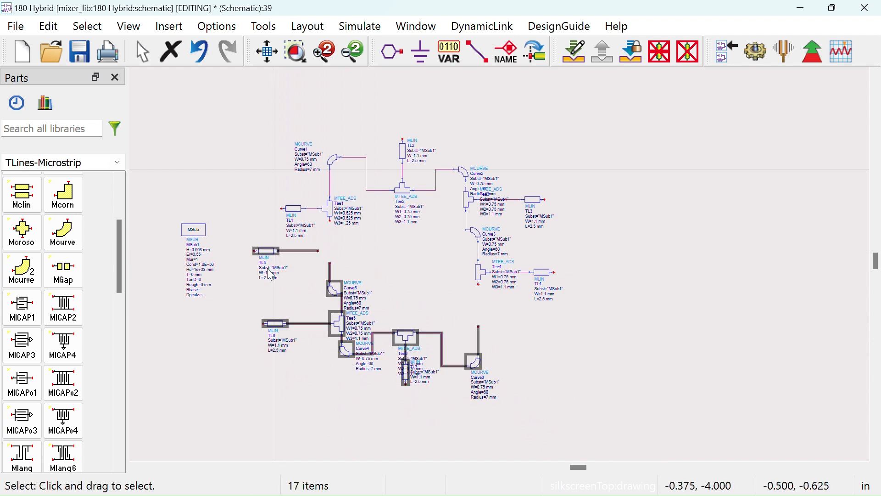
Delete the copied section's loose upper line with its wire, and connect the section's open ends to Tee4 and Tee1.
click(246, 244)
drag(246, 244, 324, 260)
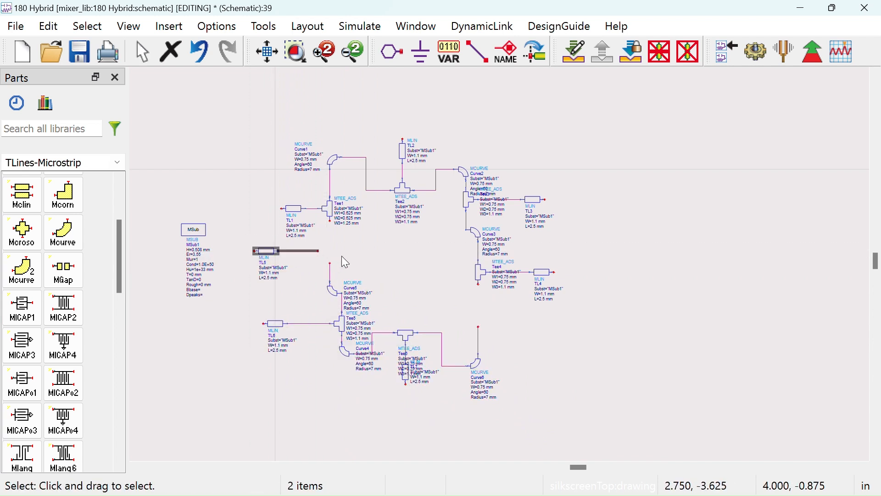
key(Delete)
drag(479, 324, 479, 292)
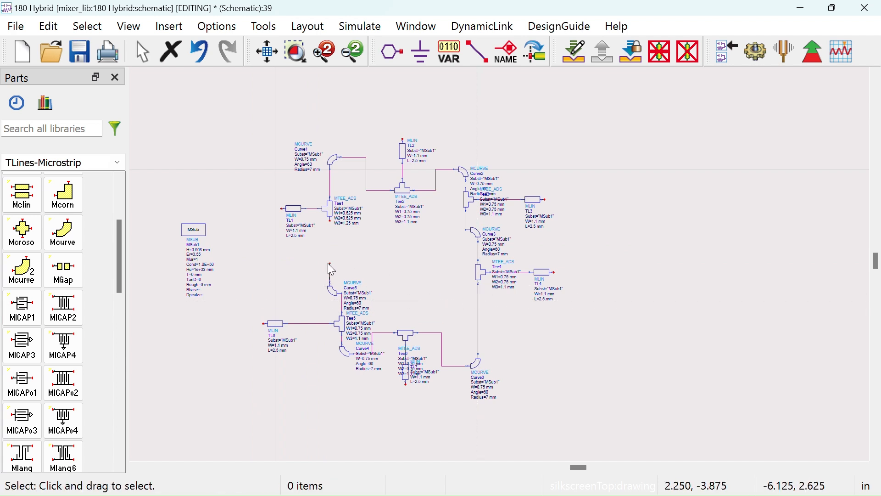
drag(328, 263, 331, 222)
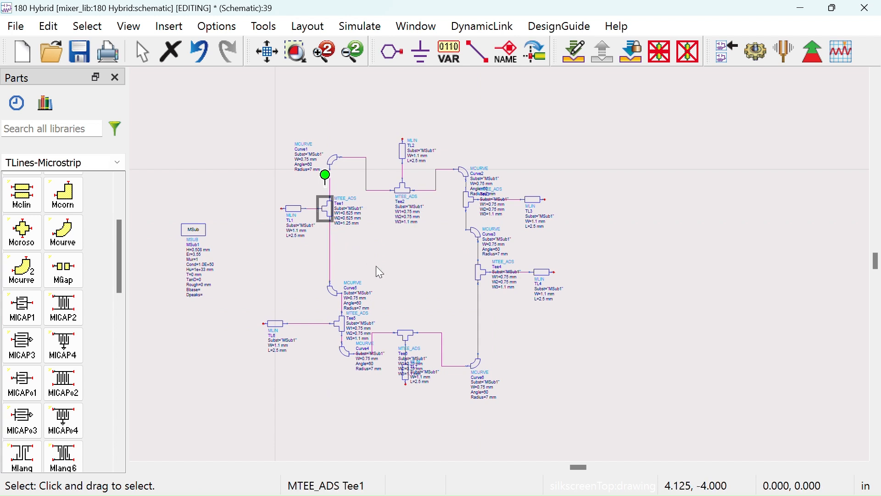
Delete the copied port lines and their wires from the branches of Tee5 and Tee6.
click(276, 323)
key(Delete)
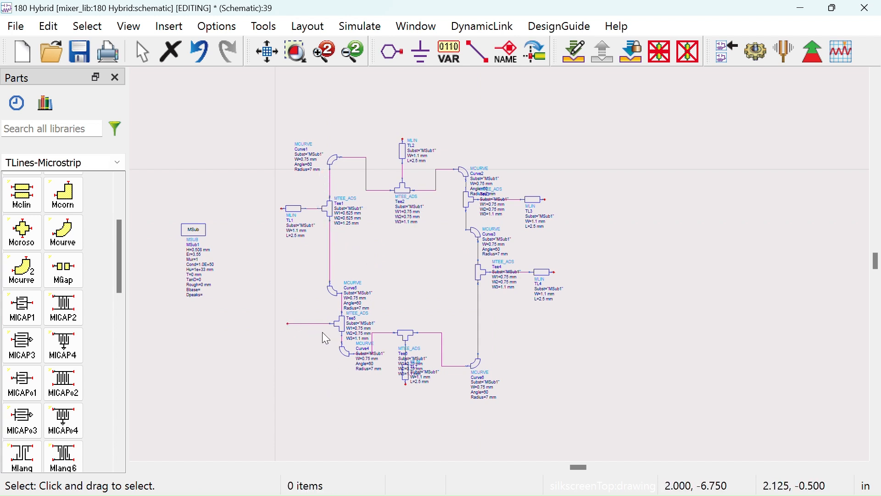
click(303, 324)
key(Delete)
click(406, 371)
key(Delete)
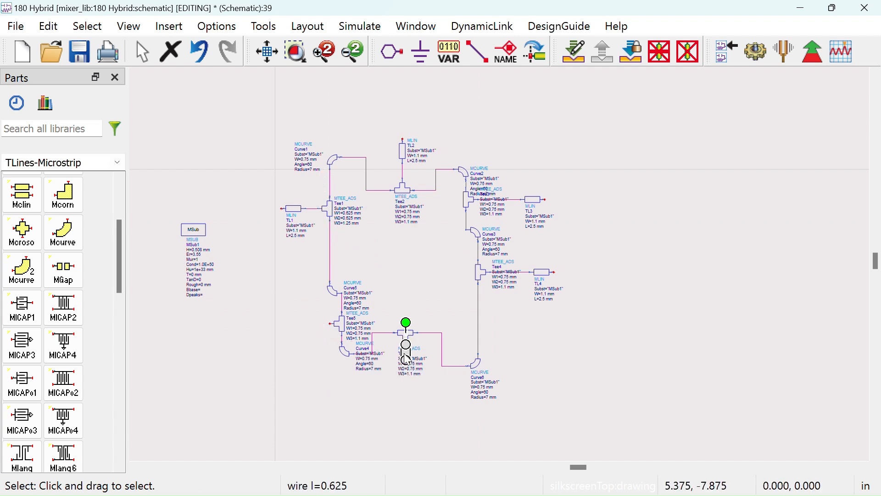
key(Delete)
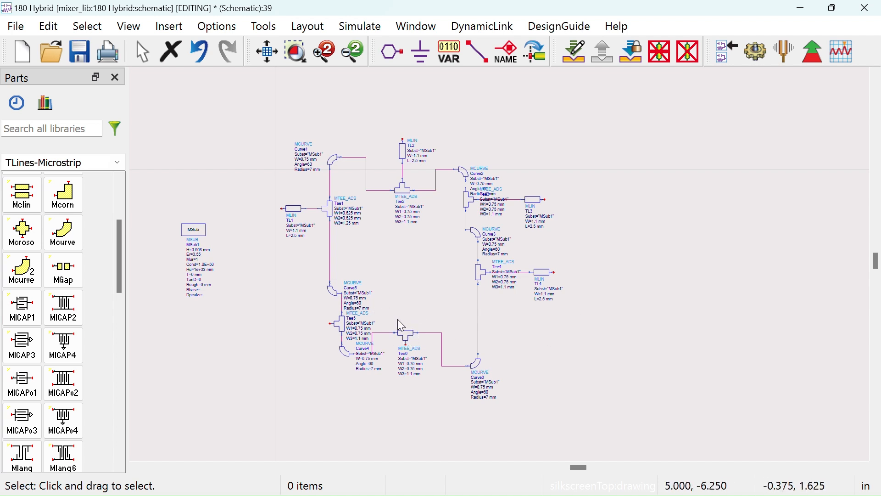
Move Tee6 down and Tee5 to the left with their wires attached, and save the schematic.
drag(406, 338, 406, 357)
drag(340, 329, 320, 328)
click(393, 298)
click(324, 323)
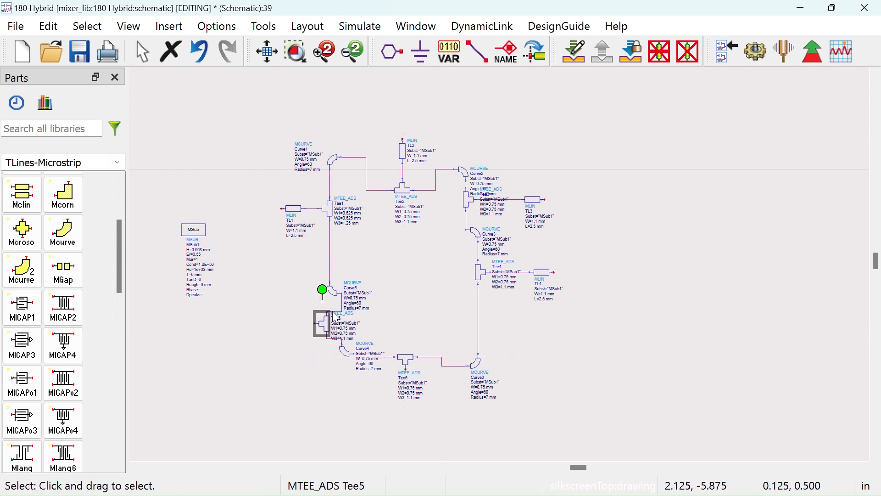
click(394, 313)
scroll(524, 305, up, 1)
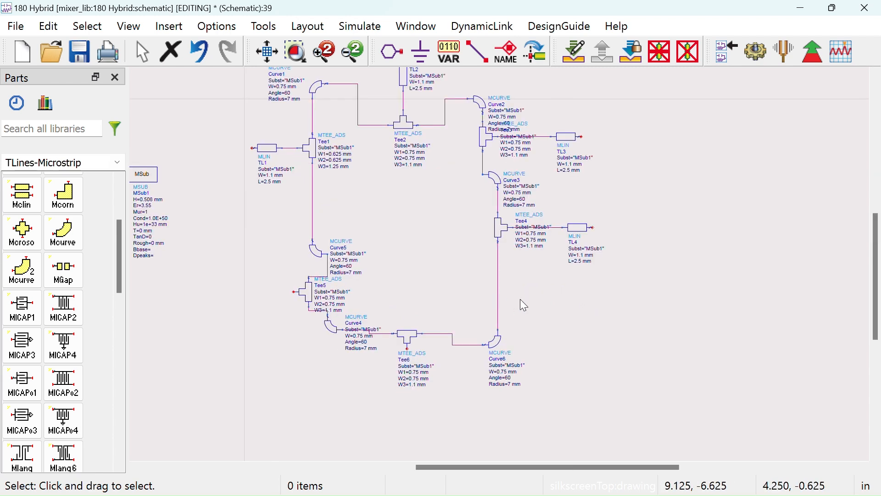
drag(524, 305, 629, 252)
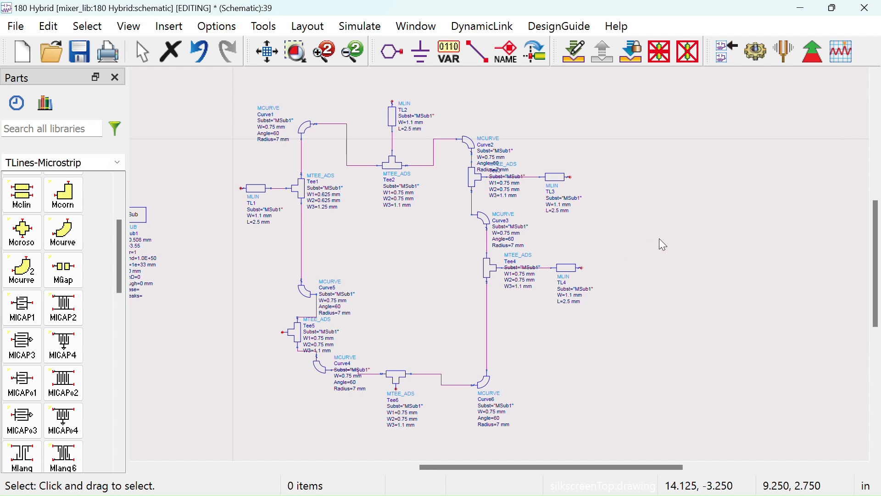
click(79, 51)
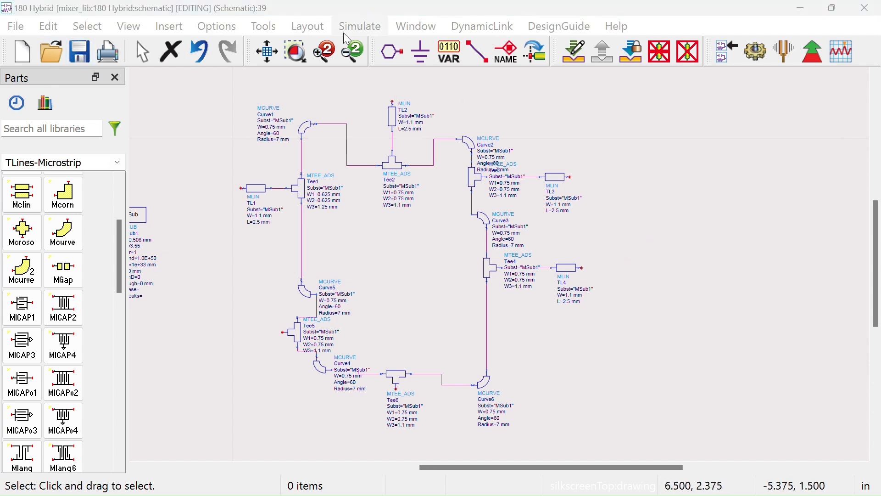
Place an S-parameter simulation controller from the Simulation-S_Param palette below the MSUB block.
click(118, 162)
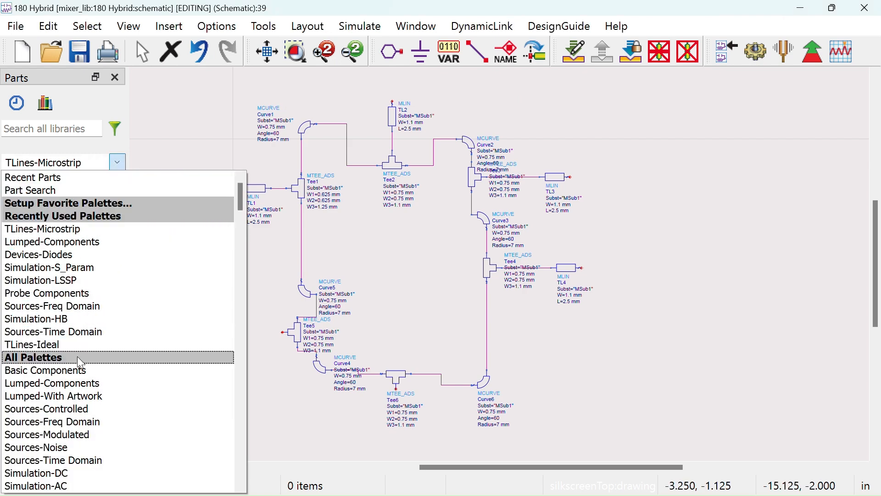
click(46, 267)
click(22, 190)
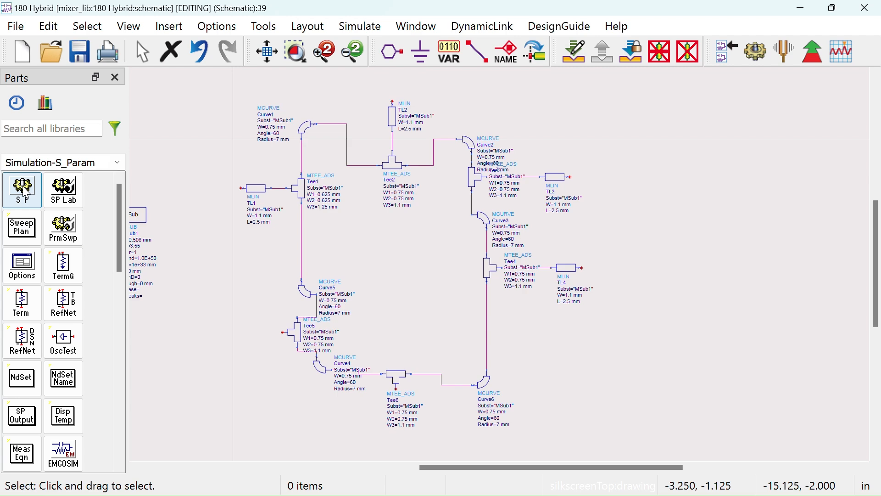
click(140, 330)
right_click(177, 283)
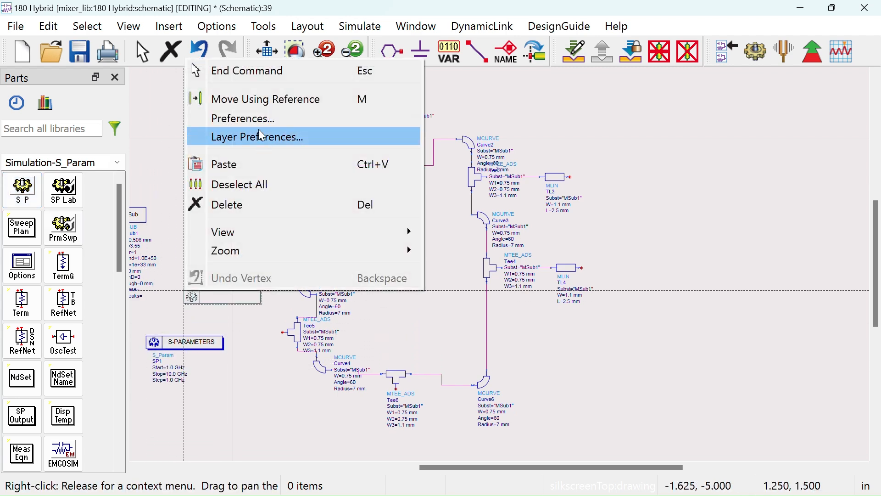
click(257, 69)
Set the S-parameter sweep to start at 5 GHz, stop at 6.5 GHz and step by 1.0 MHz.
scroll(423, 291, up, 2)
scroll(422, 291, up, 1)
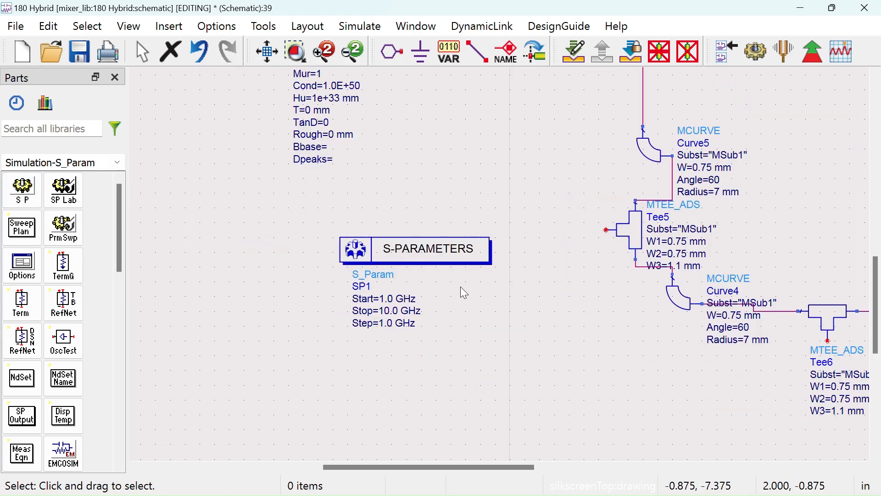
click(388, 299)
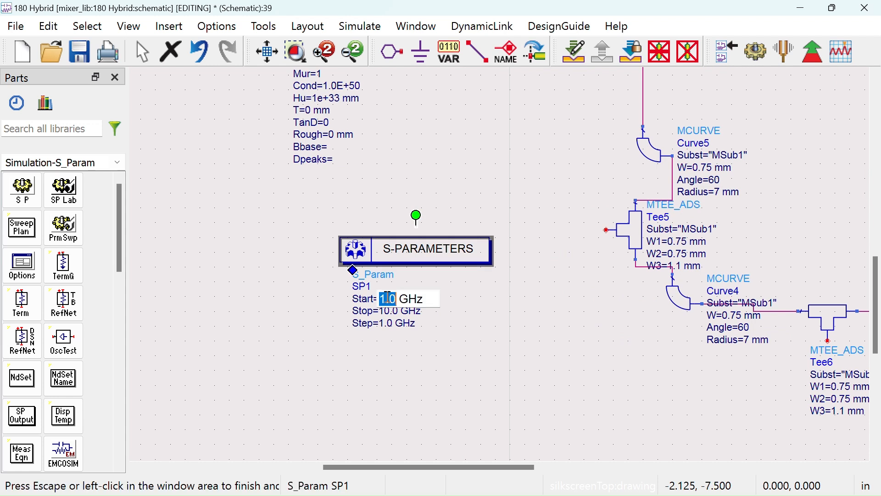
text(5)
key(Return)
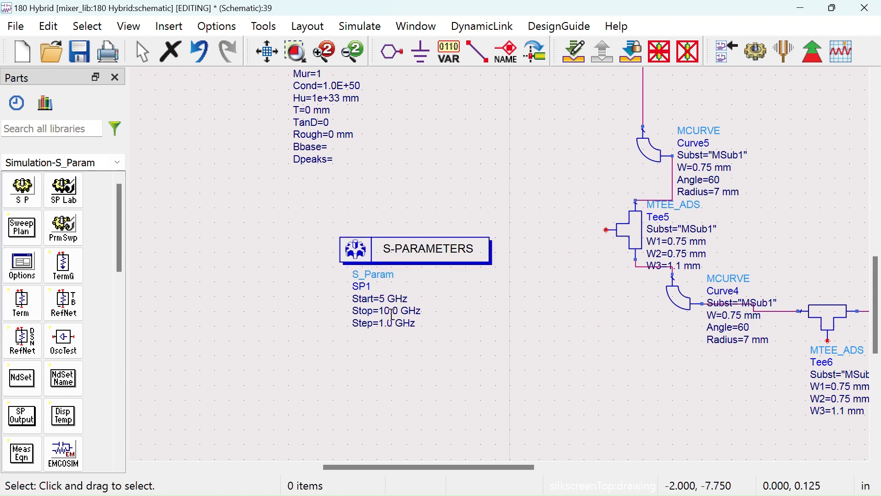
click(389, 311)
text(6.)
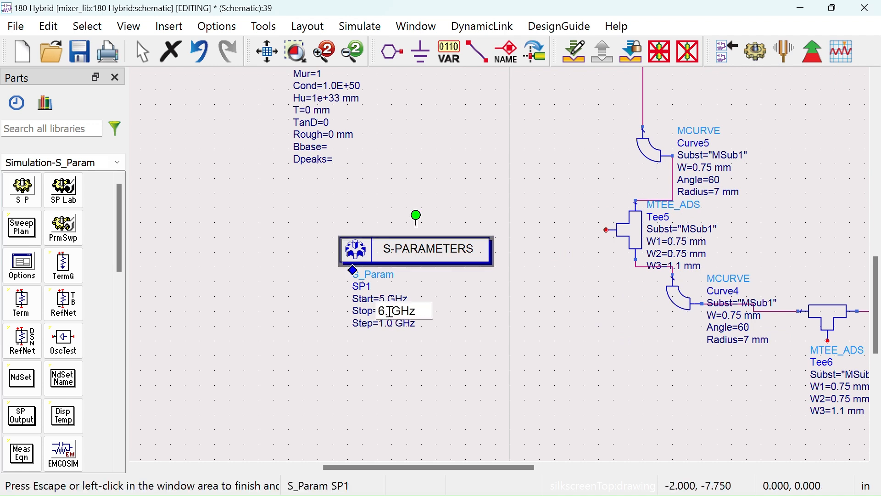
text(5)
key(Return)
click(405, 324)
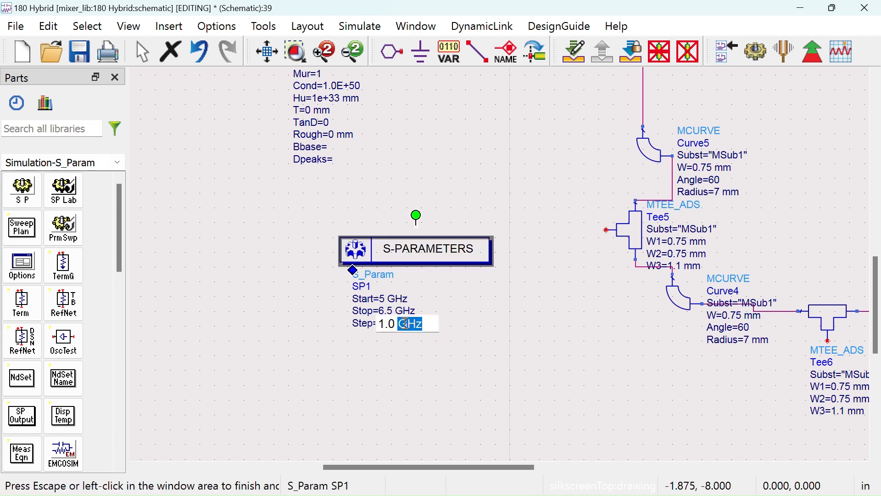
click(402, 323)
text(M)
click(533, 323)
Move the MSUB block down beside the S-parameter controller, on its left.
scroll(502, 266, down, 3)
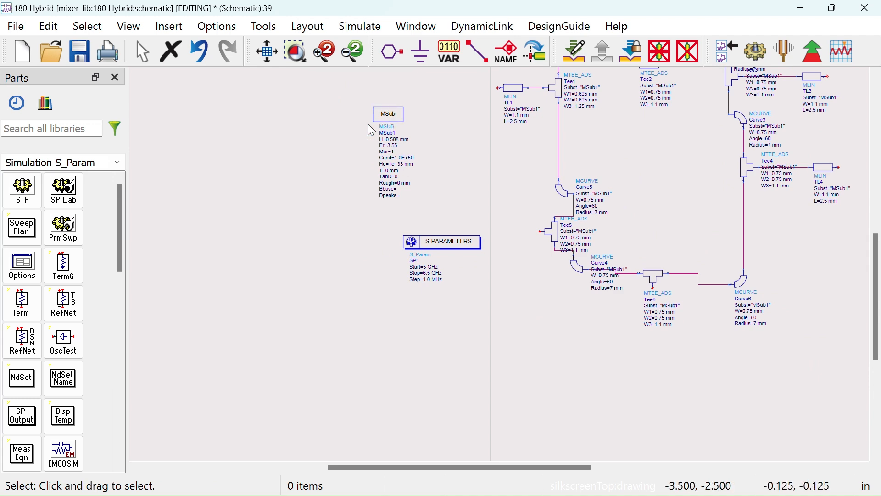
drag(387, 112, 351, 240)
scroll(478, 218, down, 1)
drag(452, 179, 317, 256)
Place TermG terminations at the outer ends of TL1 and TL4, and move each outward on a connecting wire.
click(63, 265)
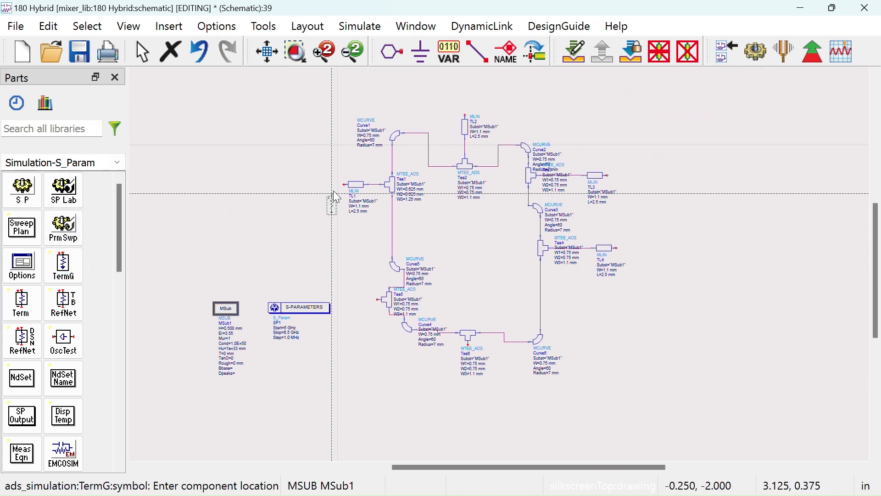
click(344, 186)
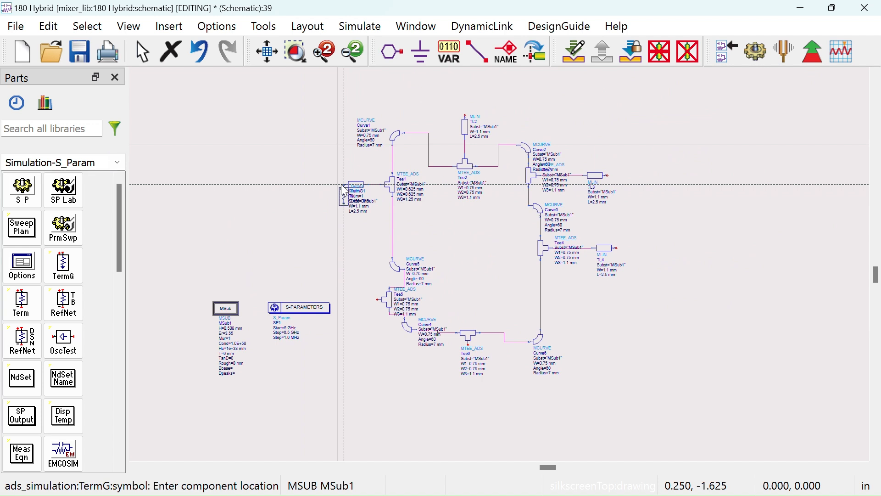
click(616, 249)
right_click(681, 194)
click(689, 209)
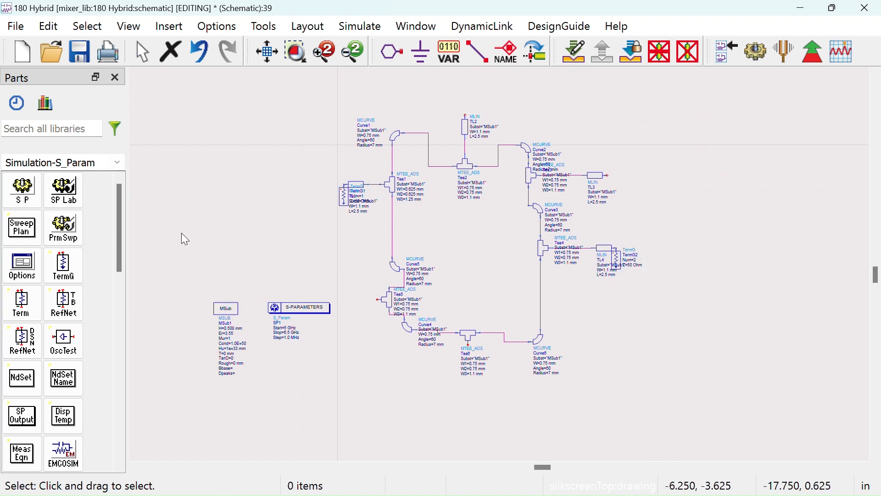
drag(345, 197, 292, 199)
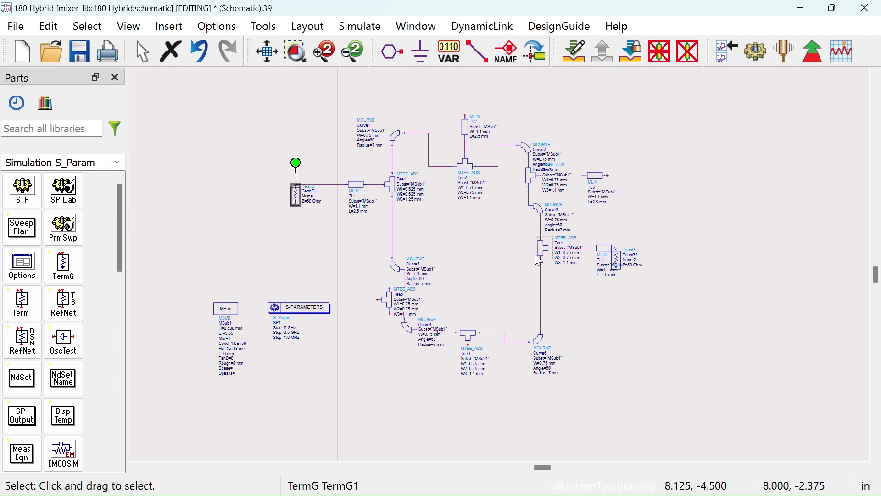
drag(621, 265, 679, 265)
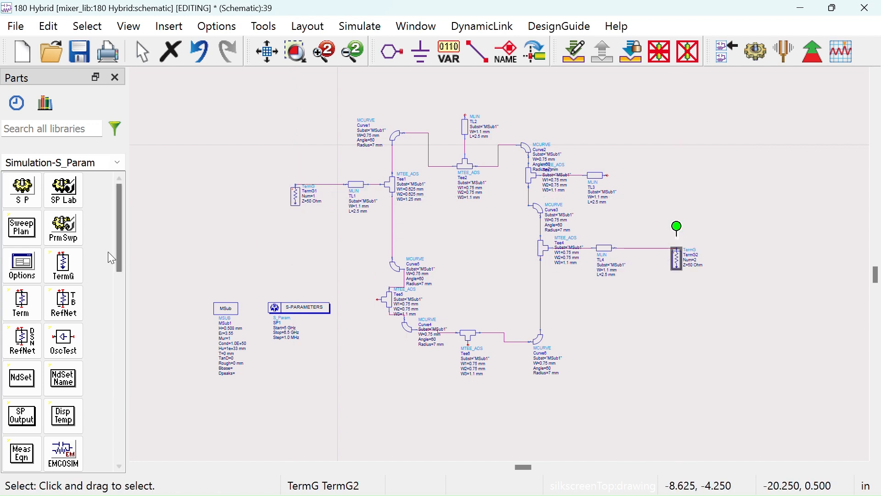
Place rotated TermG terminations at the outer ends of TL2 and TL3, and move each outward on a connecting wire.
click(75, 266)
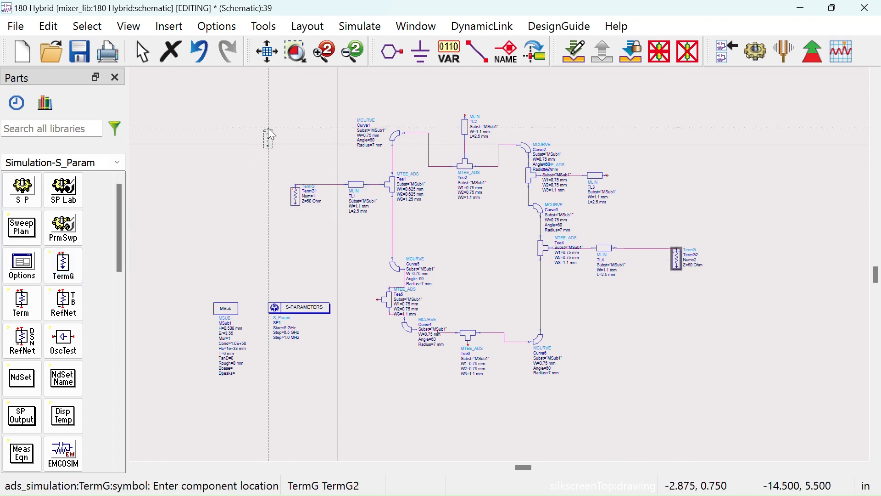
key(ctrl+r)
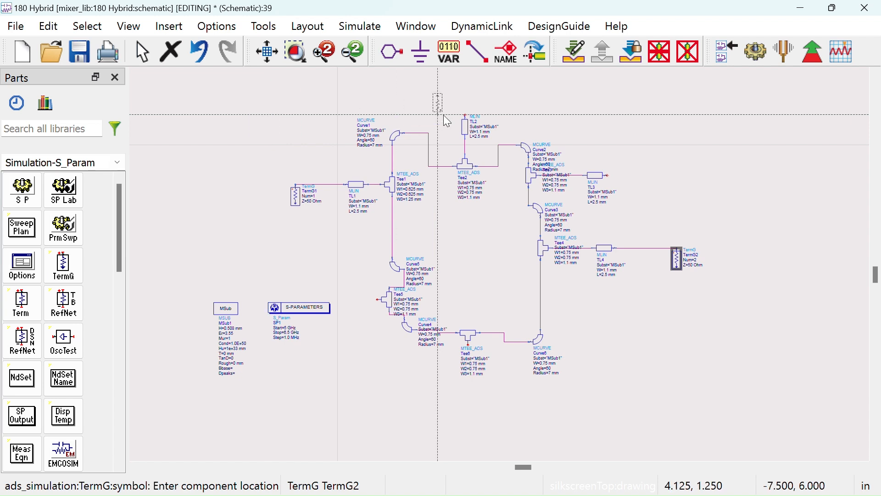
click(468, 119)
click(611, 170)
key(Escape)
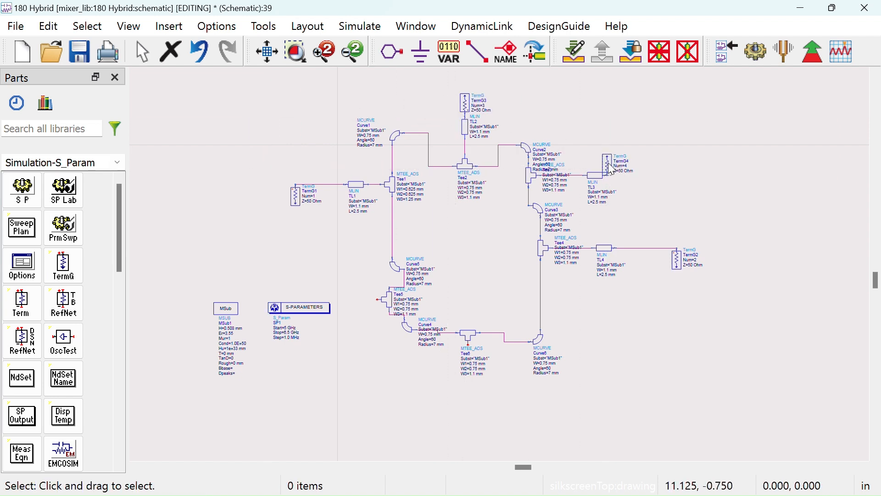
drag(611, 169, 671, 162)
drag(465, 103, 466, 82)
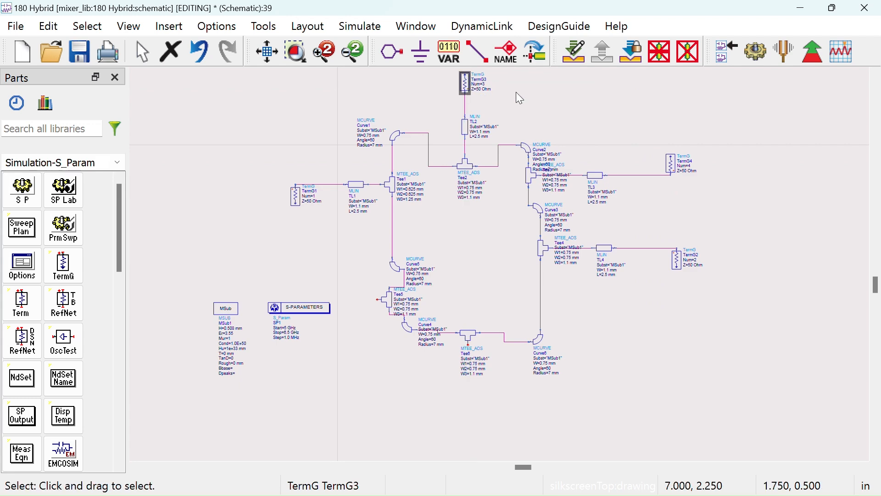
click(566, 107)
Save the schematic and run the S-parameter simulation.
click(77, 51)
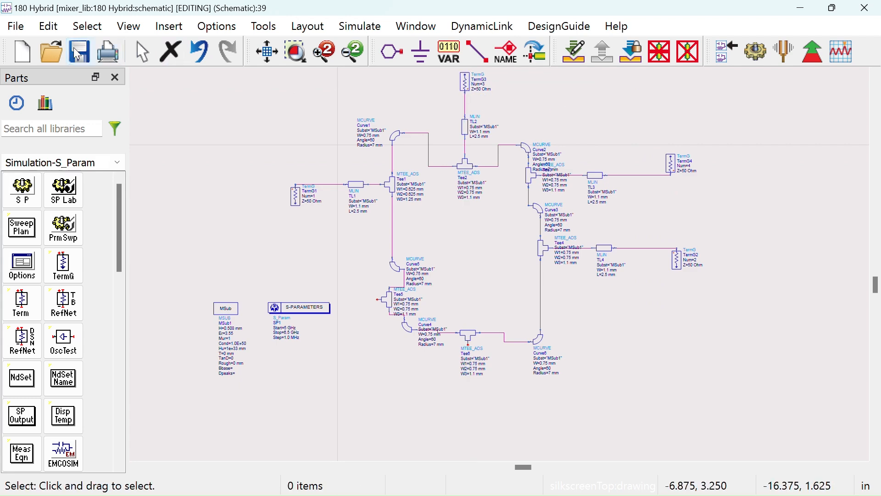
scroll(398, 221, down, 1)
drag(551, 266, 421, 234)
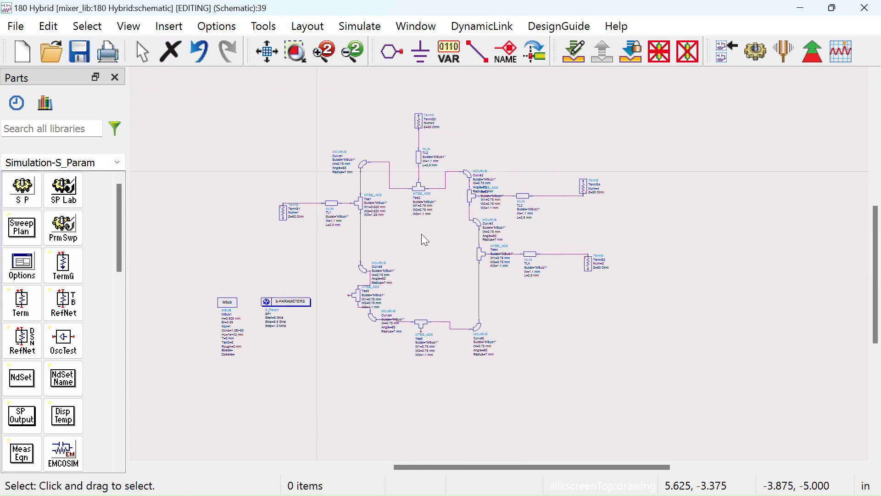
click(296, 51)
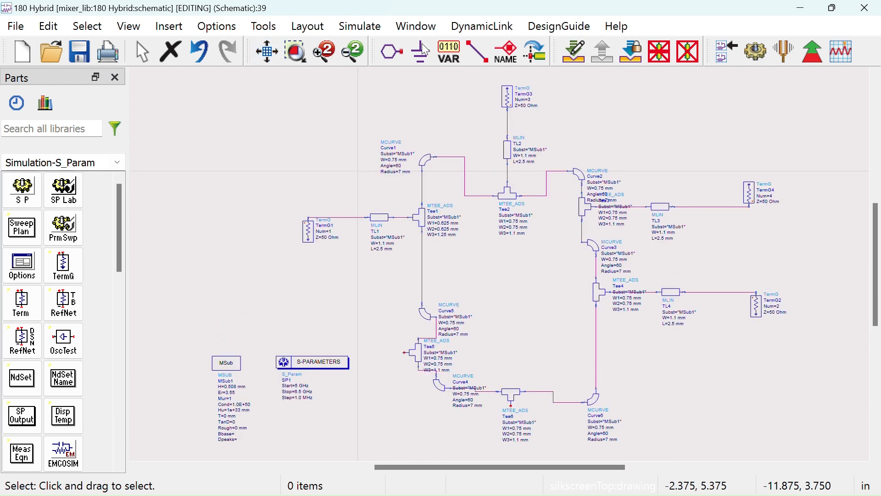
click(749, 50)
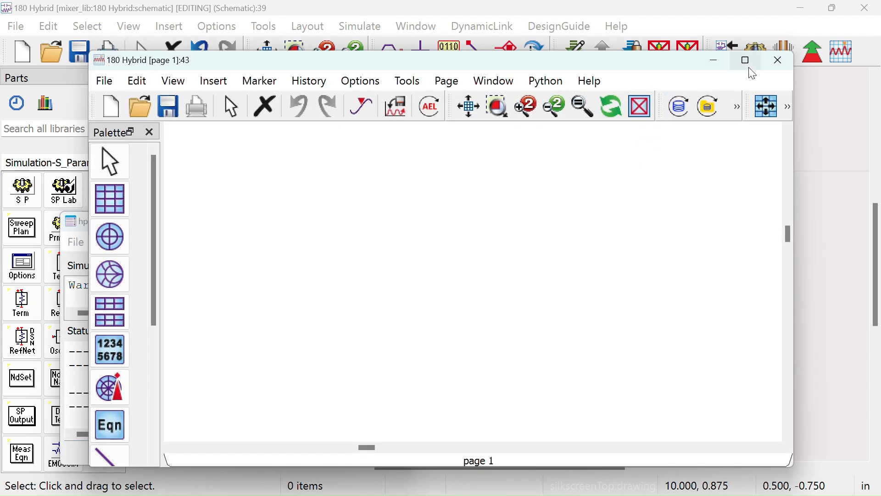
Maximize the data display and add a rectangular plot of S(1,1) in dB.
click(747, 61)
click(20, 142)
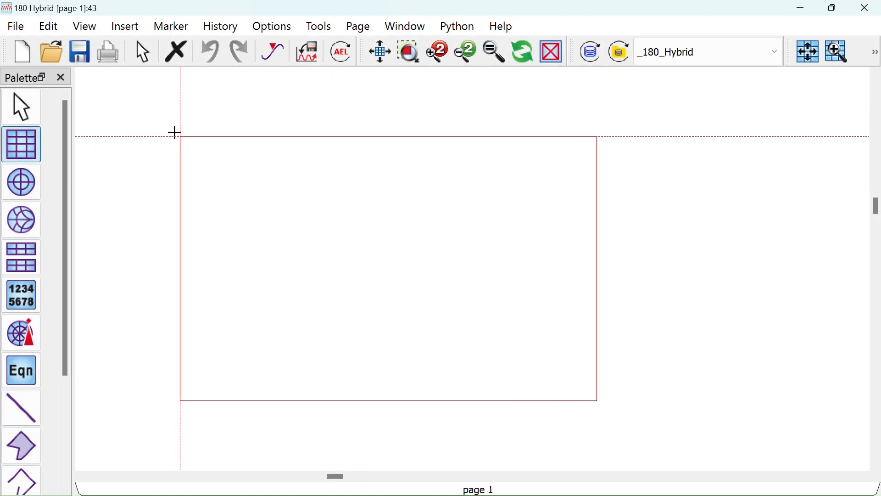
click(178, 135)
scroll(258, 304, down, 1)
scroll(257, 304, down, 1)
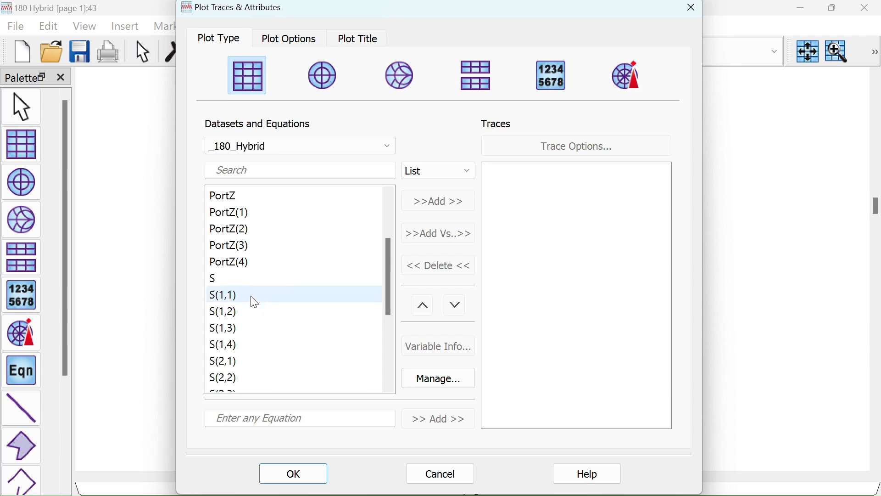
double_click(251, 298)
click(429, 378)
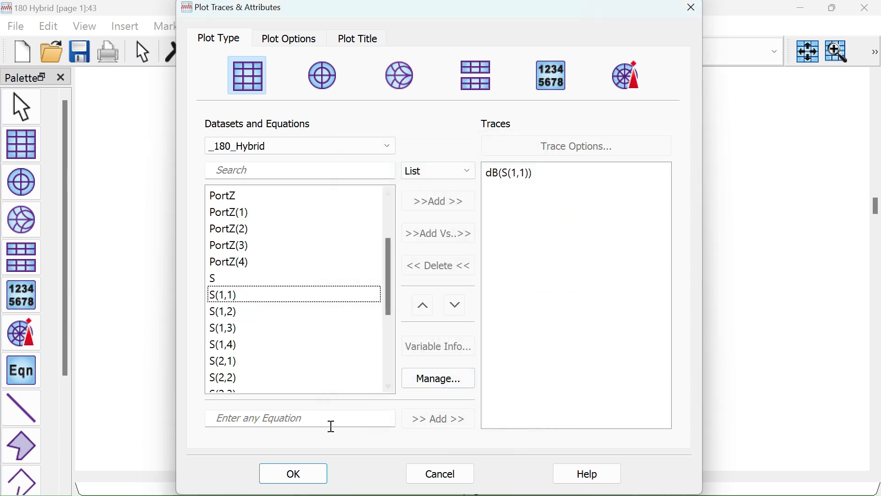
click(304, 474)
scroll(403, 283, down, 2)
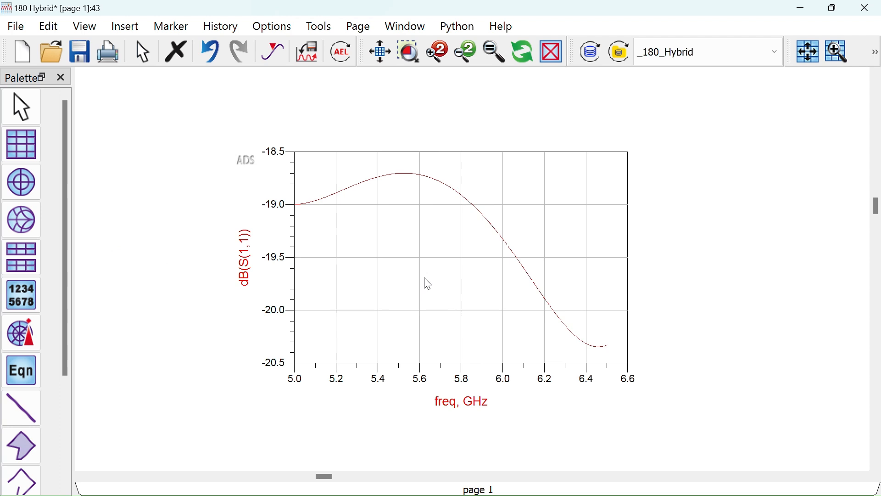
Add a second rectangular plot beside the S(1,1) plot, showing S(2,1) and S(3,1) in dB.
drag(472, 267, 283, 264)
click(30, 140)
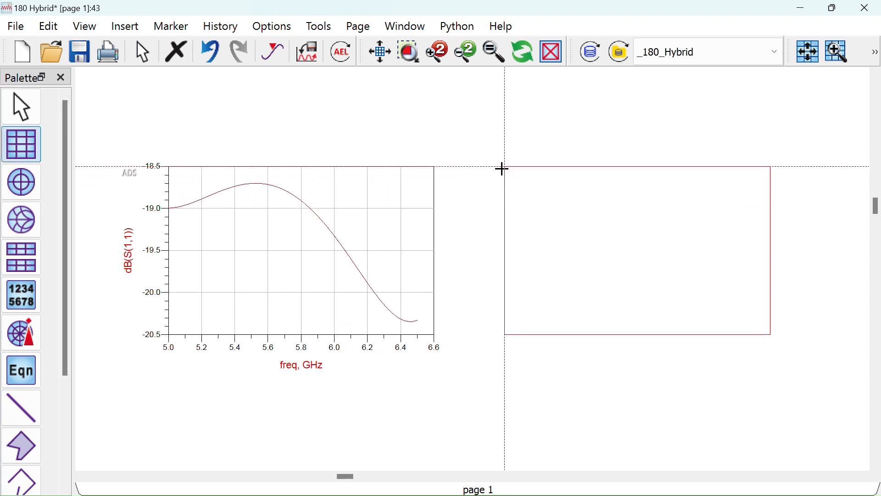
click(529, 166)
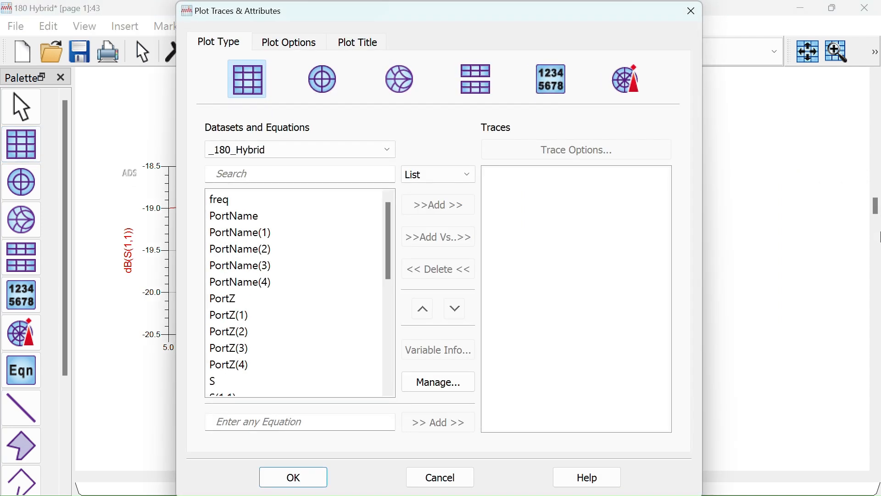
click(283, 265)
scroll(282, 265, down, 3)
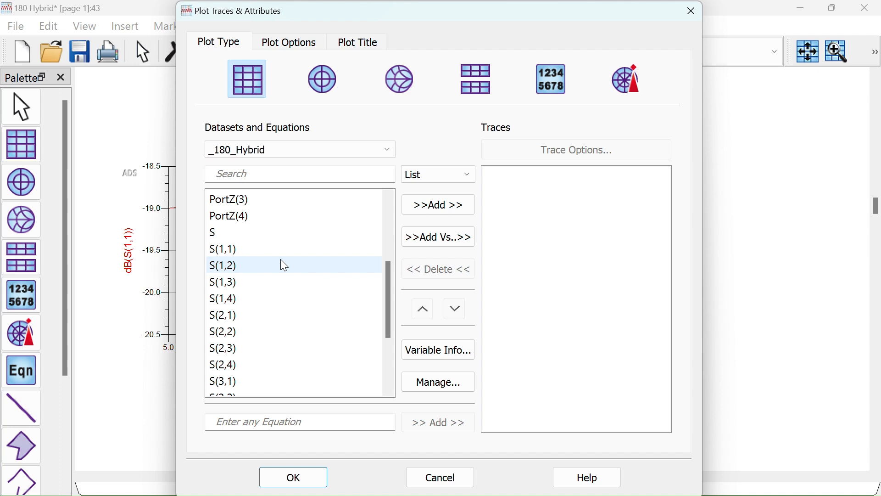
scroll(282, 265, down, 1)
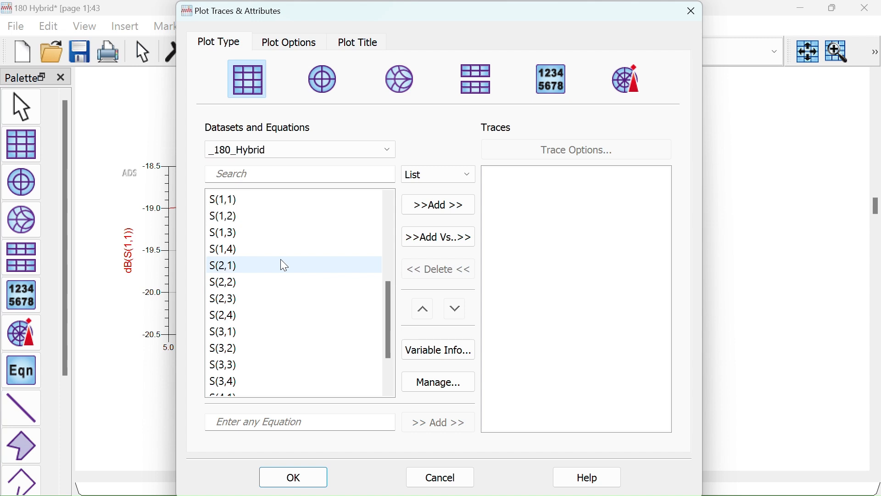
double_click(285, 265)
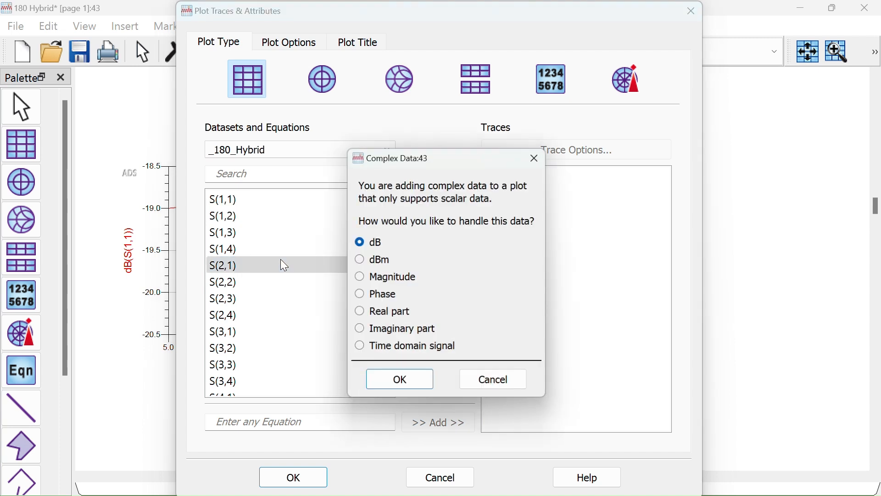
click(414, 382)
double_click(261, 331)
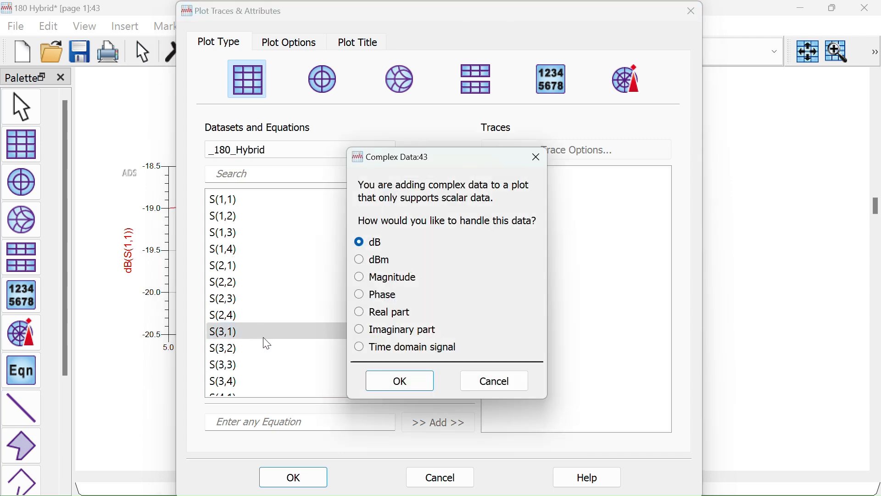
click(399, 381)
click(308, 477)
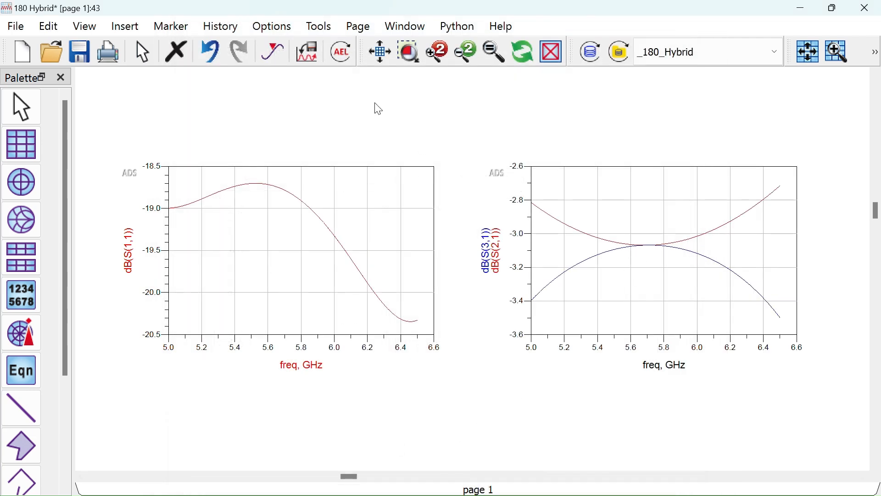
click(273, 52)
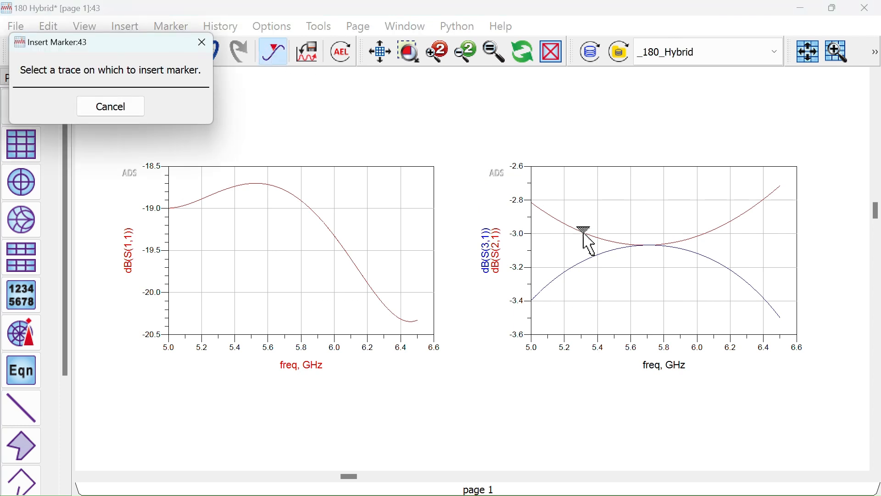
click(650, 246)
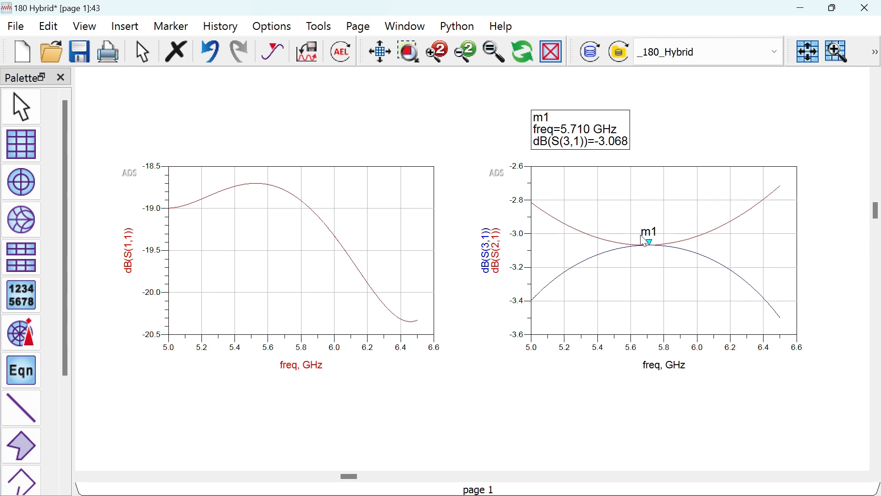
key(ctrl+z)
Insert a line marker at about 5.61 GHz on the plot of S(2,1) and S(3,1).
click(122, 26)
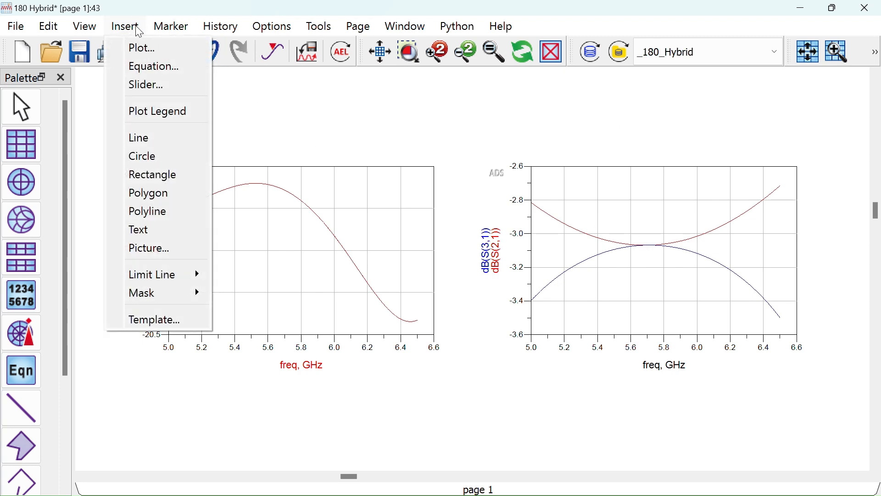
mouse_move(169, 26)
click(192, 121)
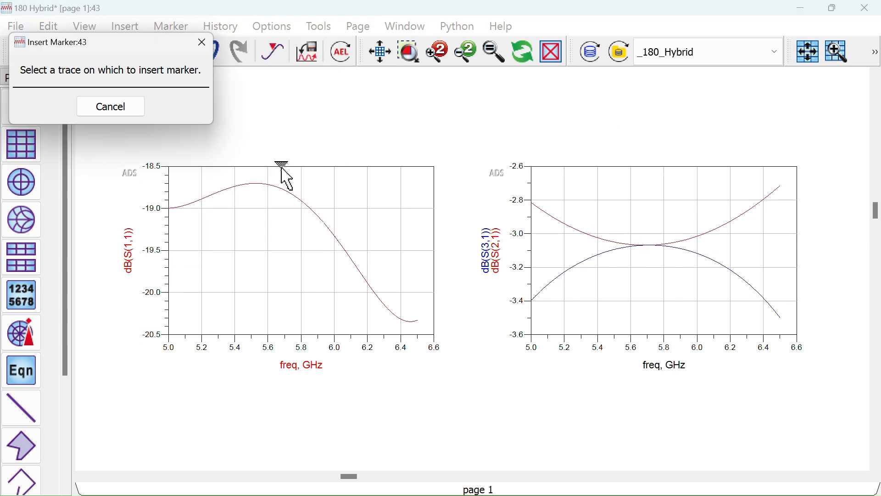
click(635, 253)
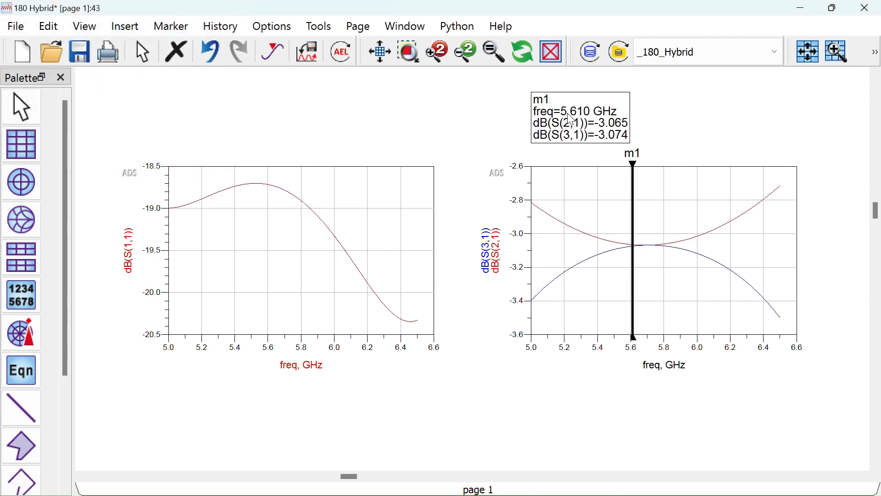
Insert a second line marker at about 5.815 GHz on the same plot and arrange both marker readouts side by side above it.
click(171, 27)
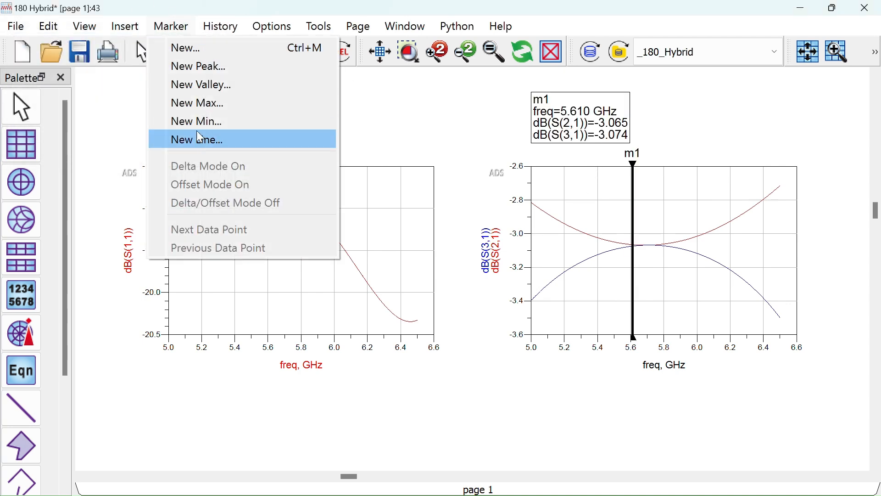
click(200, 140)
click(668, 246)
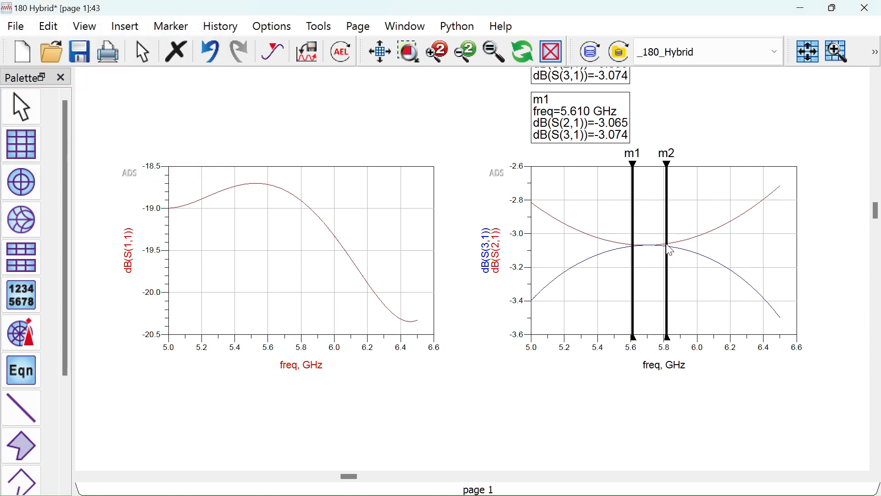
drag(582, 73, 682, 141)
drag(585, 159, 586, 126)
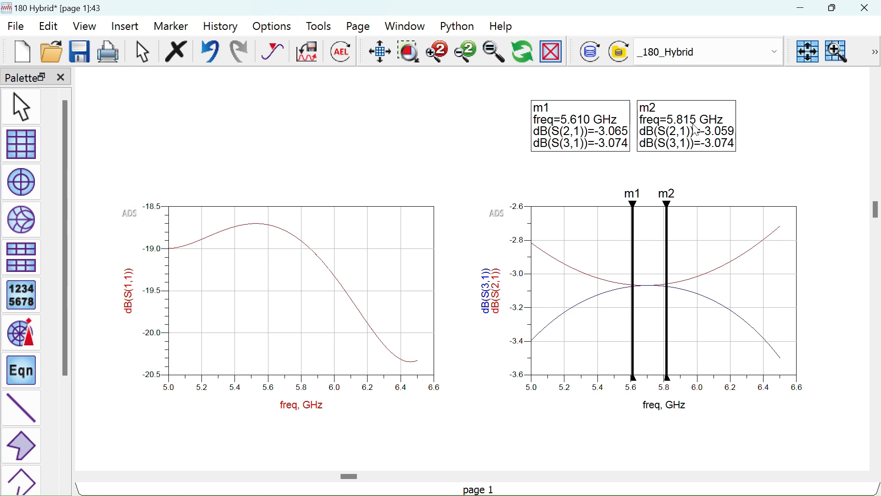
Add a rectangular plot of the phase of S(2,1) below the S(1,1) plot.
scroll(535, 210, down, 1)
scroll(473, 209, down, 3)
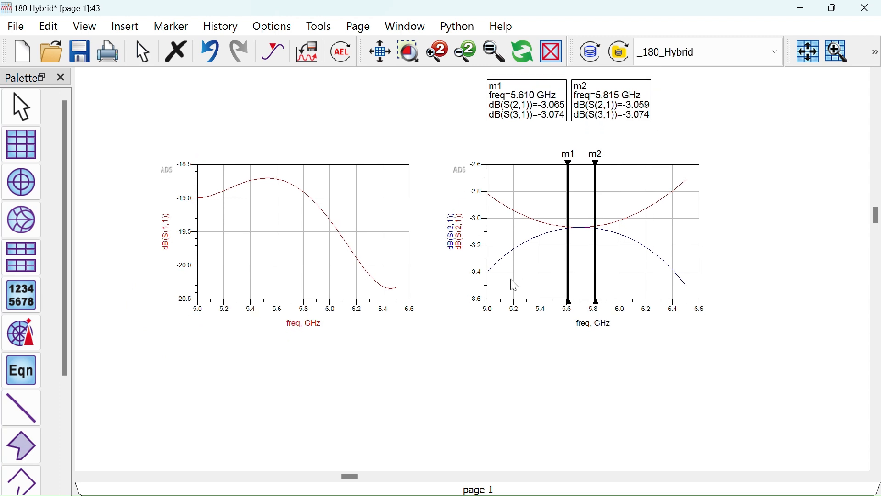
click(21, 144)
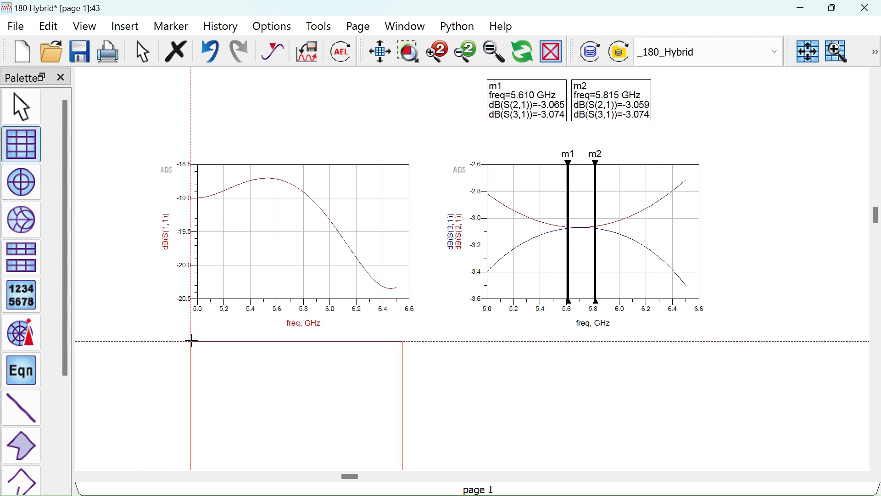
click(197, 346)
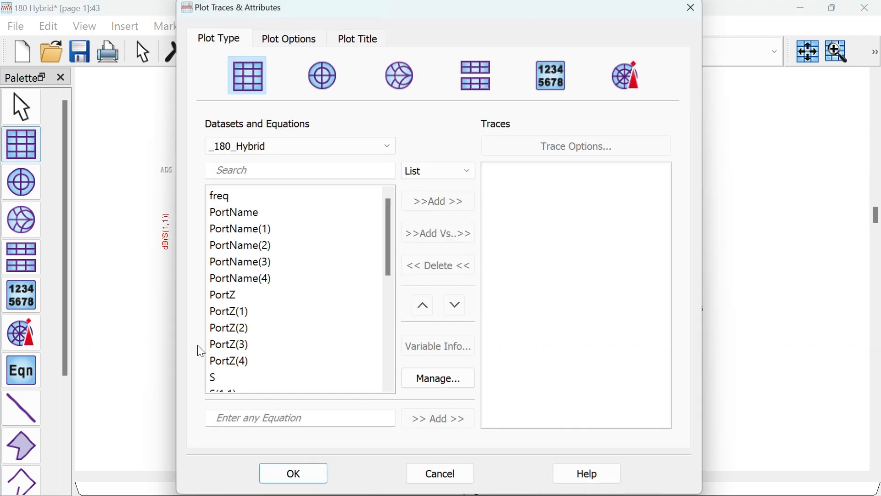
scroll(264, 296, down, 1)
scroll(265, 297, down, 1)
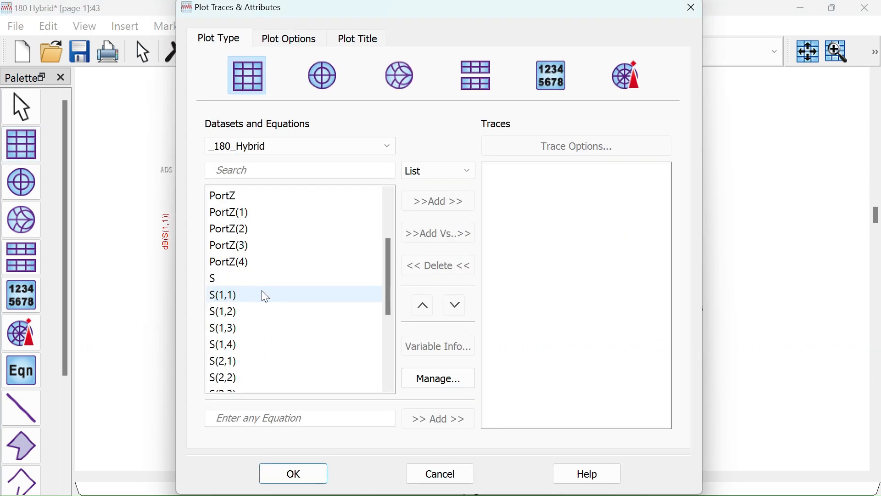
scroll(265, 296, down, 1)
scroll(267, 296, down, 1)
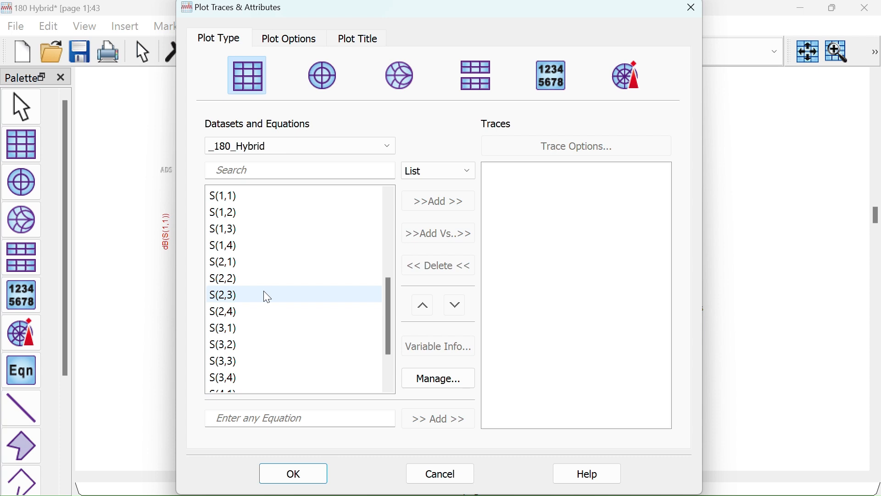
double_click(266, 268)
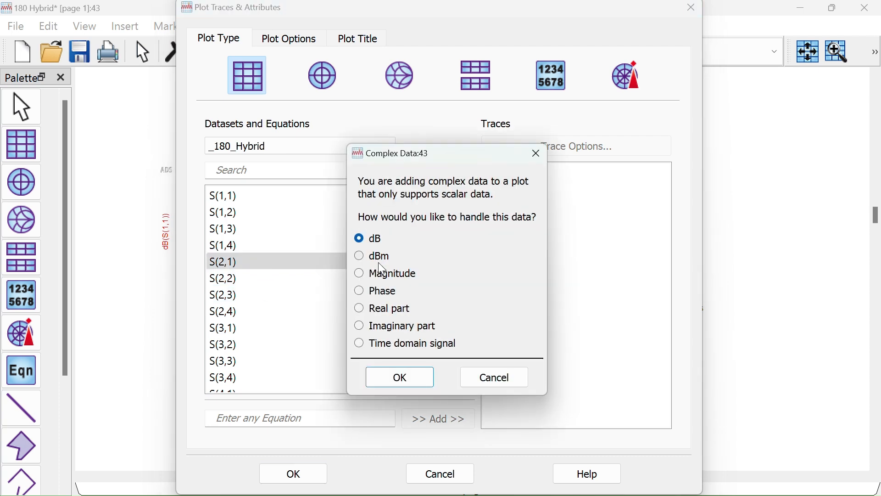
click(383, 292)
click(399, 376)
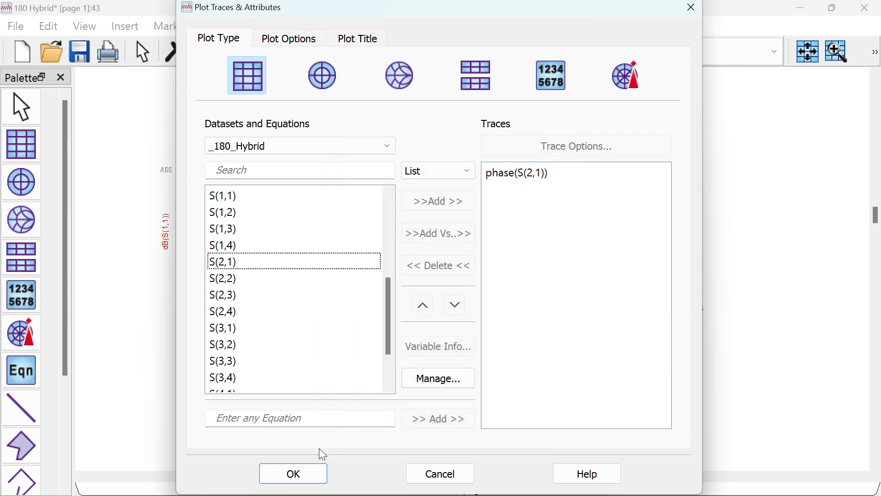
click(305, 475)
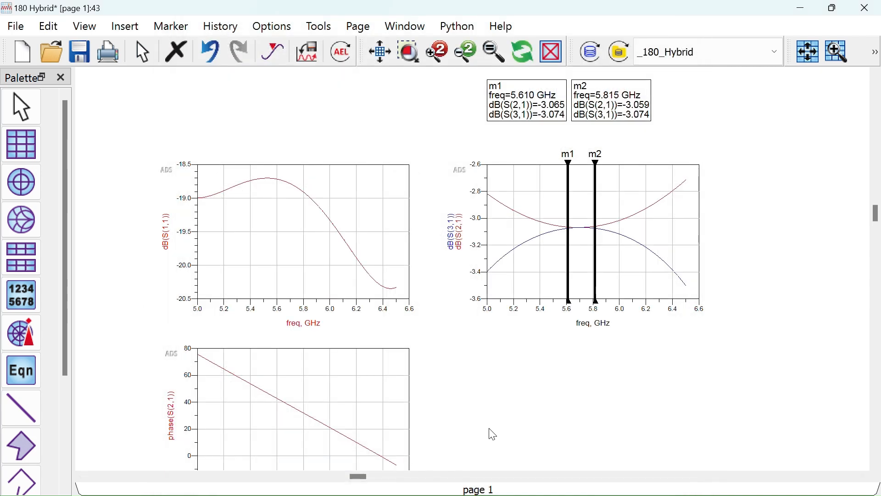
Change the S(2,1) phase trace expression to phase(S(2,1))-phase(S(3,1)).
scroll(494, 312, down, 3)
double_click(173, 305)
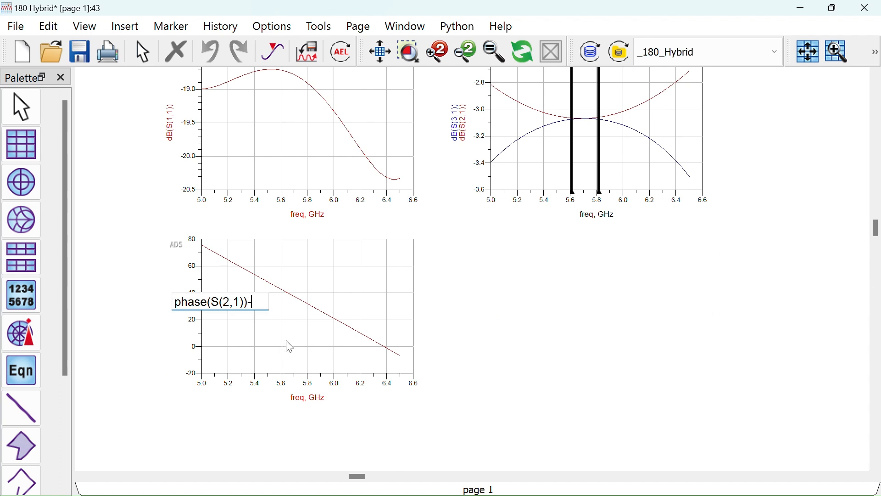
drag(252, 302, 176, 302)
key(ctrl+c)
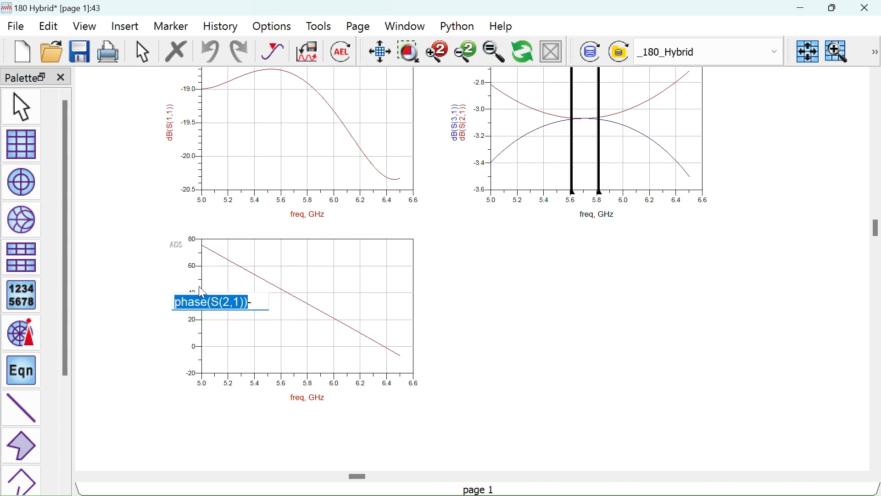
click(265, 302)
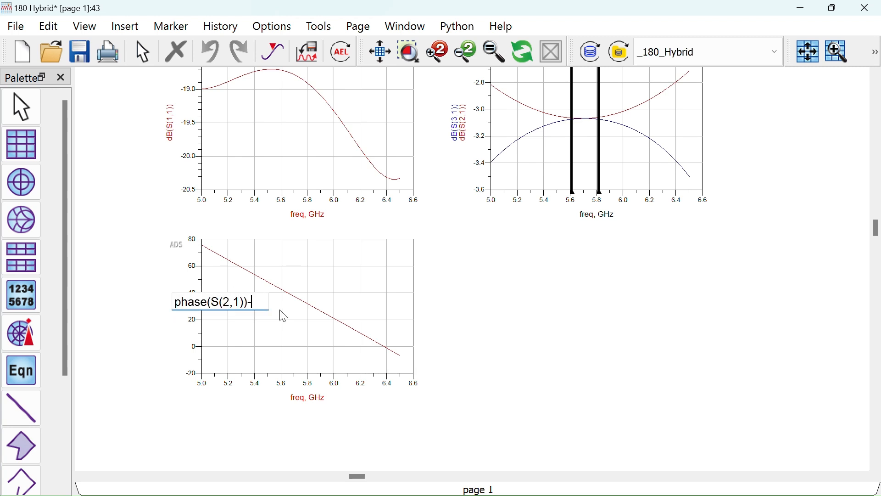
key(ctrl+v)
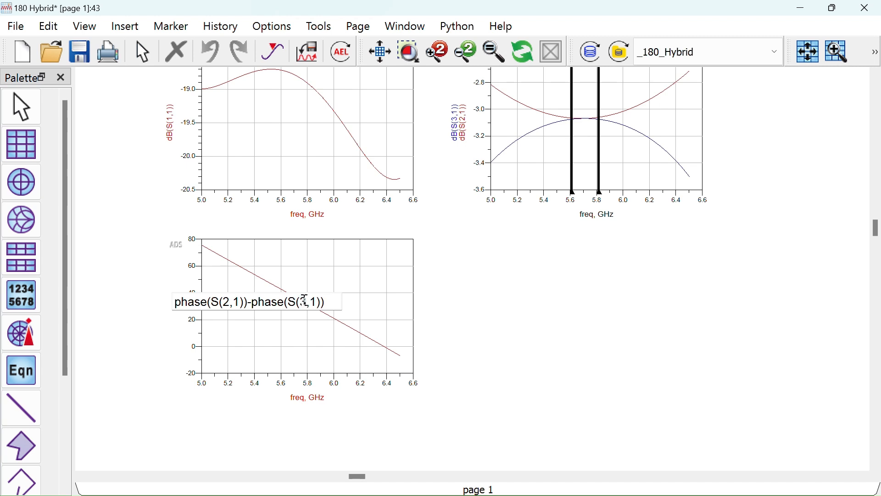
click(516, 313)
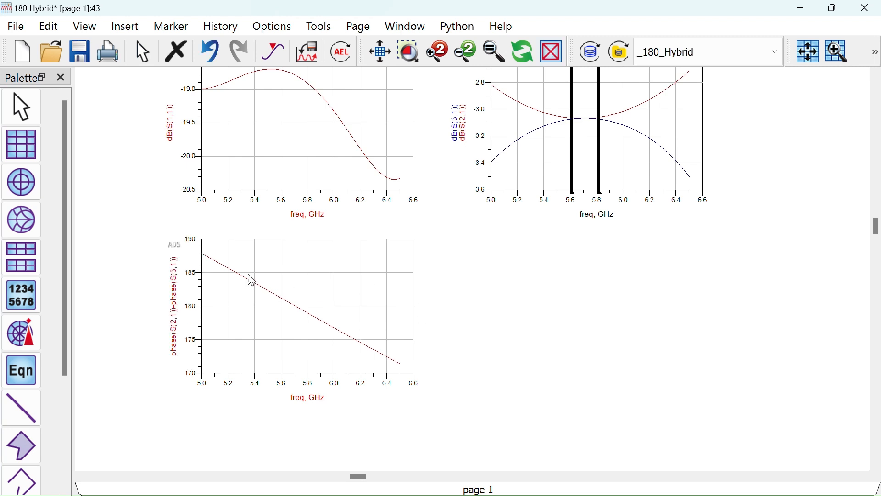
Insert a marker on the phase-difference trace and position it at 5.700 GHz.
click(273, 52)
click(295, 303)
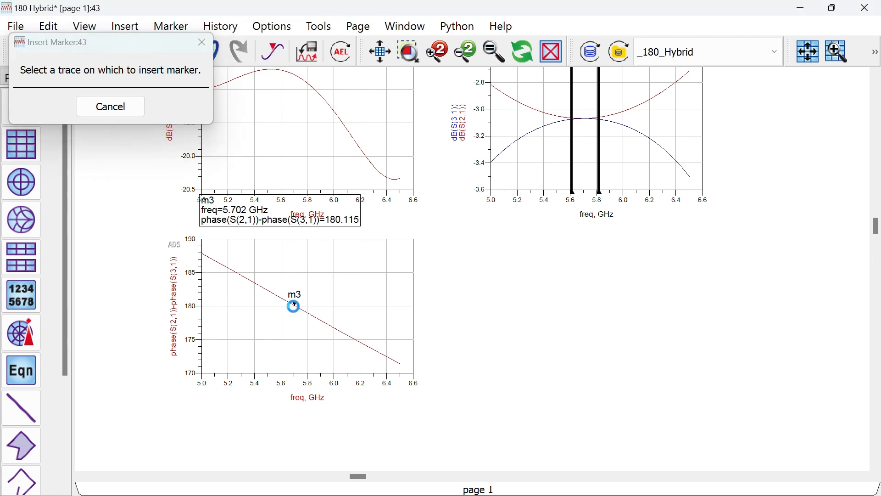
click(317, 315)
click(497, 345)
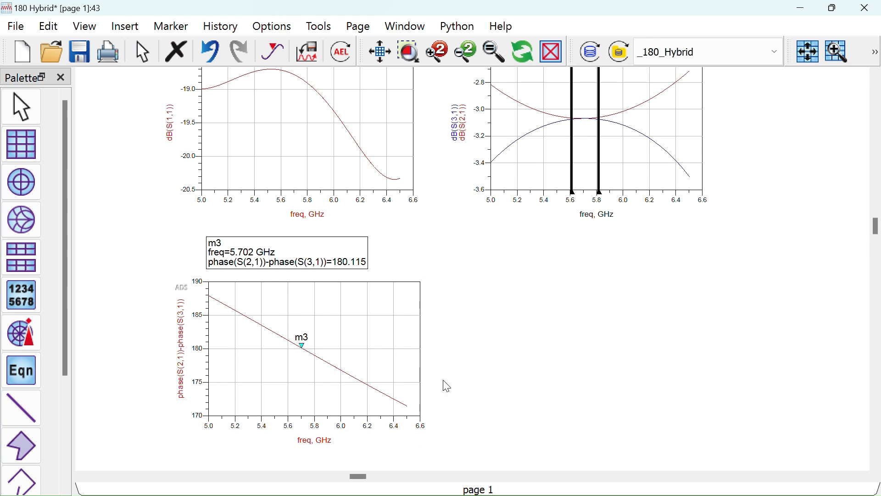
key(Left)
key(Left)
key(Right)
Add a Smith chart of S(1,1) beside the phase-difference plot, below the S(2,1) and S(3,1) plot.
scroll(474, 272, down, 5)
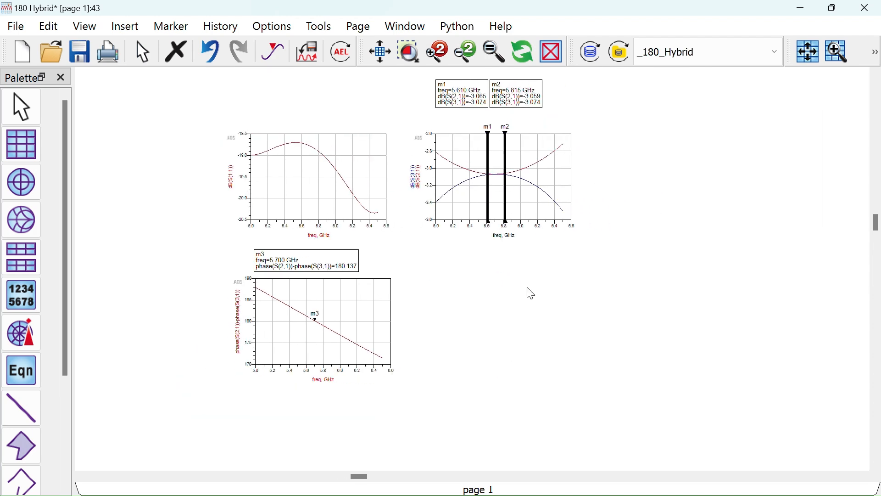
click(380, 52)
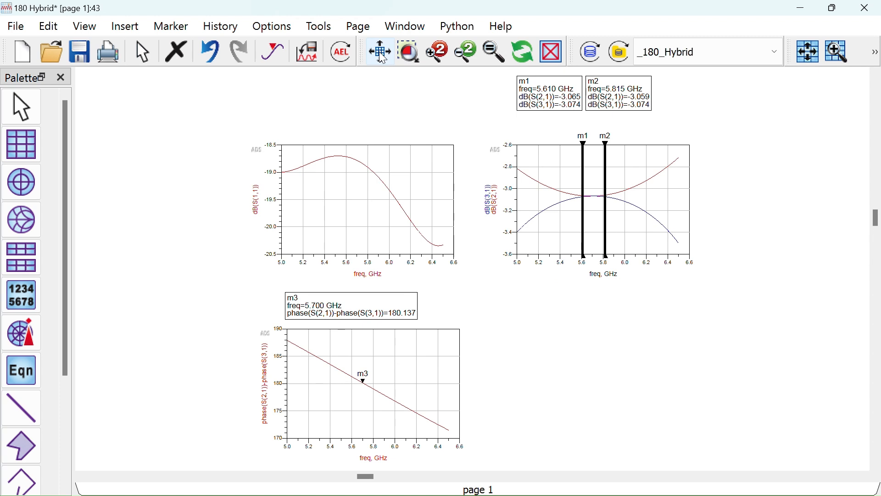
click(26, 219)
click(503, 310)
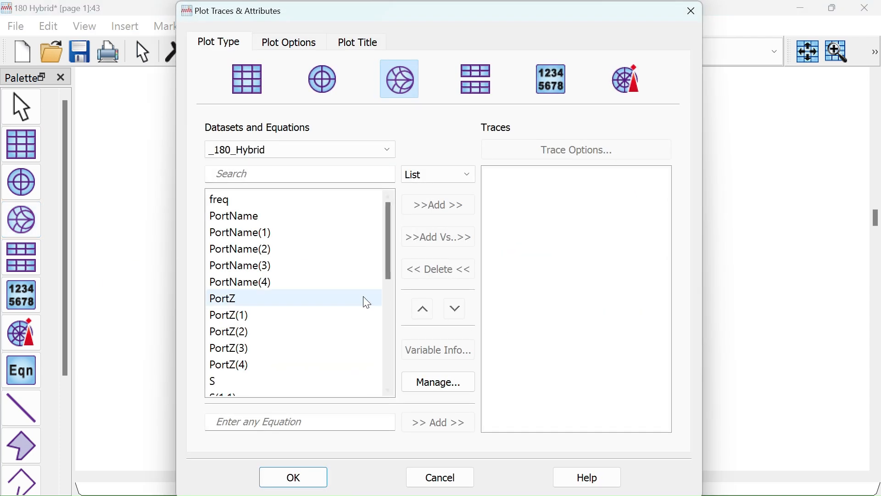
scroll(240, 266, down, 3)
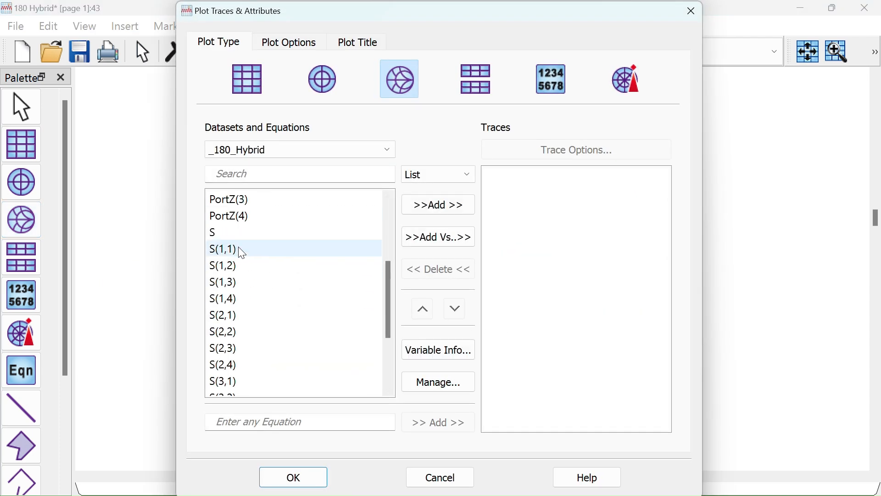
double_click(238, 249)
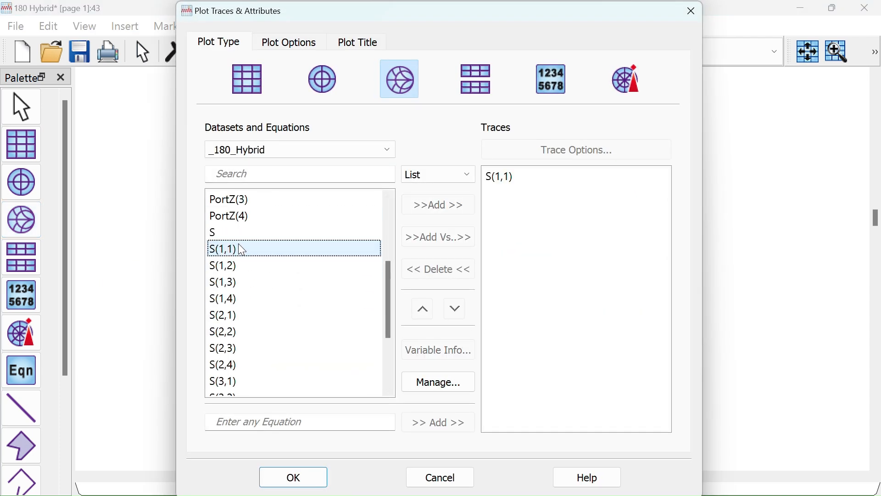
click(315, 468)
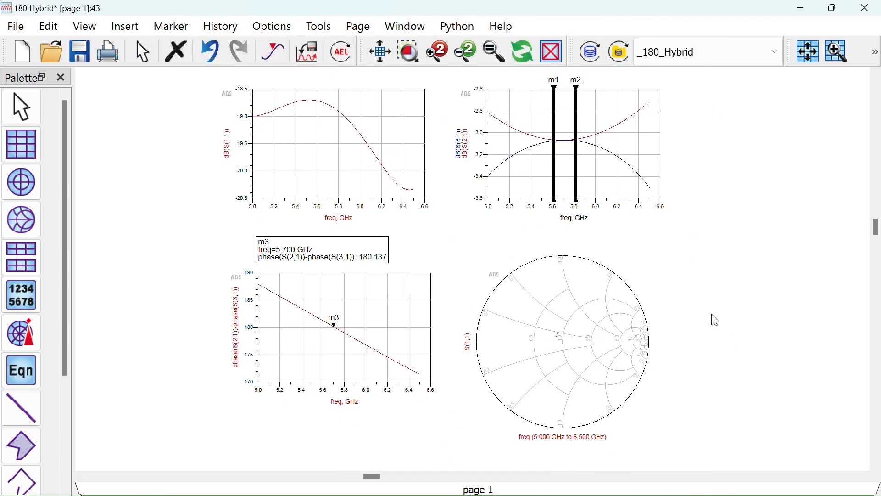
Set the line thickness of the S(1,1) trace on the Smith chart to 3.1 points.
scroll(523, 314, up, 2)
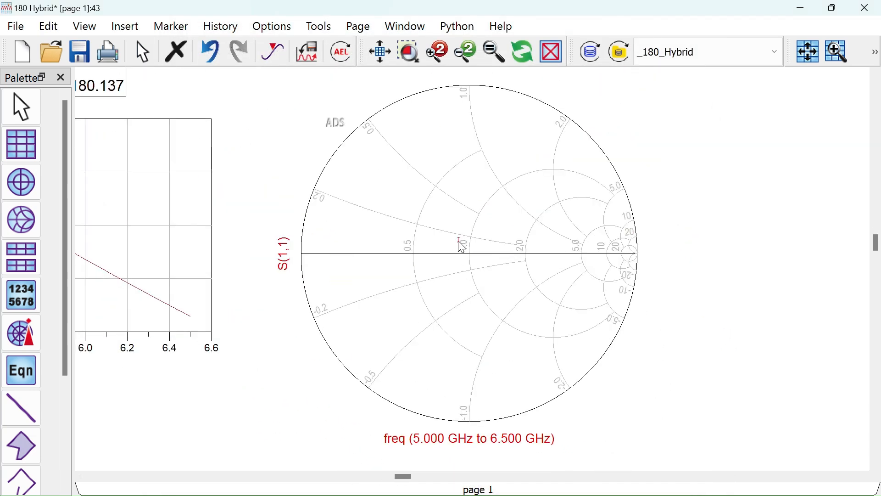
double_click(459, 241)
drag(506, 130, 537, 130)
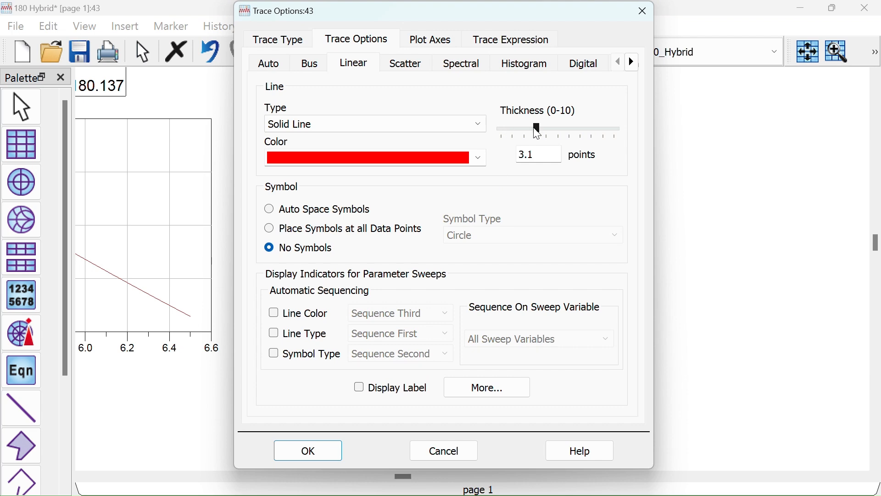
click(318, 444)
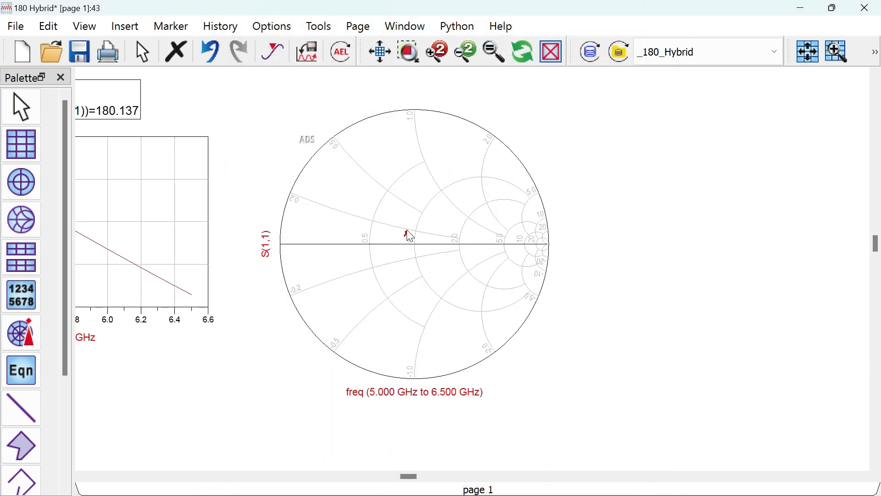
scroll(411, 236, down, 2)
drag(403, 262, 466, 373)
Switch to the 180 Hybrid schematic window and close the simulation status window.
click(92, 61)
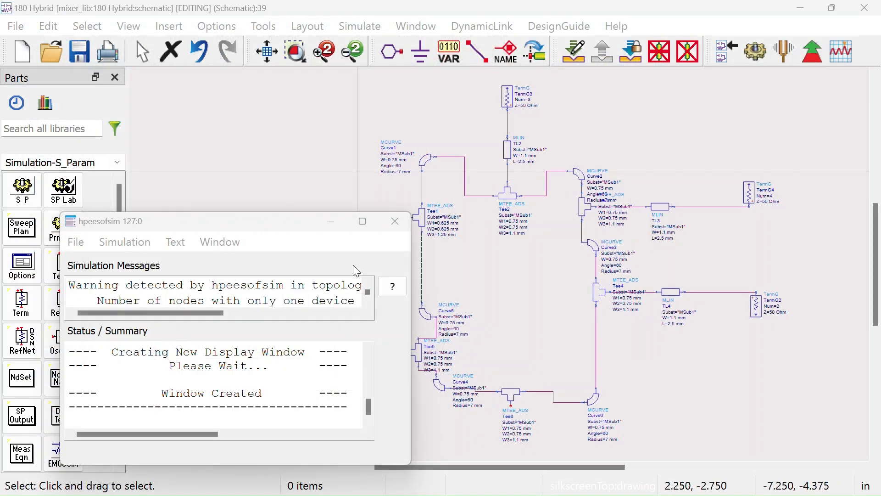
click(395, 220)
scroll(463, 227, down, 2)
drag(515, 272, 433, 233)
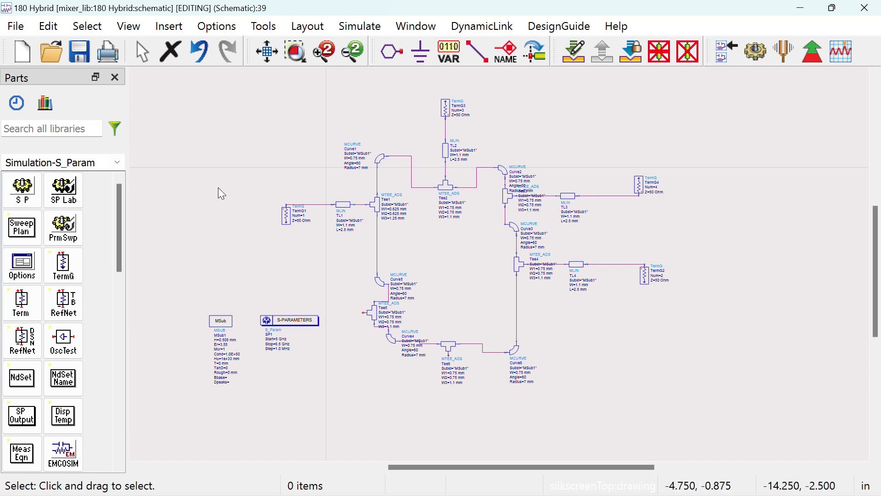
Set up layout generation from the schematic to sync only the section starting with Curve1.
click(302, 31)
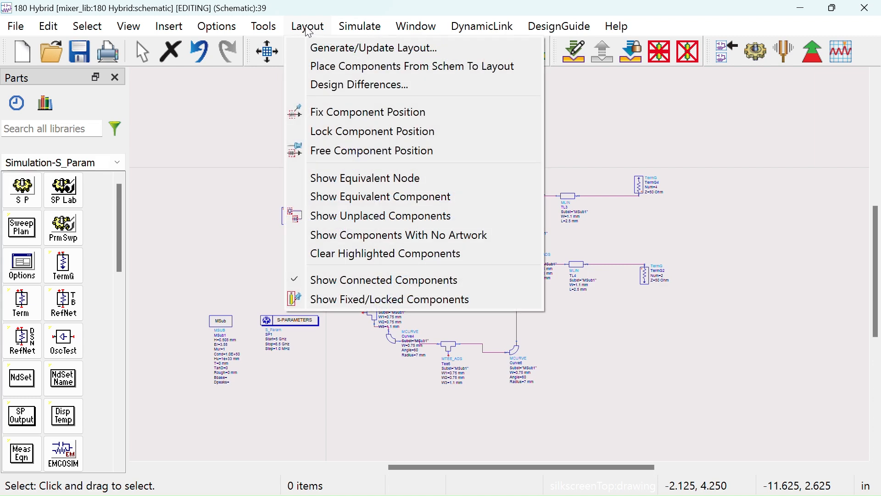
click(324, 49)
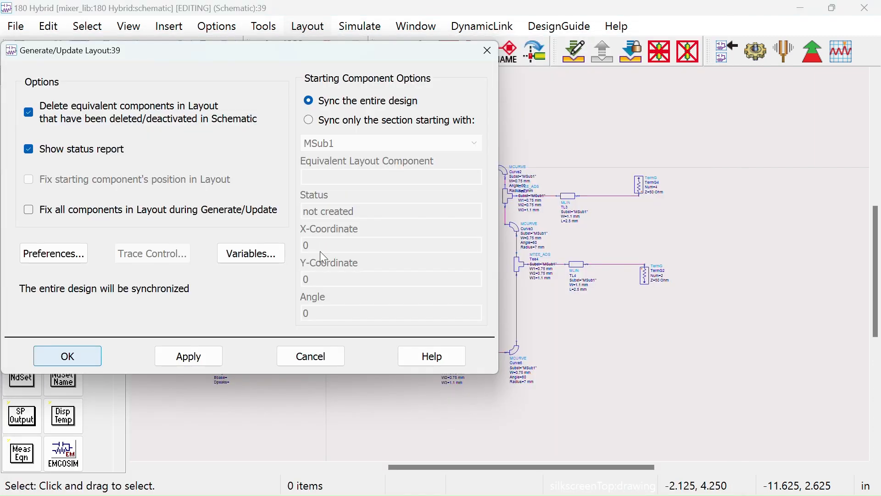
click(309, 121)
drag(292, 47, 121, 78)
click(339, 222)
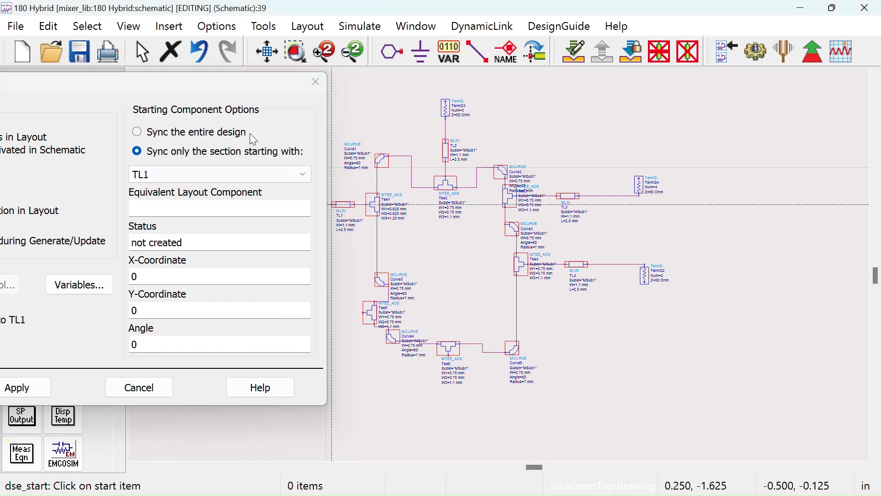
drag(189, 76, 453, 84)
click(382, 161)
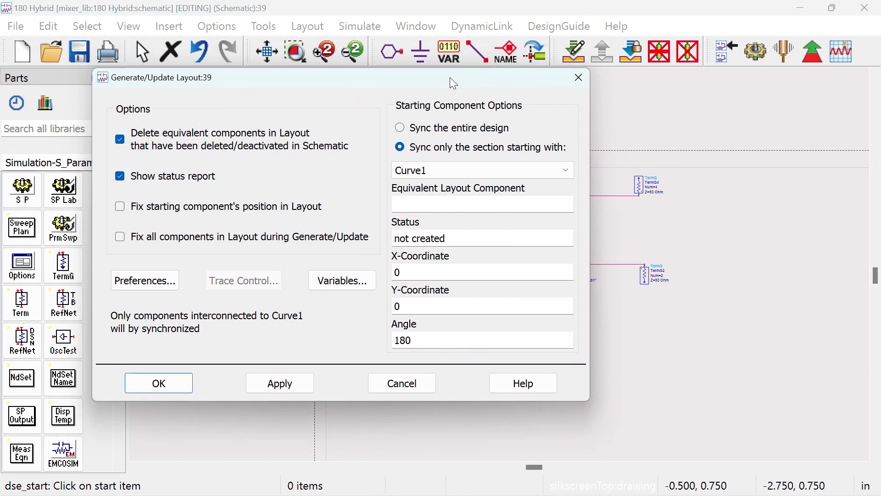
Accept the default generation preferences, generate the ring layout from the schematic and maximize the layout window.
click(138, 282)
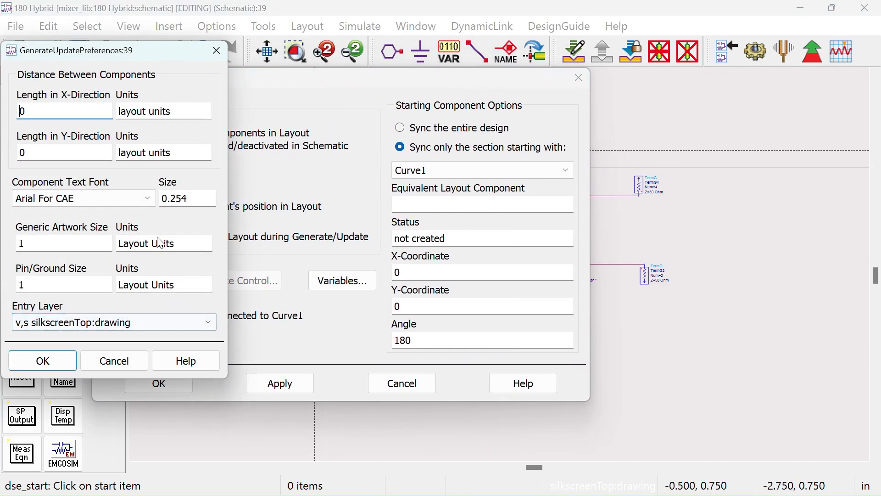
click(42, 360)
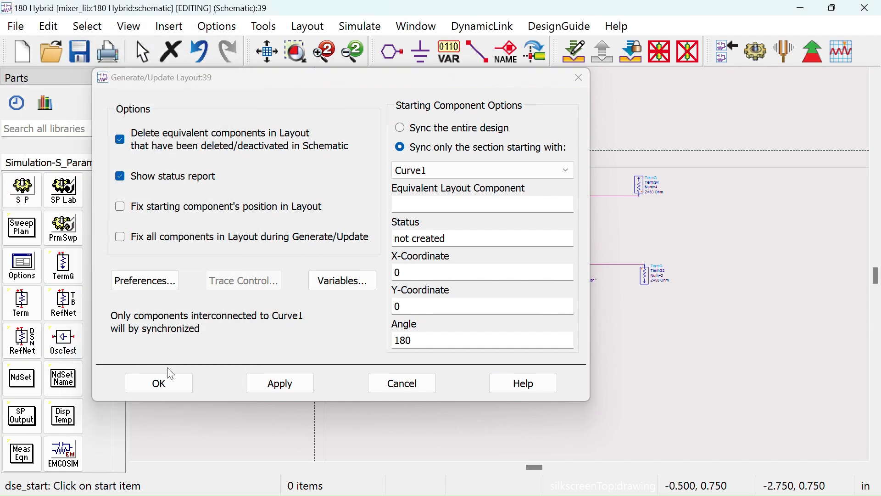
click(279, 383)
key(Return)
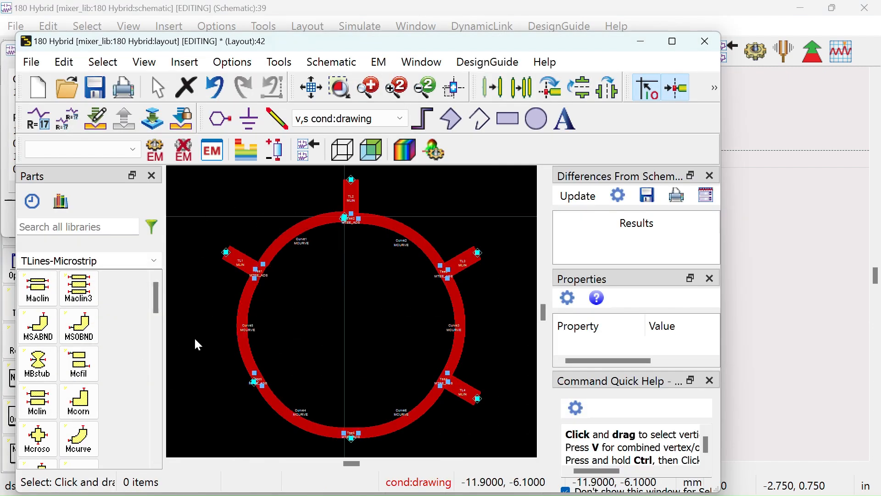
click(673, 41)
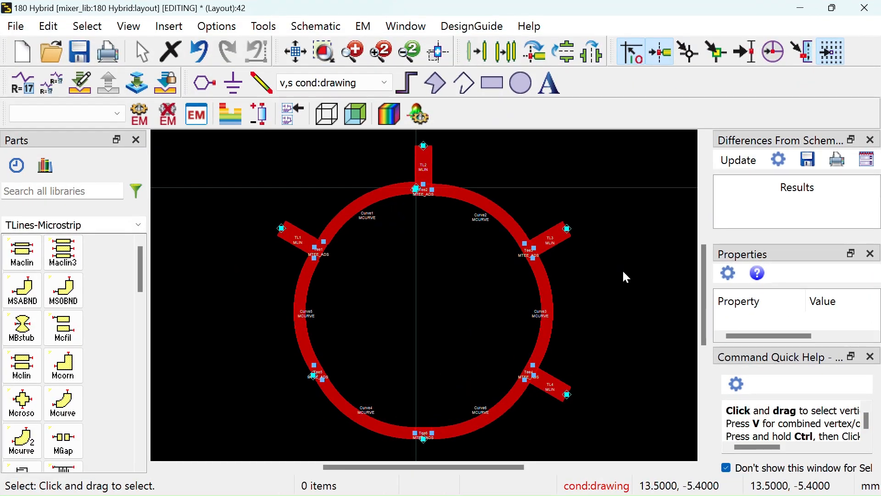
Create a new substrate file named substrate1 in the mixer library from the 25milAlumina template.
scroll(623, 273, down, 1)
drag(530, 286, 559, 255)
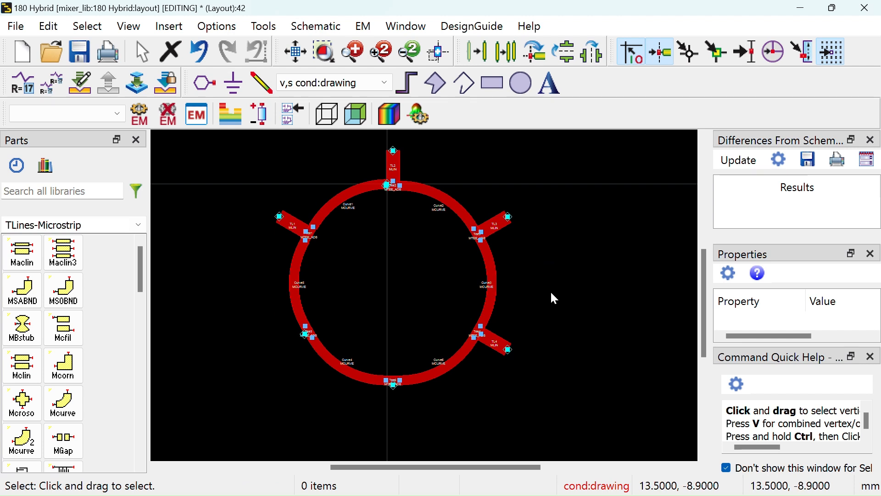
click(233, 113)
click(521, 278)
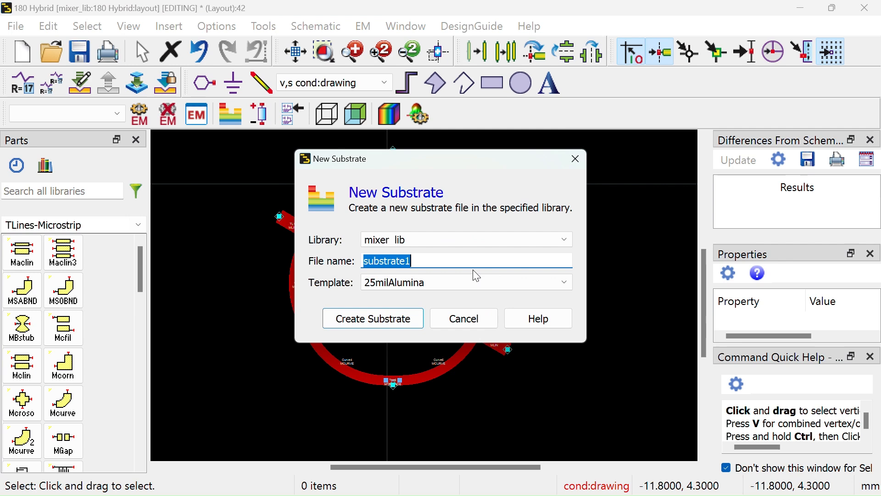
click(373, 318)
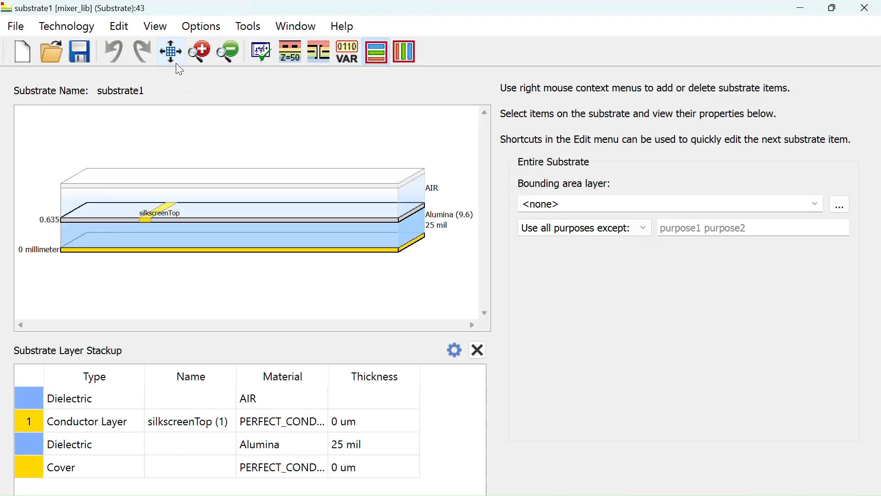
Rename the Alumina dielectric material definition to RO4003 and set its real permittivity to 3.55.
click(249, 238)
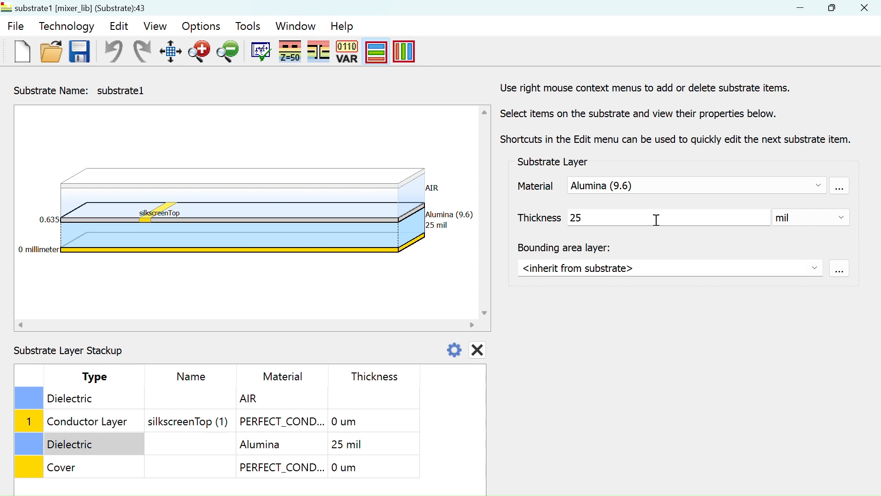
click(841, 185)
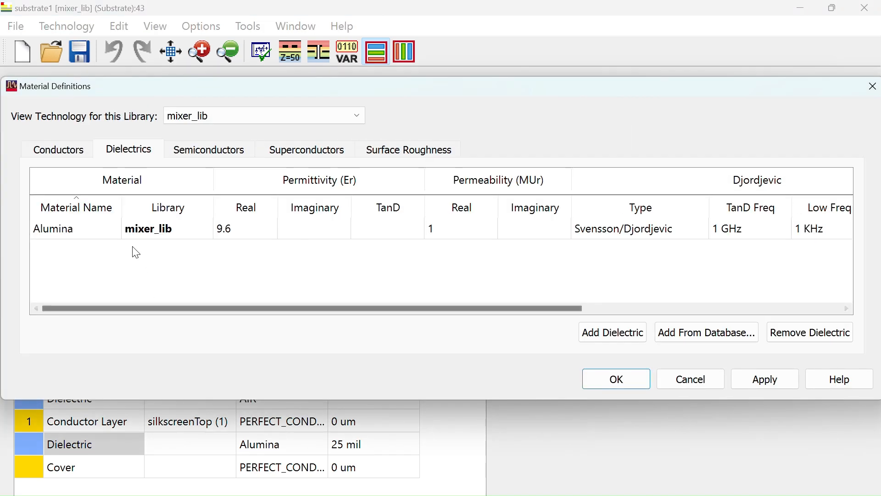
double_click(85, 231)
text(RO4003)
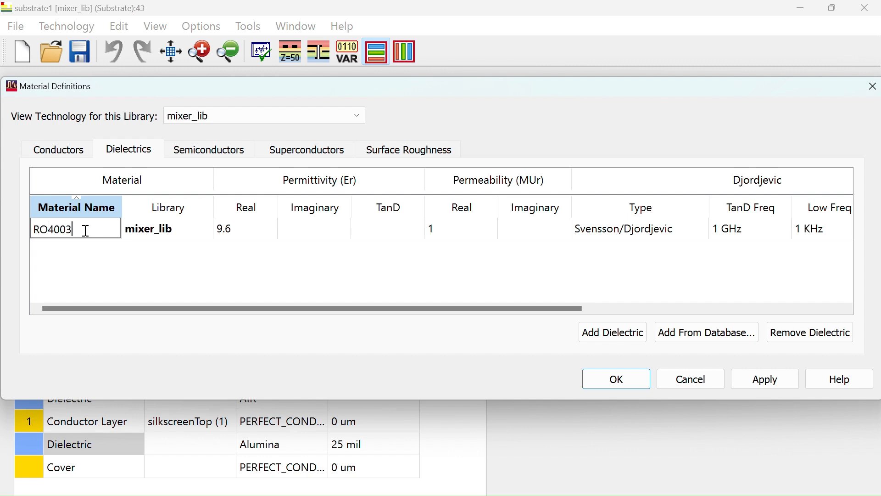
double_click(235, 230)
text(3.55)
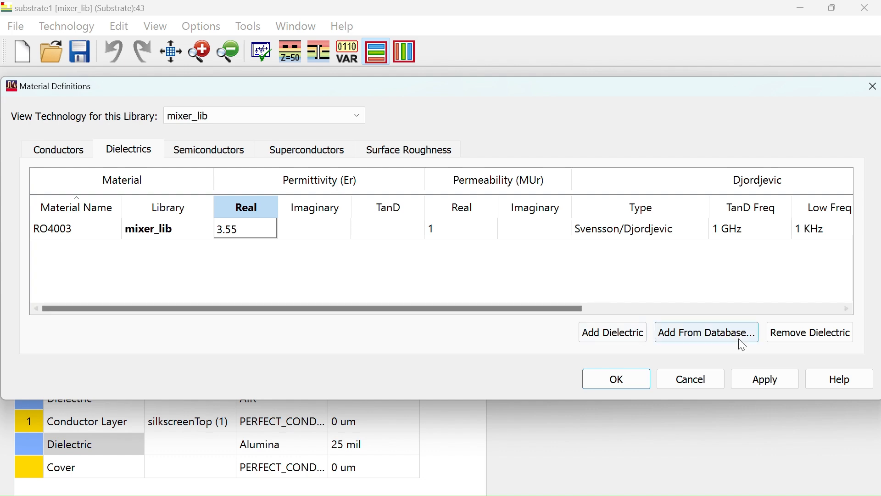
click(764, 379)
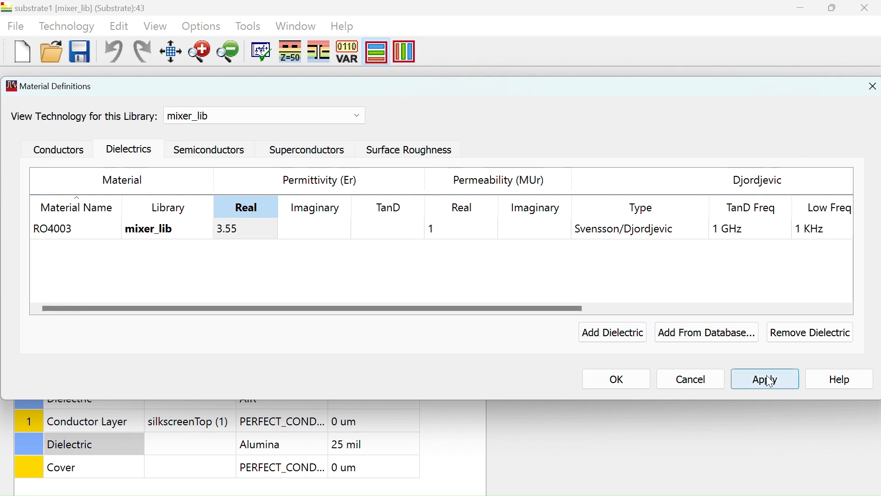
click(617, 379)
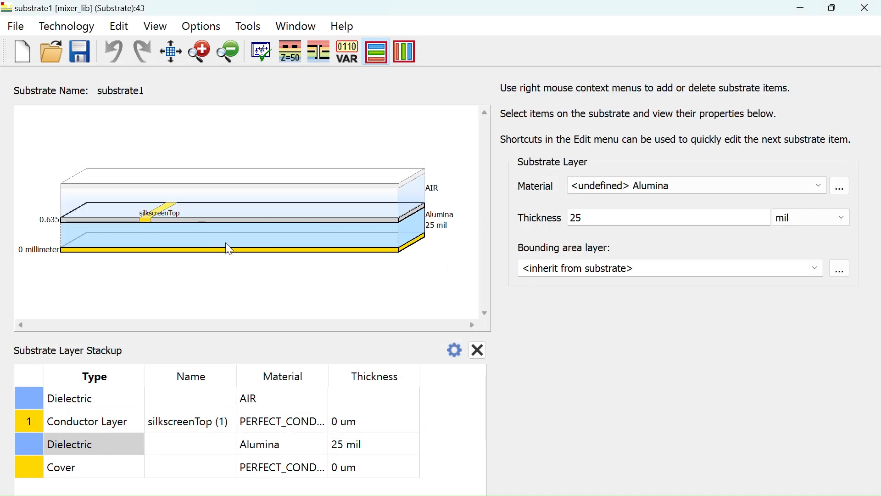
Assign RO4003 as the material of the substrate's dielectric layer and set its thickness to 20 mil.
click(647, 185)
click(610, 212)
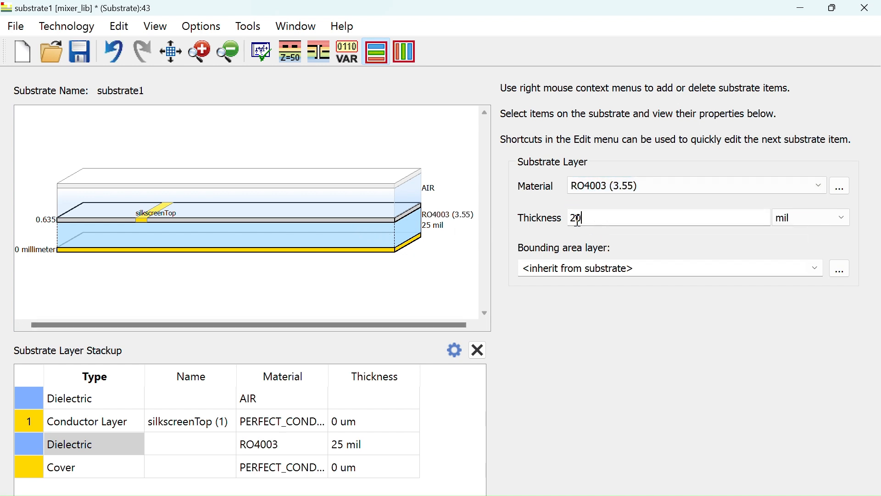
click(366, 276)
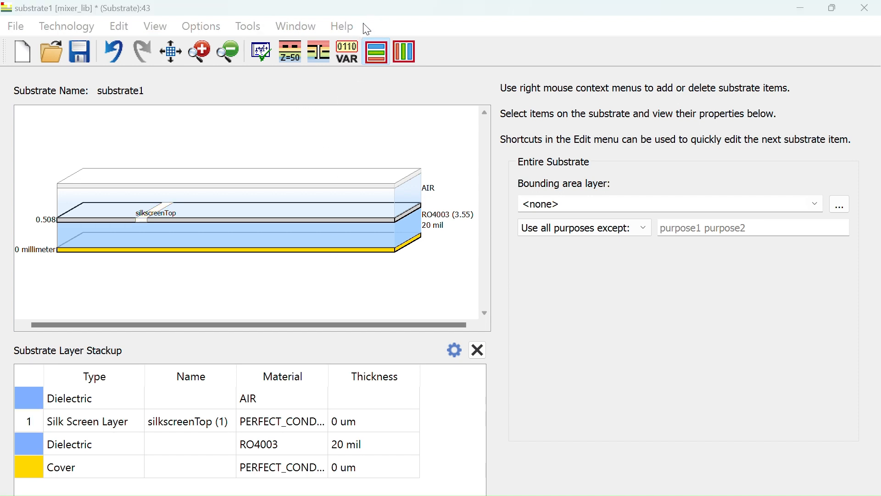
Map the metal layer on top of the dielectric to cond (2), then save and close the substrate.
click(144, 227)
click(142, 225)
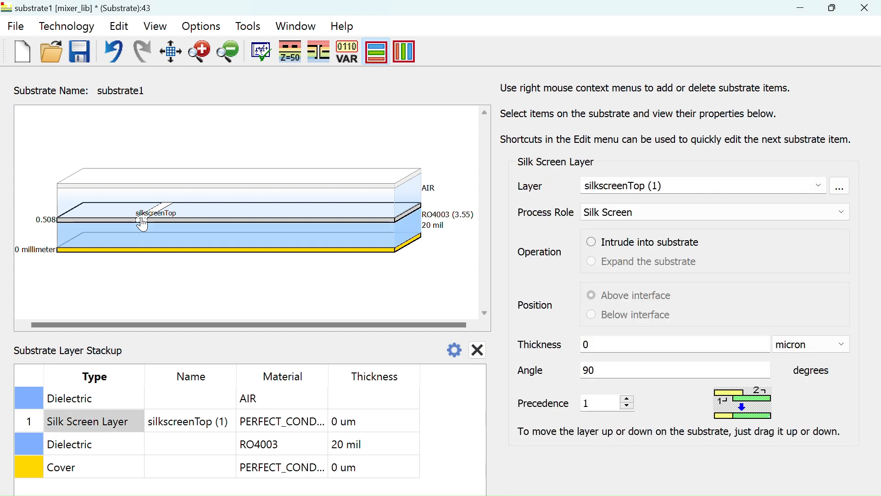
click(823, 184)
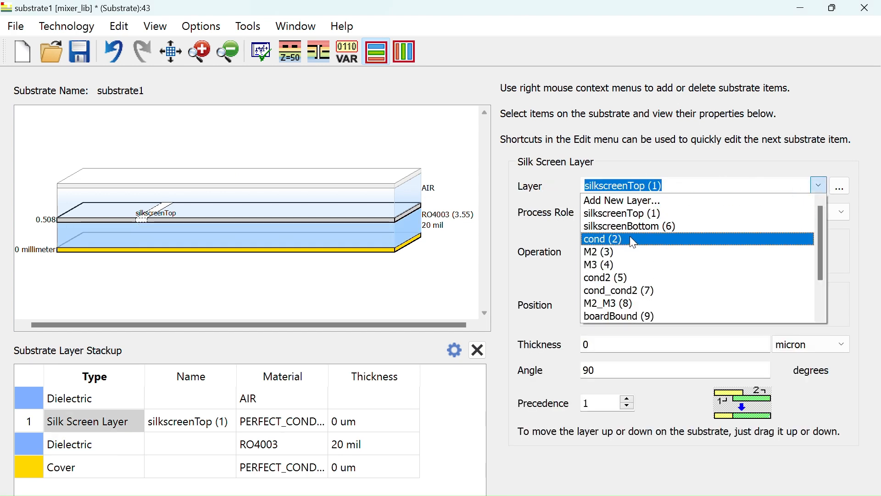
click(631, 237)
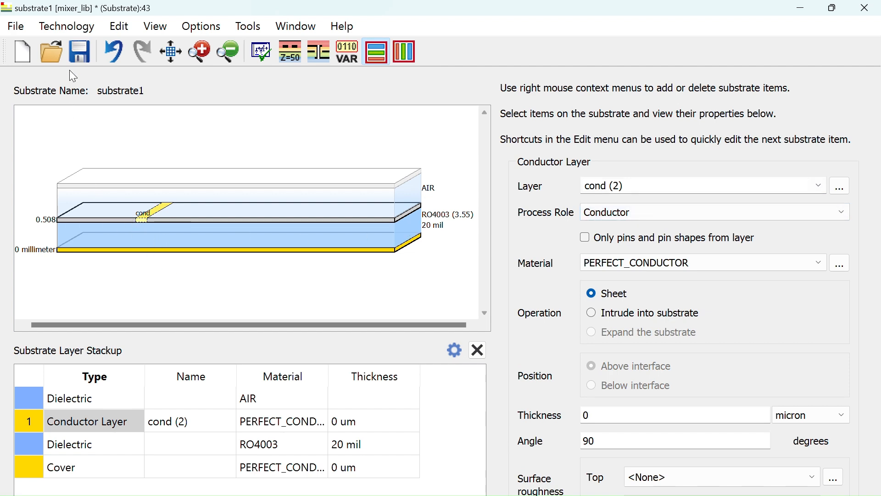
click(84, 53)
click(865, 7)
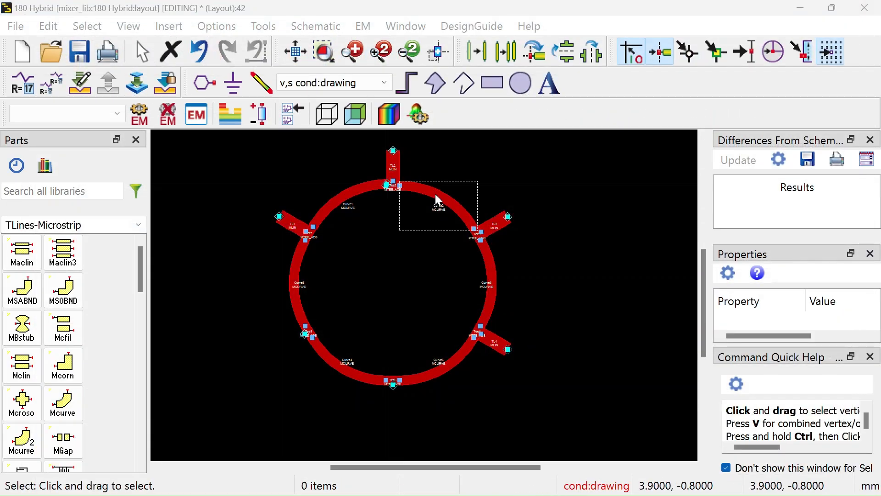
Inspect the properties of the upper-right ring segment, Curve2, in the layout and deselect it.
click(439, 198)
scroll(786, 322, down, 3)
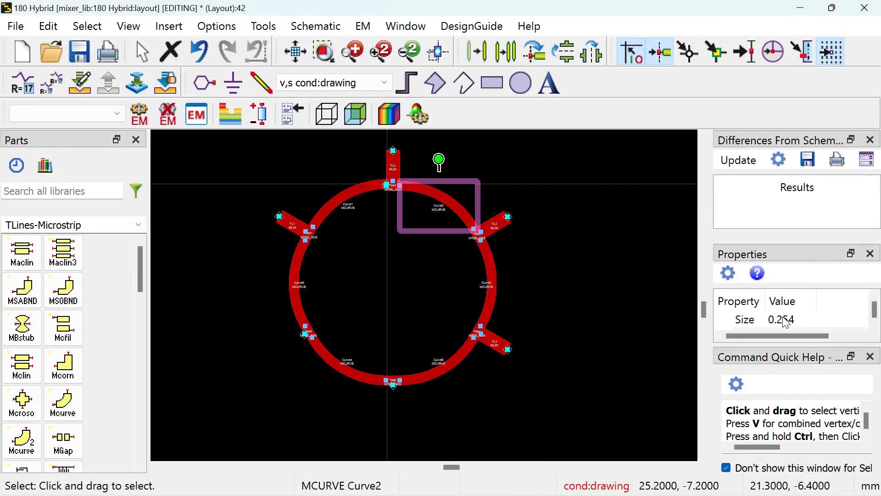
scroll(780, 319, up, 2)
click(593, 277)
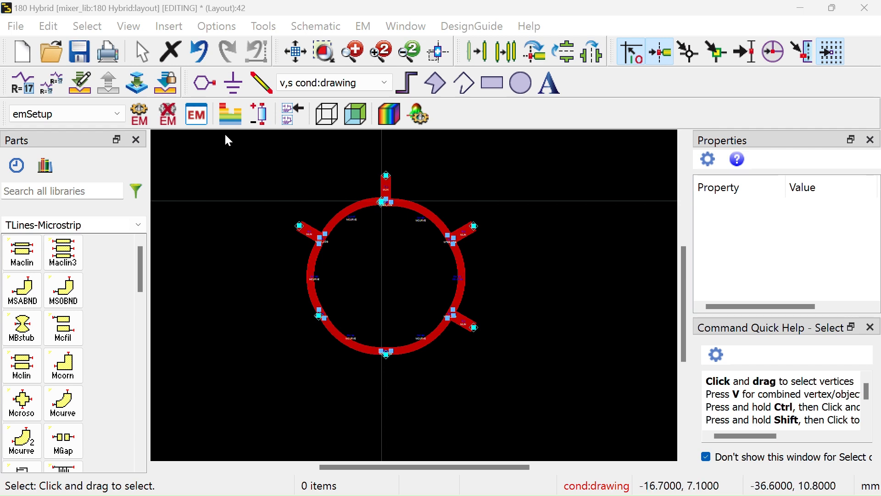
Reopen the substrate from the layout, fit the stackup in view to check it, and close it.
click(229, 115)
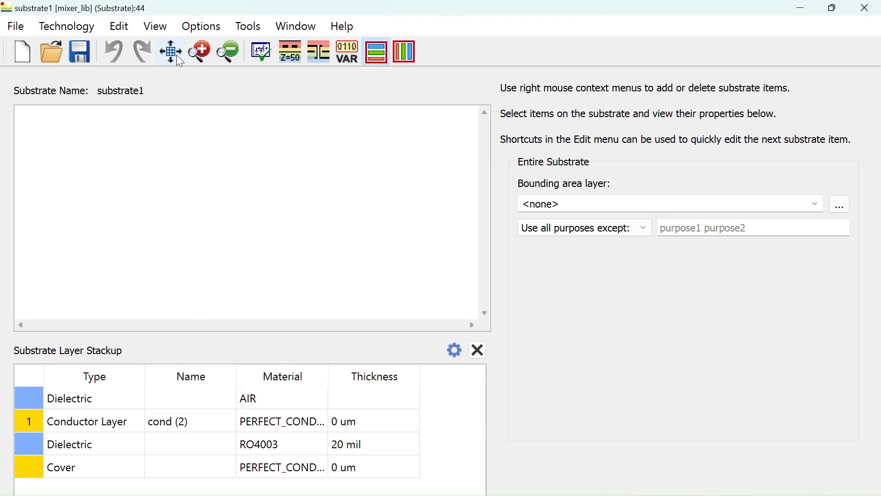
click(176, 55)
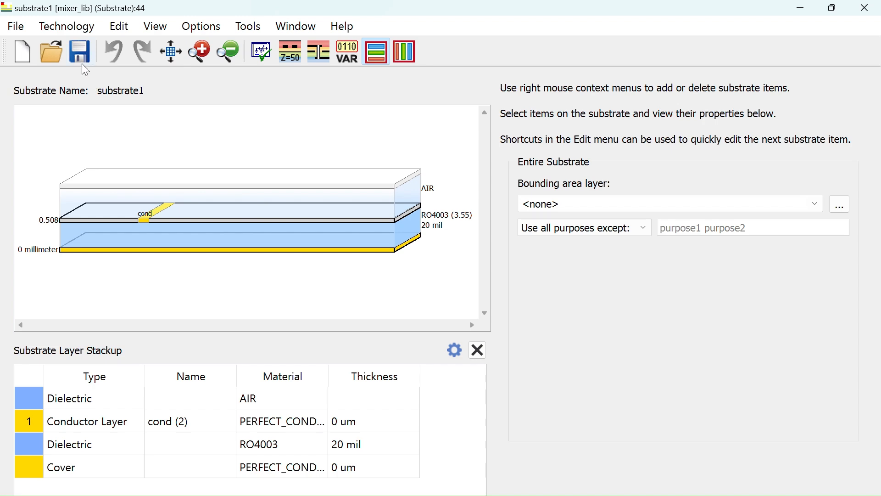
click(869, 9)
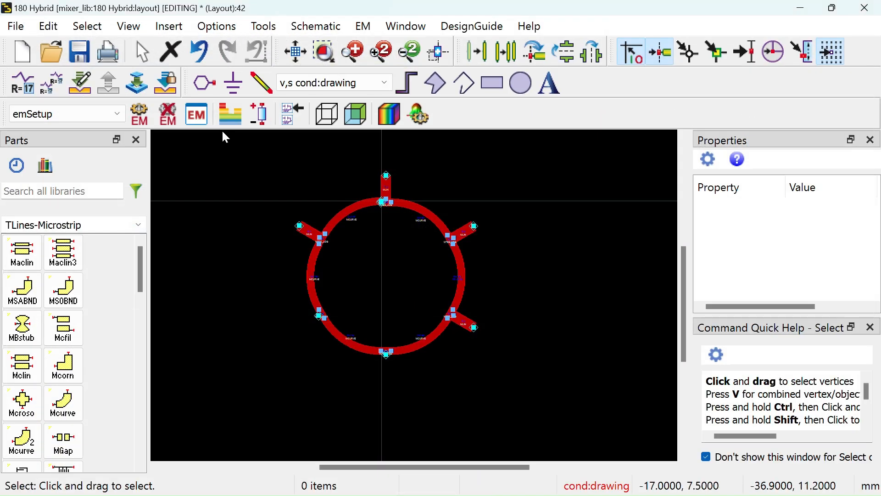
Place pins on the outer ends of the four feed lines in the order upper-left, lower-right, top, upper-right.
click(197, 84)
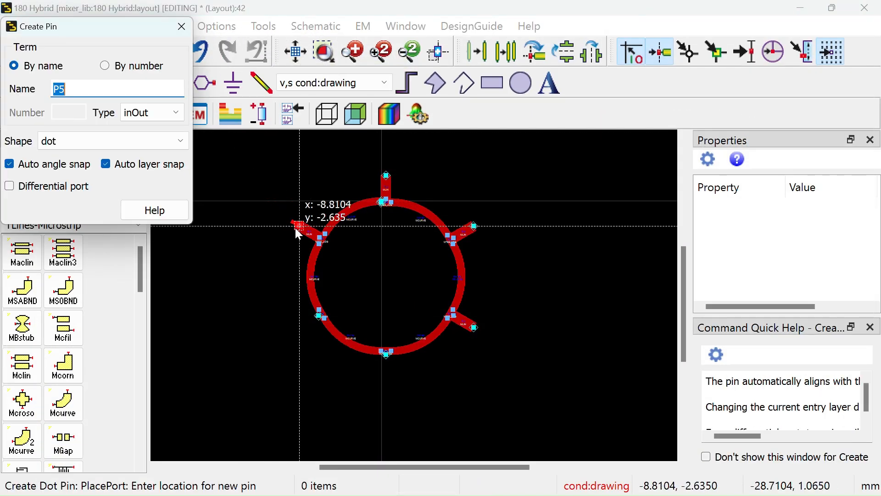
click(478, 327)
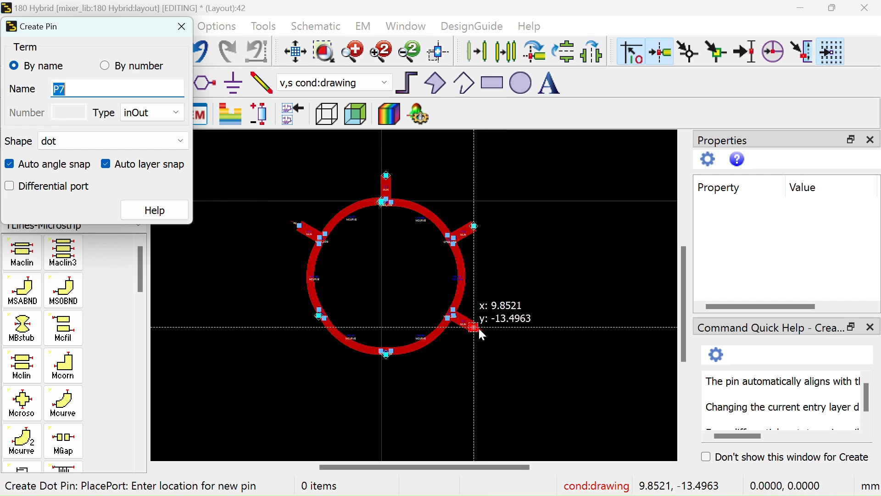
click(386, 175)
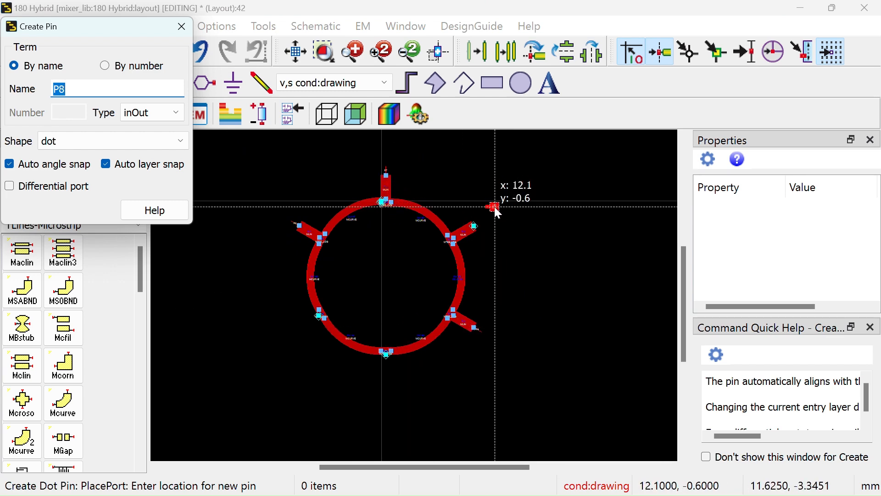
click(480, 227)
right_click(550, 181)
click(567, 191)
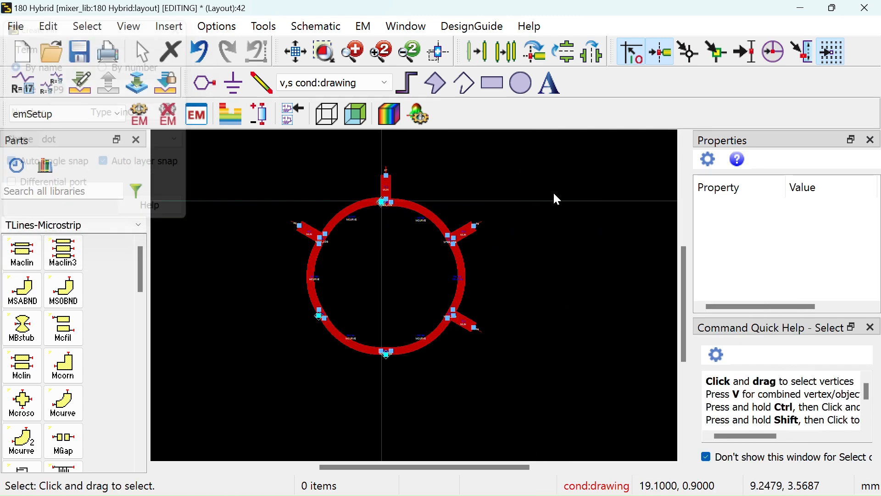
Open the EM setup, review its ports and Momentum RF overview, and set the adaptive sweep's maximum points to 500.
click(197, 113)
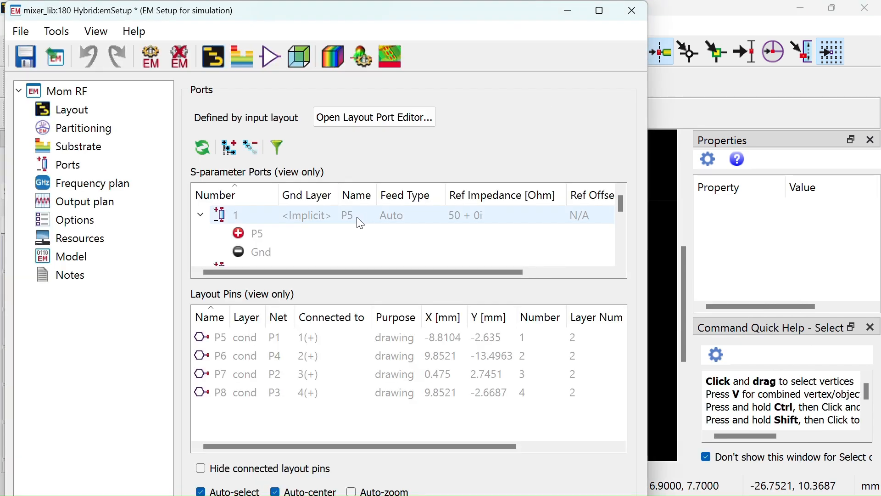
click(69, 91)
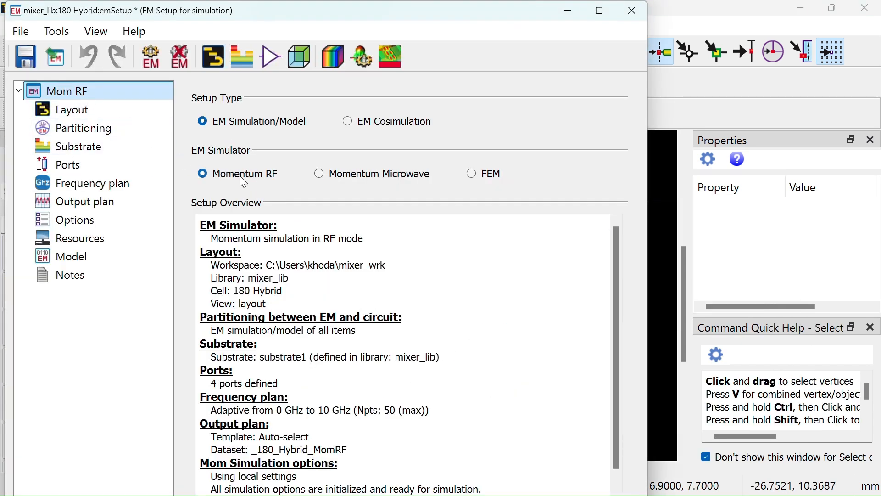
click(104, 183)
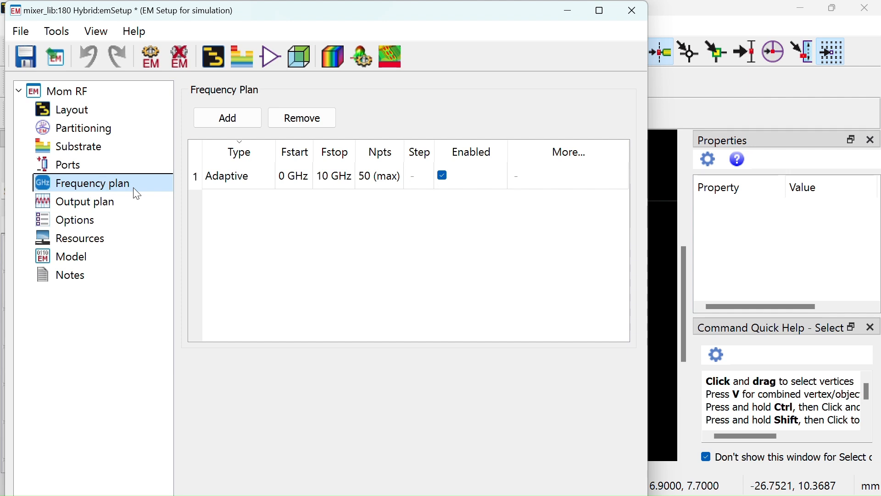
click(282, 177)
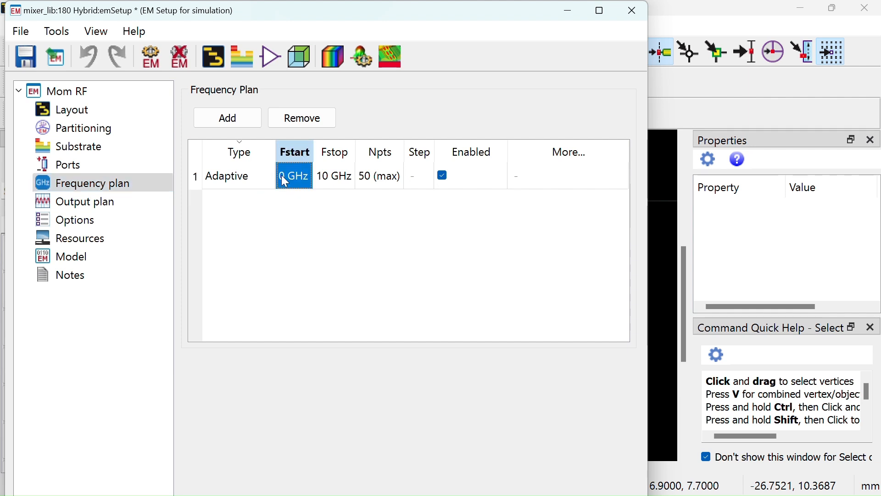
click(370, 182)
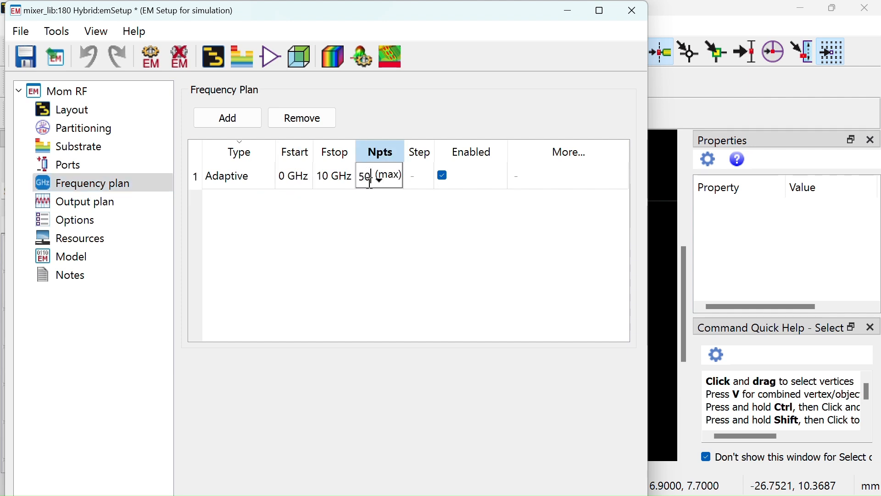
text(0)
click(99, 202)
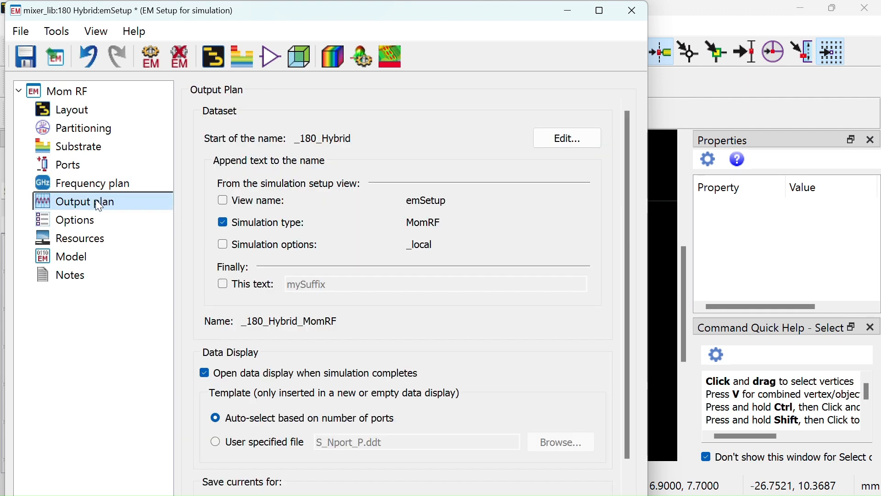
Enable edge mesh in the global mesh options and set the mesh density to 50 cells per wavelength.
click(89, 220)
click(454, 147)
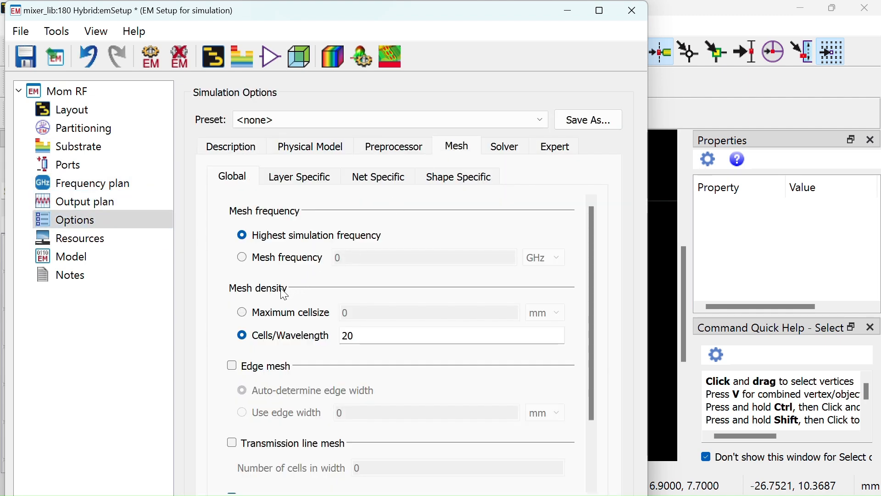
click(233, 365)
drag(370, 334, 240, 335)
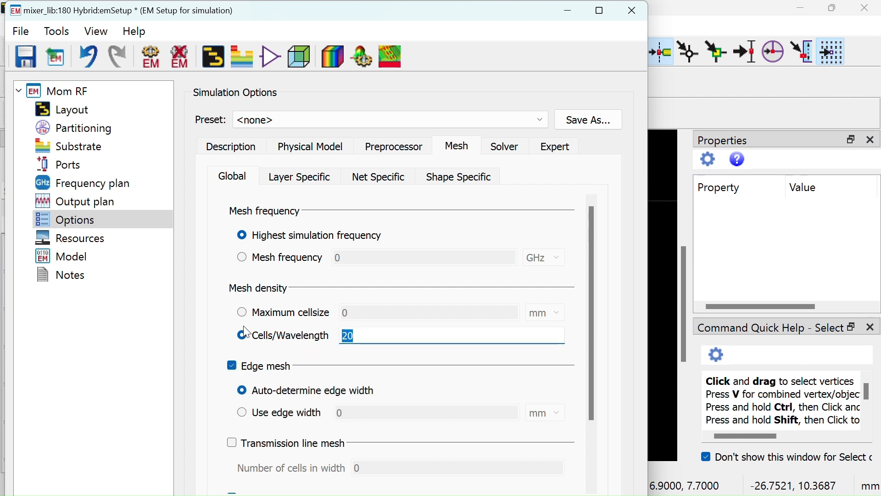
text(5)
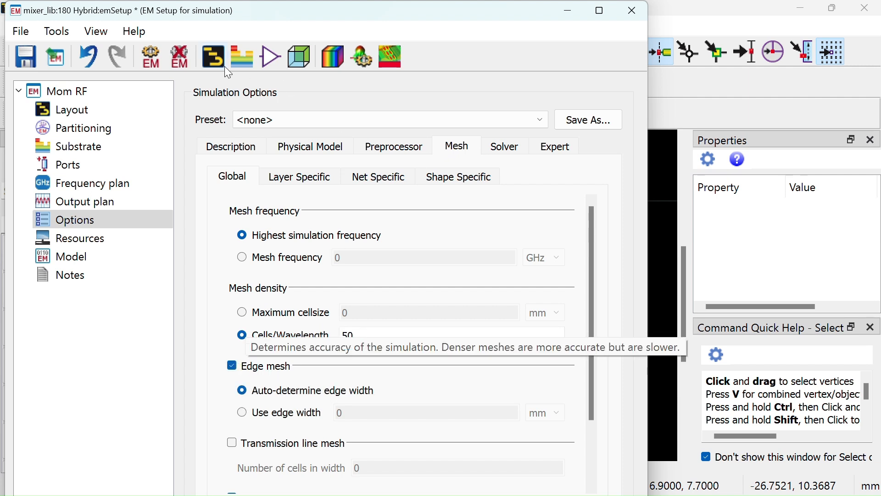
text(0)
Maximize the EM setup window and run the EM simulation, overwriting the existing _180_Hybrid_MomRF dataset.
double_click(245, 14)
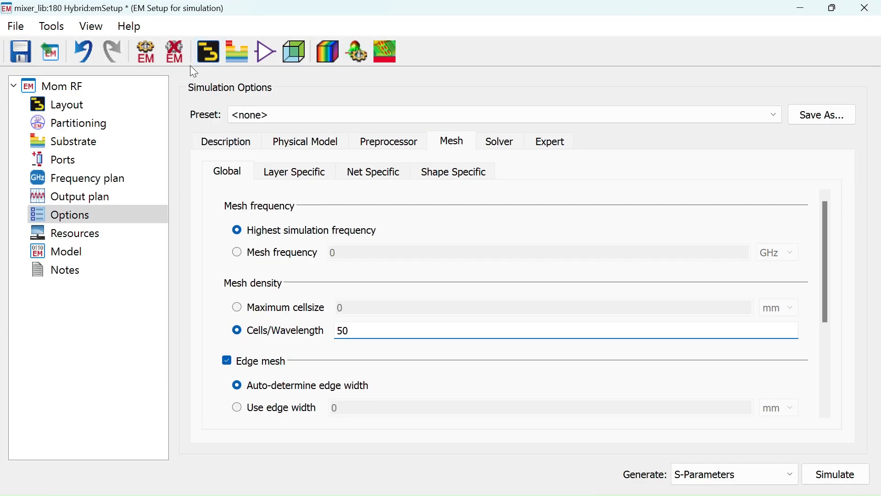
click(140, 48)
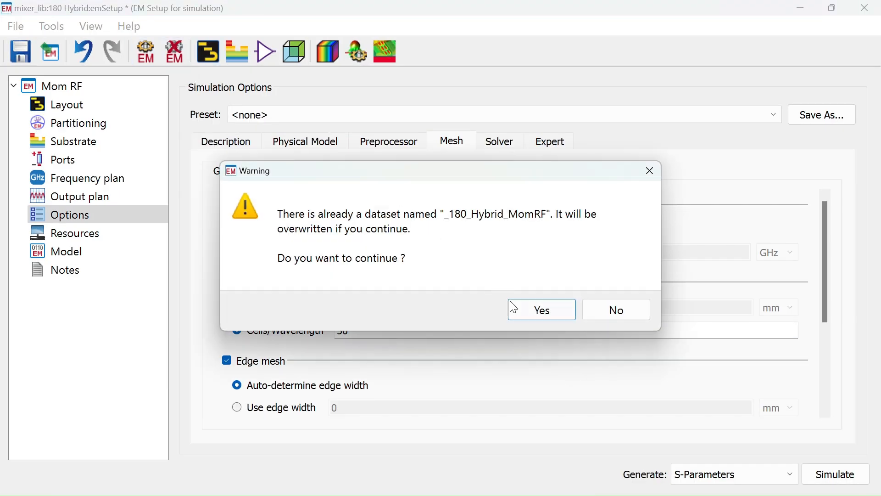
click(524, 309)
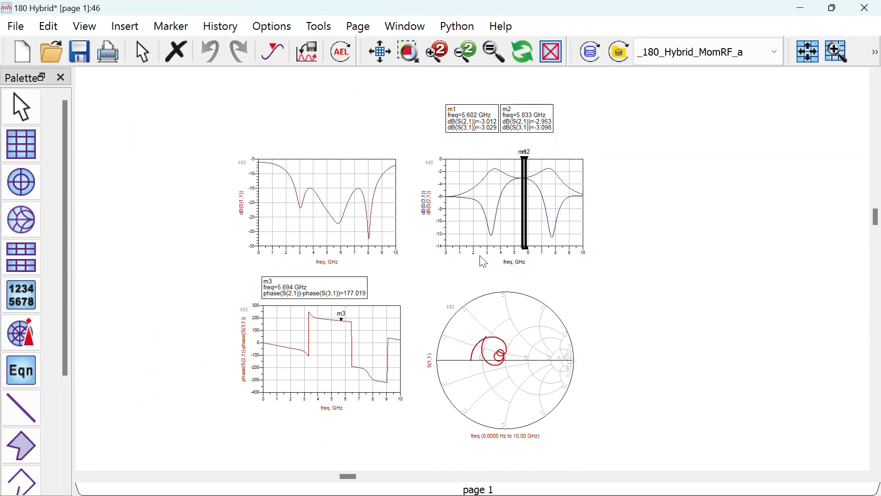
Examine the EM-simulated return loss, power split, phase difference and Smith chart plots with their markers.
scroll(504, 271, up, 1)
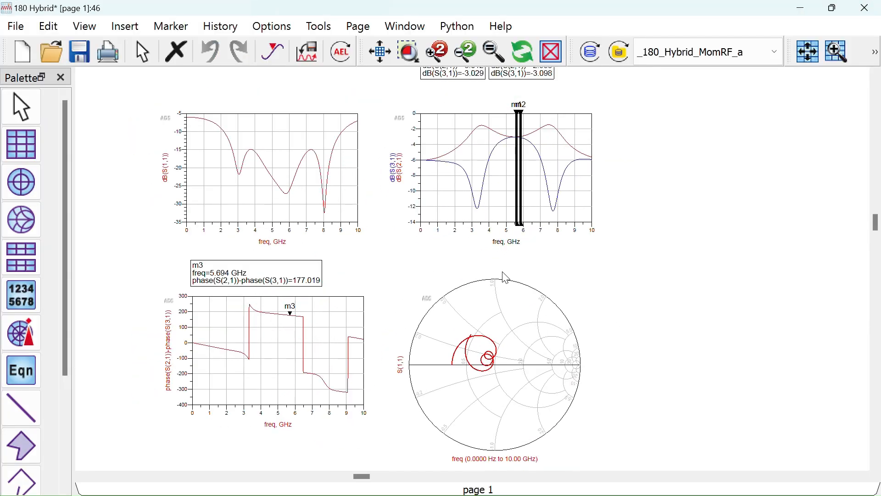
scroll(547, 301, up, 1)
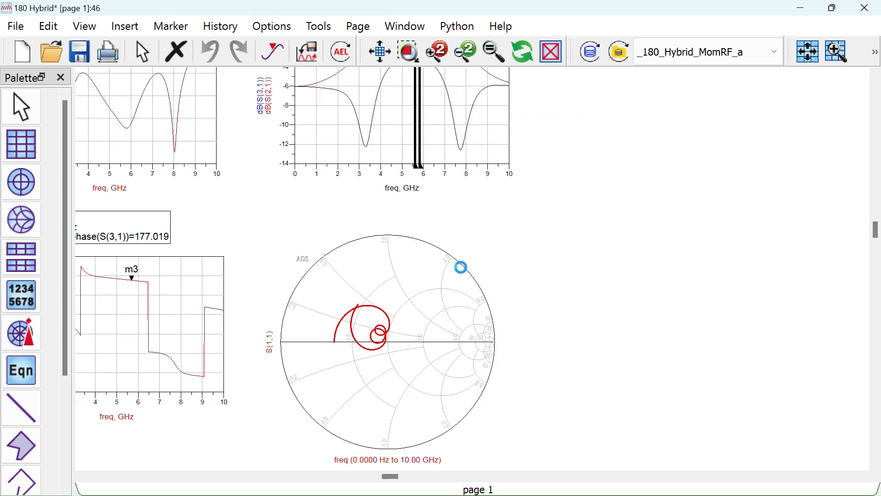
scroll(460, 266, down, 1)
drag(307, 259, 419, 294)
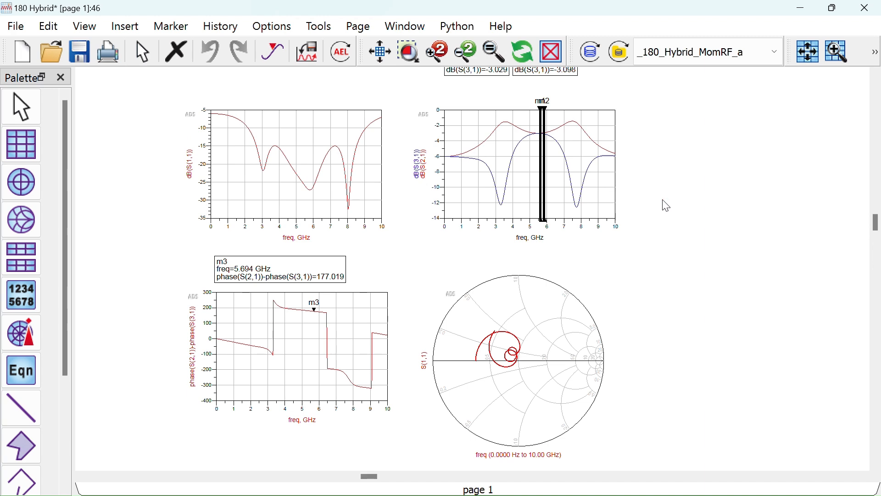
scroll(670, 192, up, 3)
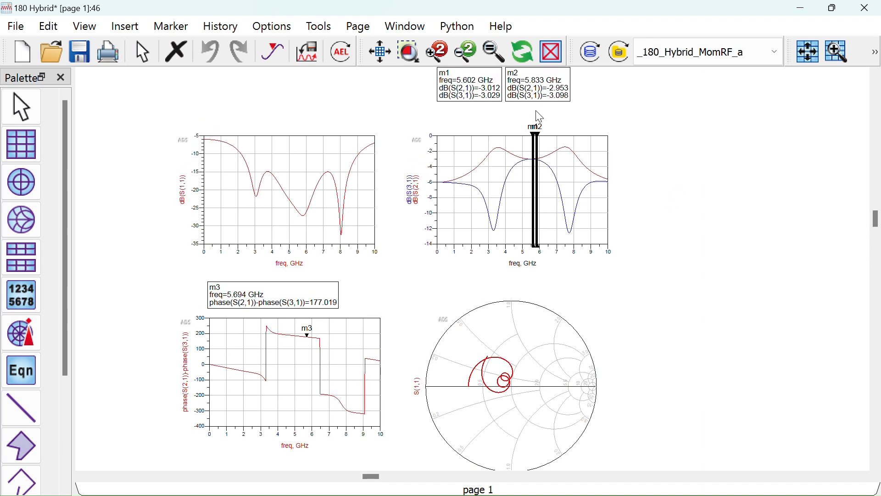
Try to set the frequency of marker m3 on the phase-difference plot to 5.7 GHz.
click(243, 295)
double_click(248, 293)
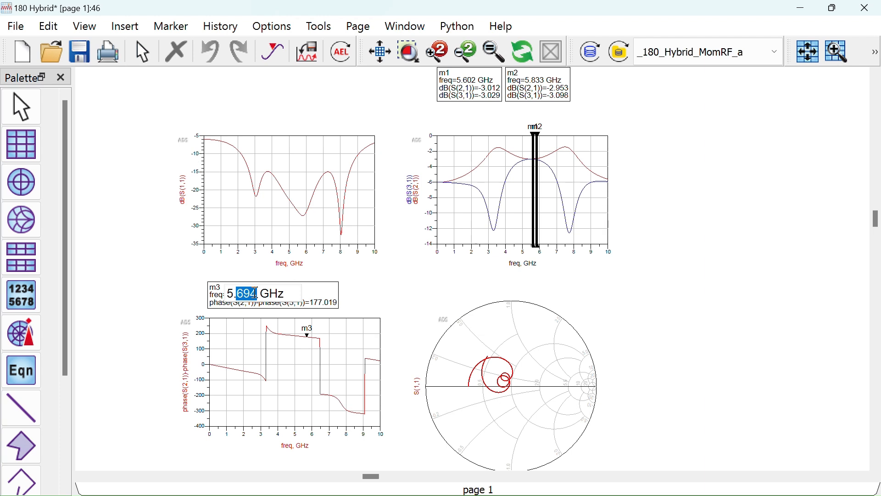
text(7)
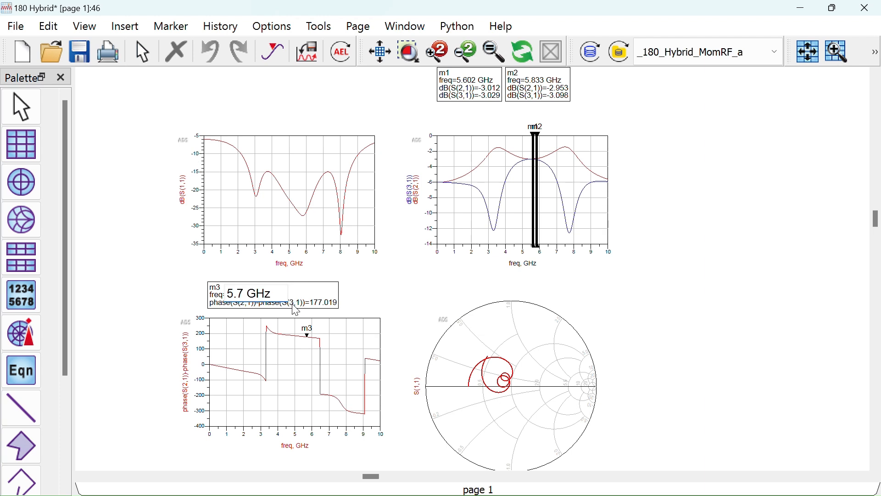
click(392, 302)
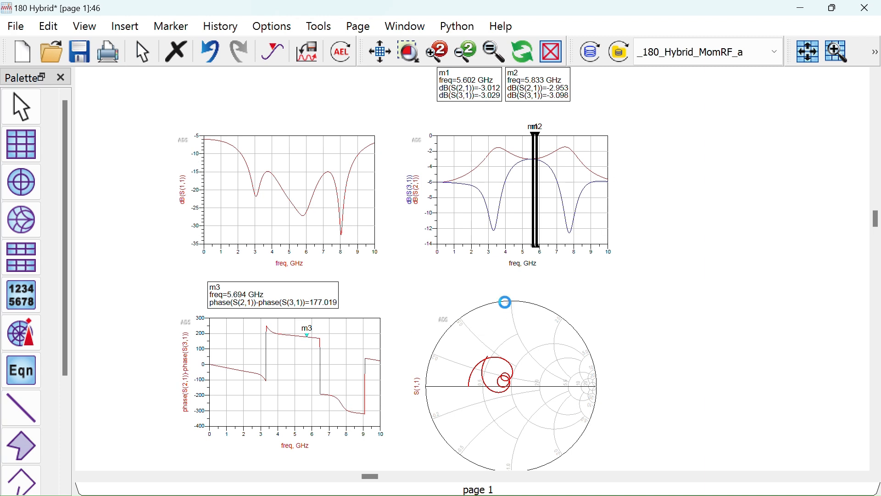
Move marker m3 along the phase-difference trace to 5.741 GHz and save the data display.
key(Right)
key(Right)
key(Left)
key(Left)
key(Left)
key(Left)
key(Right)
key(Right)
key(Right)
click(80, 53)
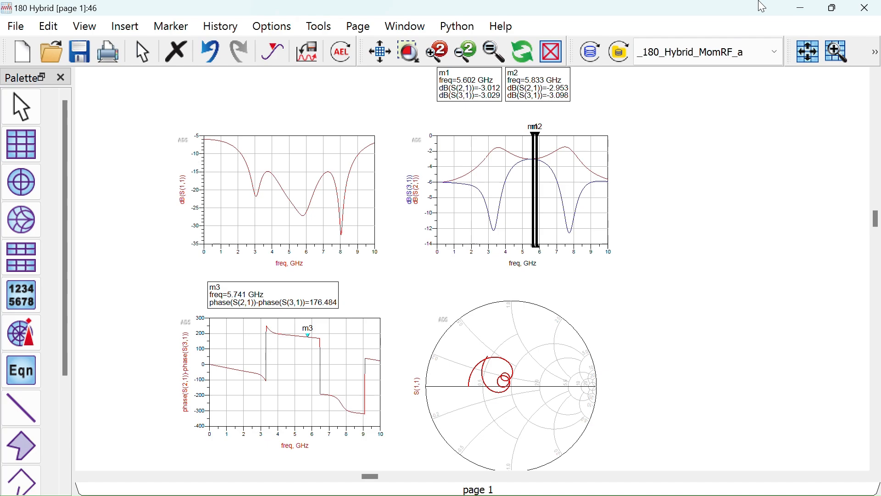
Put away the data display, close the EM setup and job windows, and reduce the layout to a smaller floating window.
click(802, 9)
click(614, 10)
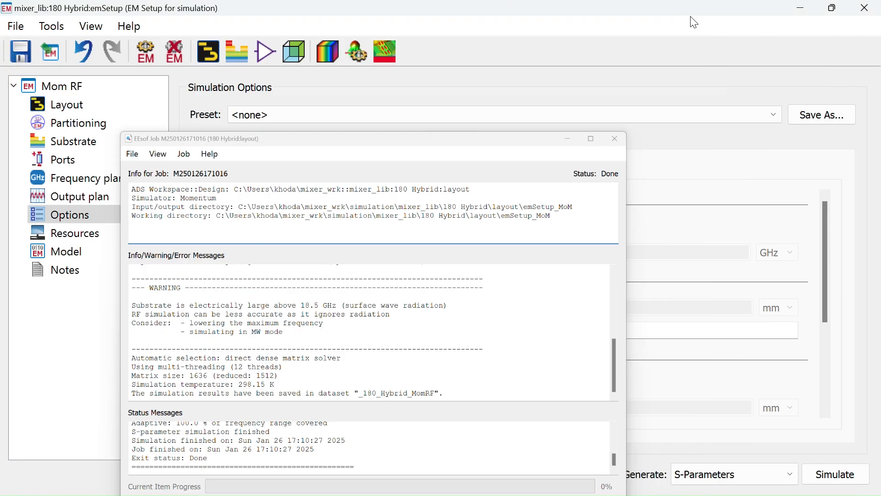
click(864, 8)
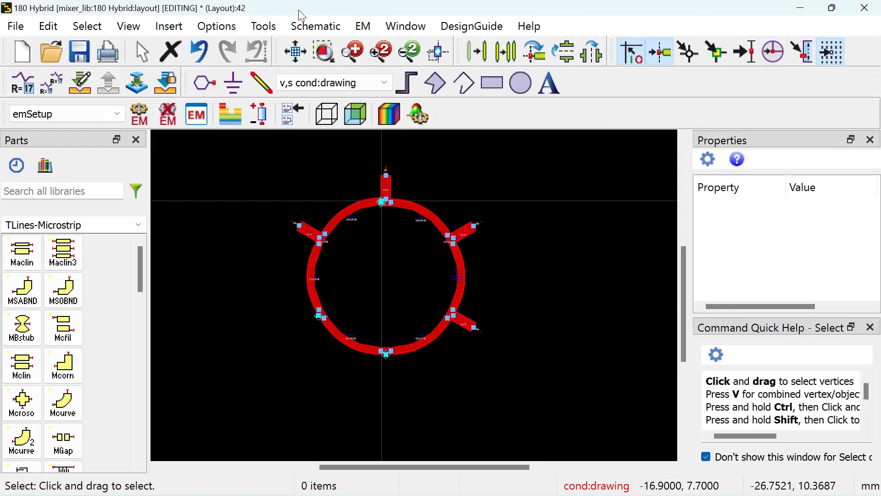
click(833, 8)
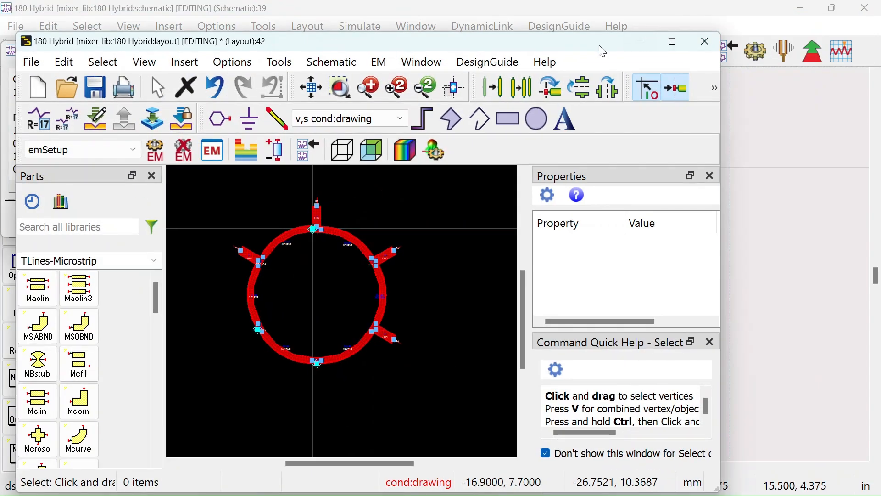
drag(584, 49, 671, 56)
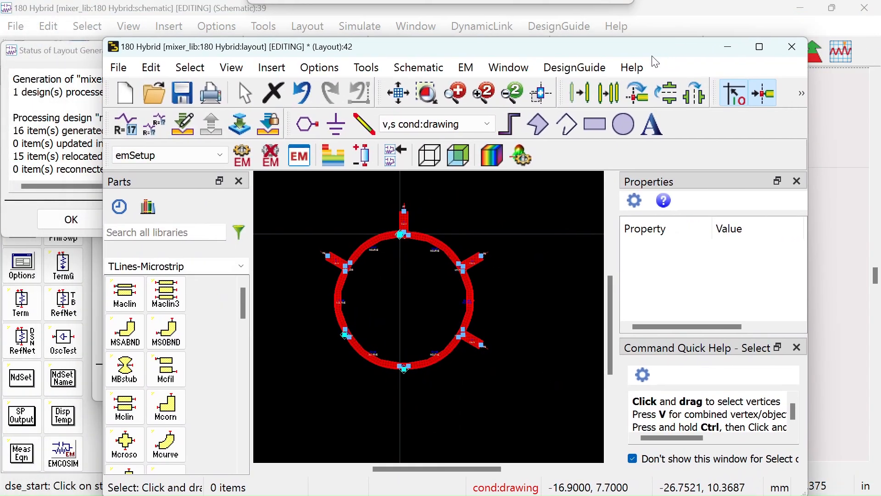
Create the EM model "emModel" and the symbol "symbol" from the 180 Hybrid layout.
click(465, 69)
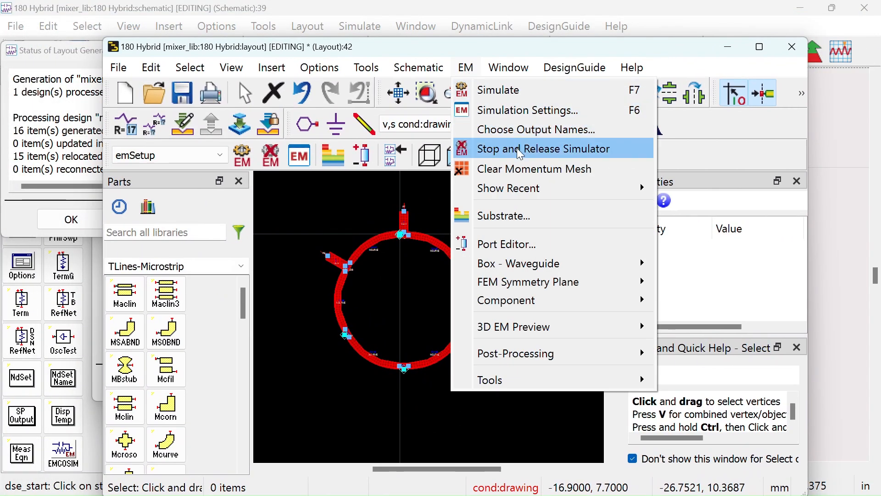
mouse_move(571, 302)
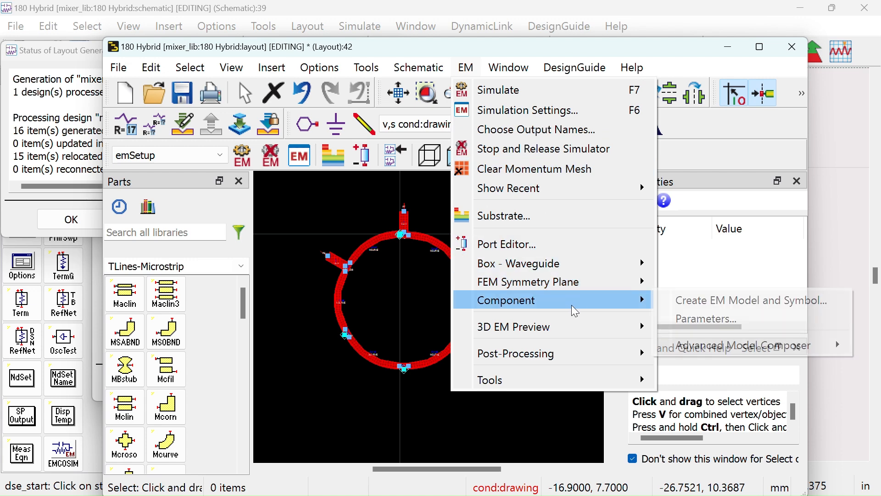
click(715, 301)
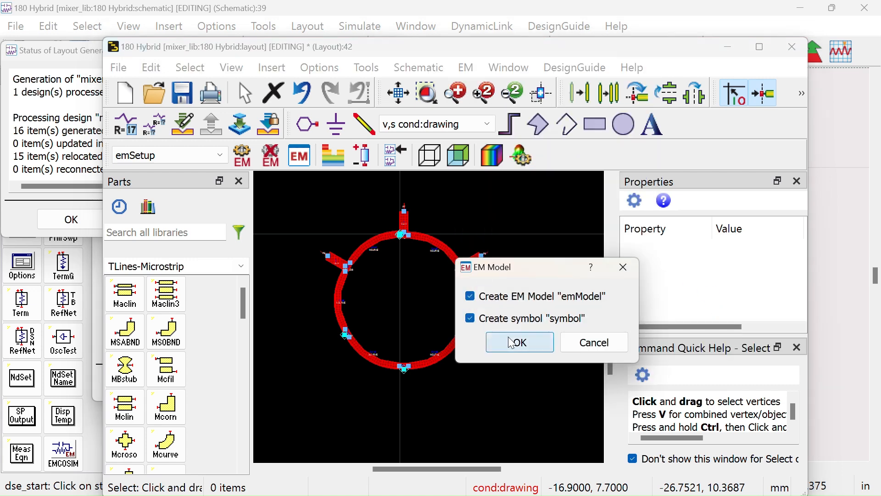
click(512, 343)
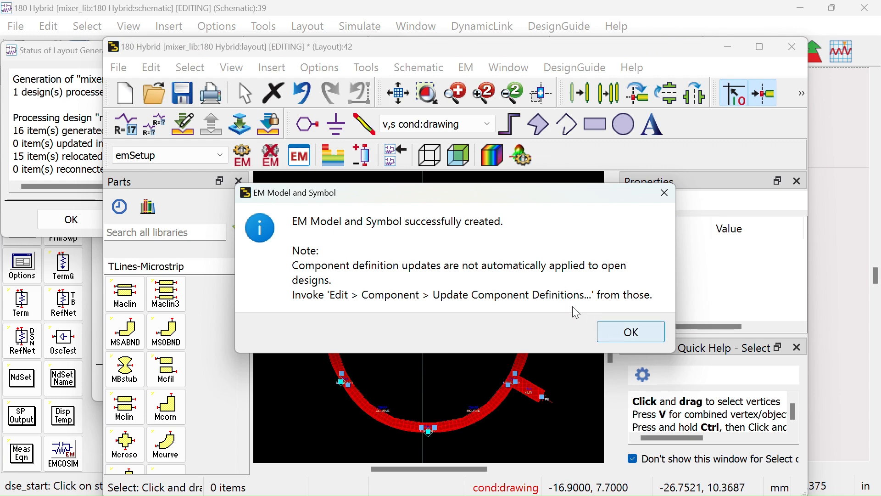
click(630, 331)
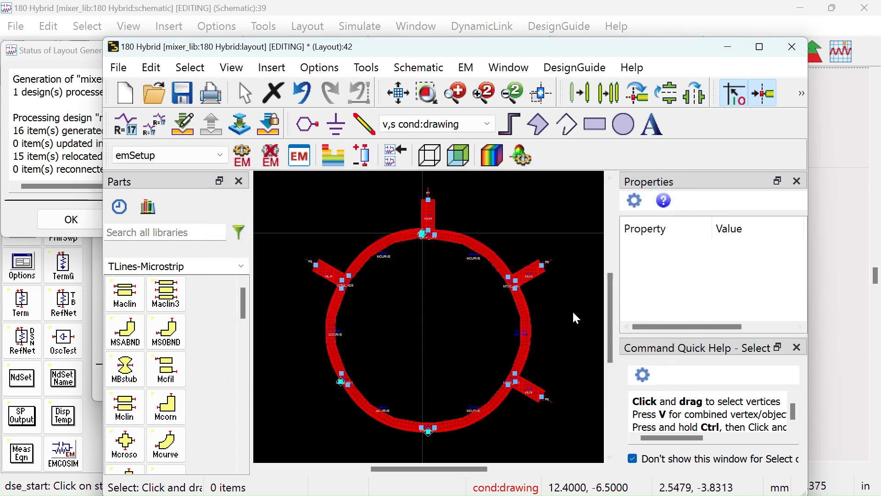
Close the open schematic11 window and create a new schematic in mixer_lib with the cell name hybrid_symbol.
click(771, 47)
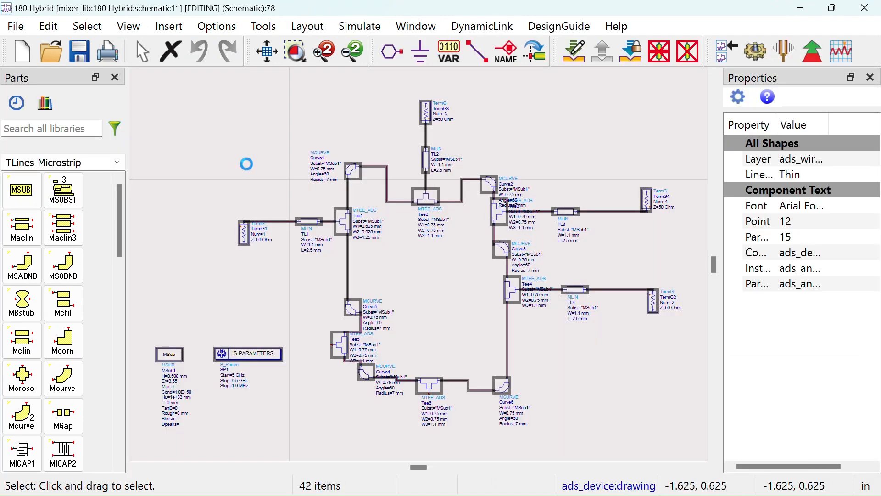
click(864, 8)
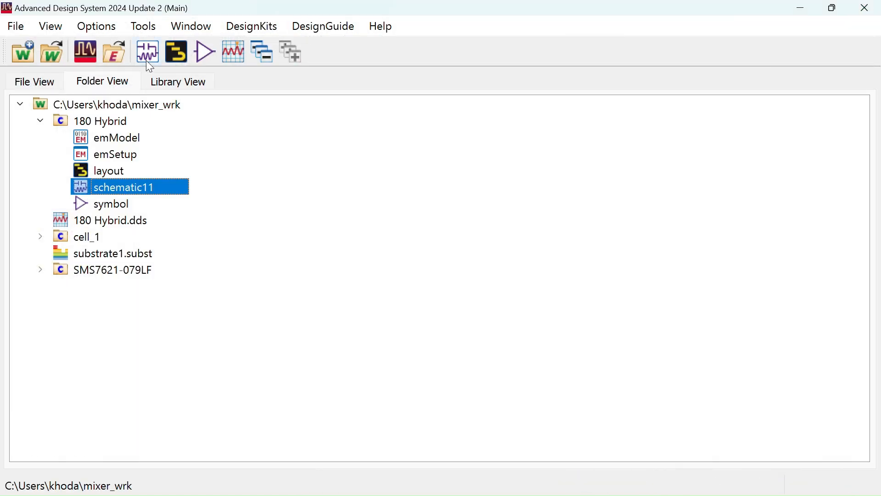
click(147, 61)
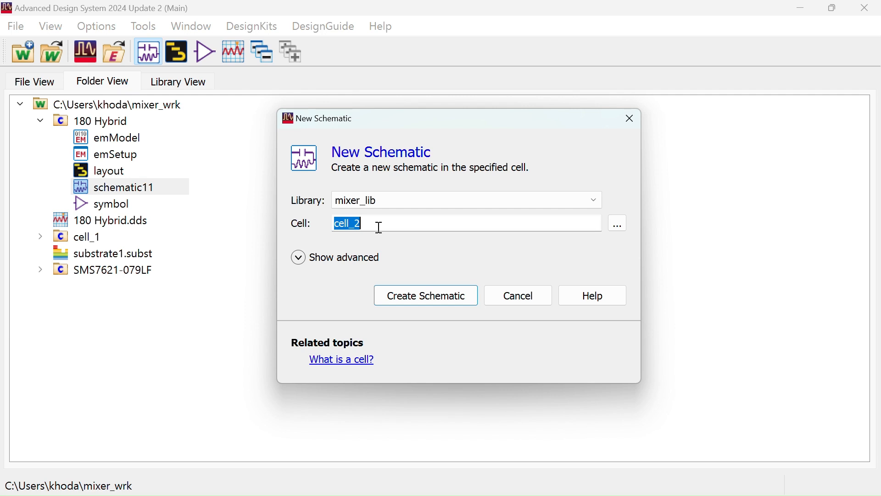
text(hybrid_symbol)
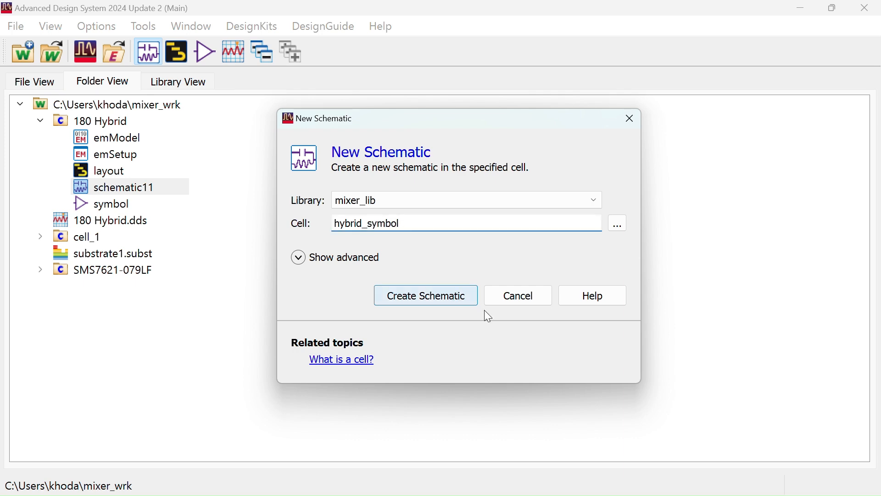
click(449, 291)
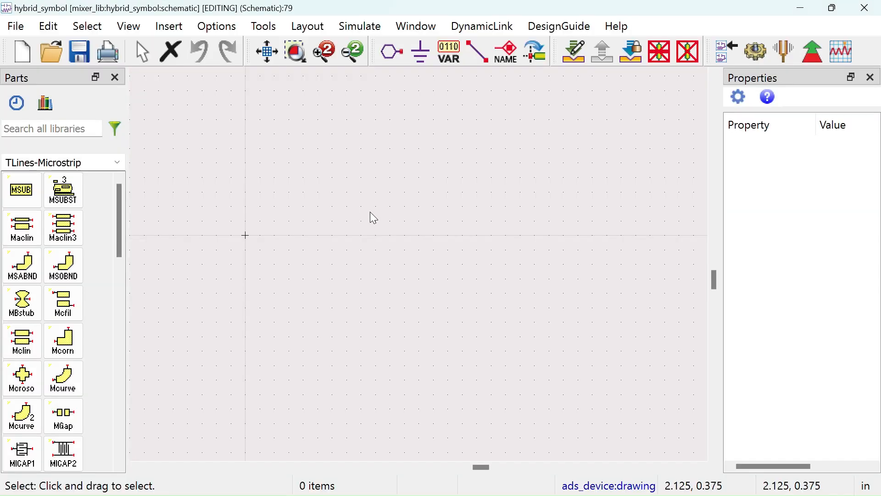
Paste the copied hybrid ring circuit into the empty hybrid_symbol schematic.
key(ctrl+v)
click(194, 257)
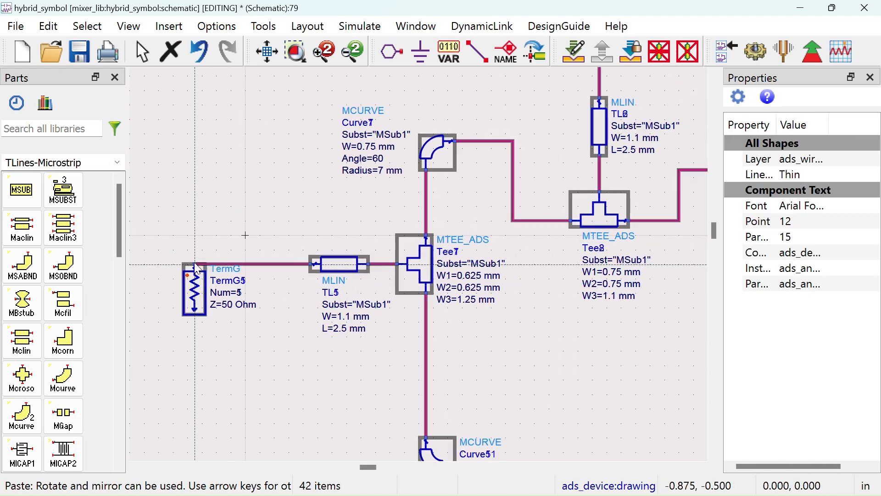
click(194, 246)
Delete the four 50 Ohm TermG terminations at the outer ends of lines TL1, TL2, TL3 and TL4.
click(210, 296)
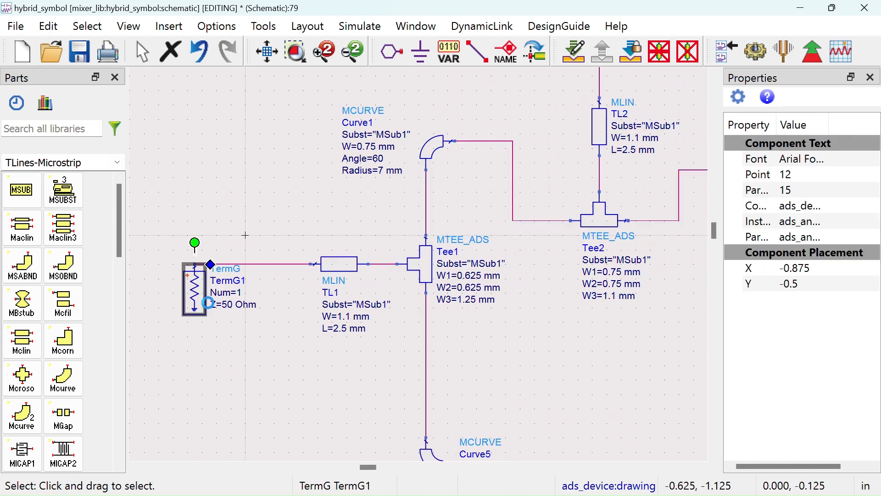
key(Delete)
scroll(366, 255, down, 4)
drag(421, 274, 286, 247)
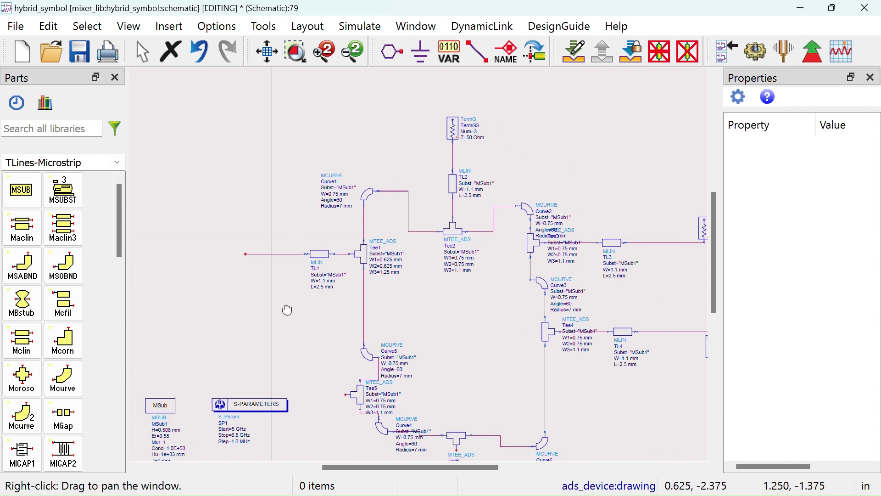
click(450, 132)
key(Delete)
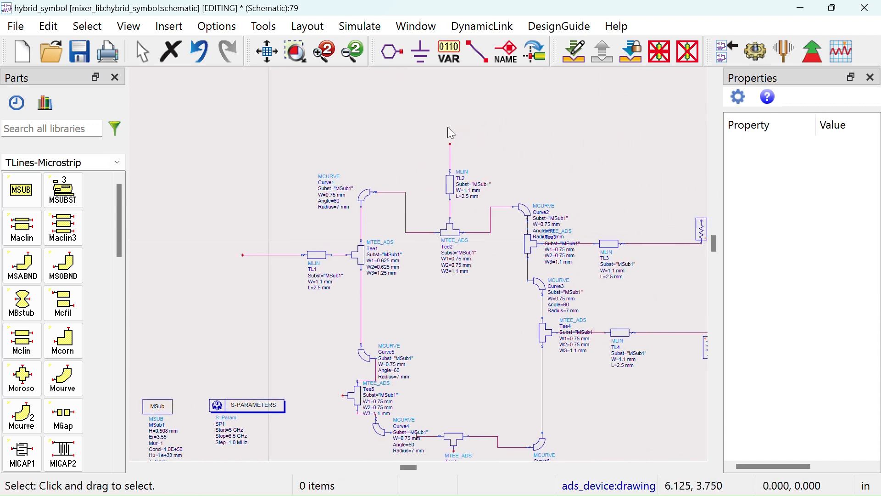
scroll(468, 193, down, 2)
click(628, 282)
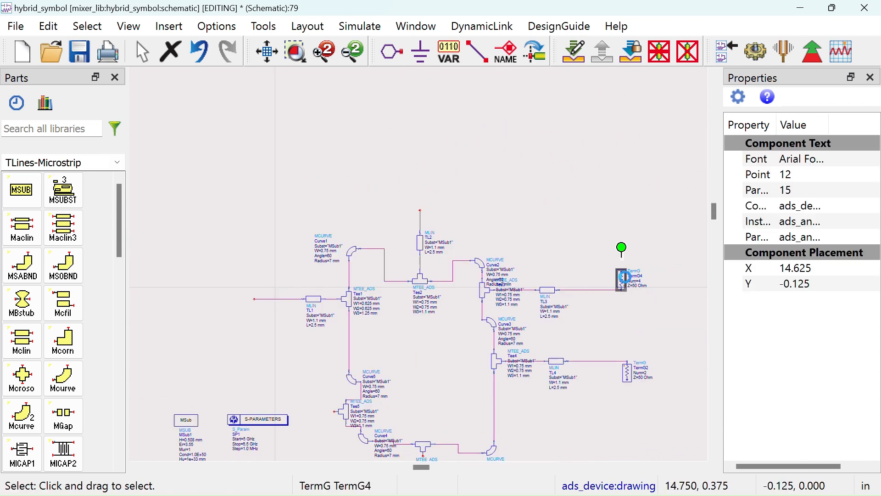
key(Delete)
click(621, 381)
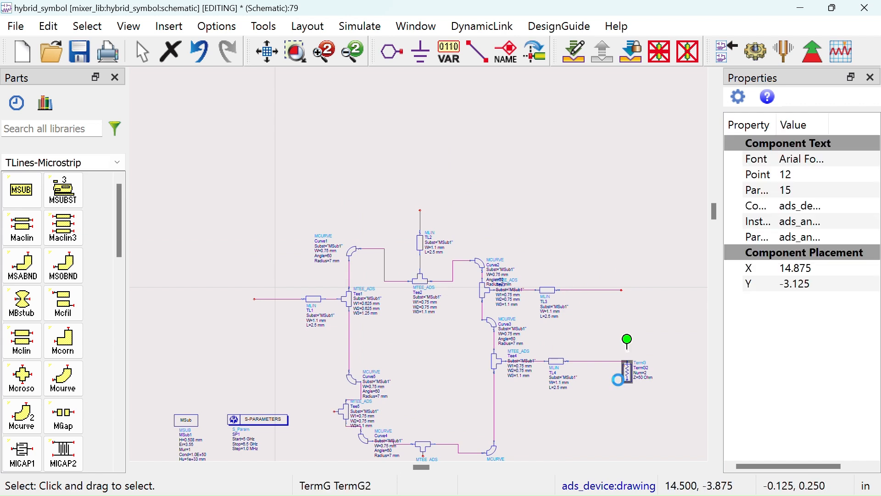
key(Delete)
drag(584, 409, 569, 318)
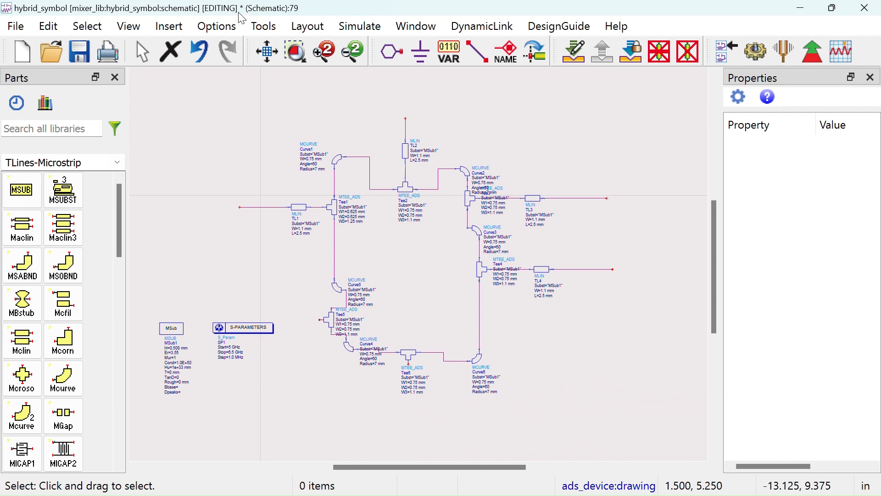
Try placing pin P1 at the open end of TL1 and pin P2 at the open end of TL4.
click(391, 49)
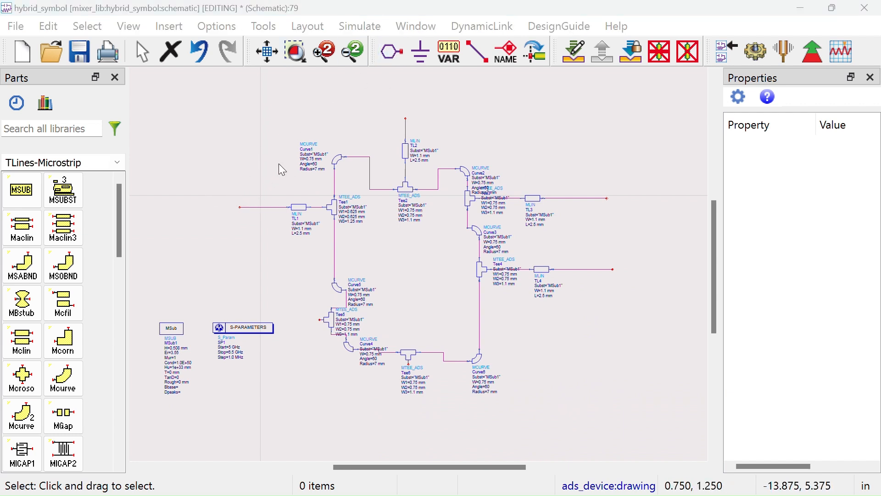
scroll(336, 204, up, 1)
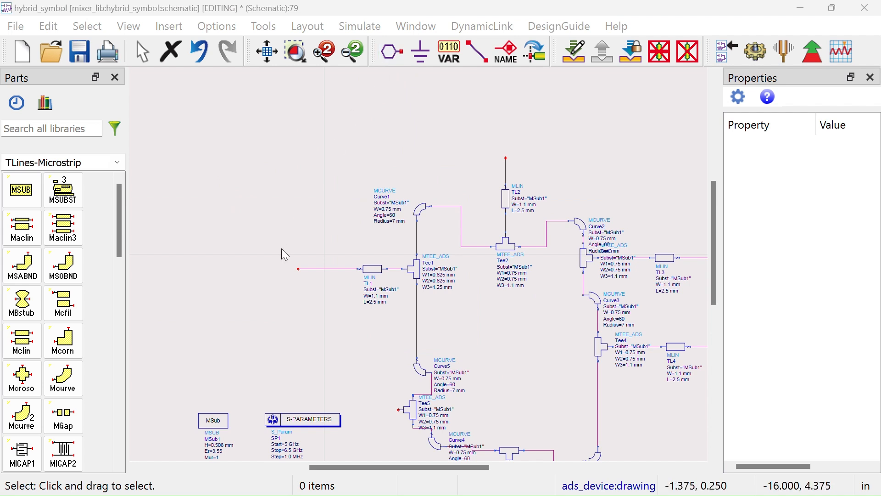
click(397, 52)
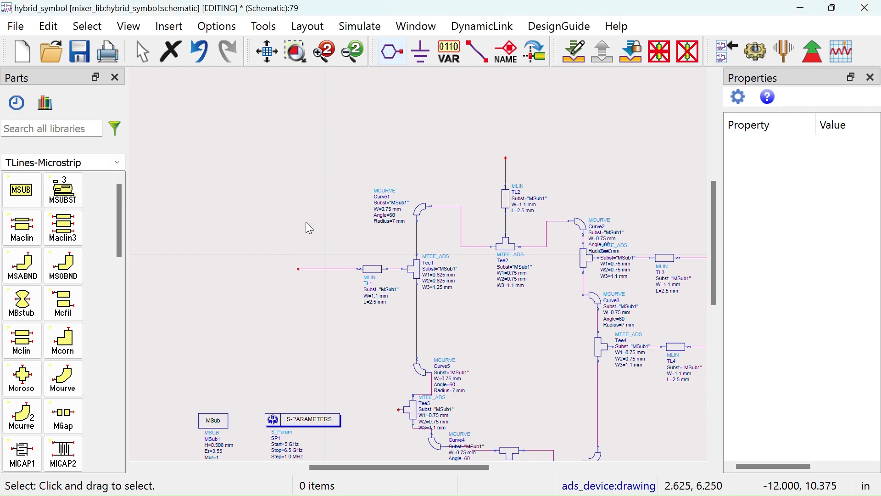
click(389, 54)
click(299, 270)
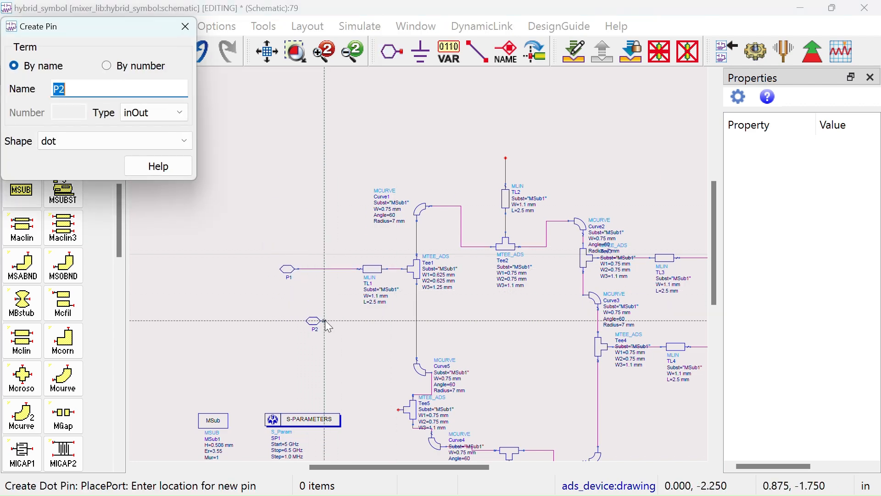
drag(325, 321, 215, 275)
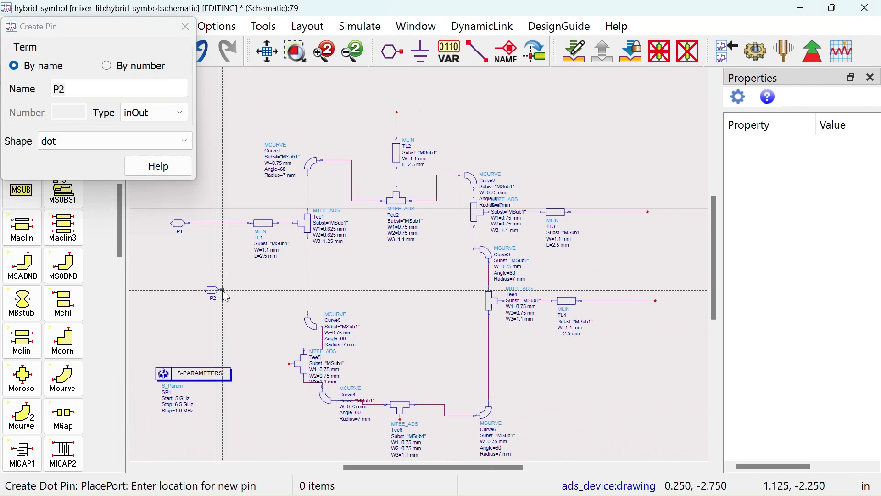
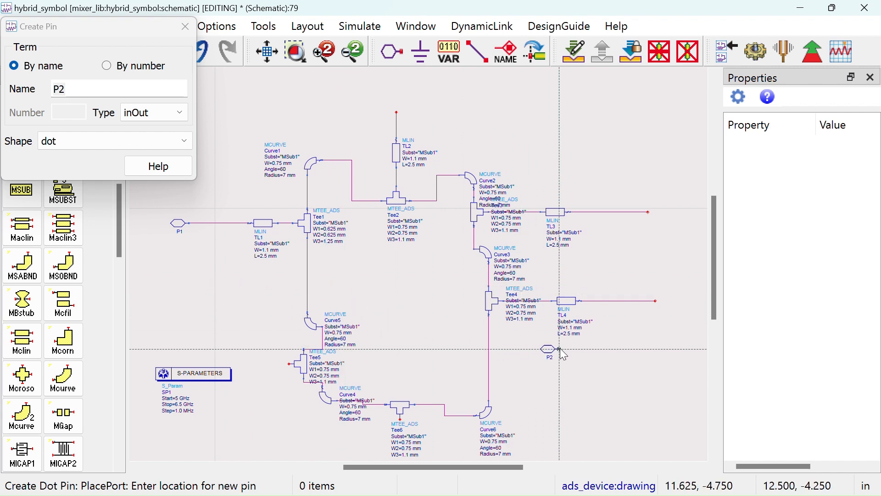
click(662, 302)
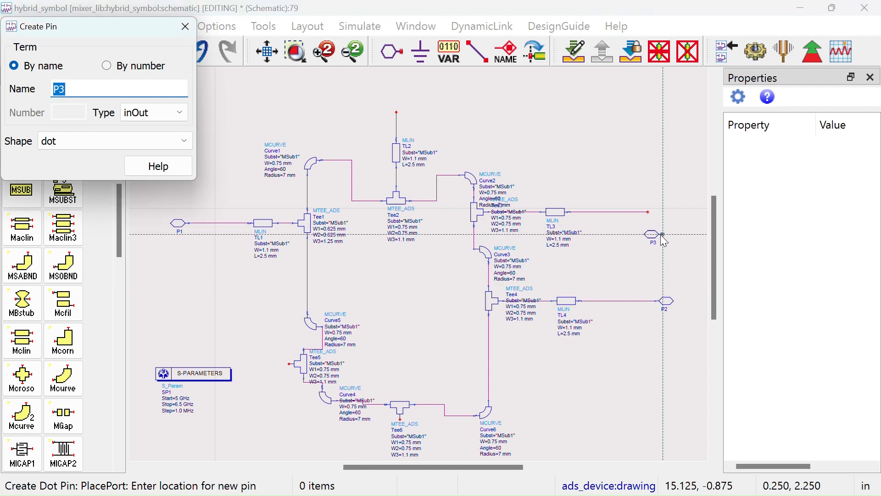
End pin placement and delete the pins at the ends of TL1 and TL4.
key(Escape)
click(178, 225)
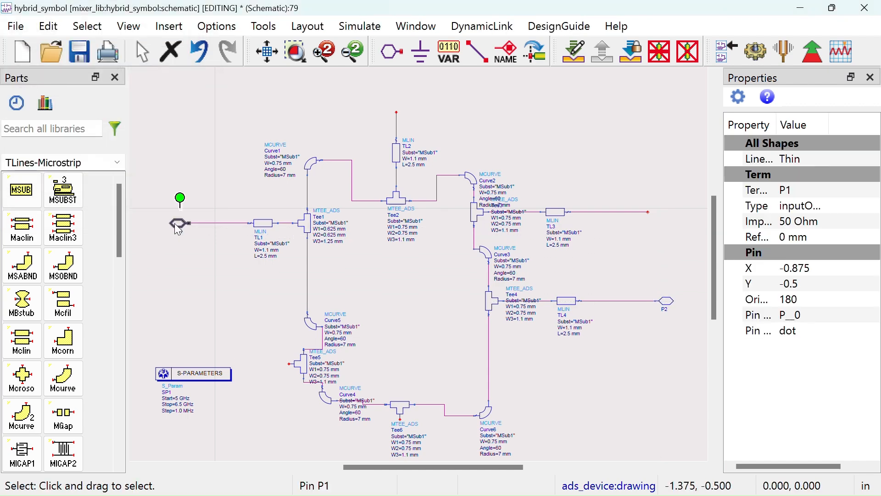
key(Delete)
click(665, 300)
key(Delete)
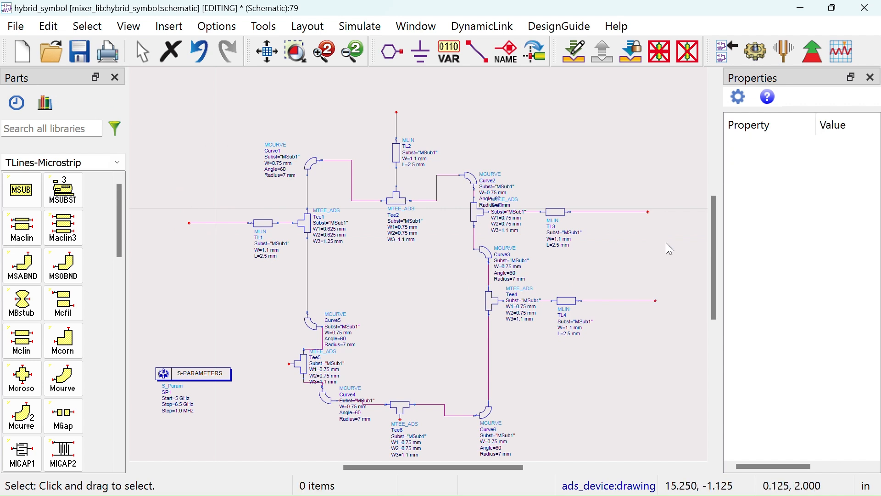
Place pins P1 to P4 on the open ends of TL2, TL1, TL3 and TL4 respectively, and save the schematic.
click(392, 51)
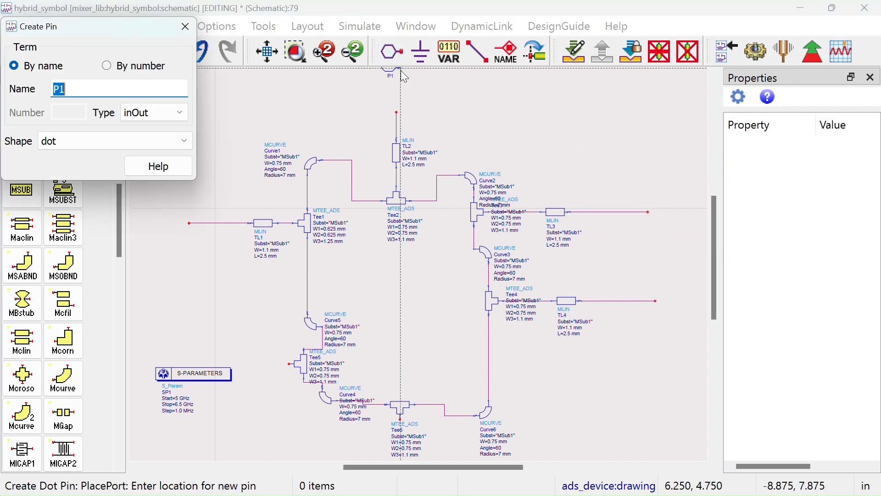
click(395, 111)
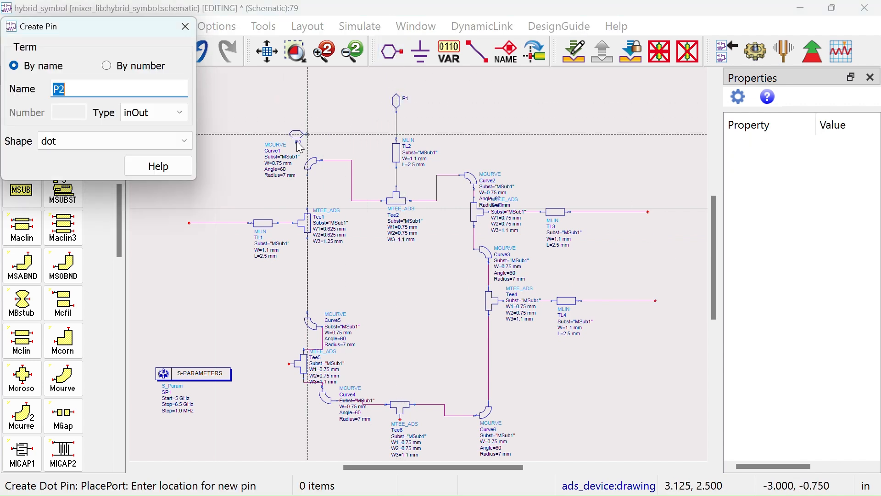
click(189, 223)
click(648, 212)
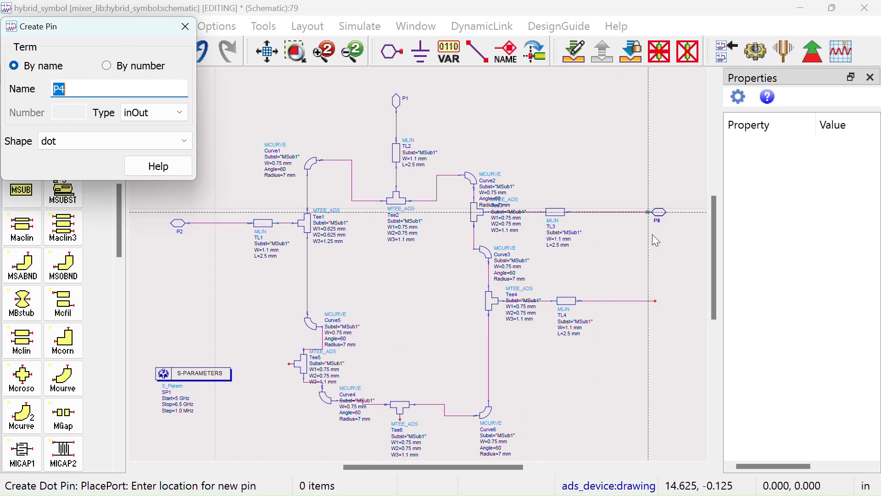
click(655, 301)
right_click(610, 276)
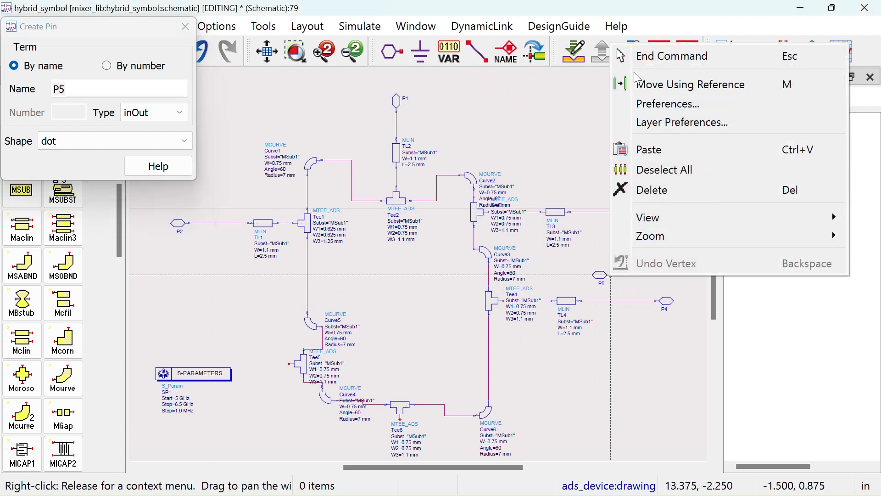
click(636, 58)
click(80, 57)
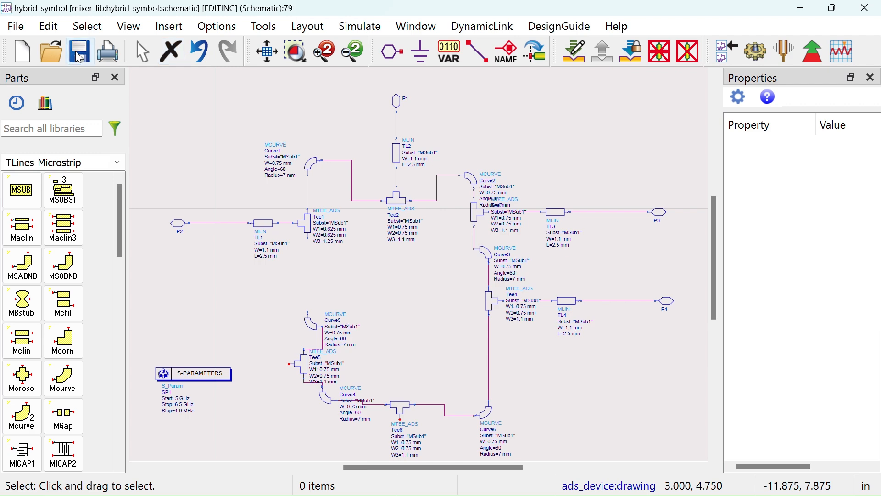
Close the schematic and create a new symbol view for the hybrid_symbol cell in mixer_lib.
click(876, 8)
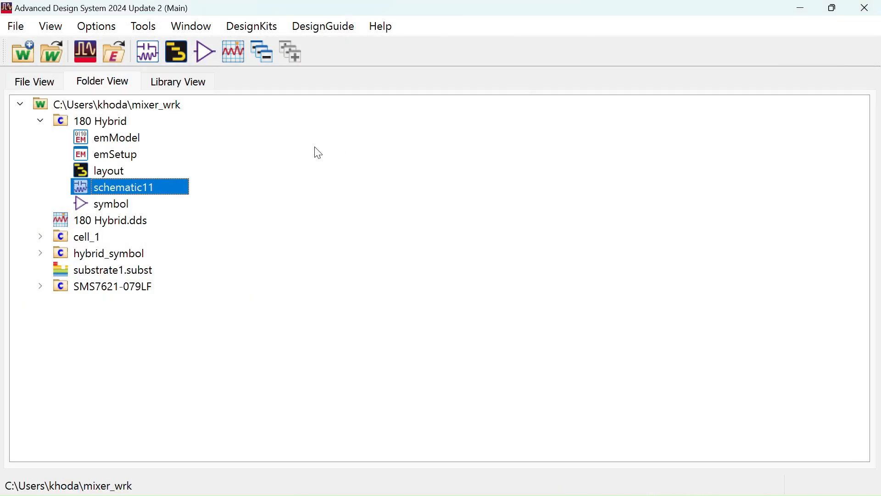
right_click(94, 251)
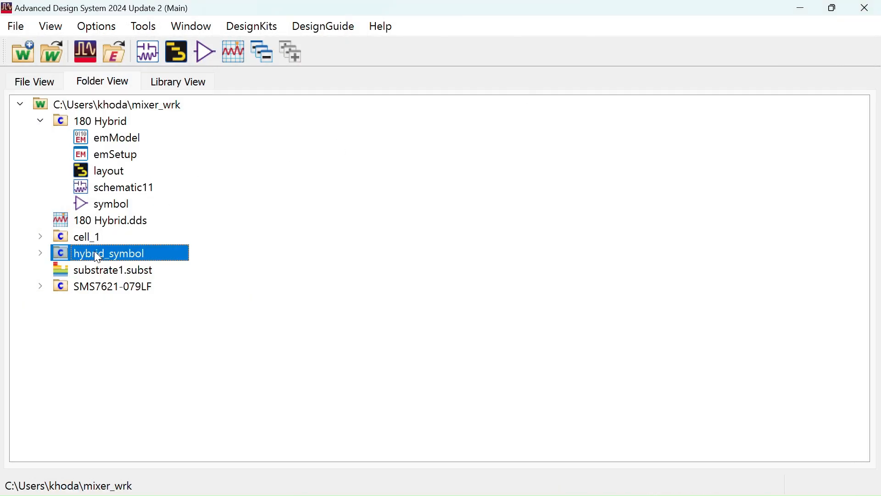
mouse_move(269, 48)
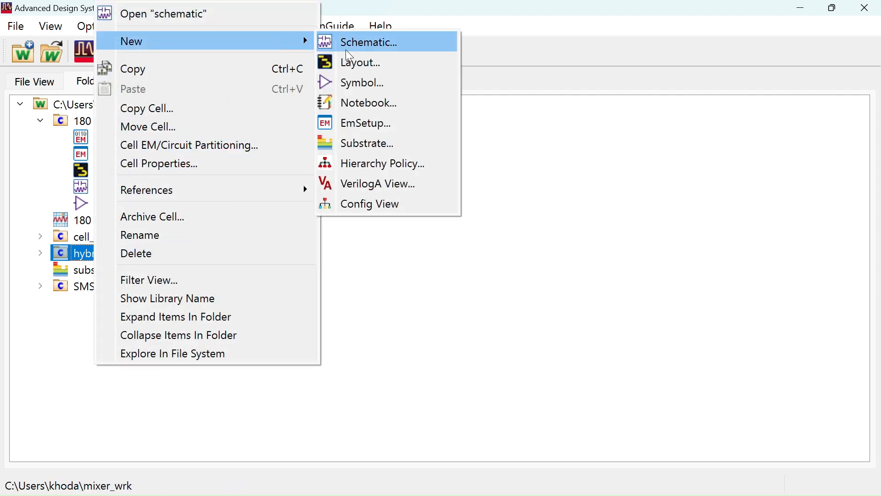
click(411, 86)
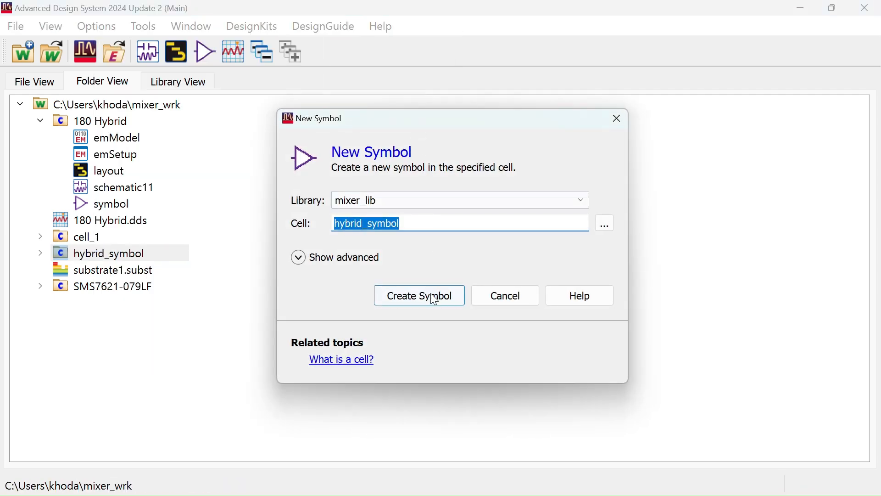
click(431, 295)
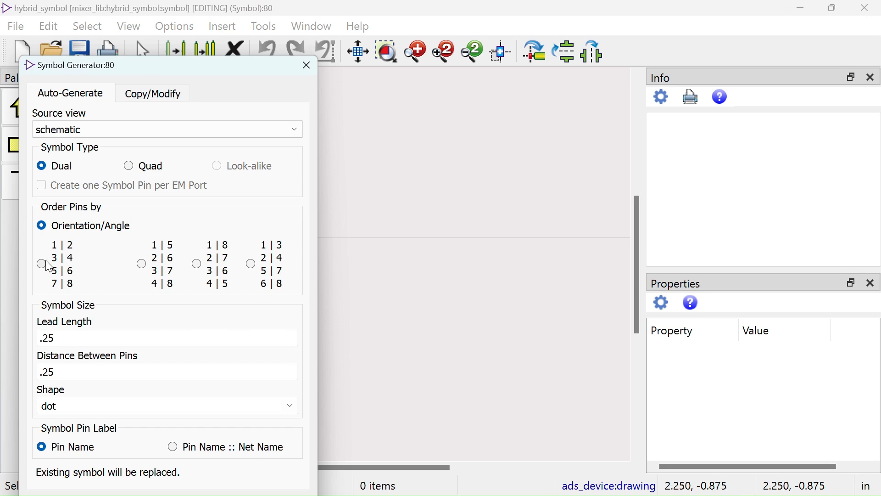
Auto-generate a dual symbol with pins ordered in rows 1|2 and 3|4, save it and close the symbol view.
click(48, 266)
drag(133, 65, 136, 10)
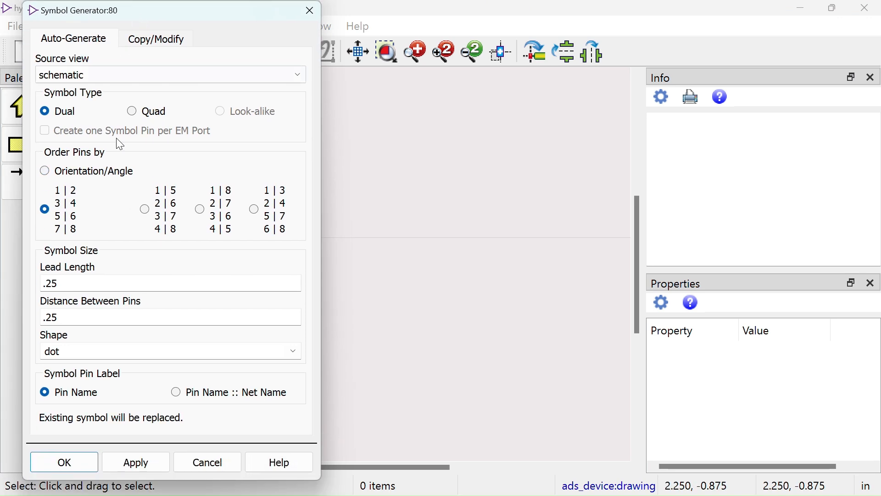
click(62, 461)
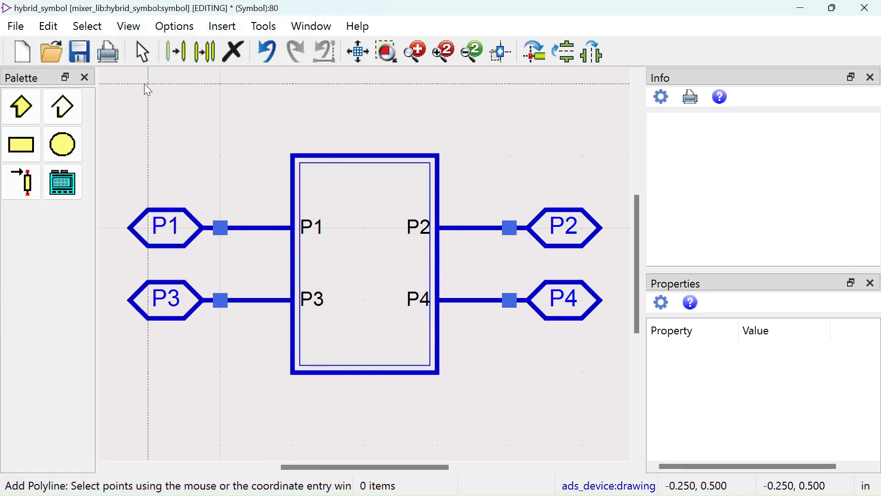
click(82, 55)
click(866, 8)
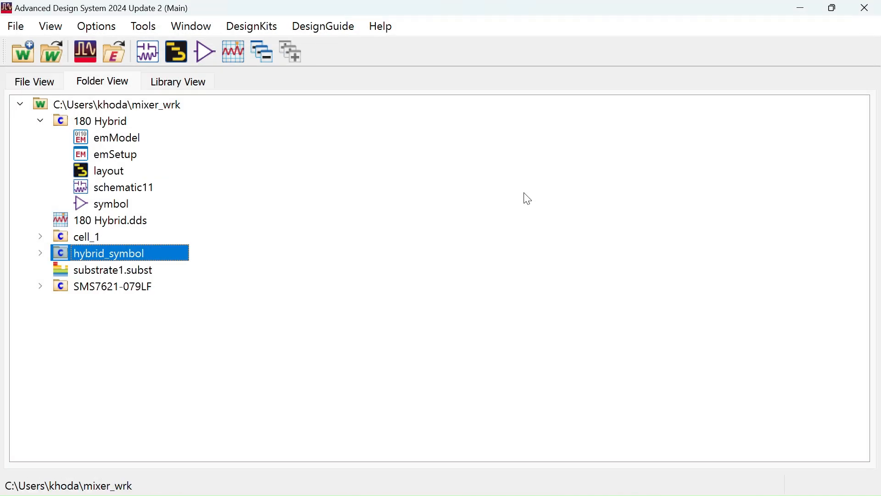
Create a schematic in a new cell named single_balance_mixer and open the component library.
click(151, 55)
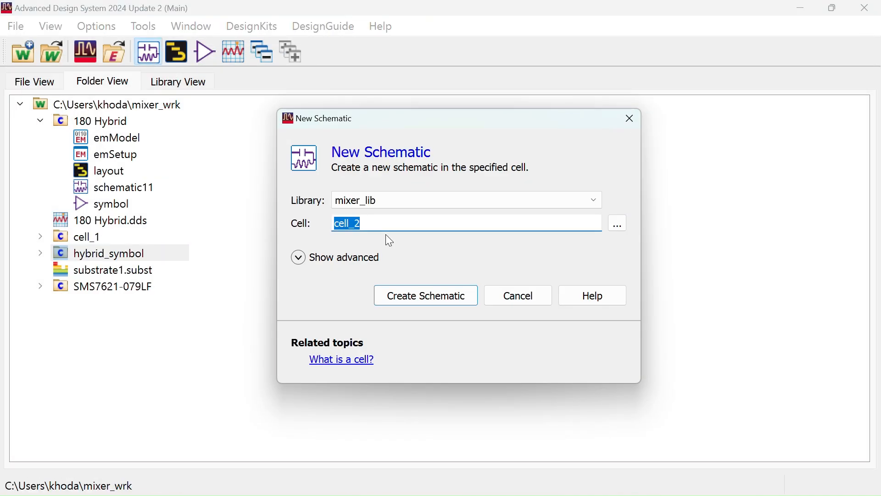
text(single_balance)
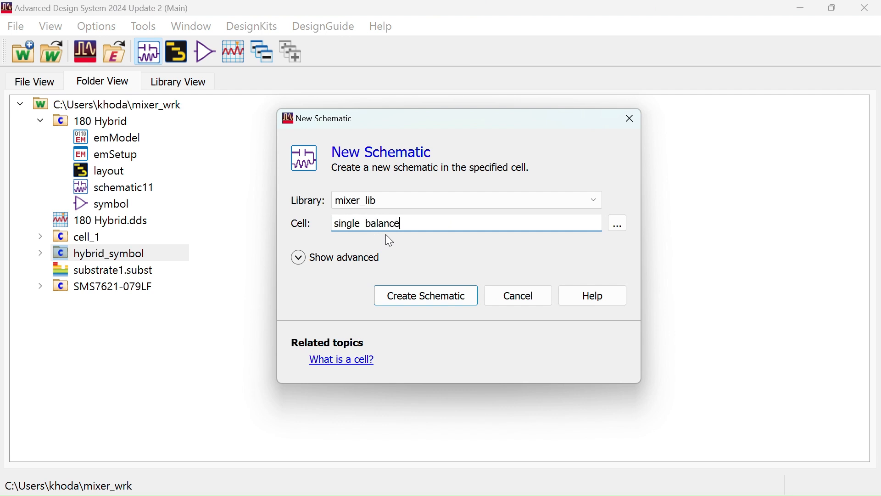
text(_mixer)
click(409, 288)
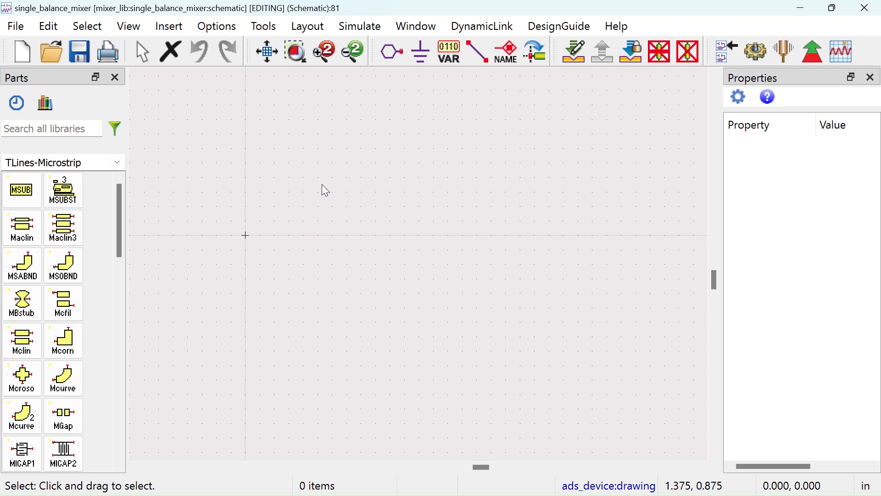
click(45, 103)
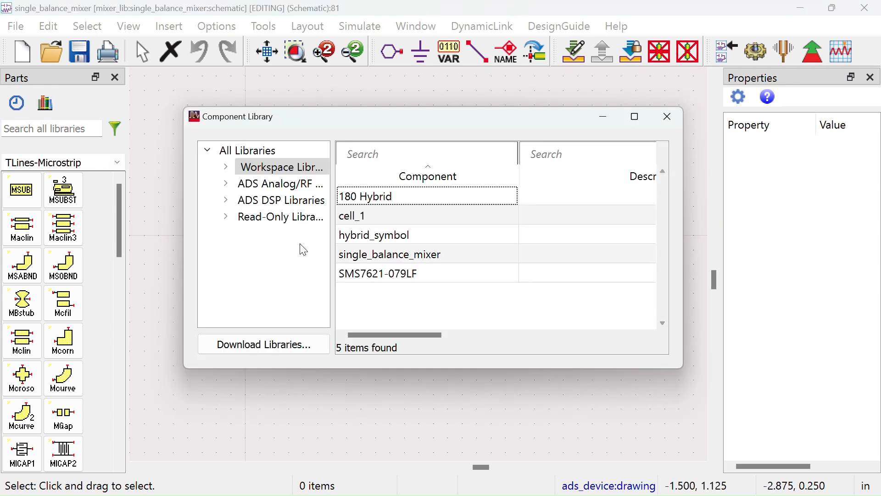
click(385, 257)
right_click(410, 254)
click(431, 240)
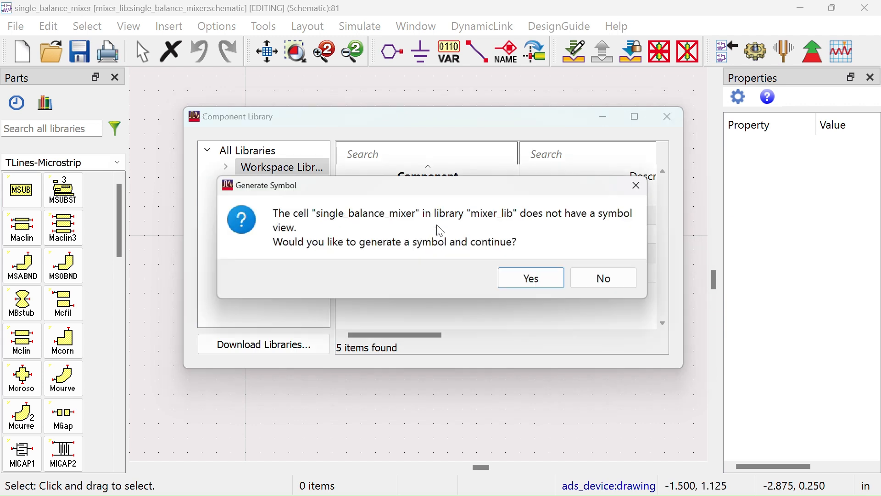
click(643, 188)
Place one hybrid_symbol component from the workspace library near the middle of the mixer schematic and end placement.
click(398, 236)
right_click(396, 234)
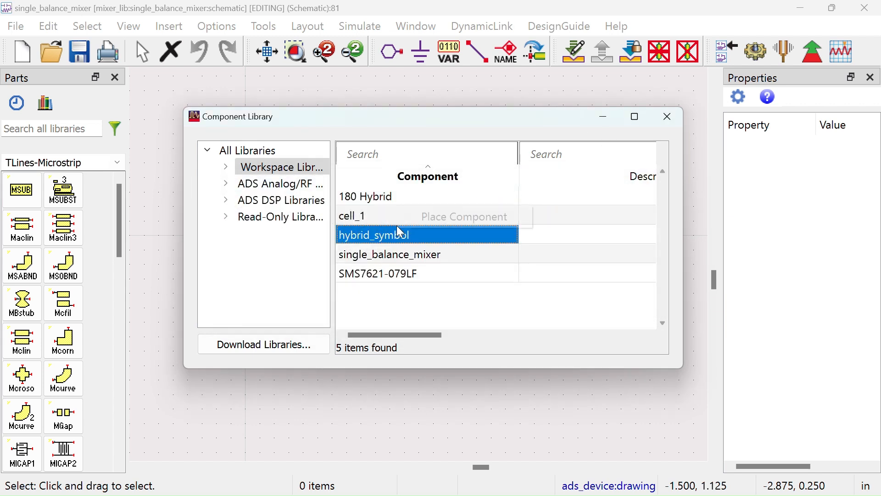
click(427, 212)
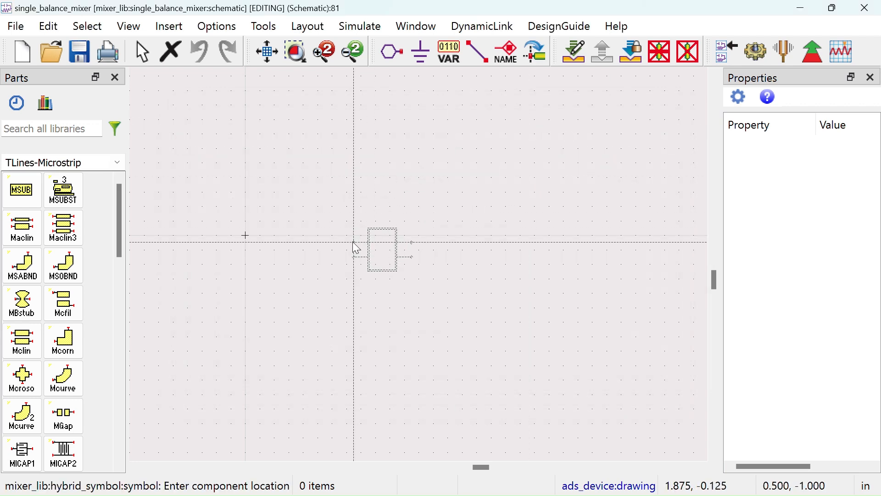
click(352, 241)
right_click(409, 149)
click(448, 164)
Push into the hybrid_symbol instance X1 to examine its ring circuit and pins P1 to P4, and return to the mixer schematic.
scroll(415, 265, up, 3)
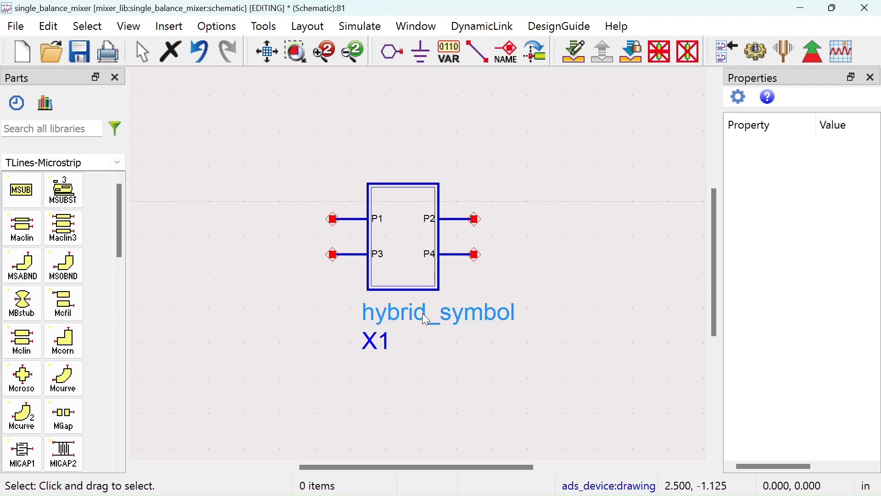
scroll(425, 320, down, 2)
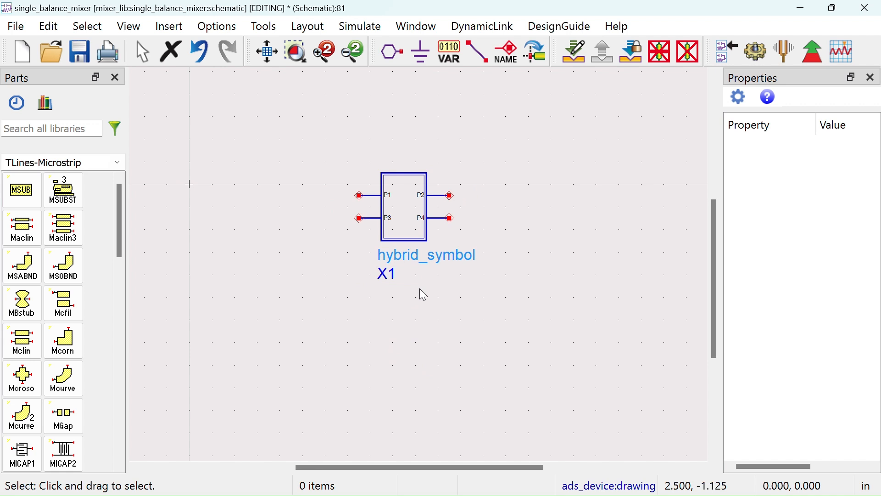
click(390, 200)
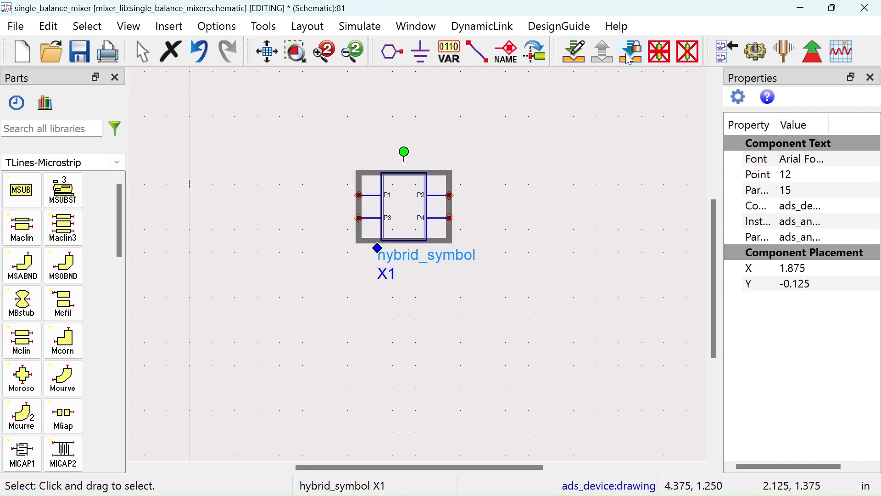
click(577, 58)
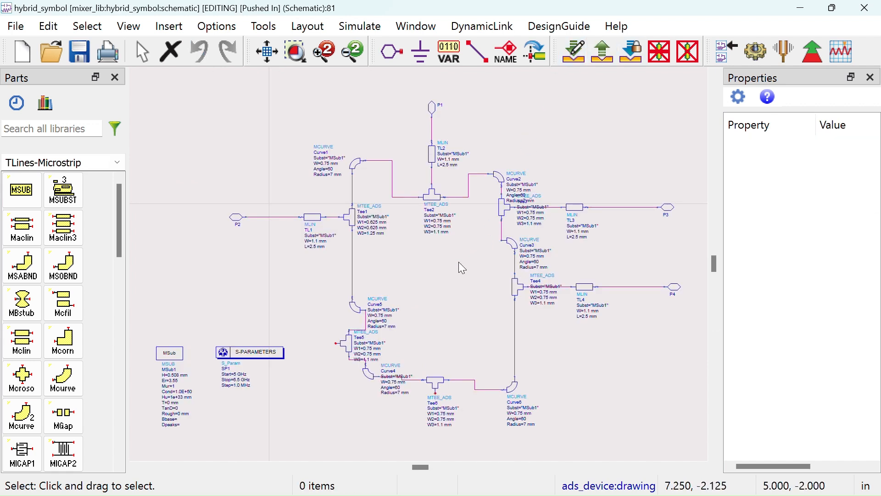
scroll(384, 246, up, 1)
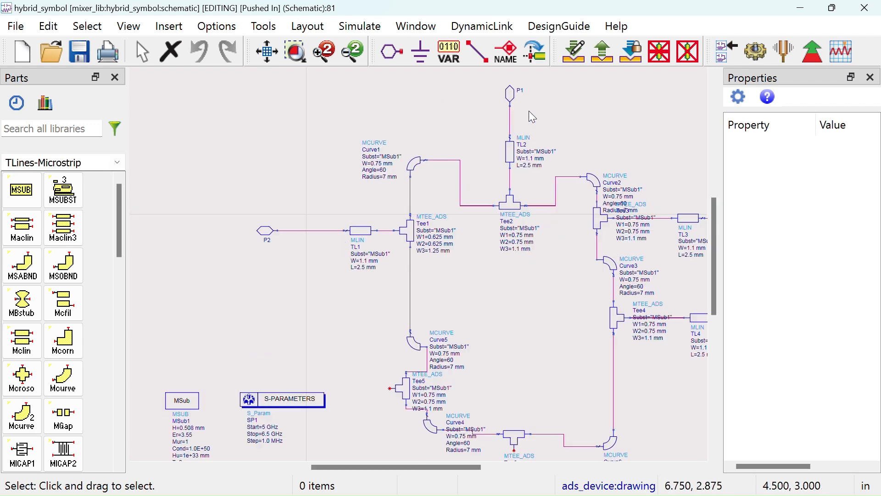
drag(495, 332, 374, 269)
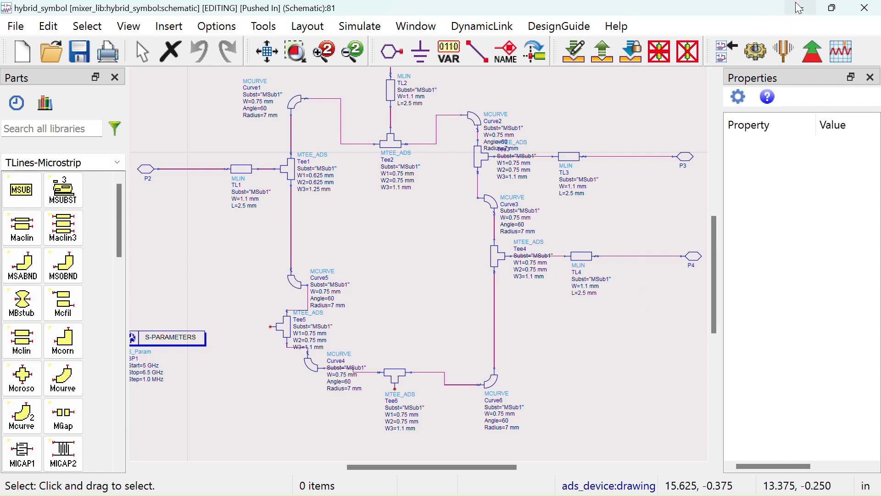
drag(360, 228, 352, 277)
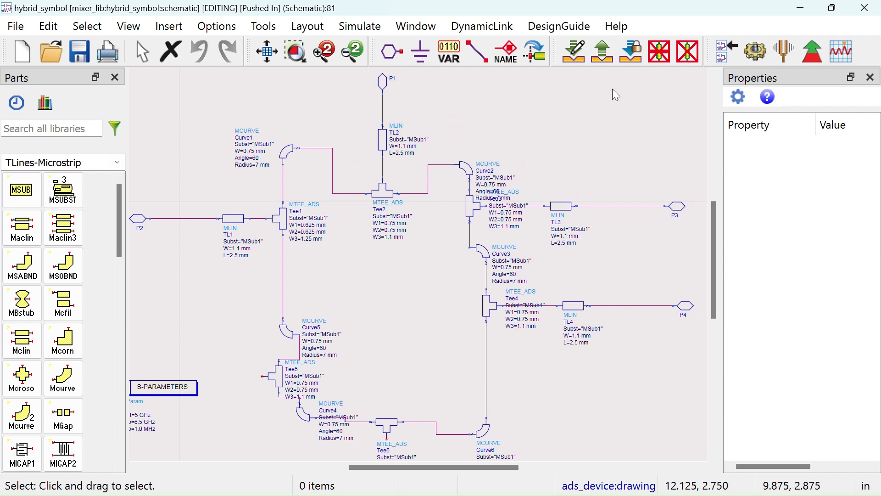
click(603, 51)
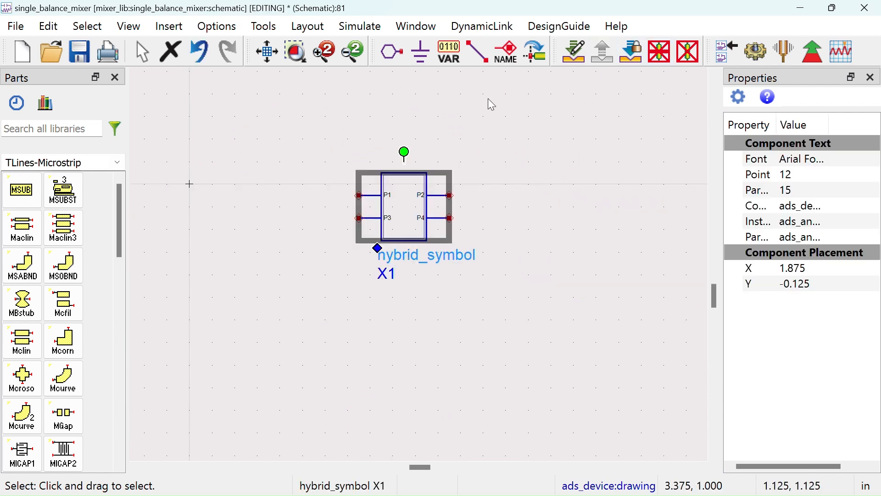
Place an MSUB microstrip substrate definition below and left of the hybrid symbol, and end placement.
click(256, 146)
click(13, 196)
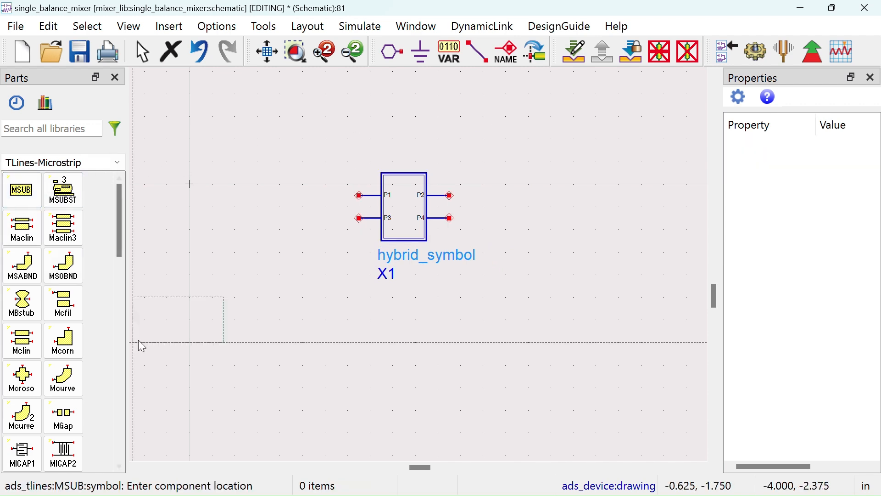
click(167, 364)
right_click(193, 257)
click(216, 264)
Set the MSub1 substrate's H to 0.508 mm and Er to 3.55, and move it farther down and left from the hybrid.
drag(400, 355, 390, 219)
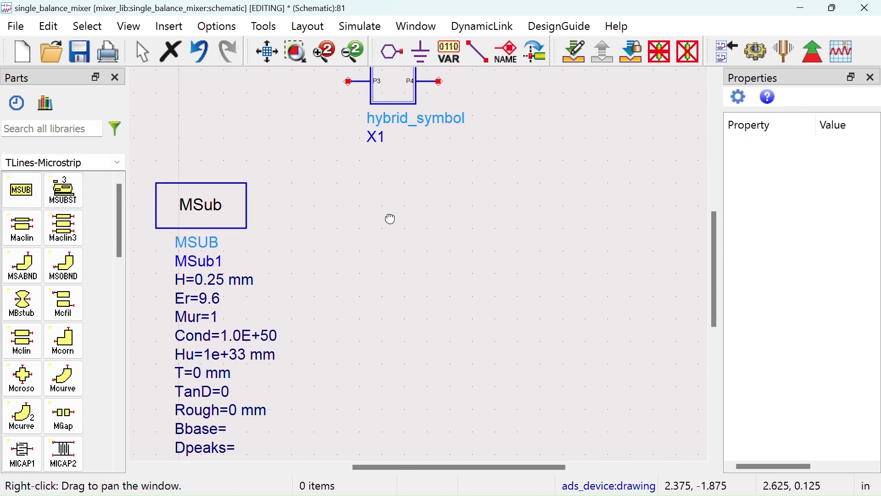
double_click(212, 279)
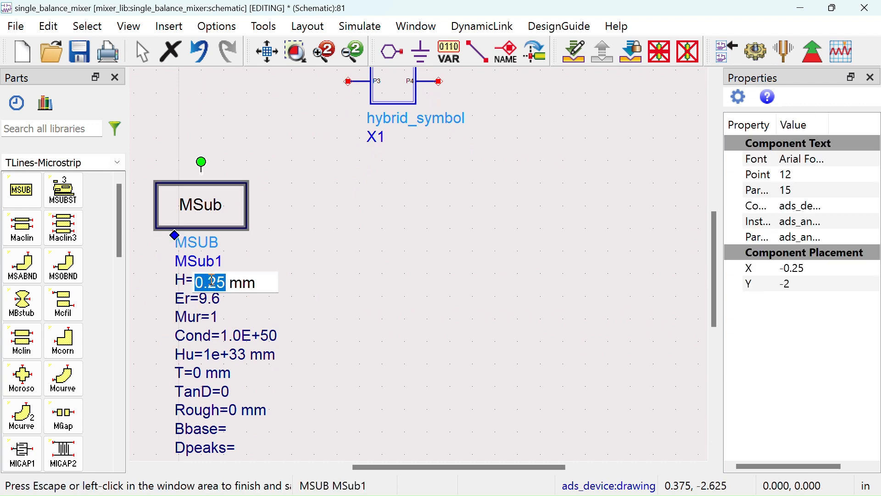
text(0.508)
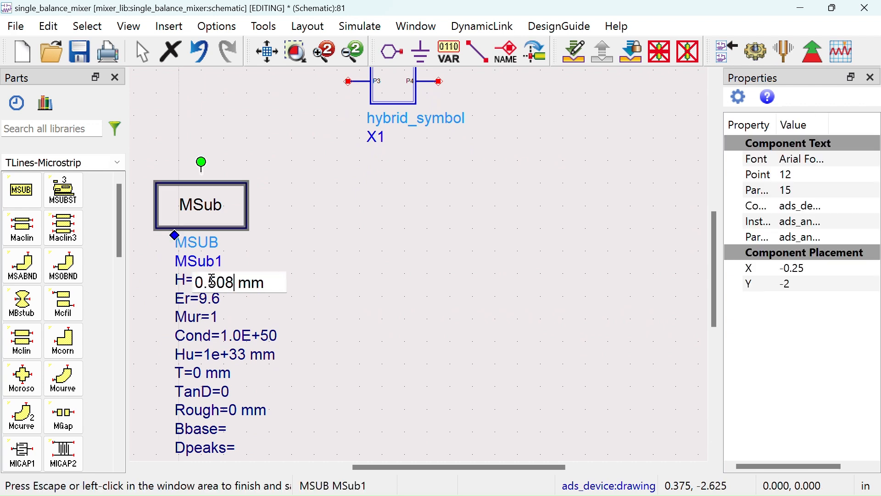
click(419, 330)
double_click(210, 301)
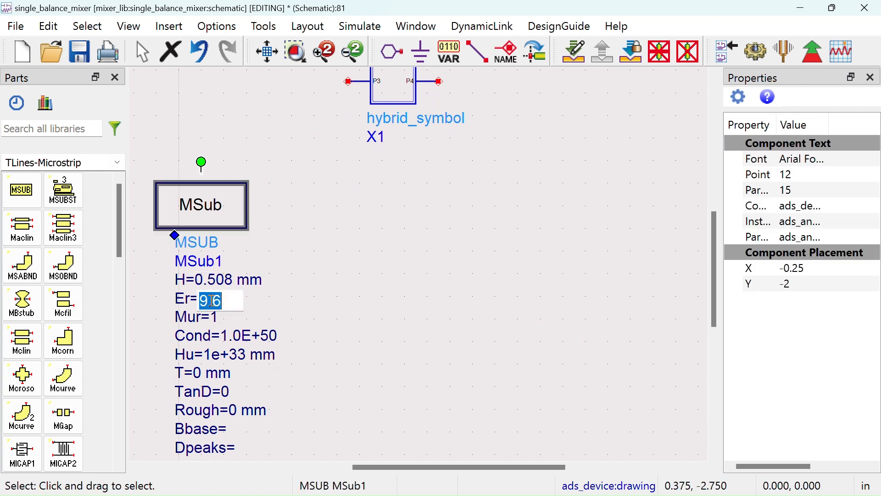
text(3.55)
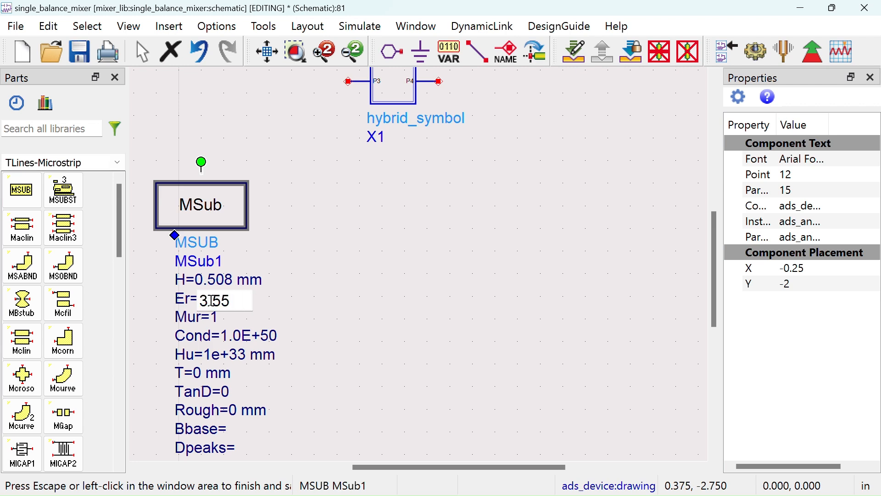
click(450, 378)
scroll(446, 296, down, 1)
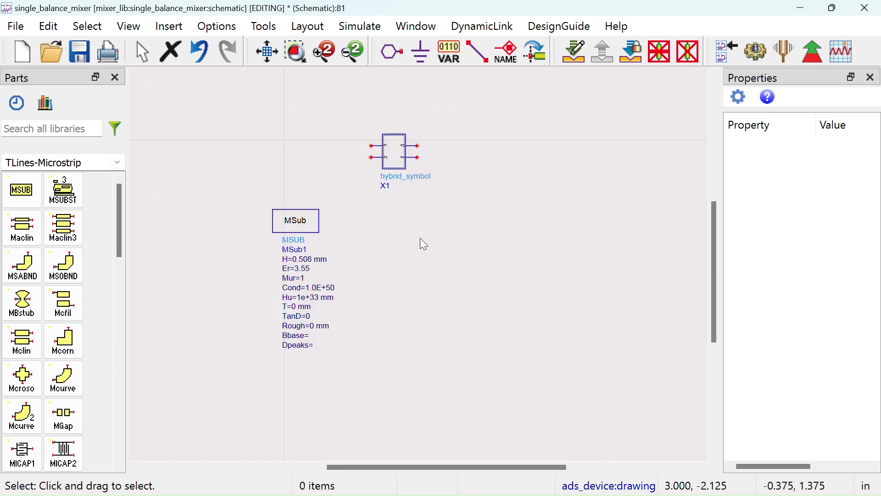
drag(282, 218, 260, 284)
Place an MLIN microstrip line left of the hybrid symbol and shift it slightly below the level of pin P3.
scroll(348, 270, up, 2)
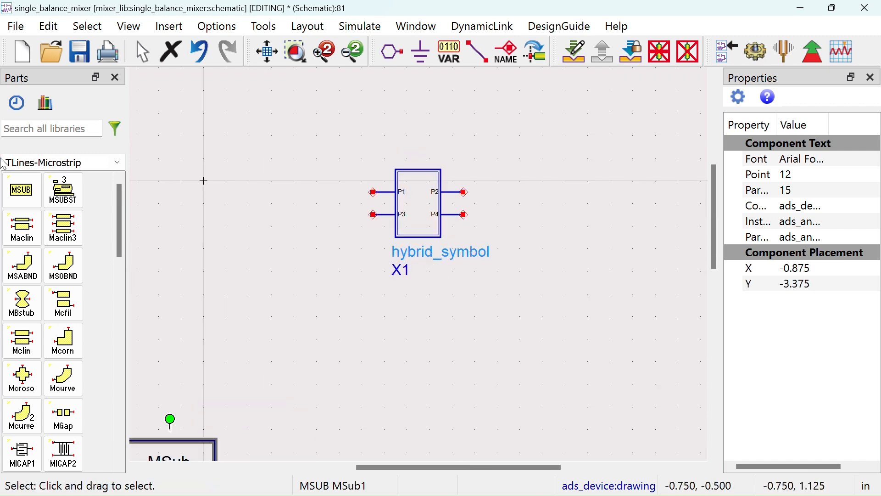
scroll(66, 252, down, 5)
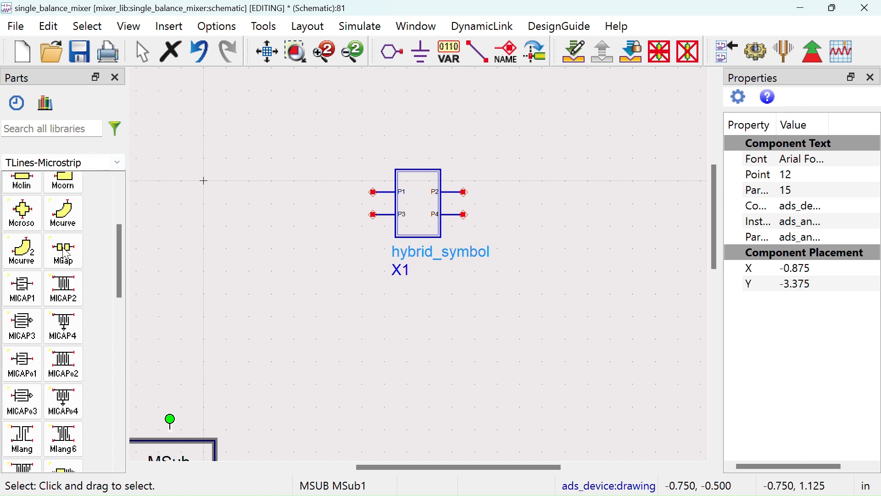
click(21, 293)
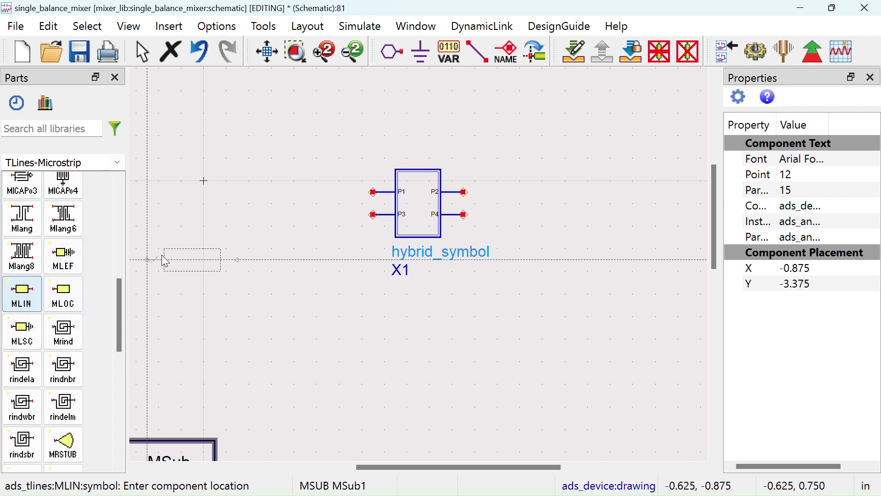
click(219, 216)
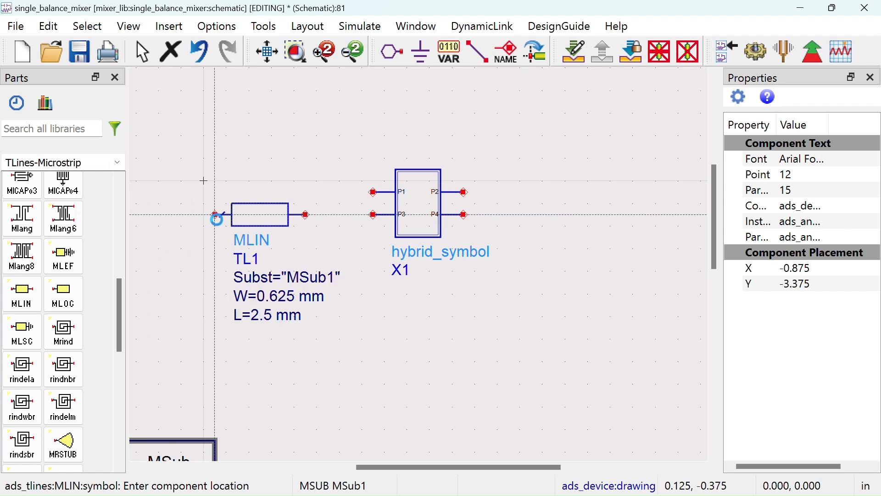
key(Escape)
drag(250, 228, 250, 240)
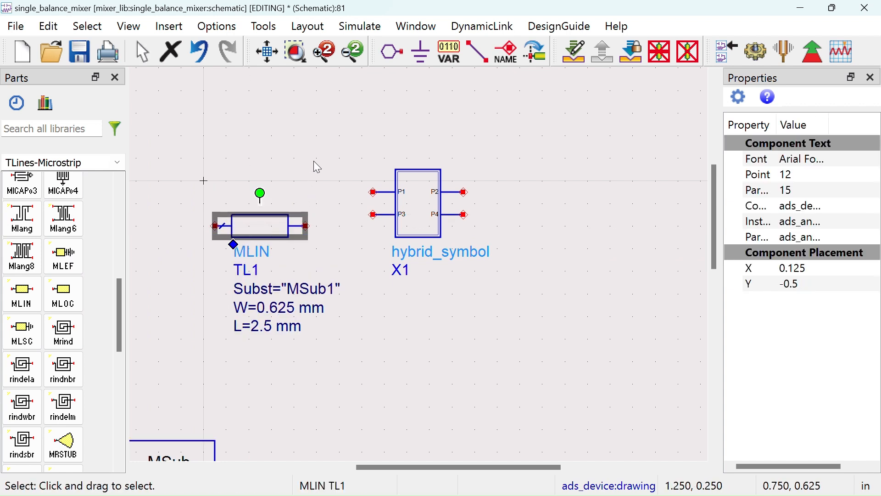
Set the MLIN line's W to 1.1 mm and align it level with hybrid pin P3, keeping a gap bridged by a wire.
click(313, 161)
double_click(274, 308)
text(1)
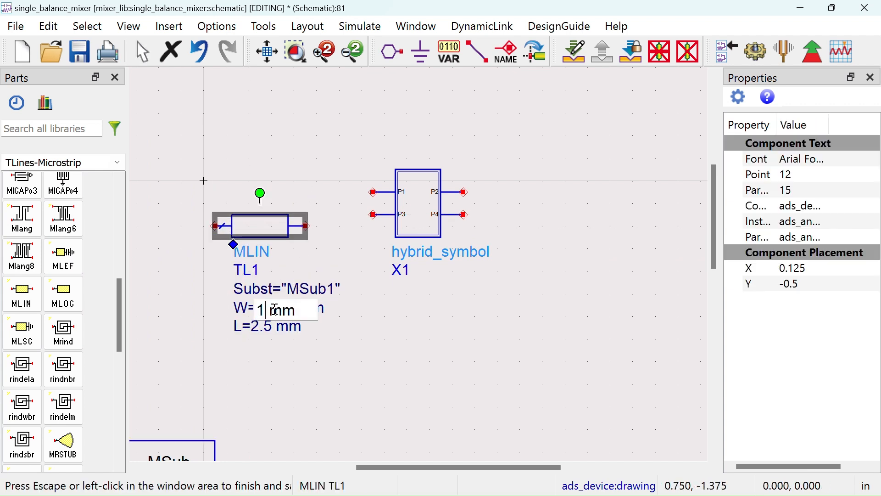
click(359, 359)
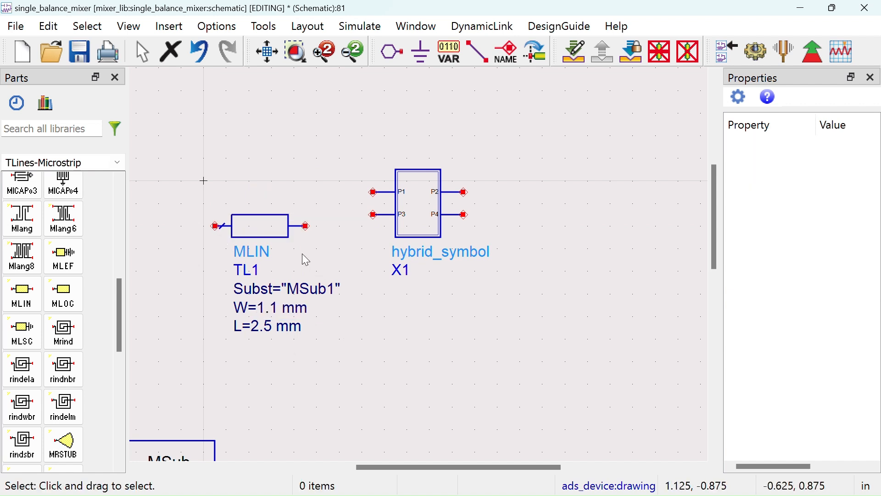
mouse_move(271, 237)
mouse_down()
mouse_move(301, 223)
mouse_move(334, 223)
mouse_move(274, 222)
mouse_up()
Place an MTEE junction rotated 180 degrees at the MLIN's free end and shift it left, leaving a connecting wire between them.
scroll(119, 292, down, 1)
scroll(121, 300, down, 1)
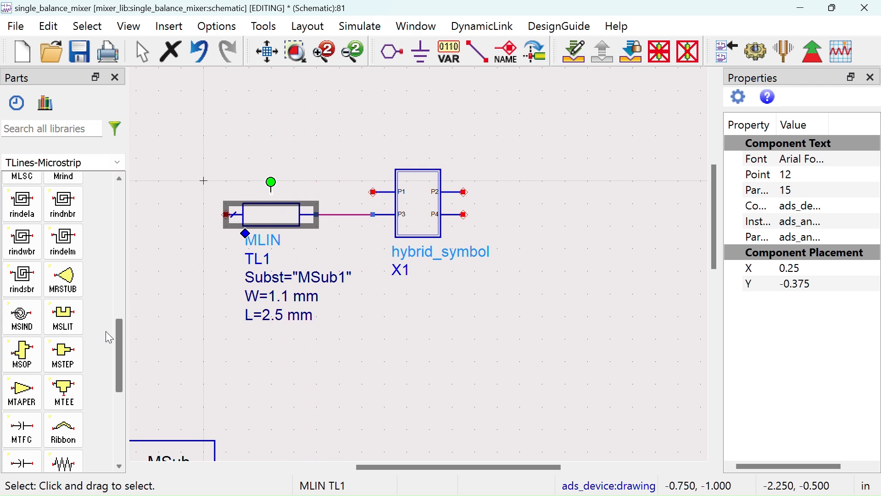
click(64, 392)
key(ctrl+r)
key(ctrl+r)
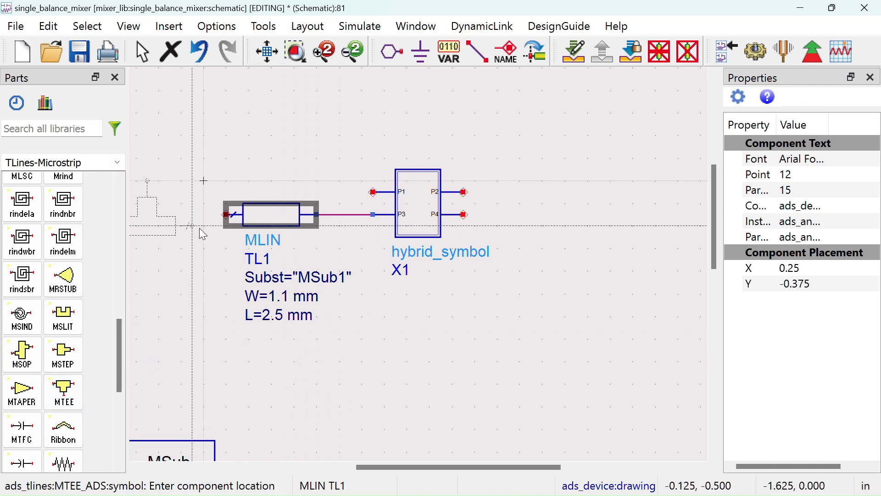
click(226, 215)
key(Escape)
drag(345, 328, 494, 320)
drag(323, 201, 256, 202)
scroll(296, 205, down, 4)
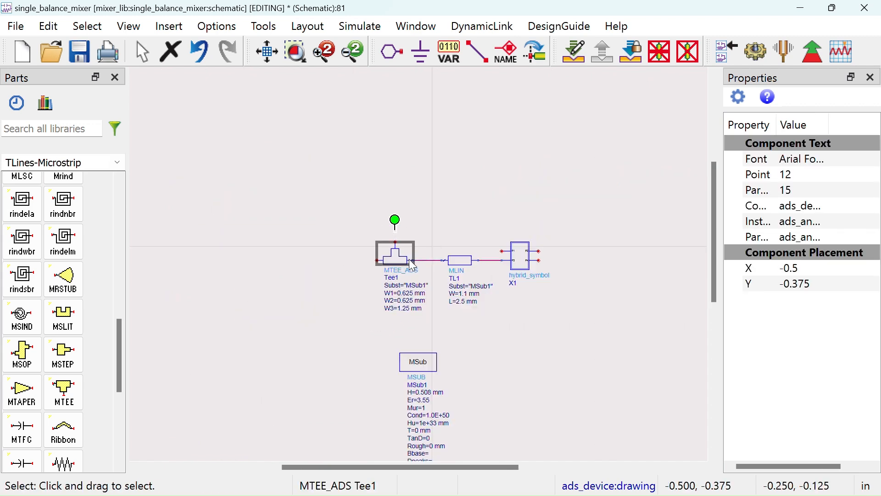
drag(526, 348, 445, 310)
click(326, 252)
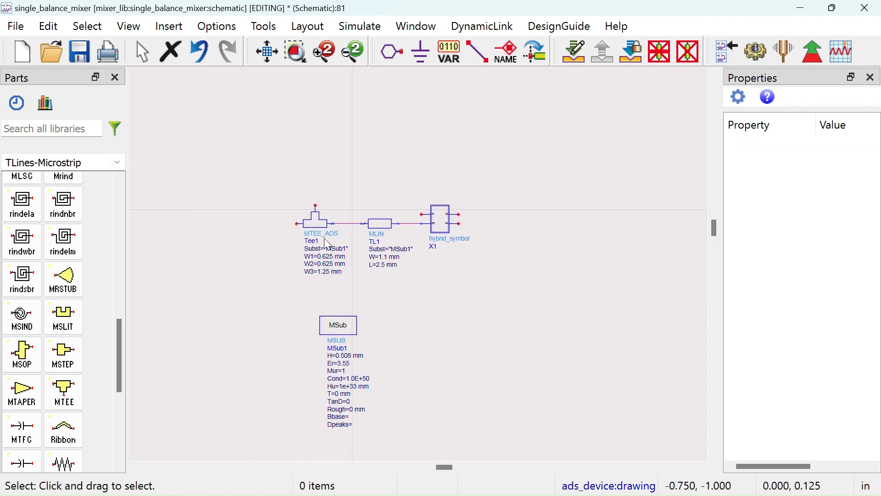
Set the Tee1 junction's W1, W2 and W3 widths to 1.1 mm.
double_click(315, 214)
click(114, 189)
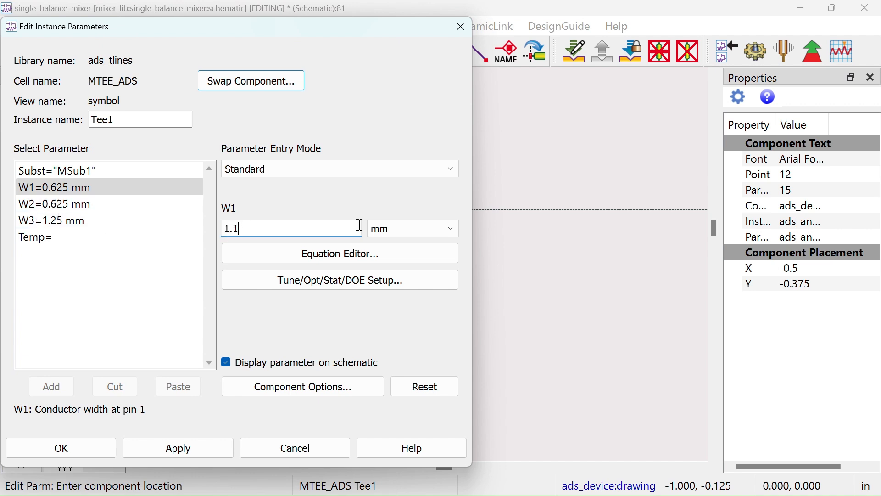
click(74, 202)
text(1.1)
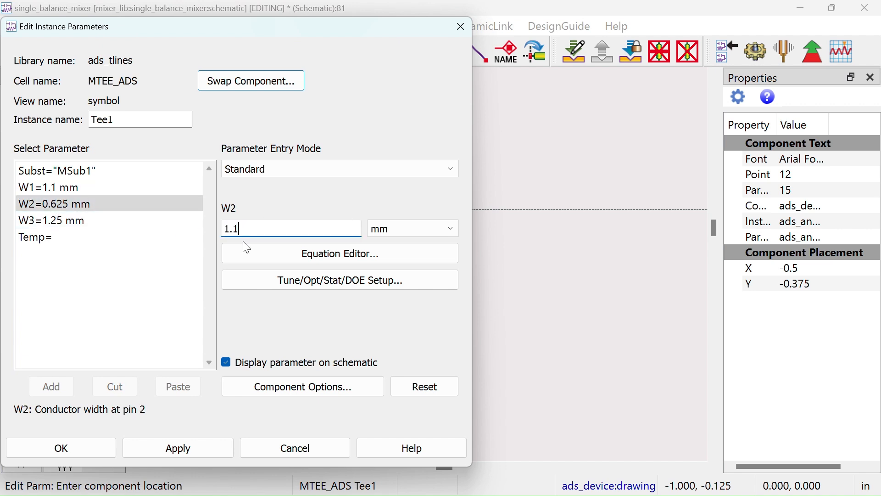
click(97, 219)
text(1.)
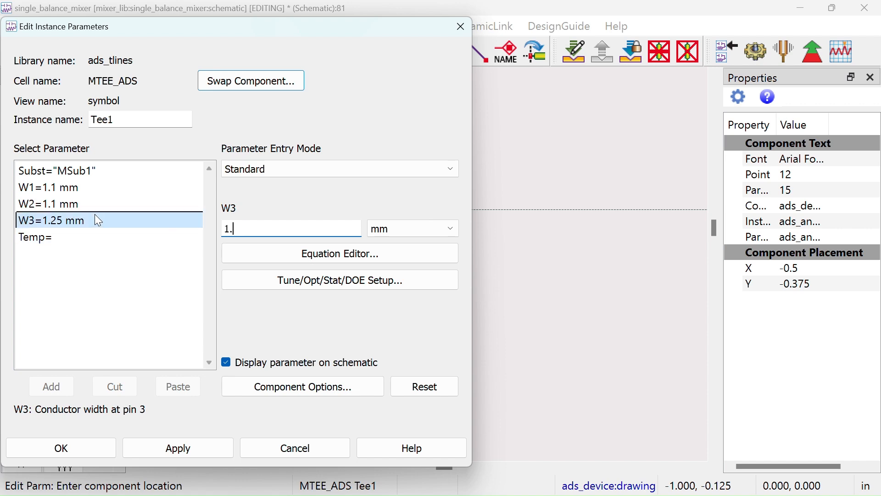
text(1)
click(54, 450)
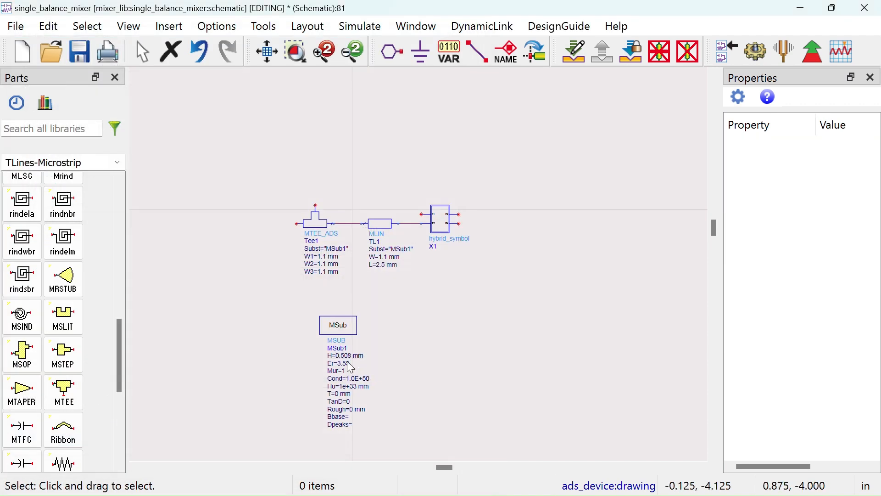
Place an MLEF open-end stub pointing upward on the tee's branch pin and move it up, leaving a connecting wire.
drag(121, 321, 123, 275)
click(73, 276)
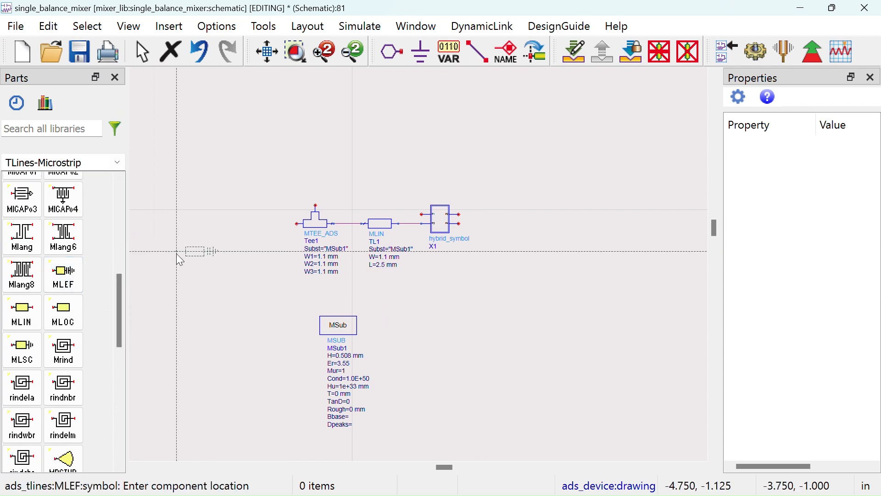
key(ctrl+r)
key(ctrl+r)
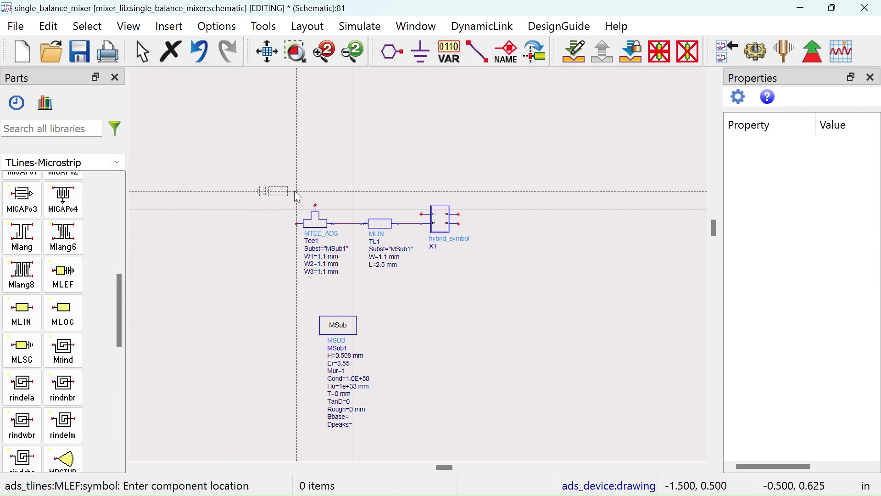
key(ctrl+r)
click(315, 206)
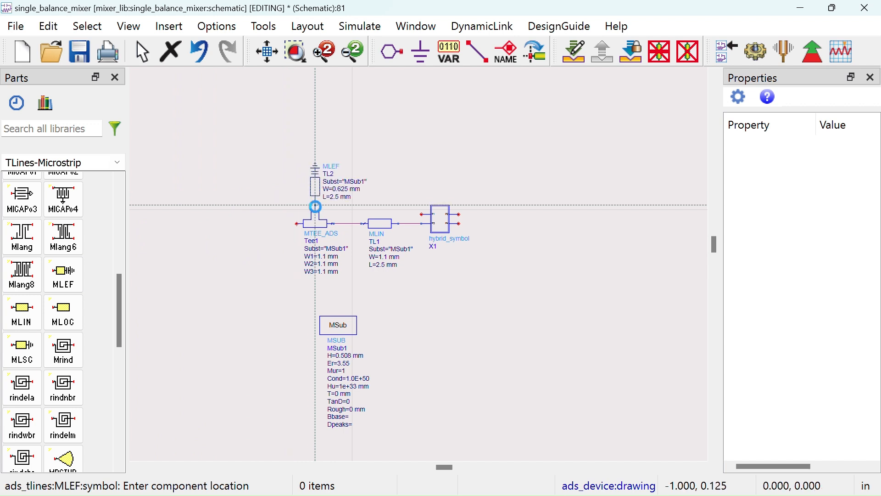
key(Escape)
drag(319, 185, 319, 168)
click(431, 149)
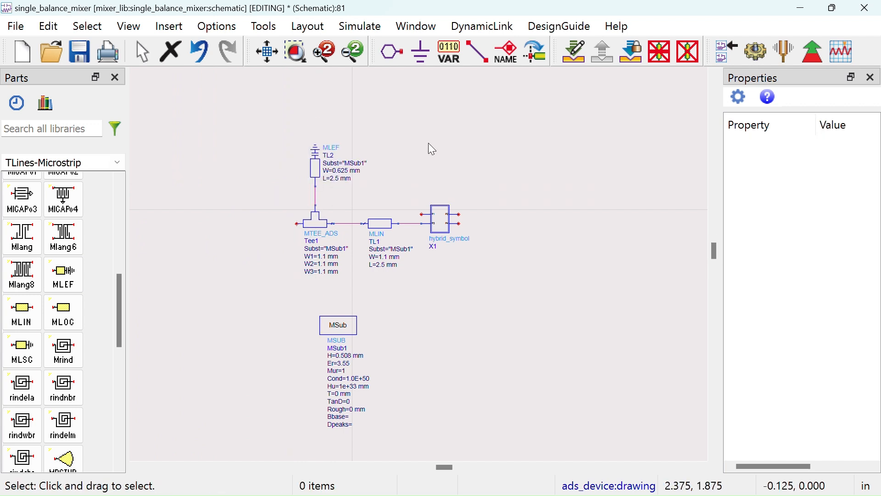
Delete the MLEF open-end stub above the tee.
click(314, 169)
key(Delete)
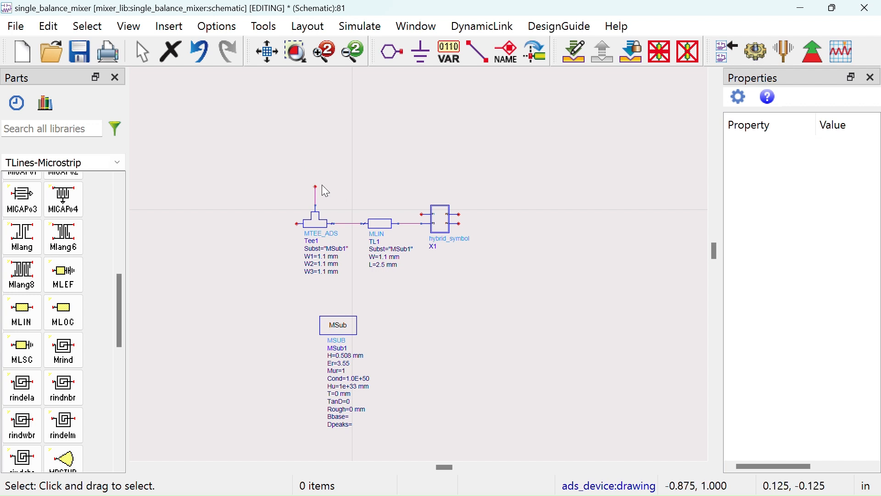
Place an MLSC shorted stub, rotated upright, on the open wire end above the tee.
click(21, 350)
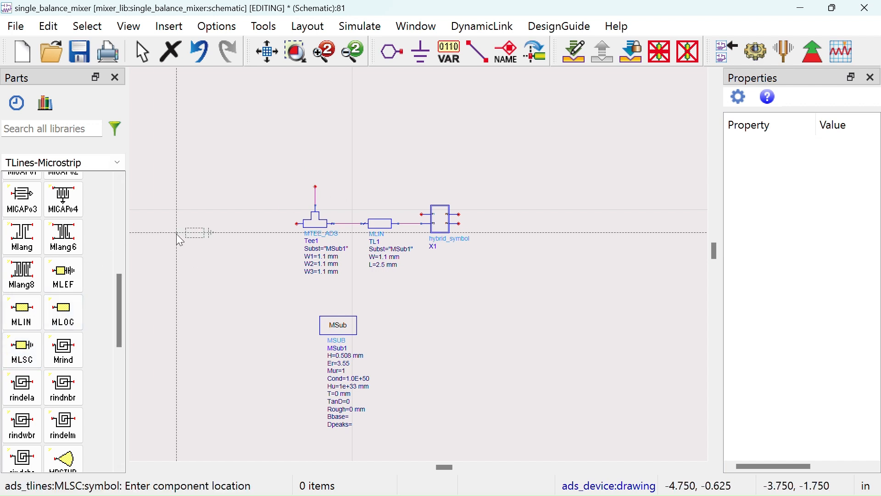
key(ctrl+r)
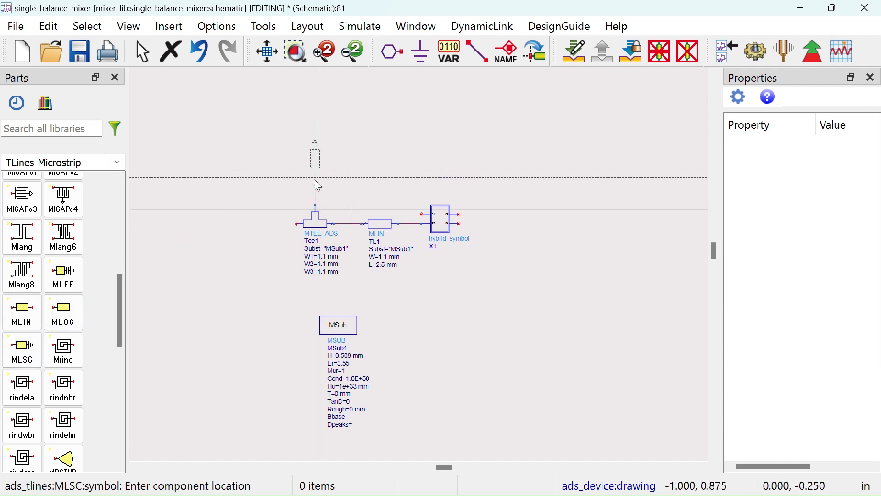
click(314, 184)
key(Escape)
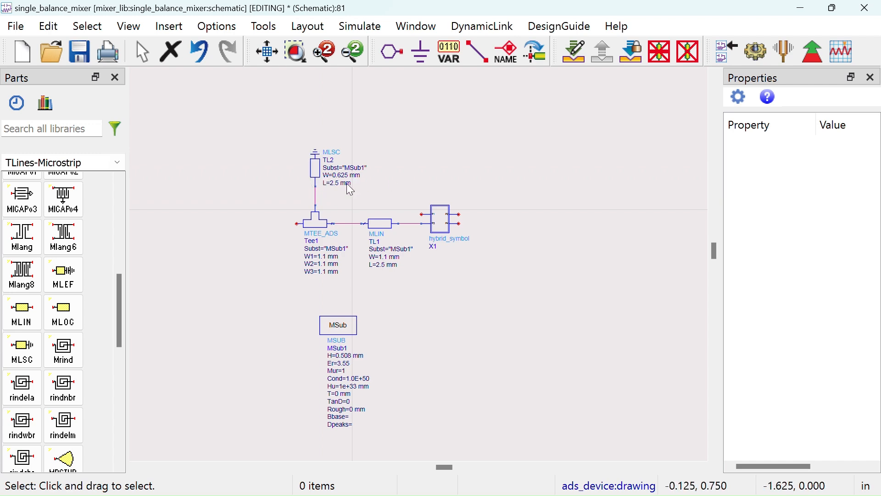
Set the MLSC stub's width to 1.1 mm and its length to 6.5 mm.
scroll(346, 184, up, 2)
double_click(391, 230)
text(1)
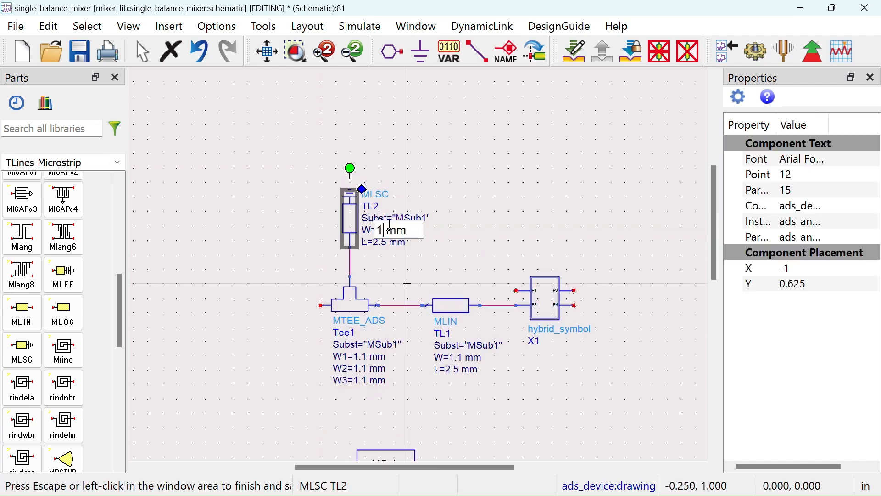
text(.1)
click(442, 197)
double_click(382, 243)
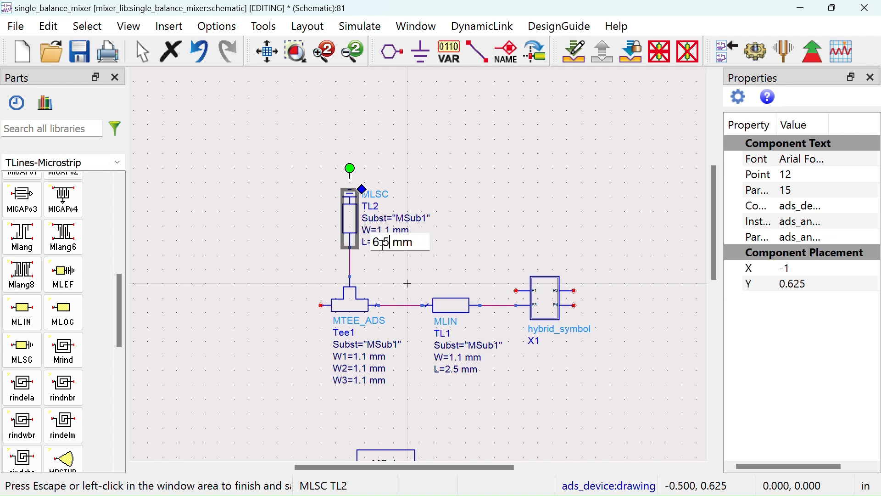
text(6.5)
click(491, 211)
scroll(428, 255, down, 3)
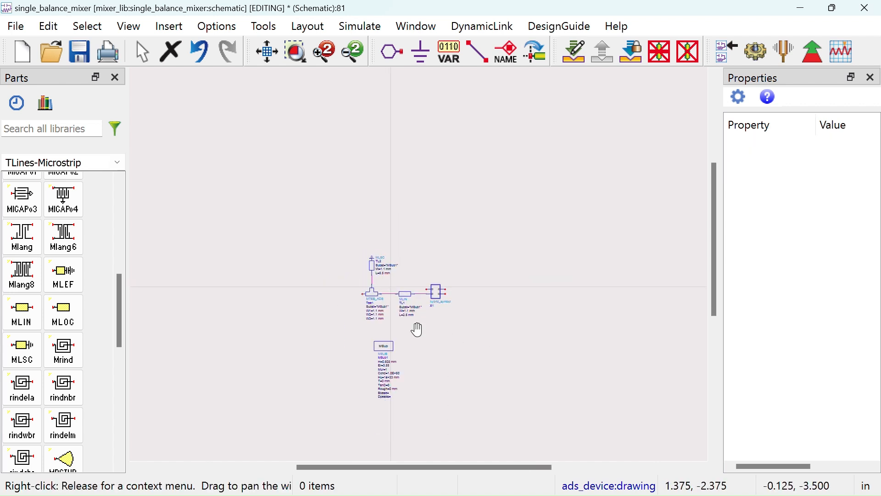
click(409, 281)
key(ctrl+c)
click(288, 288)
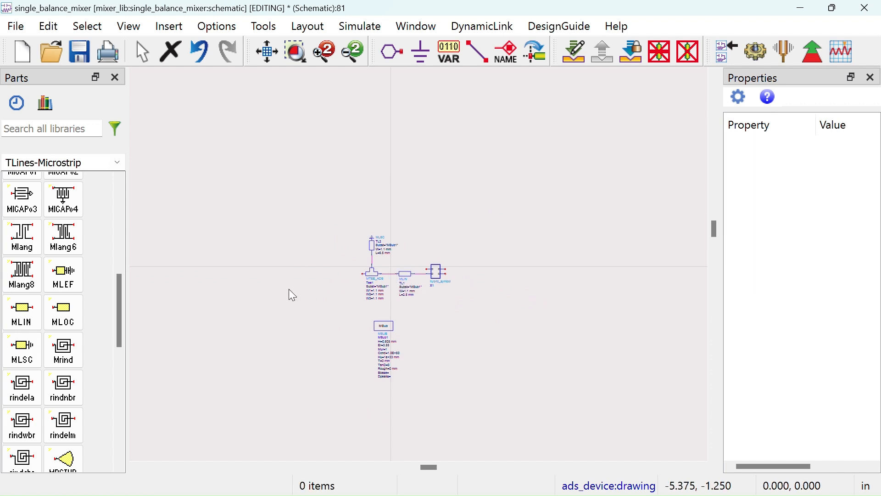
key(ctrl+v)
key(Escape)
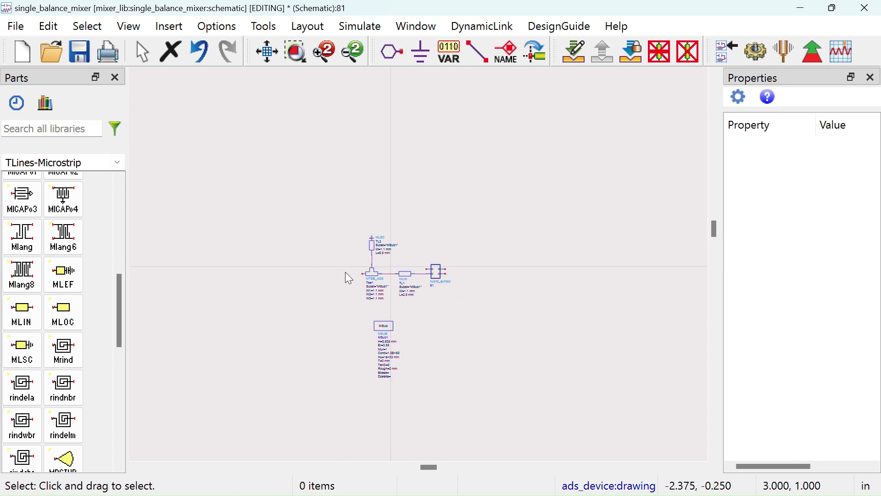
Duplicate the MLIN between the tee and the hybrid and wire the copy to the tee's free side port.
click(405, 276)
scroll(336, 275, up, 2)
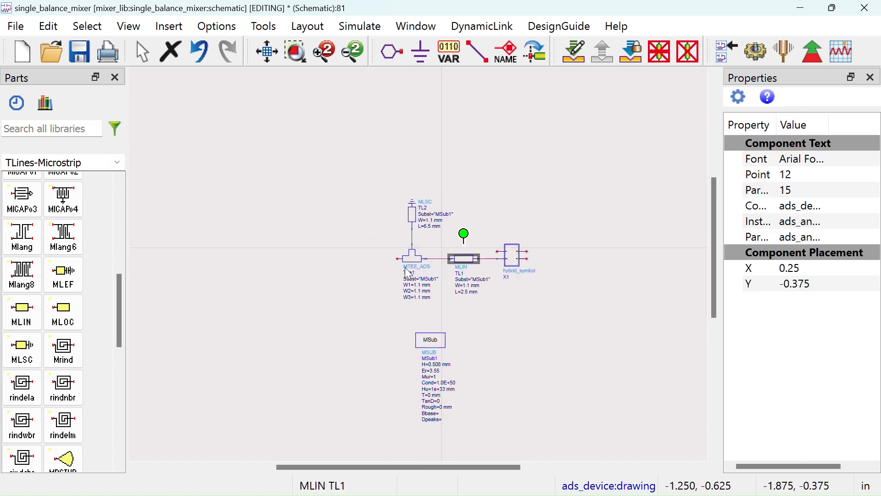
key(ctrl+v)
click(366, 259)
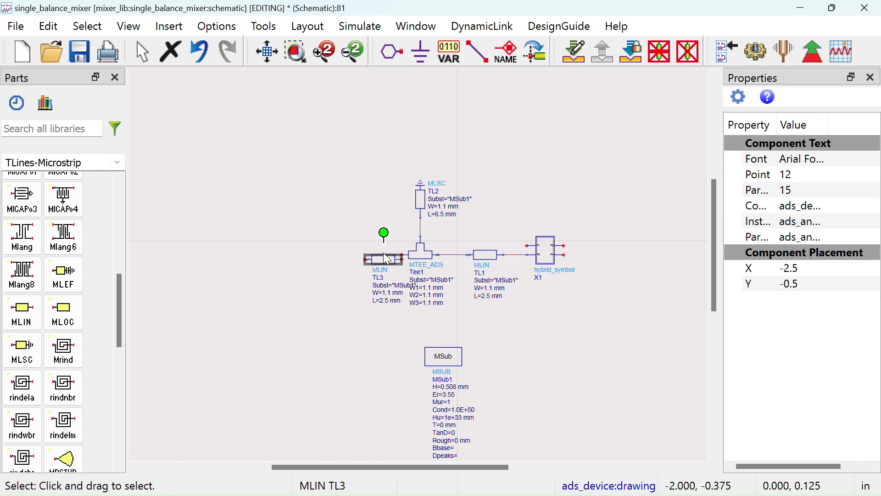
drag(387, 261, 354, 253)
click(356, 320)
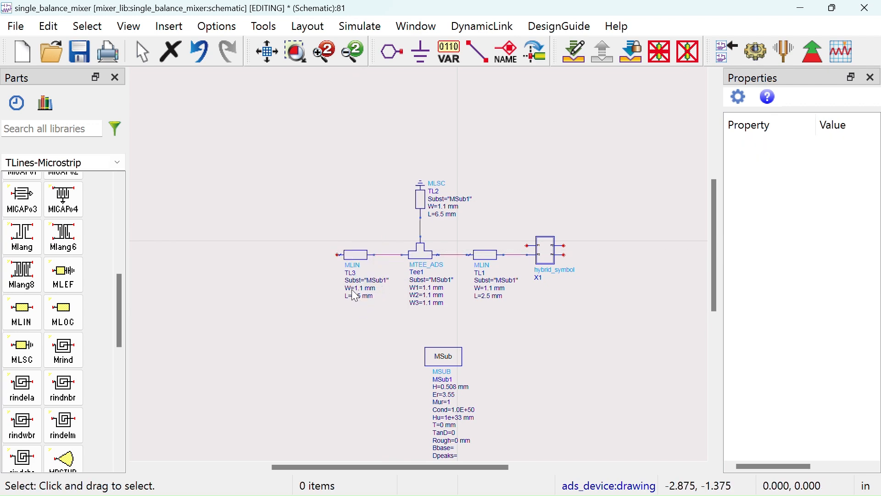
Set the length of the copied MLIN beside the tee to 1 mm.
scroll(355, 296, up, 3)
double_click(414, 283)
text(1)
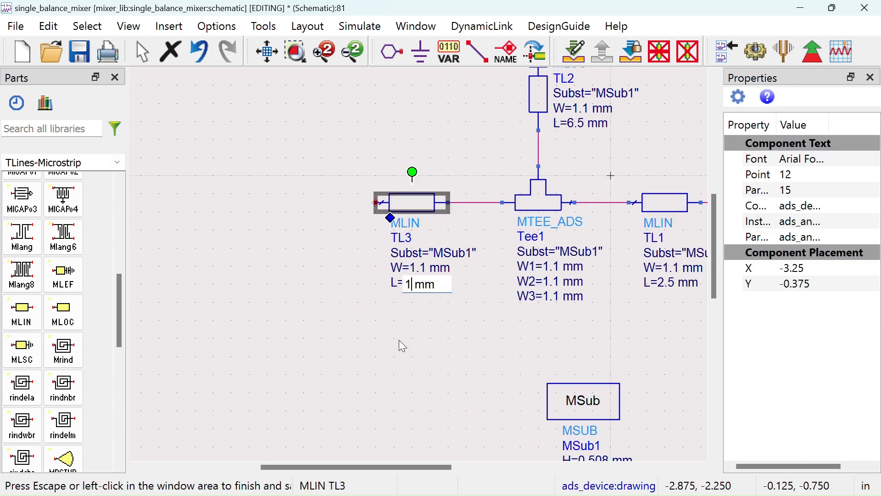
click(399, 340)
scroll(415, 272, down, 3)
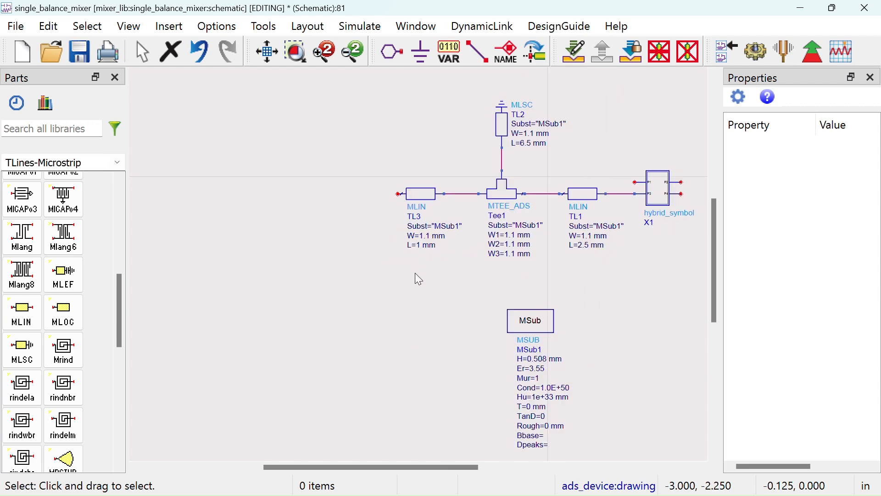
Insert the SMS7621-079LF component from the workspace library into the empty area beside the 1 mm MLIN.
click(46, 103)
click(381, 270)
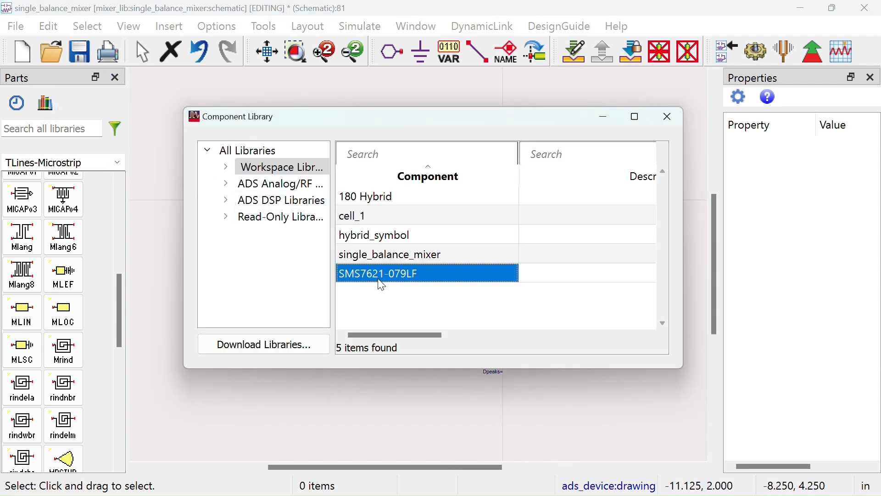
right_click(381, 269)
click(420, 260)
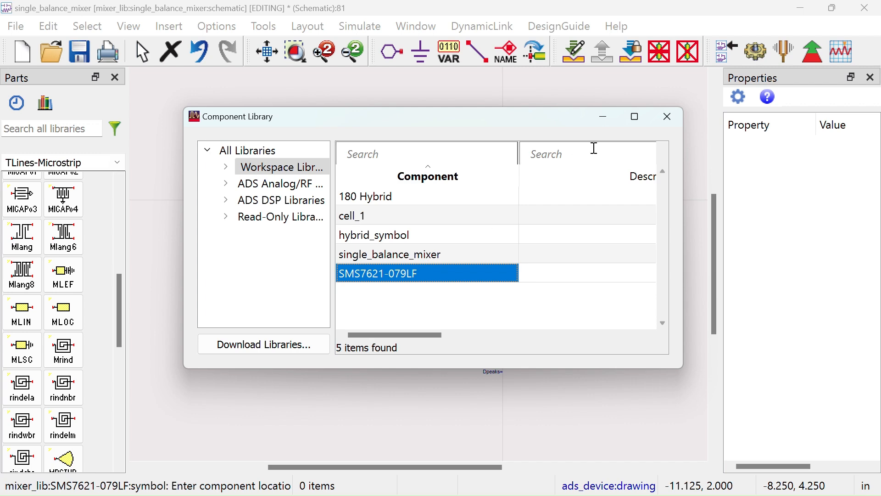
click(665, 122)
click(325, 234)
key(Escape)
Wire the SMS7621-079LF's P2 port to the free end of the 1 mm MLIN and move the component closer to that line.
scroll(351, 242, up, 1)
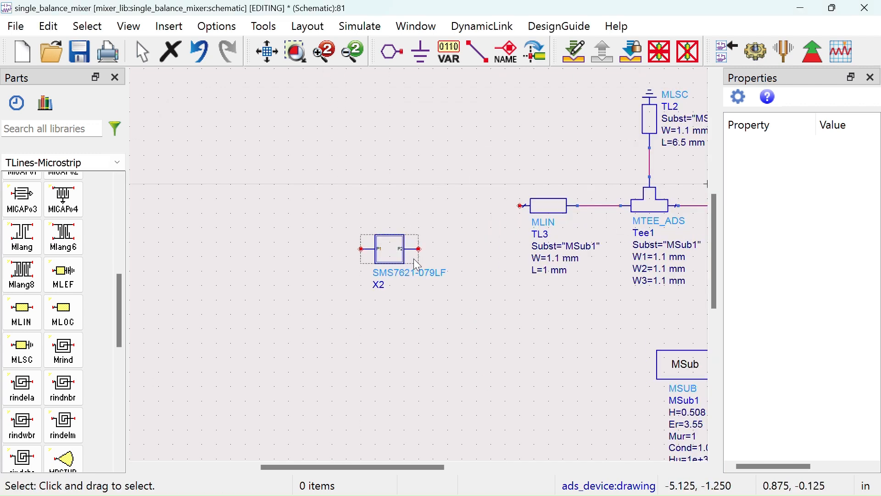
scroll(416, 265, up, 1)
drag(379, 252, 357, 161)
click(429, 270)
scroll(422, 270, down, 1)
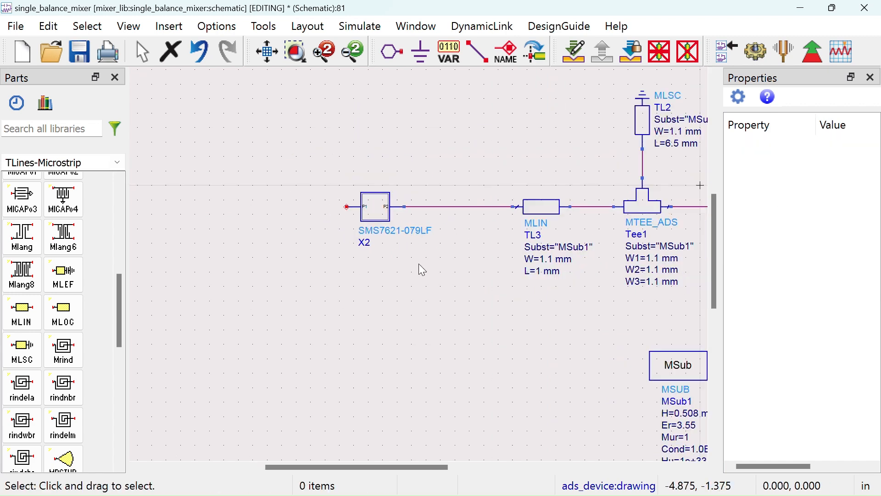
scroll(422, 269, down, 1)
drag(450, 274, 404, 331)
drag(344, 283, 390, 286)
Place an MCURVE microstrip bend in the empty area beside the SMS7621-079LF and rotate it.
drag(117, 279, 115, 232)
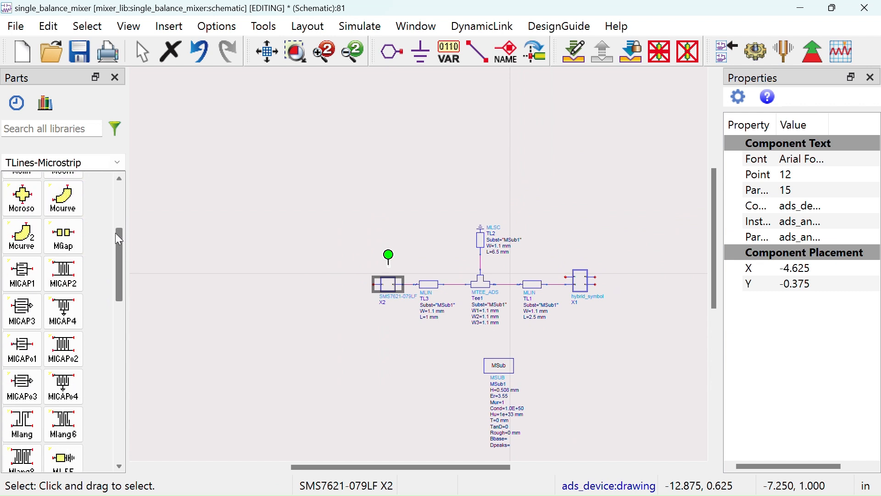
click(70, 207)
click(282, 310)
key(Escape)
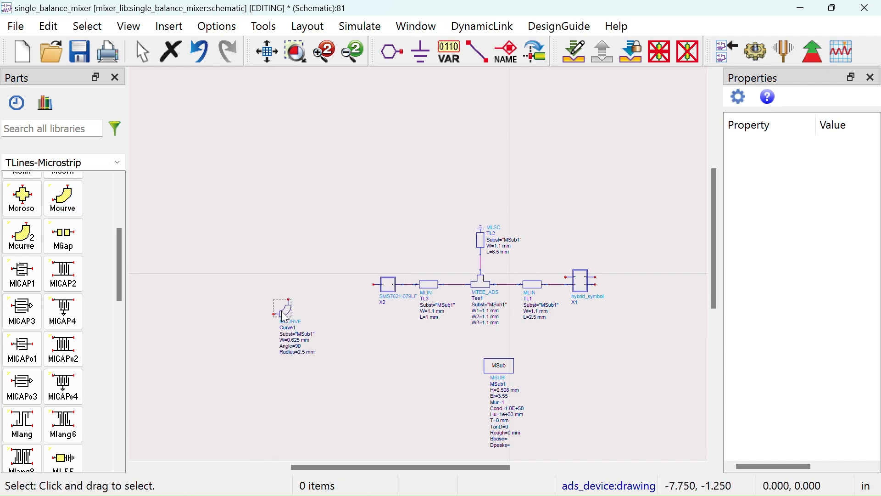
click(282, 310)
key(ctrl+r)
scroll(284, 322, up, 2)
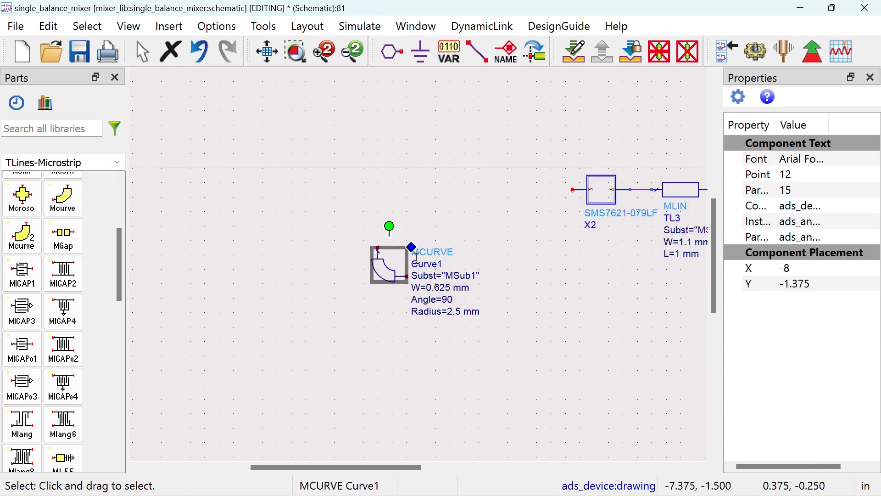
Wire the MCURVE to the SMS7621-079LF's P1 port and move its parameter text clear on the outer side of the bend.
mouse_move(377, 269)
mouse_down()
mouse_move(505, 172)
mouse_move(580, 165)
mouse_move(487, 182)
mouse_up()
key(F5)
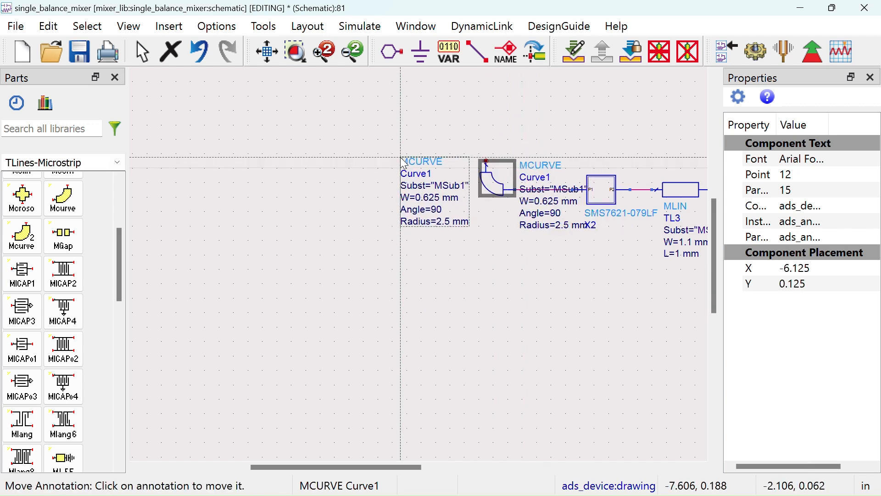
click(402, 156)
Set the MCURVE's width to 1.1 mm and its radius to 1.5 mm.
double_click(431, 196)
text(1)
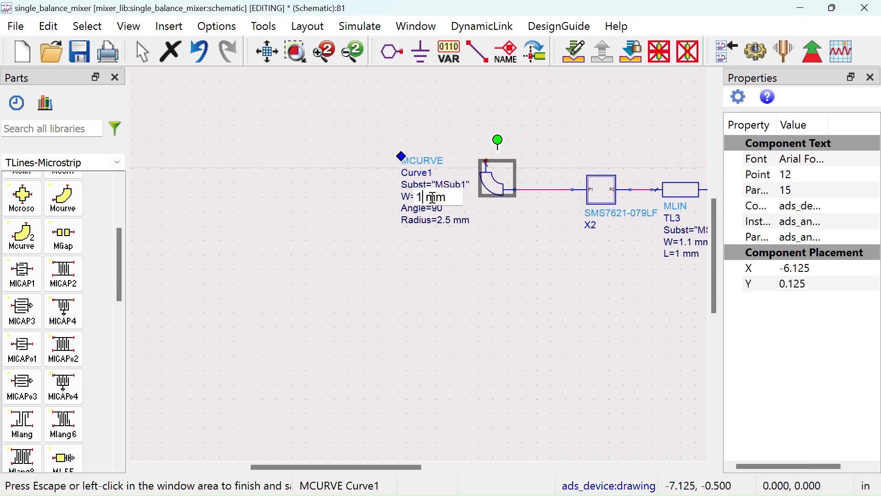
click(460, 263)
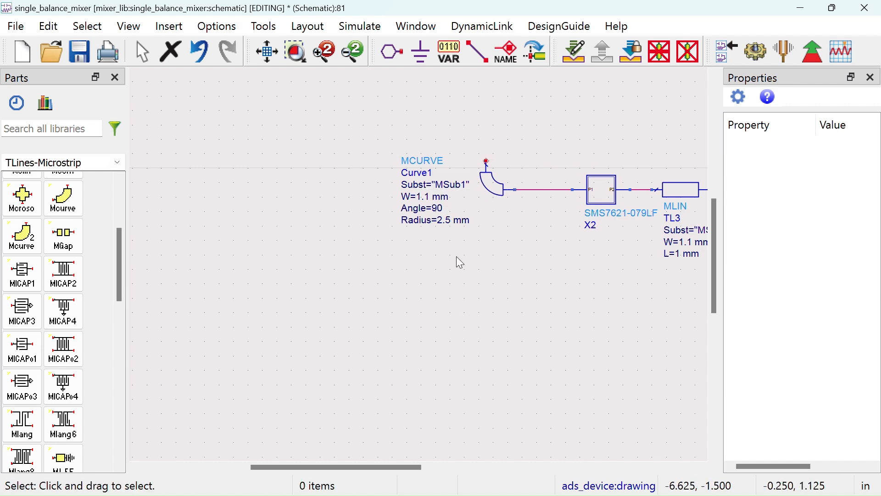
double_click(442, 221)
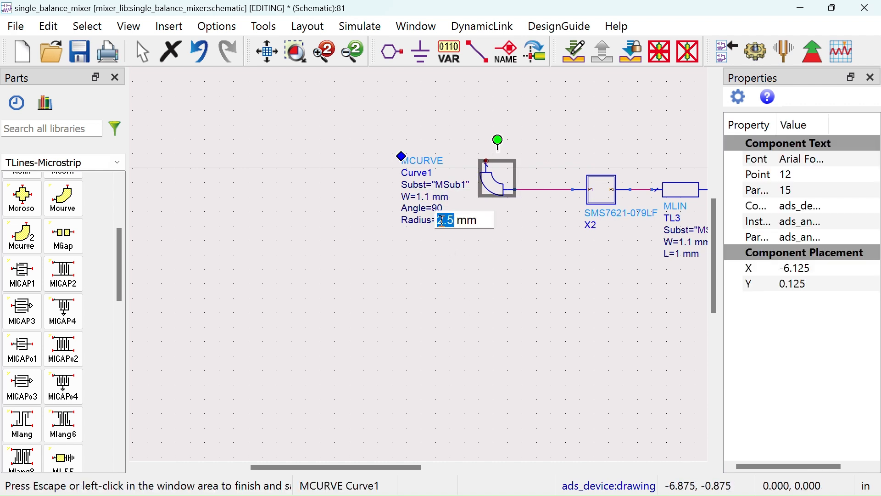
click(528, 330)
scroll(441, 282, down, 4)
Duplicate the 1 mm MLIN, rotate the copy vertical and wire it to the open upper end of the MCURVE.
click(515, 204)
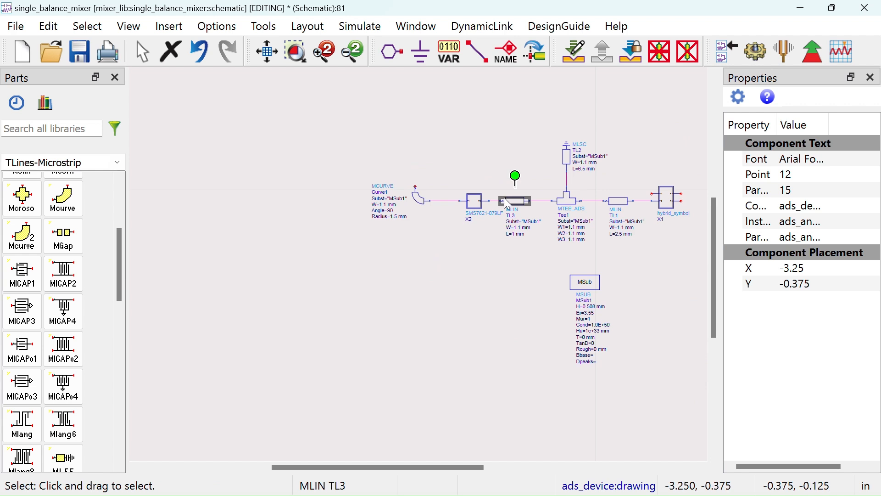
key(ctrl+c)
key(ctrl+v)
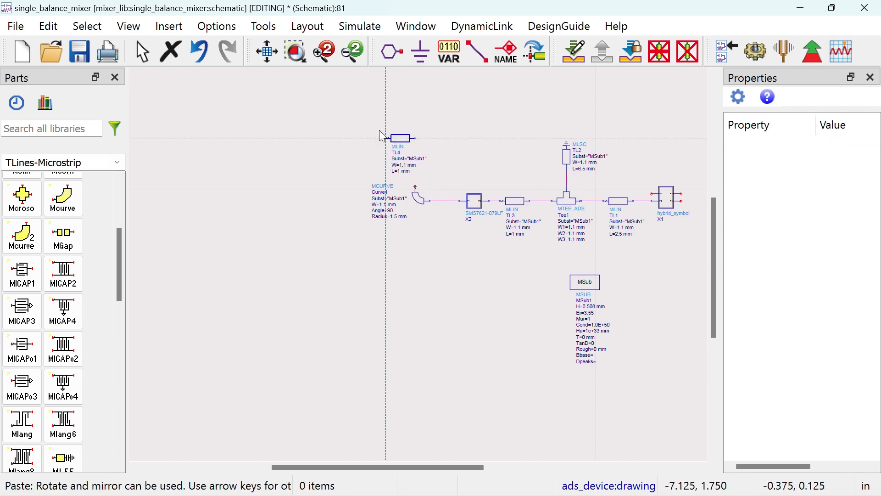
key(ctrl+r)
click(420, 162)
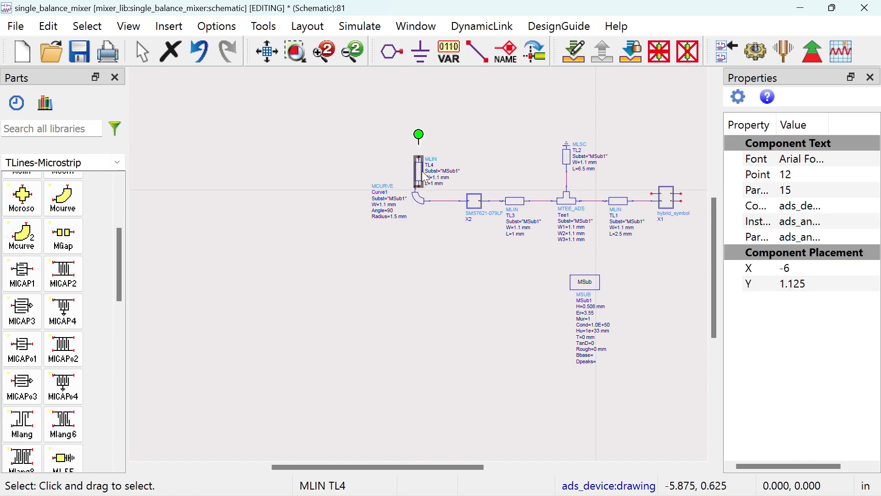
drag(419, 170, 416, 156)
Duplicate the MCURVE, wire the rotated copy above the vertical MLIN and move its parameter text to the outer side.
click(420, 199)
key(ctrl+c)
key(ctrl+v)
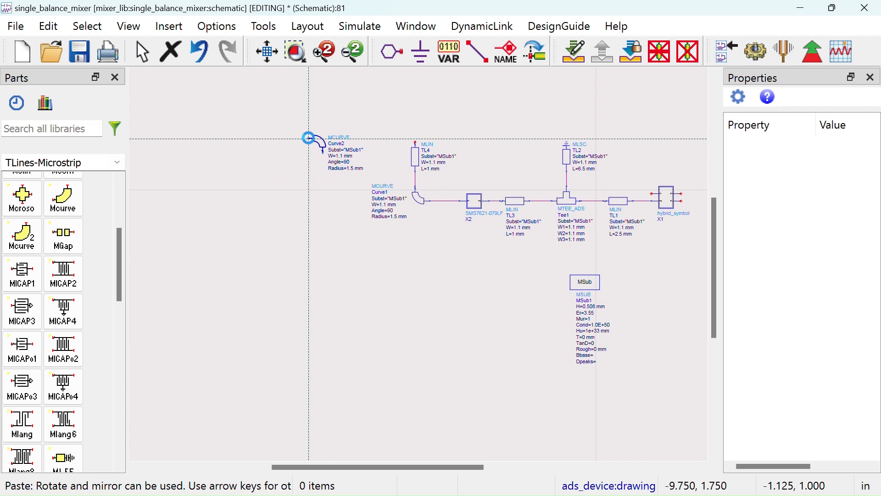
click(419, 142)
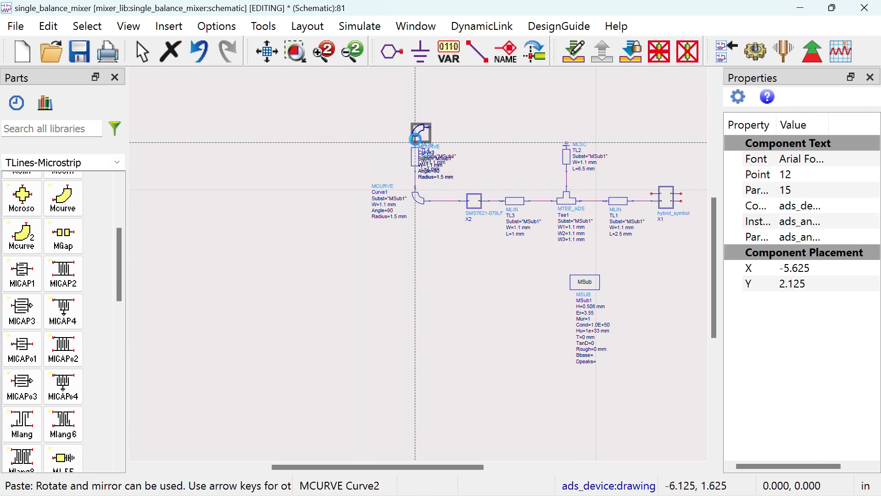
drag(419, 140, 441, 112)
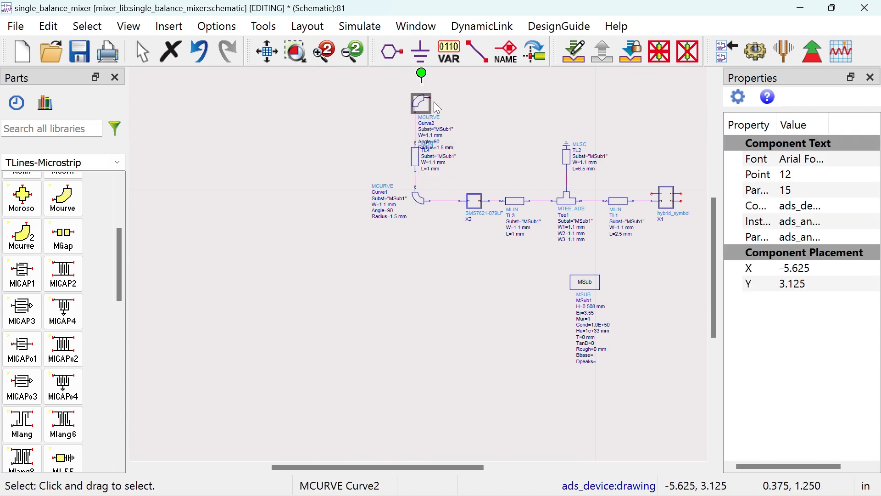
scroll(426, 132, up, 2)
mouse_move(405, 236)
mouse_down()
mouse_move(302, 185)
mouse_move(331, 189)
mouse_up()
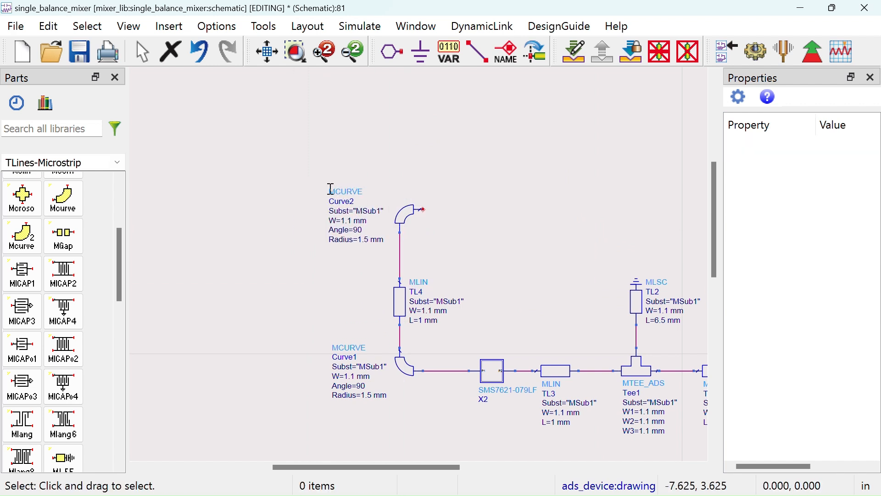
Duplicate the horizontal 1 mm MLIN and wire the copy to the open end of the upper MCURVE.
click(544, 377)
key(ctrl+c)
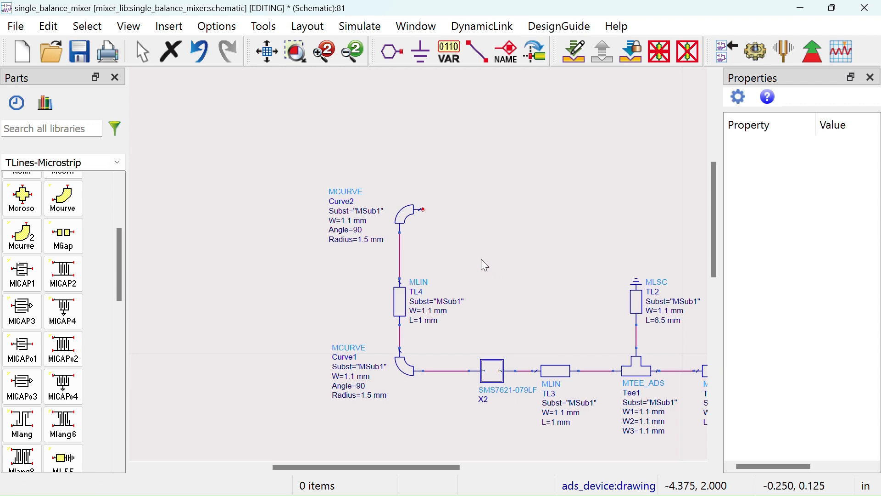
key(ctrl+v)
click(423, 209)
drag(446, 209, 493, 209)
scroll(502, 291, down, 2)
drag(442, 275, 309, 276)
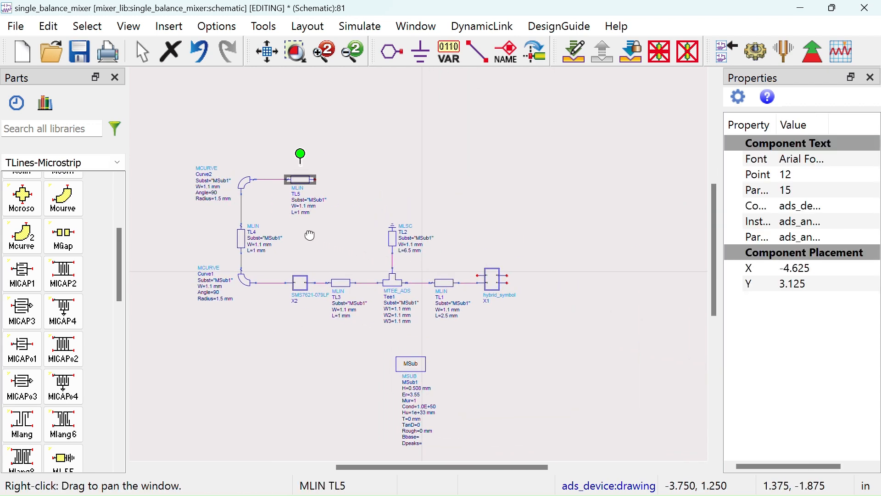
click(345, 280)
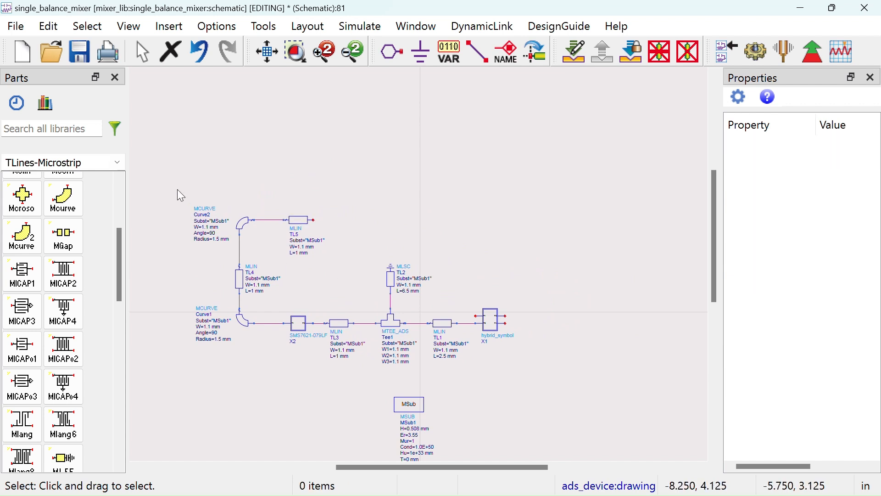
drag(174, 173, 358, 354)
click(358, 354)
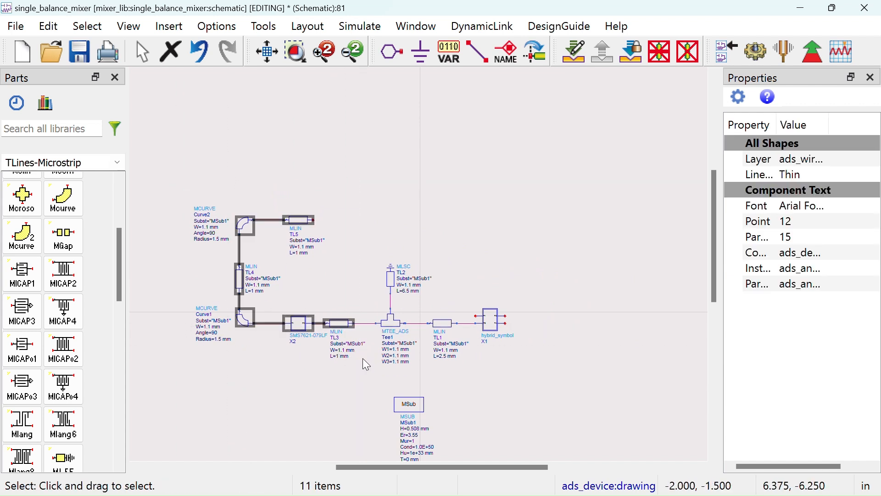
key(ctrl+c)
key(ctrl+v)
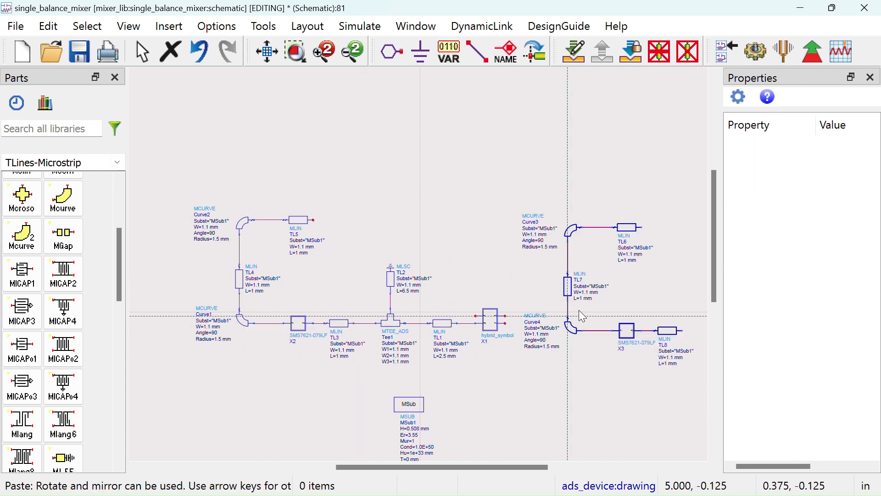
key(shift+y)
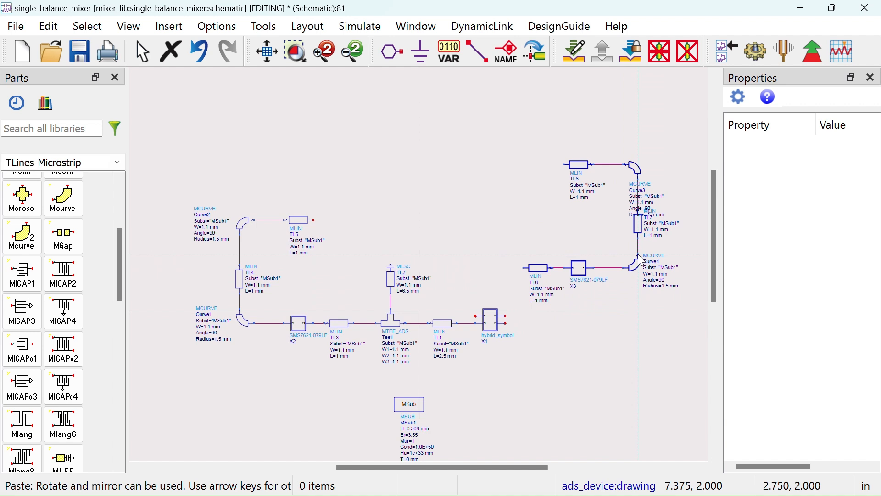
key(Escape)
Duplicate the whole branch with its tee and shorted stub, mirror the copy horizontally and connect it to the hybrid's P2 port.
click(133, 172)
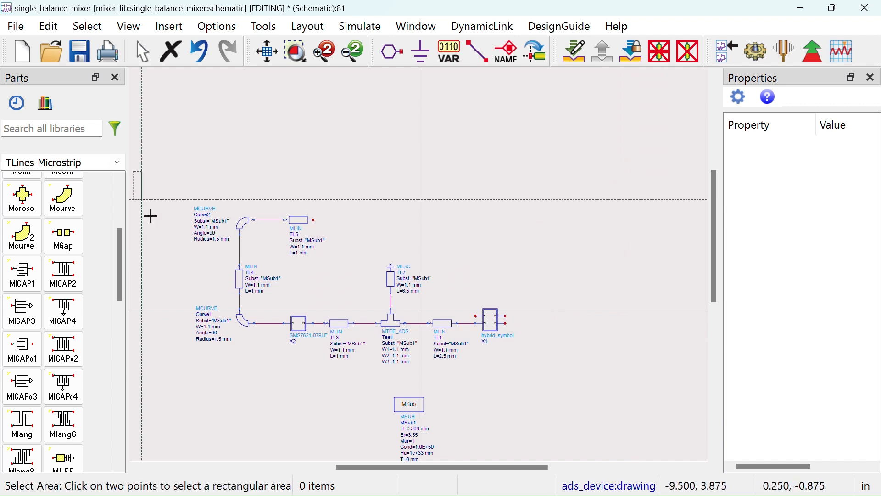
click(465, 368)
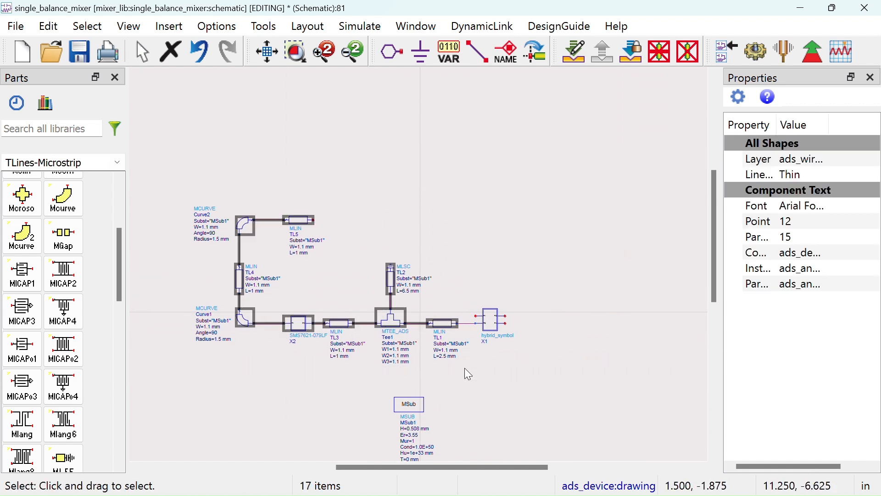
click(584, 275)
key(ctrl+v)
scroll(478, 265, down, 1)
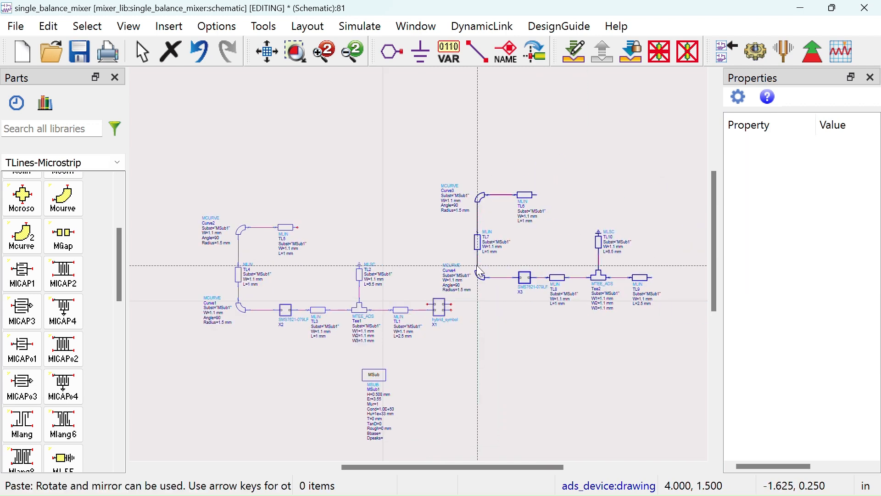
key(shift+y)
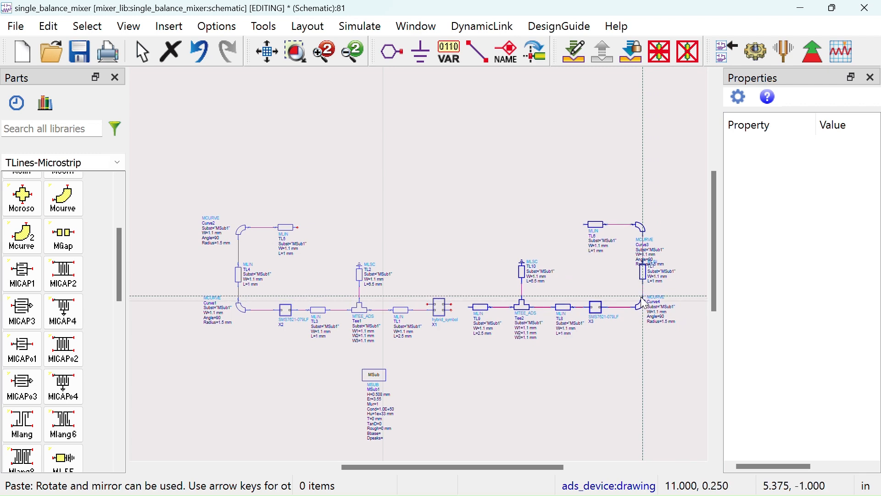
click(624, 299)
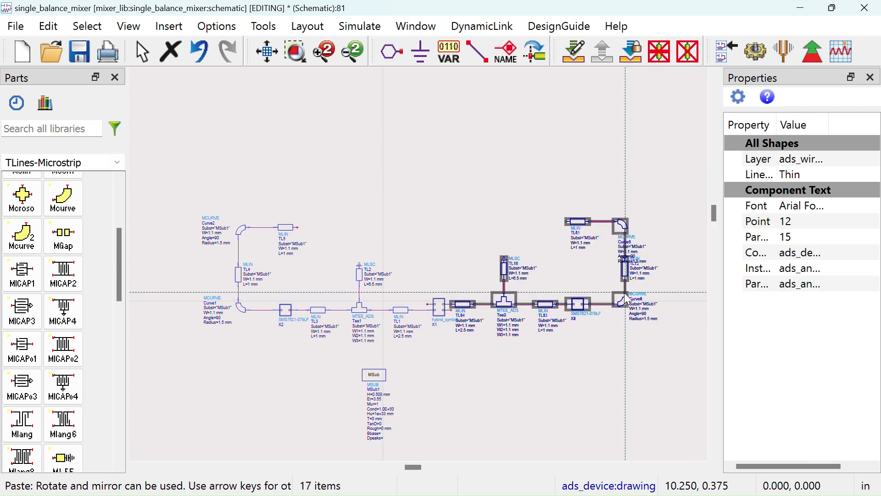
right_click(505, 213)
click(564, 222)
Move the parameter text of the 2.5 mm MLIN at the hybrid's P2 port above the line.
scroll(574, 312, up, 3)
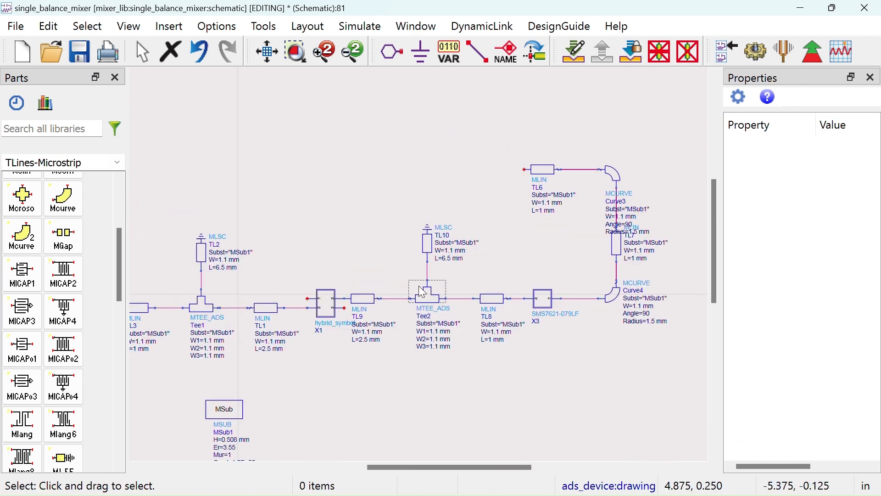
click(347, 297)
drag(336, 301, 327, 233)
scroll(432, 235, up, 4)
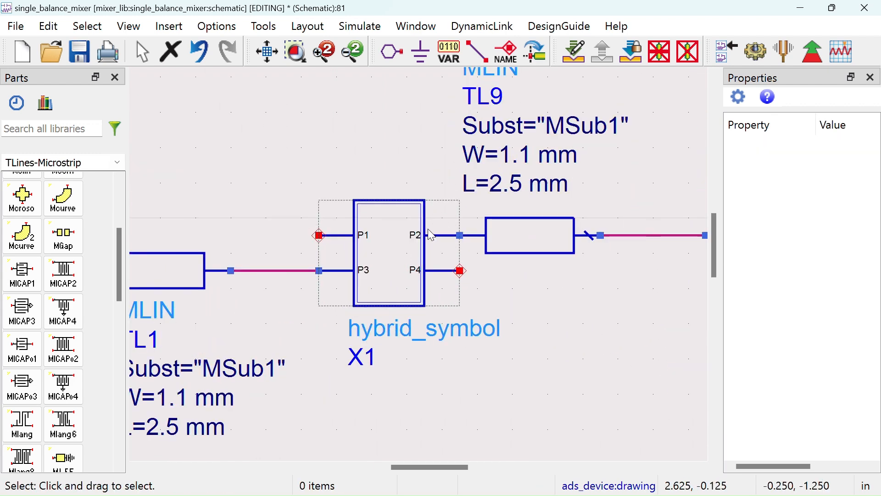
Cut the SMS7621-079LF diode out of the mirrored branch, rotate it 180 degrees and reinsert it between the MLIN and the MCURVE.
scroll(380, 270, down, 6)
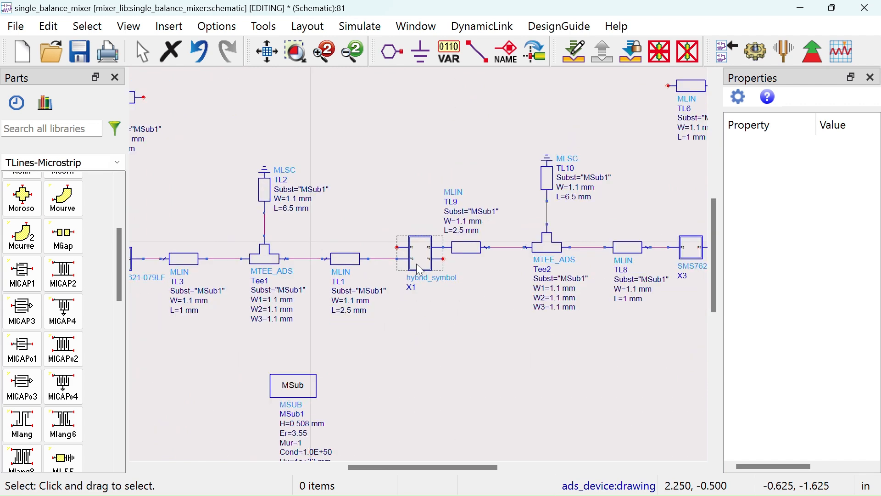
scroll(596, 257, up, 3)
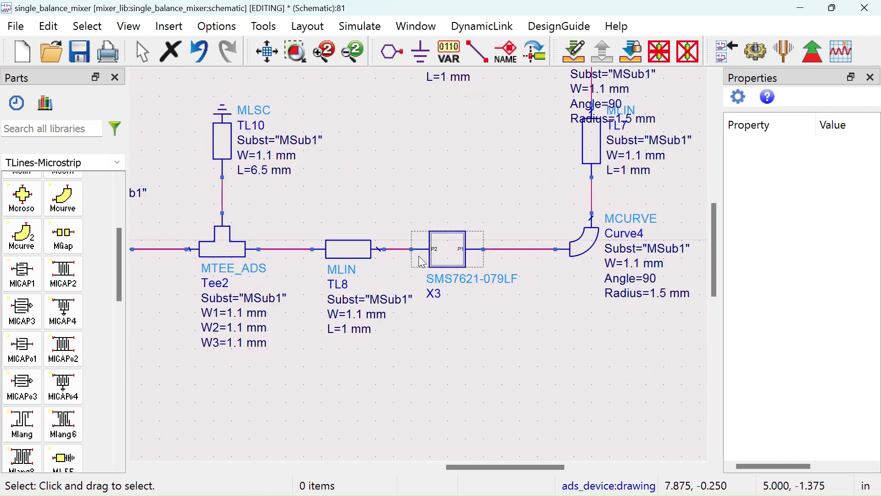
click(615, 245)
key(Delete)
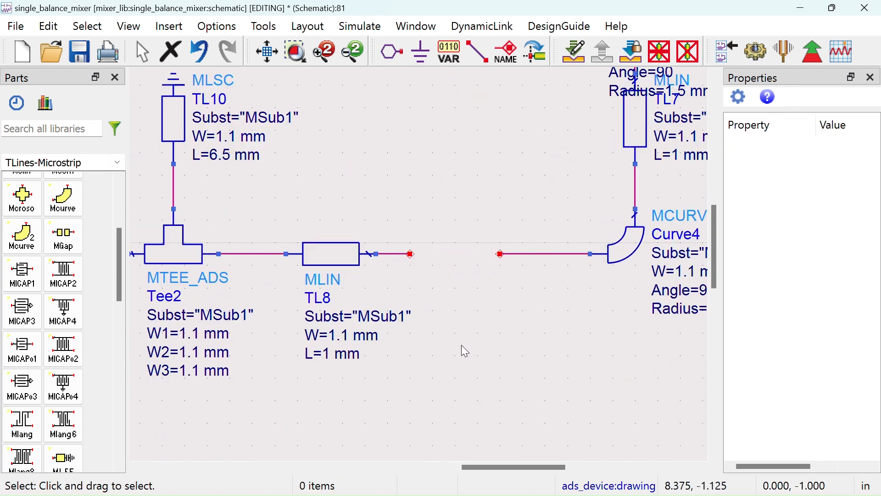
key(ctrl+v)
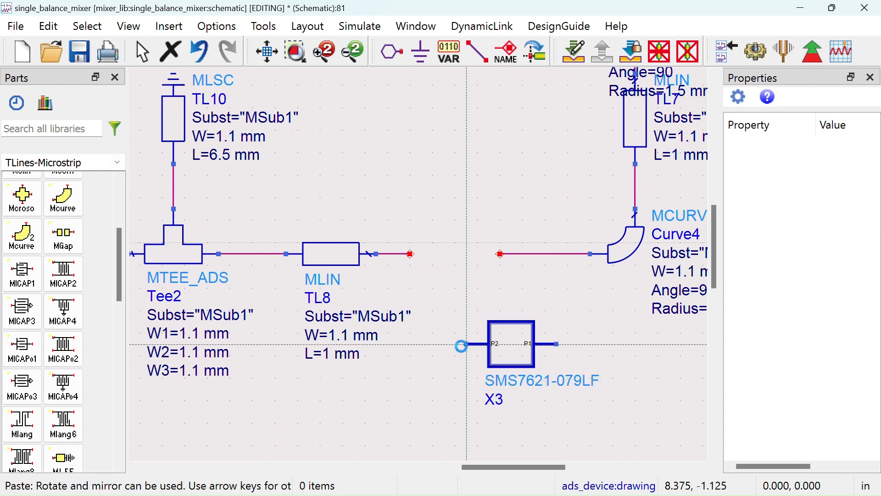
key(ctrl+r)
key(ctrl+r)
click(508, 355)
key(Escape)
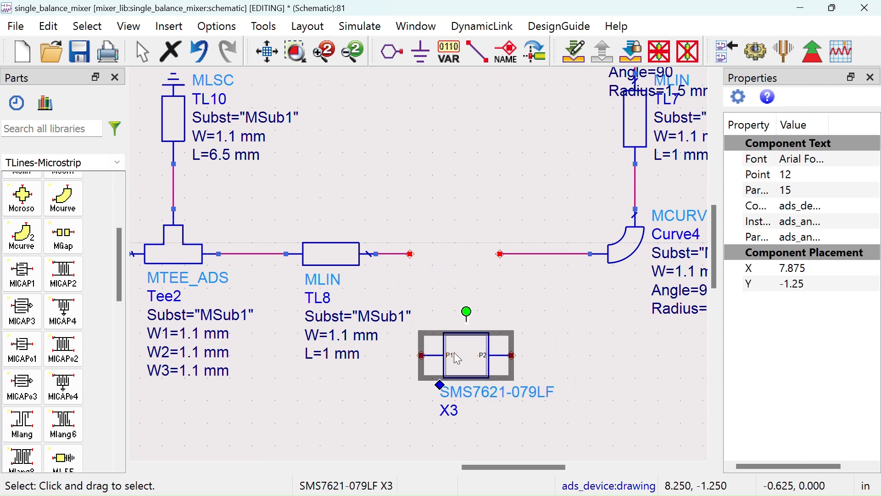
drag(458, 359, 447, 258)
click(434, 195)
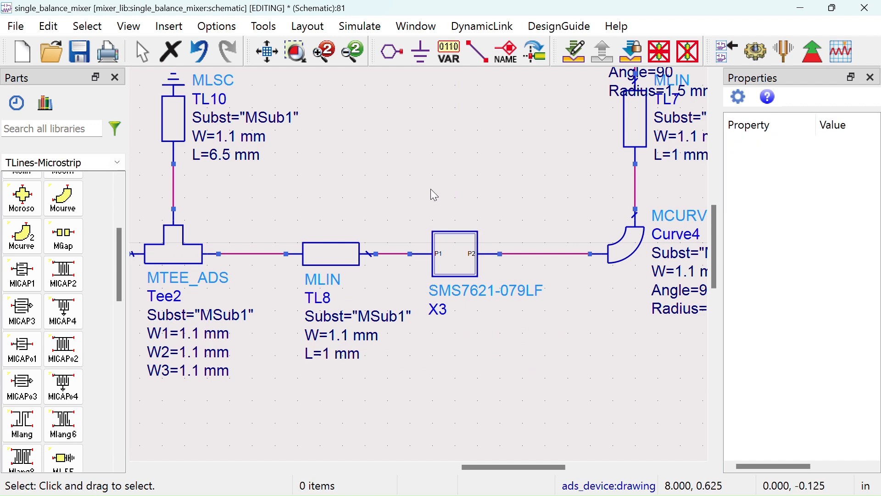
Open the subcircuit of the reversed SMS7621-079LF diode to examine its model and return to the mixer schematic.
scroll(432, 191, down, 1)
click(446, 284)
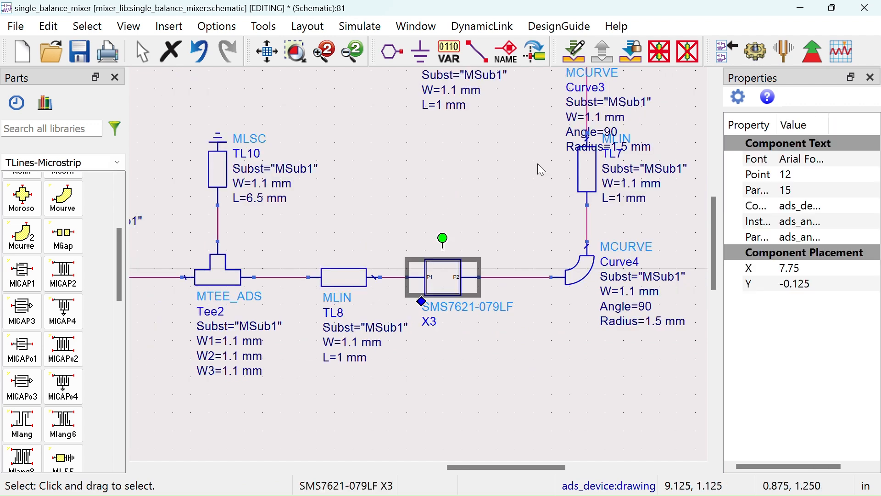
click(574, 50)
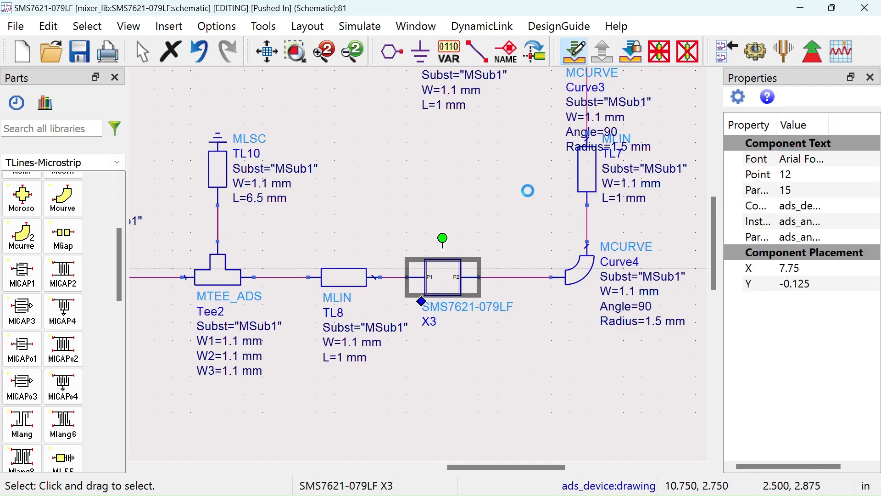
drag(524, 340, 496, 356)
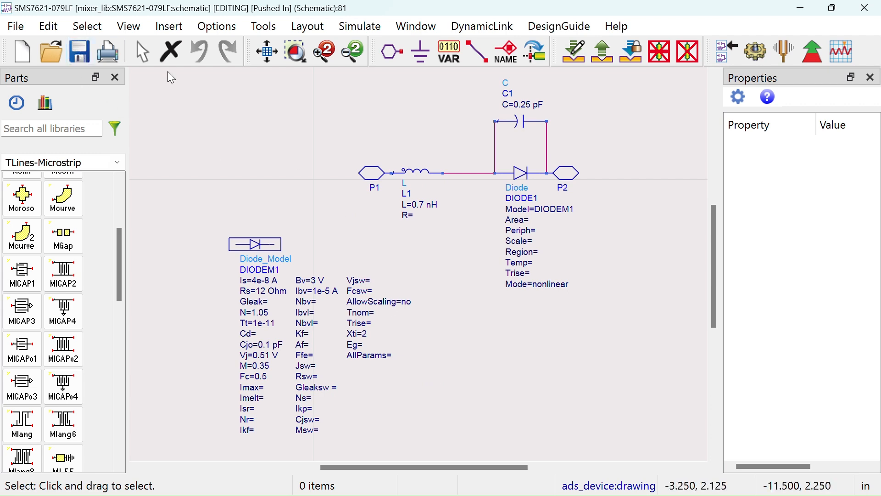
click(603, 55)
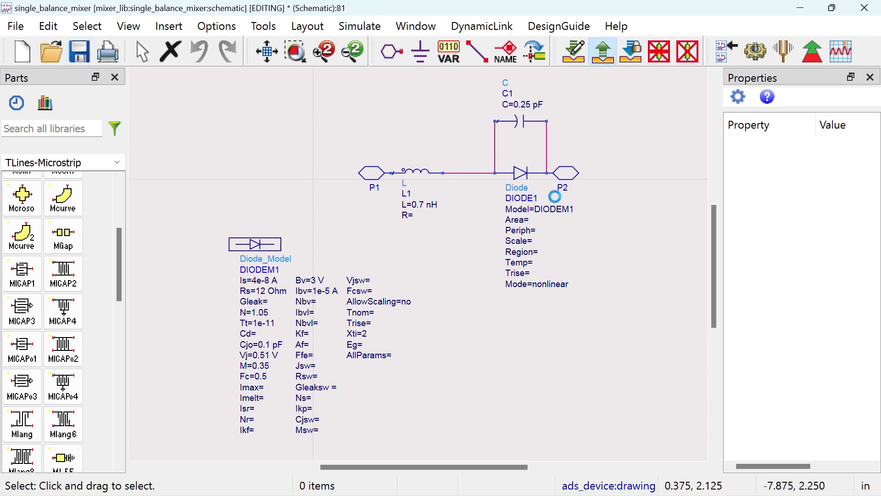
Open the hybrid's subcircuit to examine its port arrangement and return to the mixer schematic.
drag(430, 257, 591, 219)
click(335, 261)
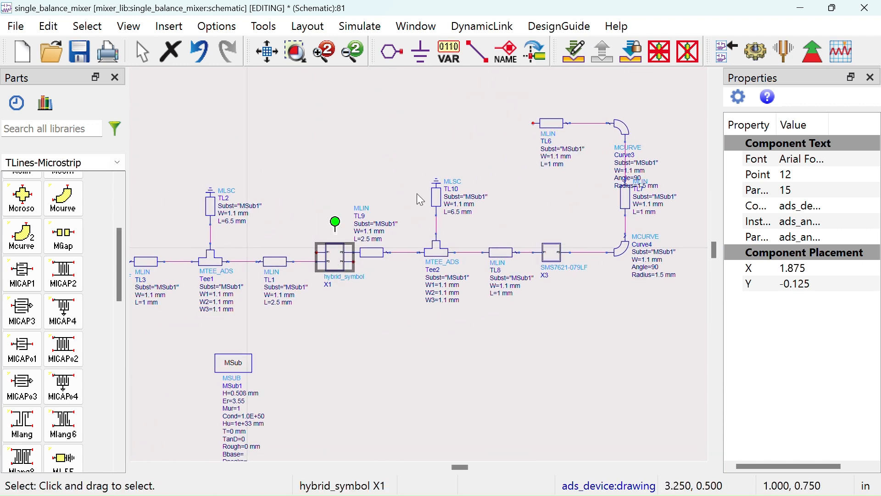
click(574, 51)
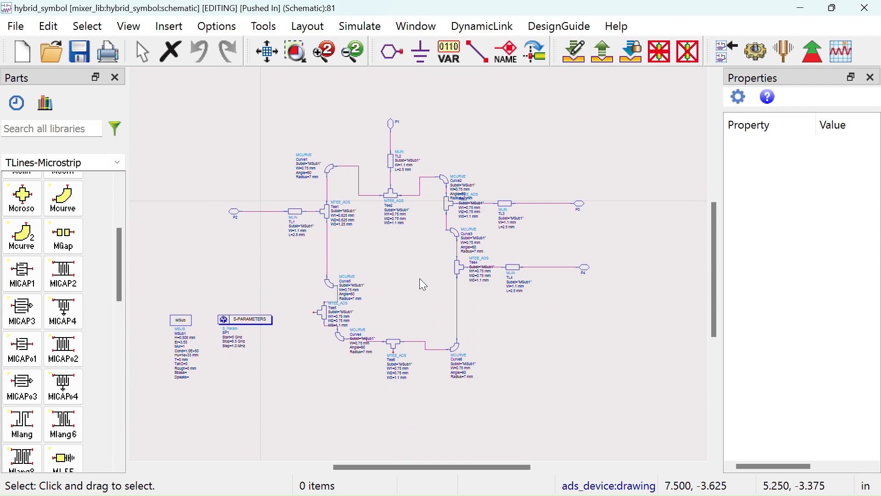
click(606, 53)
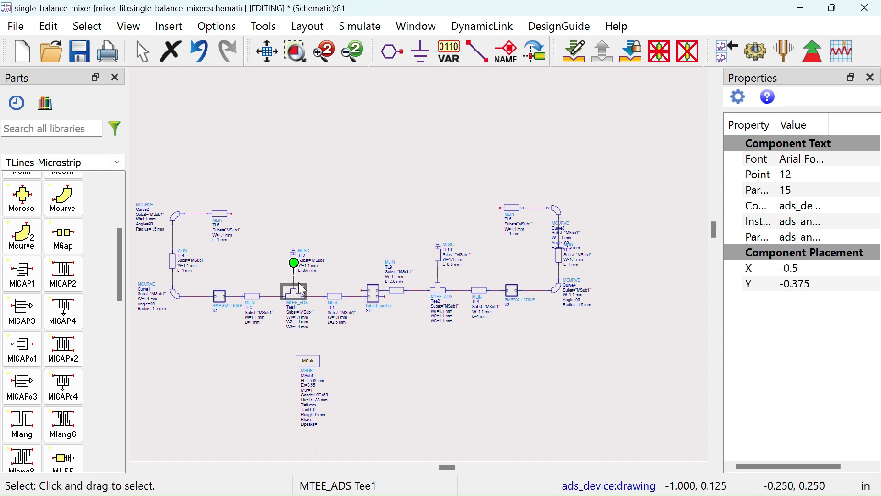
Duplicate the MTEE_ADS with 1.1 mm widths and place the copy between the two upper MLINs.
click(368, 219)
key(ctrl+v)
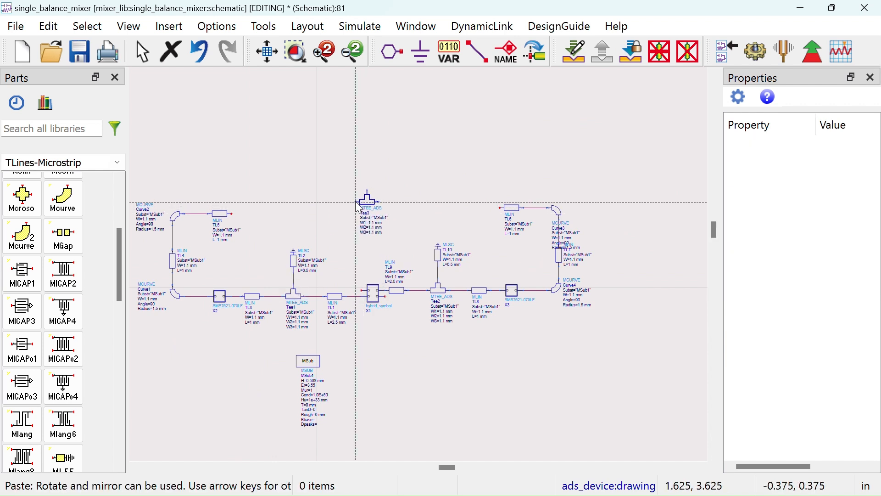
click(355, 207)
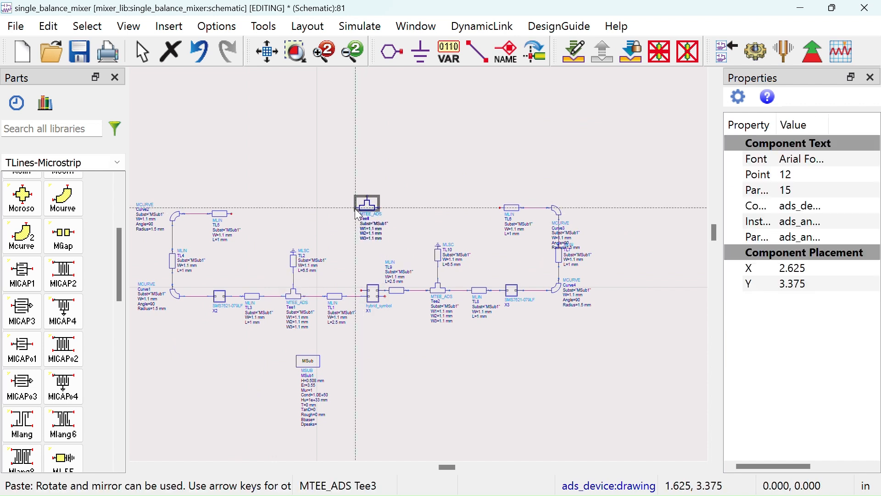
Wire the new tee's two side ports to the open ends of both upper MLINs and save the schematic.
click(481, 52)
click(379, 207)
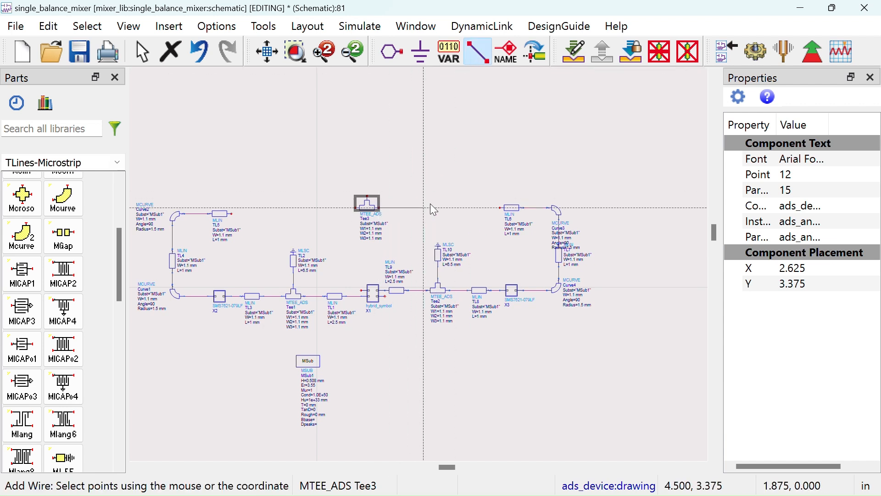
click(490, 212)
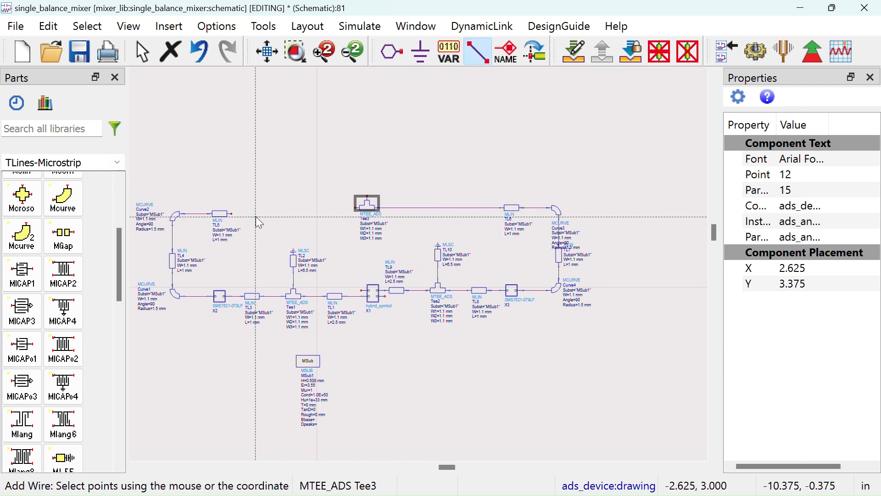
click(233, 213)
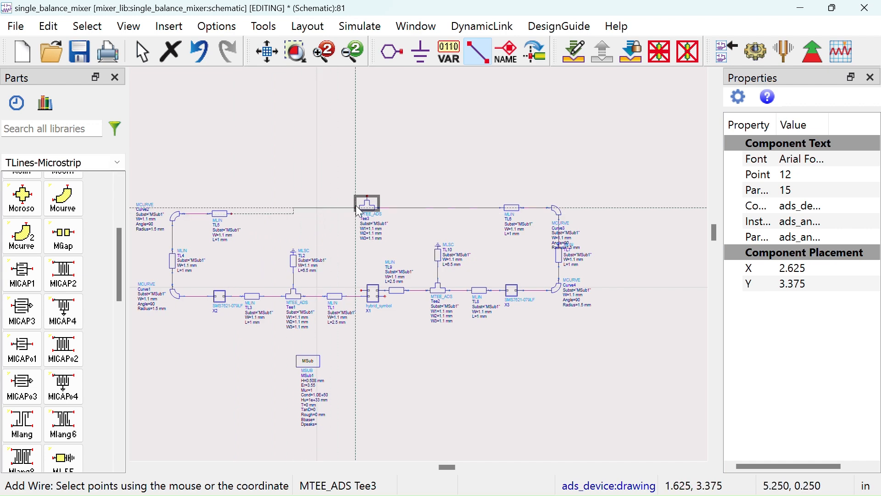
click(356, 205)
key(Escape)
click(395, 147)
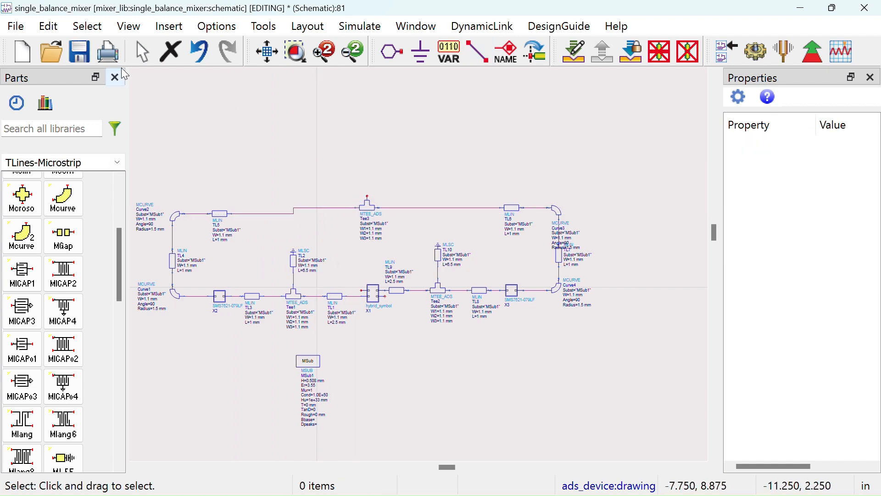
click(79, 51)
Duplicate the upper 1 mm MLIN, rotate the copy vertical and connect it to the upper port of the central tee.
scroll(370, 223, up, 1)
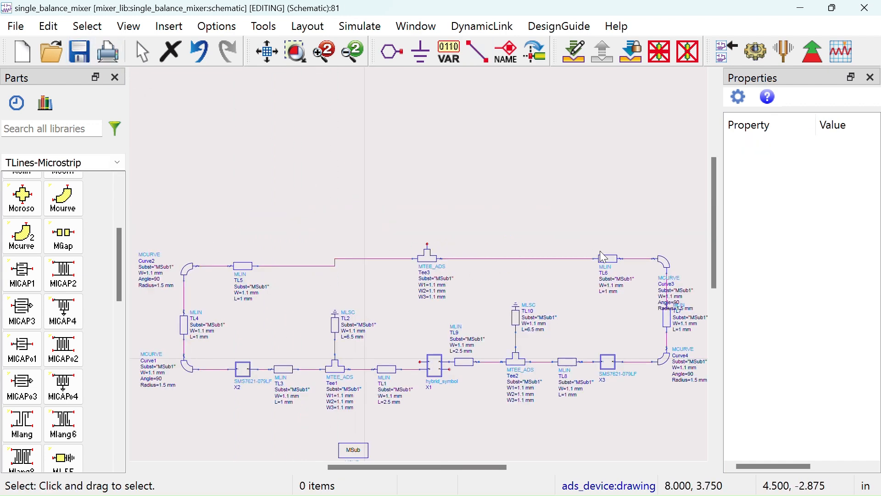
click(606, 262)
key(ctrl+c)
click(428, 207)
key(ctrl+v)
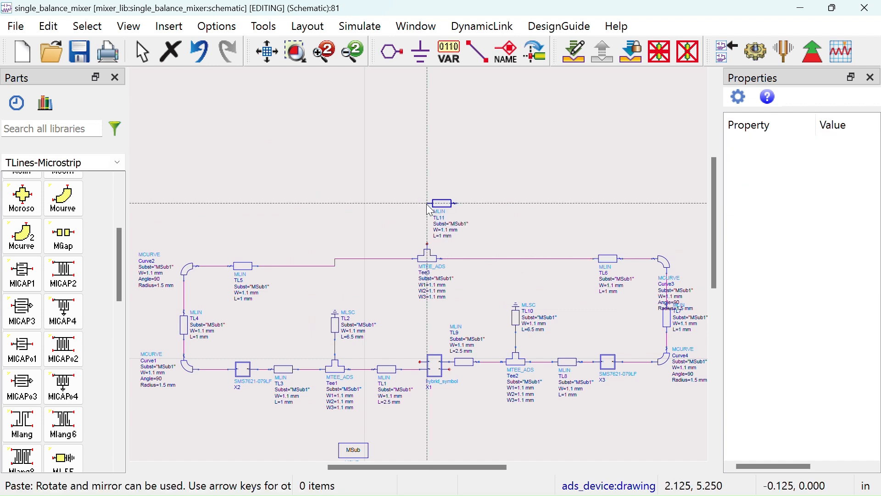
key(ctrl+r)
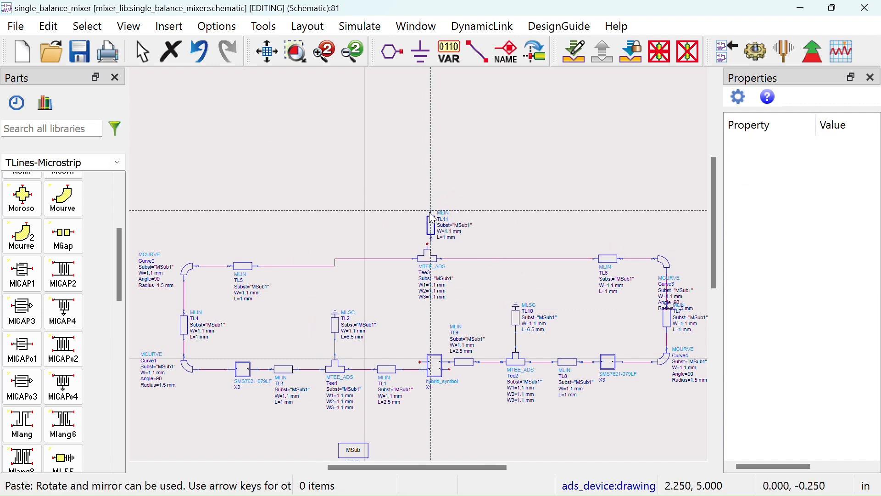
click(427, 211)
mouse_move(430, 214)
mouse_down()
mouse_move(430, 225)
mouse_move(435, 216)
mouse_up()
click(433, 258)
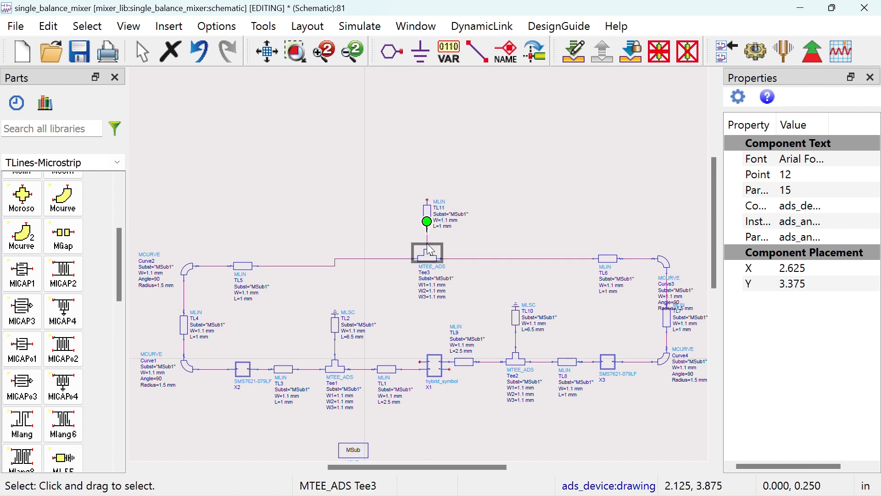
Duplicate the central MTEE_ADS, rotate the copy so its side port faces sideways, and connect it above the vertical 1 mm MLIN.
key(ctrl+c)
key(ctrl+v)
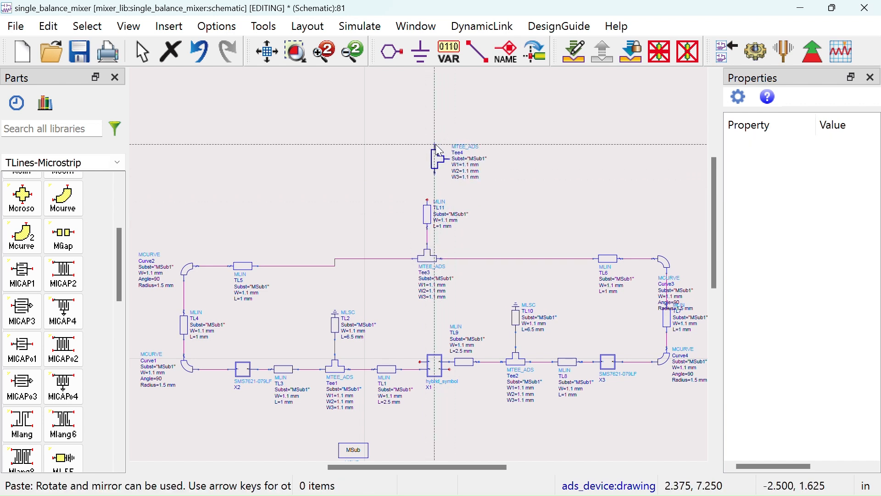
click(428, 169)
drag(428, 180, 427, 159)
scroll(441, 161, up, 2)
drag(427, 214, 340, 207)
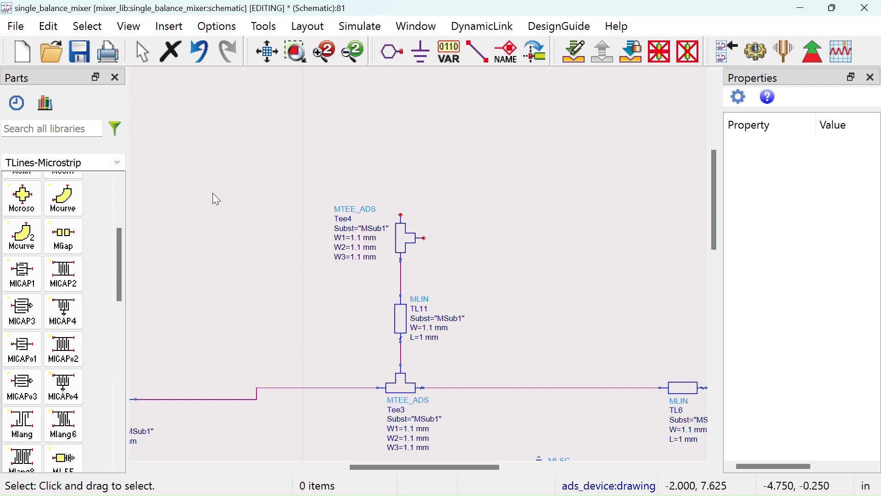
Place a lumped capacitor on the side port of the topmost tee.
click(117, 163)
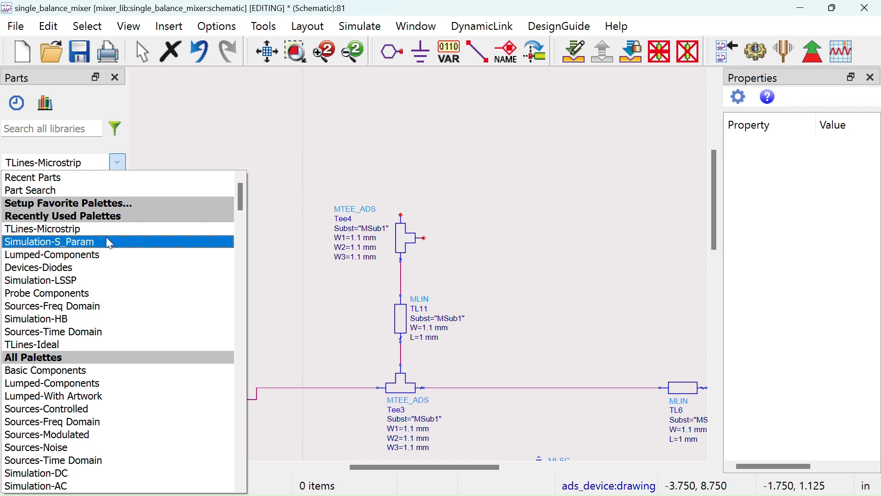
click(94, 255)
click(28, 260)
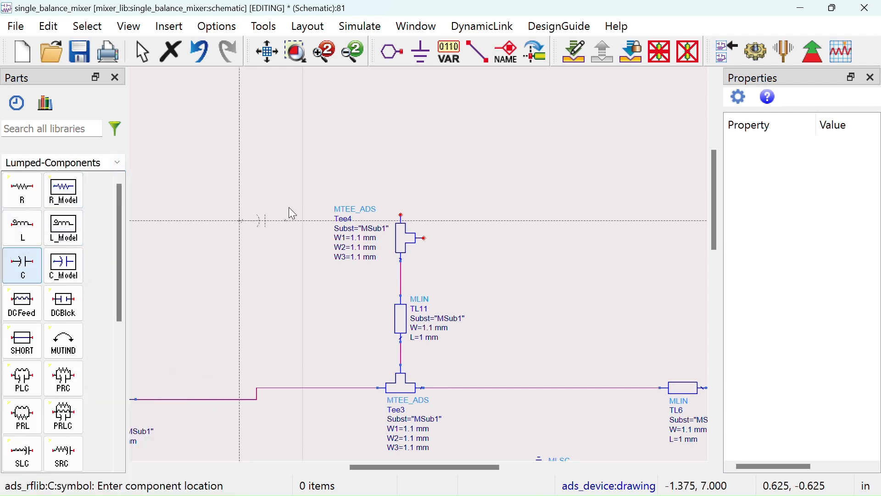
click(426, 238)
right_click(497, 168)
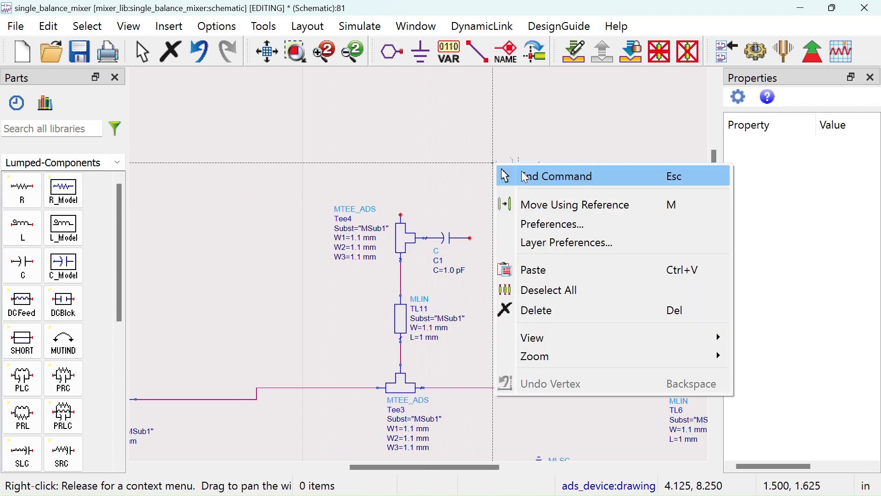
click(560, 177)
Set the new capacitor to 2.7 pF and ground its free end.
double_click(450, 239)
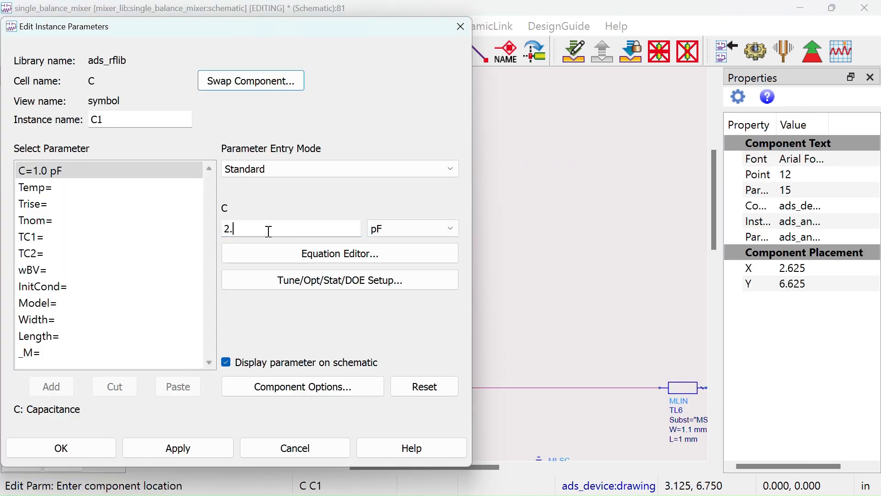
click(103, 447)
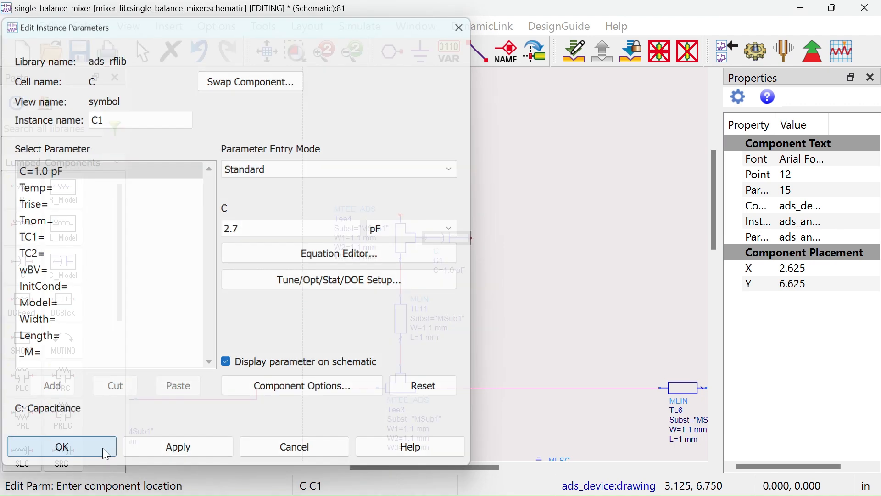
click(420, 52)
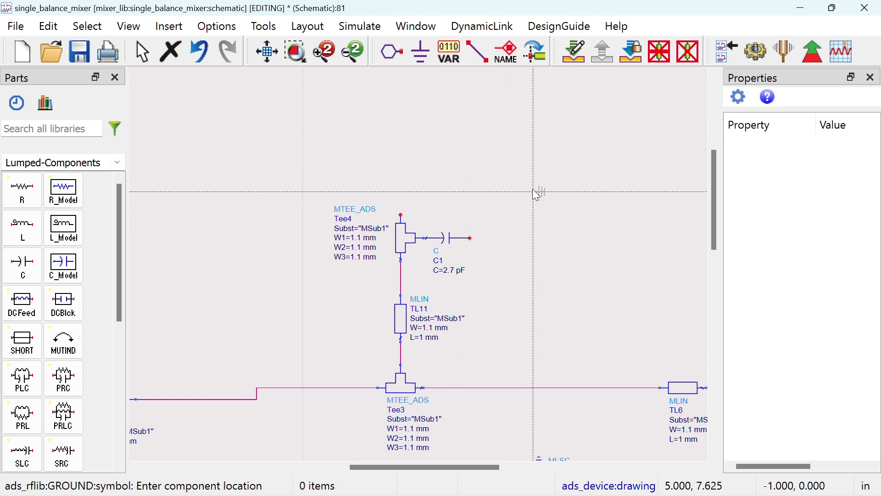
click(471, 238)
key(Escape)
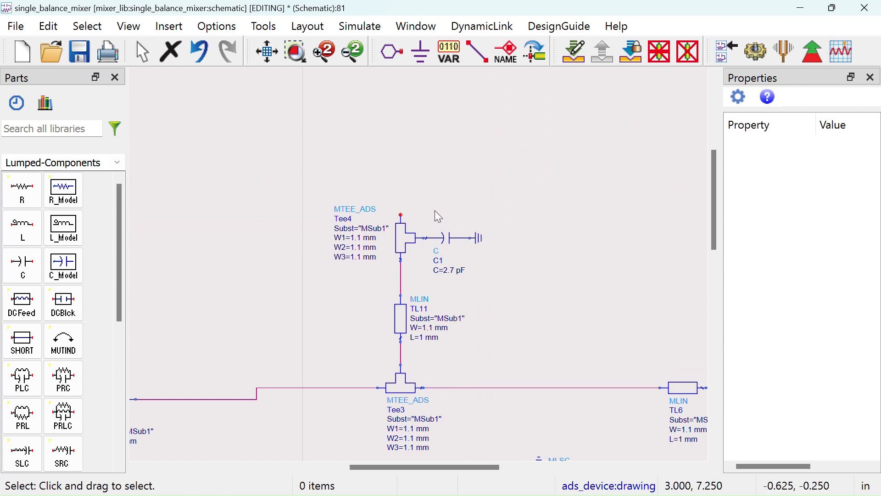
Place a vertical lumped inductor above the topmost tee.
click(22, 227)
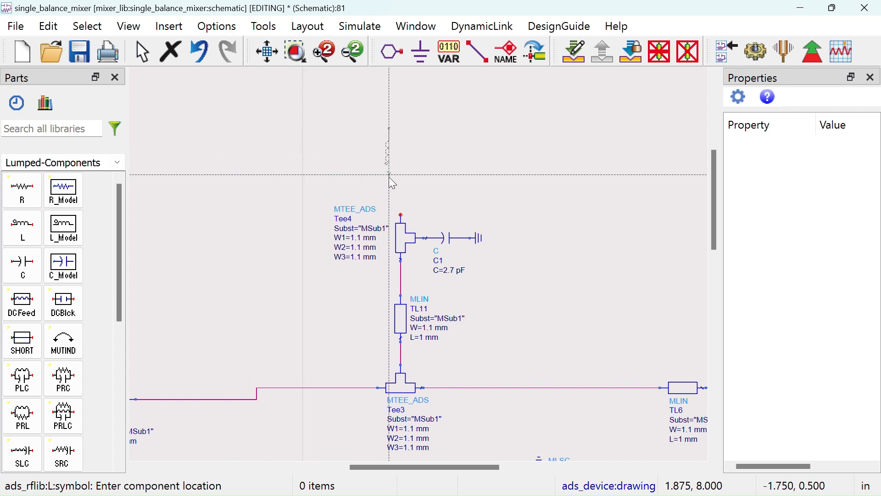
click(395, 157)
key(Escape)
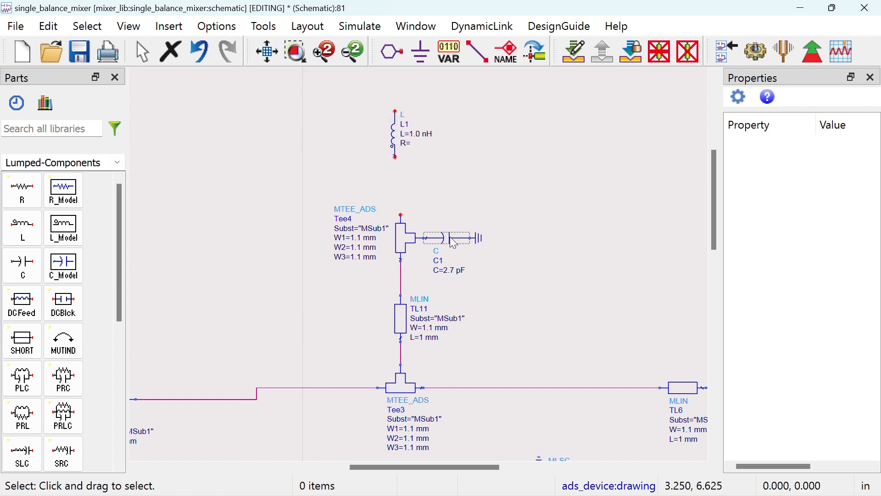
Duplicate the 2.7 pF capacitor with its ground and attach a copy to each end of the inductor.
click(452, 237)
ctrl+click(476, 237)
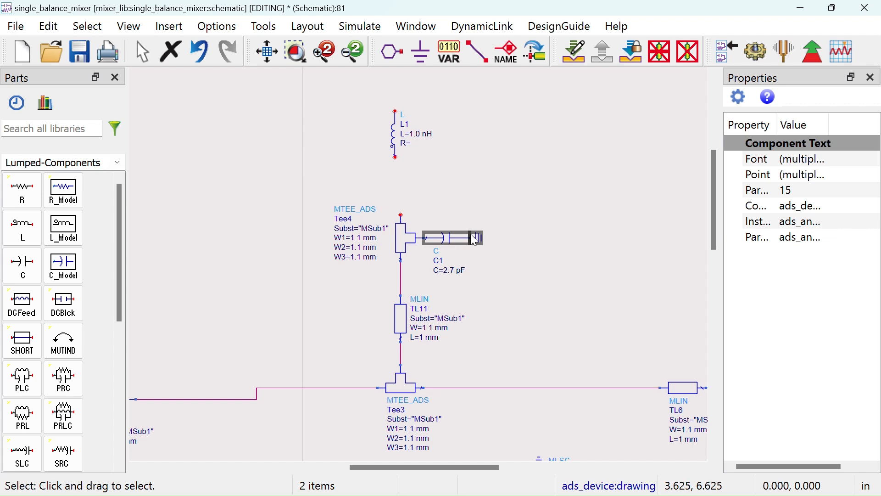
key(ctrl+c)
click(462, 188)
key(ctrl+v)
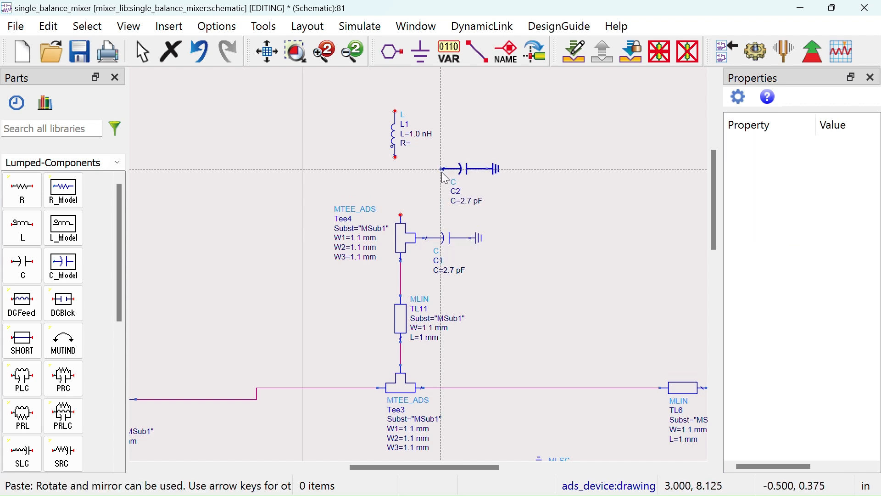
click(396, 157)
click(397, 111)
key(Escape)
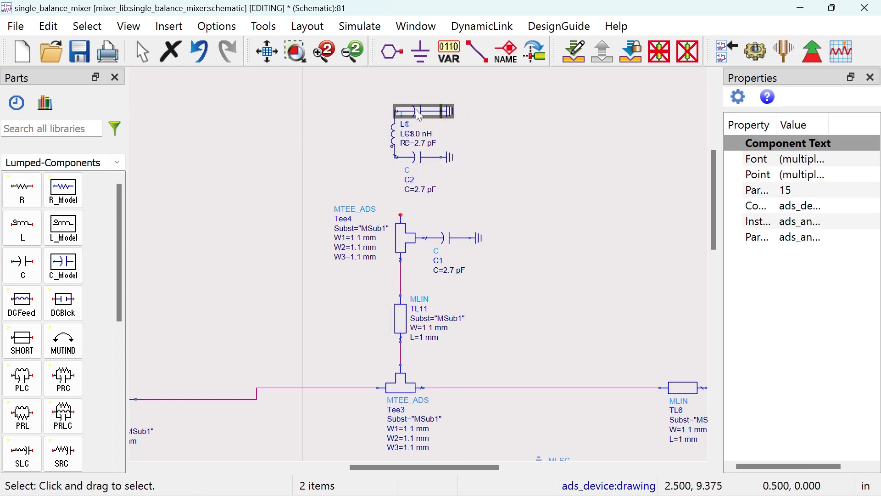
Move both shunt capacitors away from the inductor ends and wire the network to the topmost tee's open port.
drag(419, 116, 419, 79)
drag(422, 158, 425, 176)
click(360, 158)
click(478, 52)
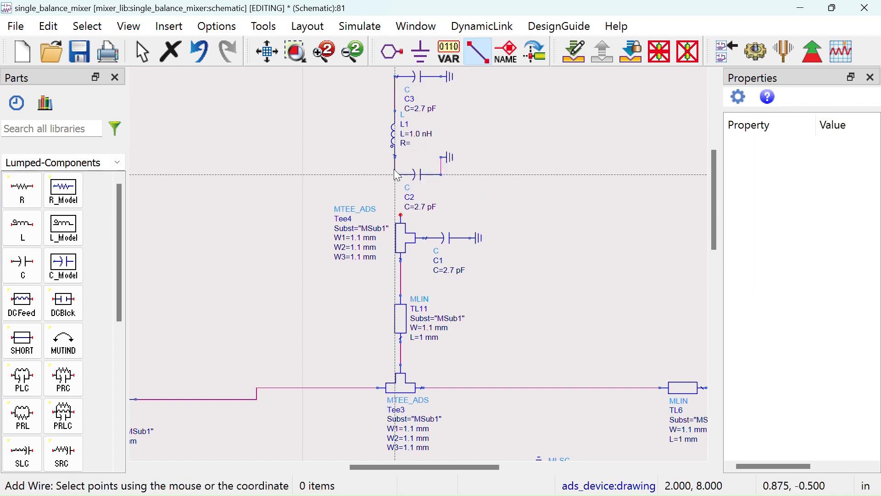
click(401, 213)
key(Escape)
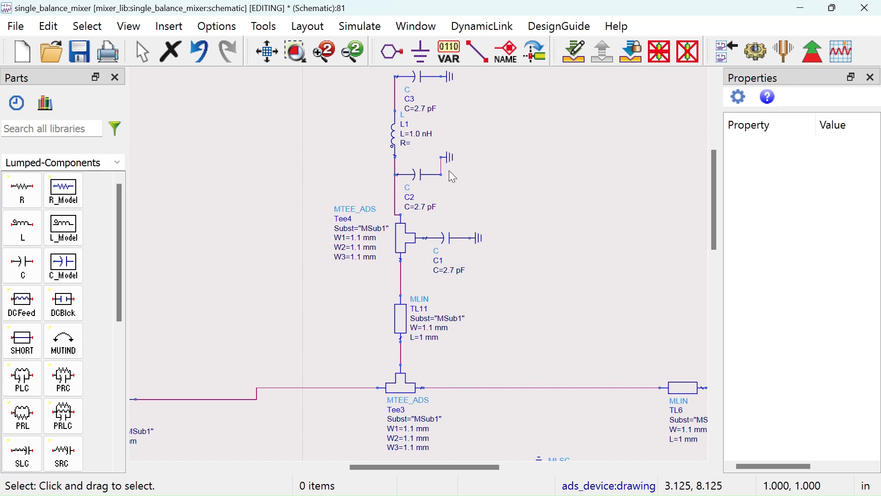
Copy the inductor with its two grounded shunt capacitors and create a new schematic in mixer_lib with the cell name LPF.
click(456, 172)
click(510, 152)
drag(510, 151, 456, 227)
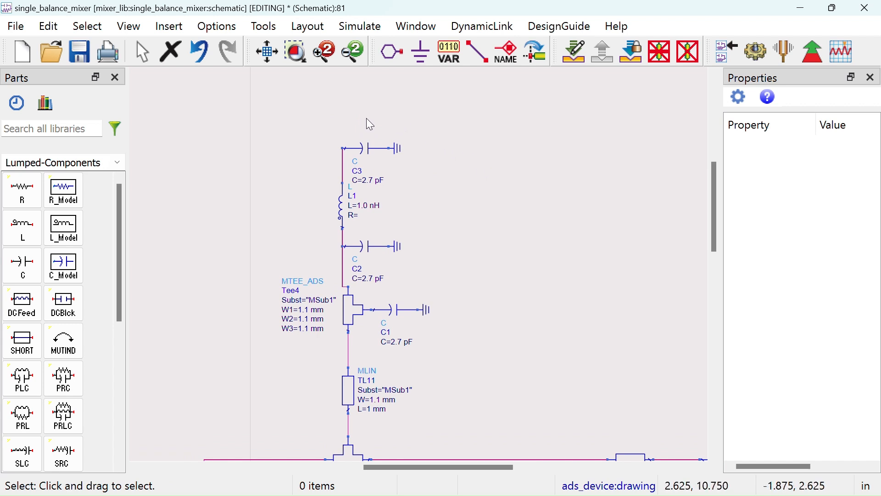
drag(313, 127, 437, 260)
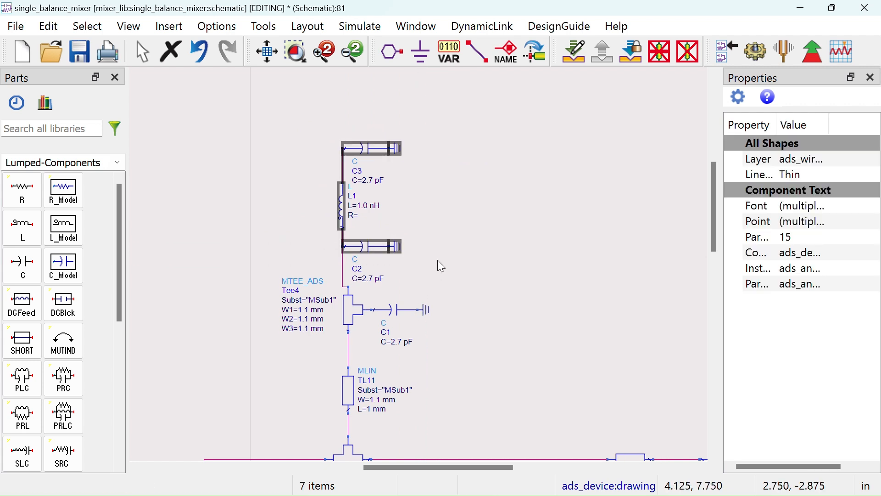
click(26, 52)
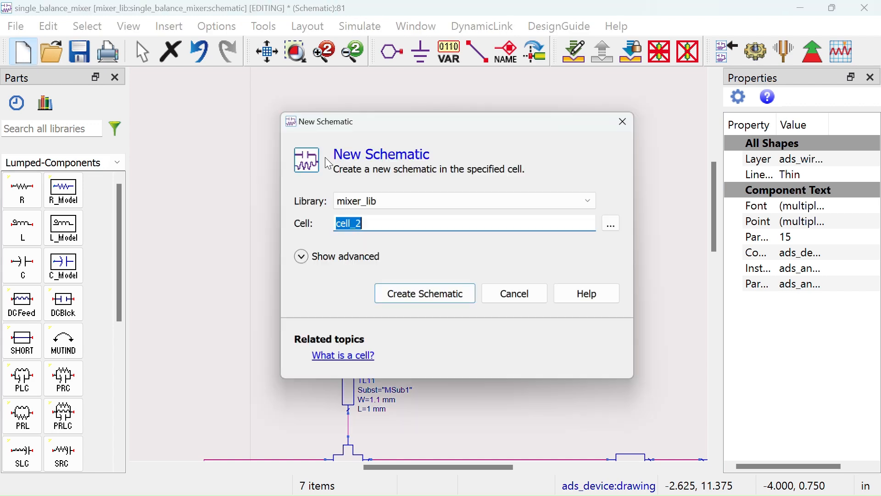
text(LPF)
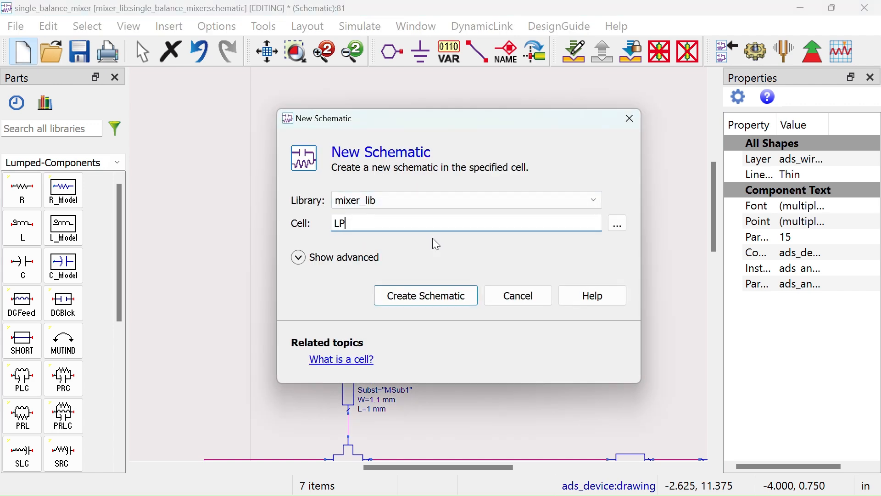
click(430, 289)
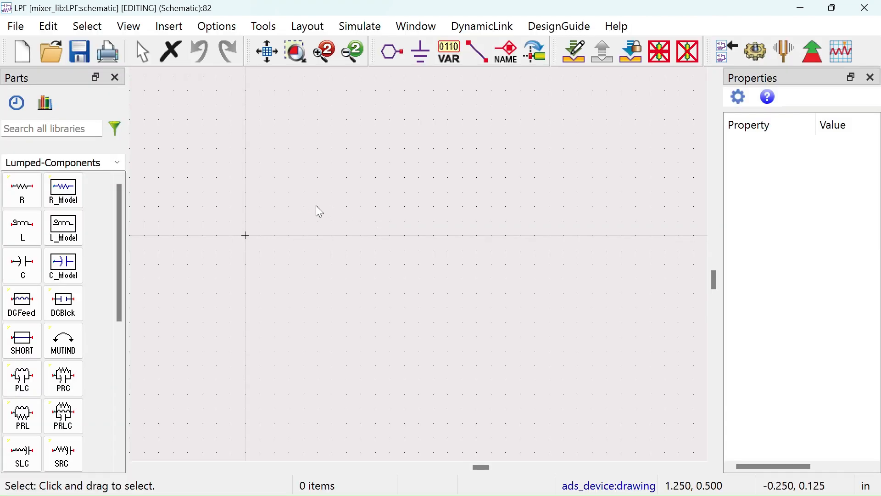
Paste the copied filter network into the LPF schematic, rotated so the inductor lies horizontally.
key(ctrl+v)
key(ctrl+r)
click(354, 235)
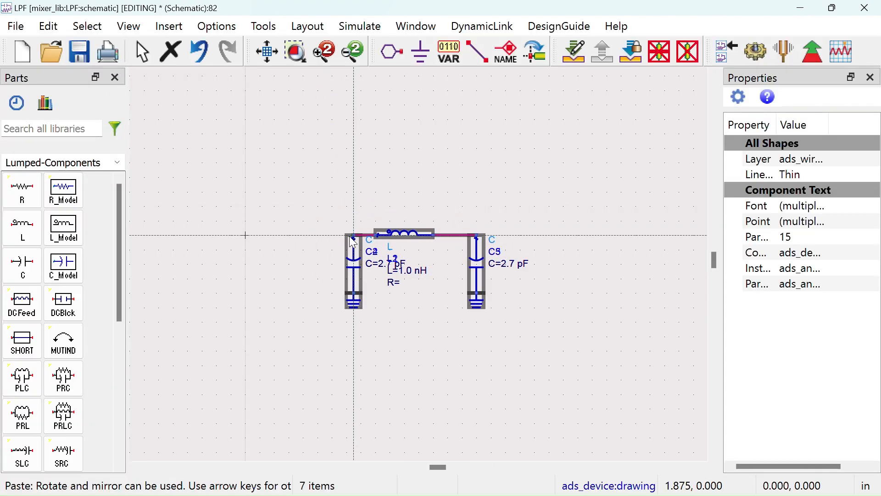
click(347, 157)
Move the first shunt capacitor's label clear of the inductor's text.
click(392, 246)
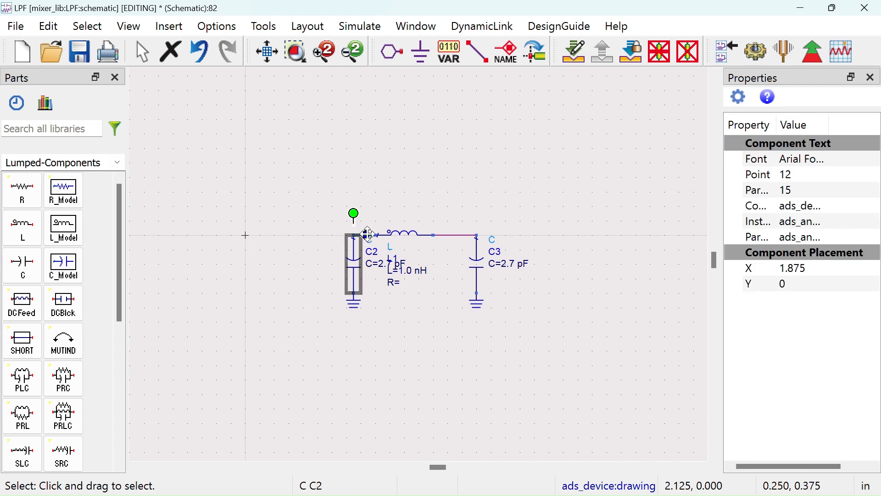
drag(361, 239, 313, 242)
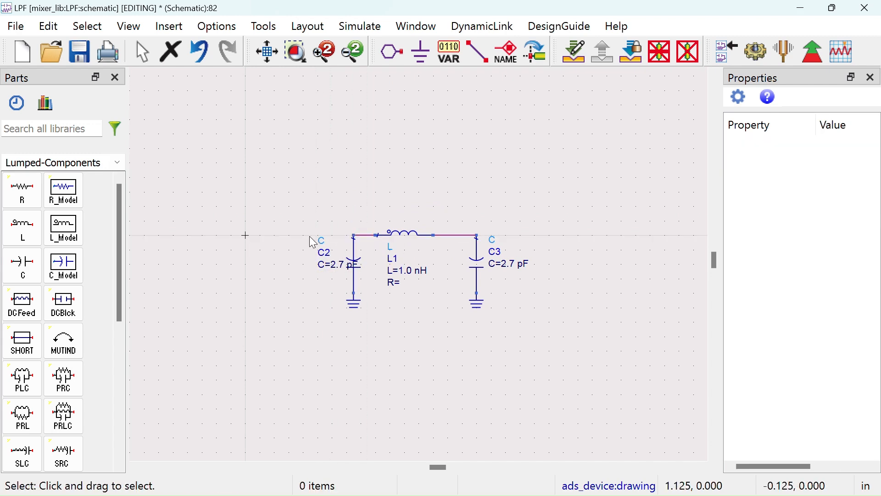
click(404, 235)
click(204, 255)
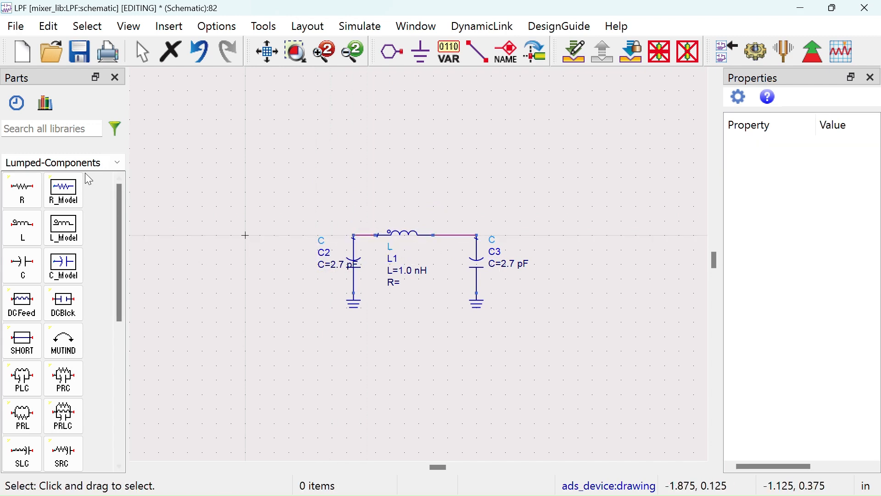
Place an S-parameter simulation controller below the filter network.
click(117, 162)
click(78, 255)
click(23, 189)
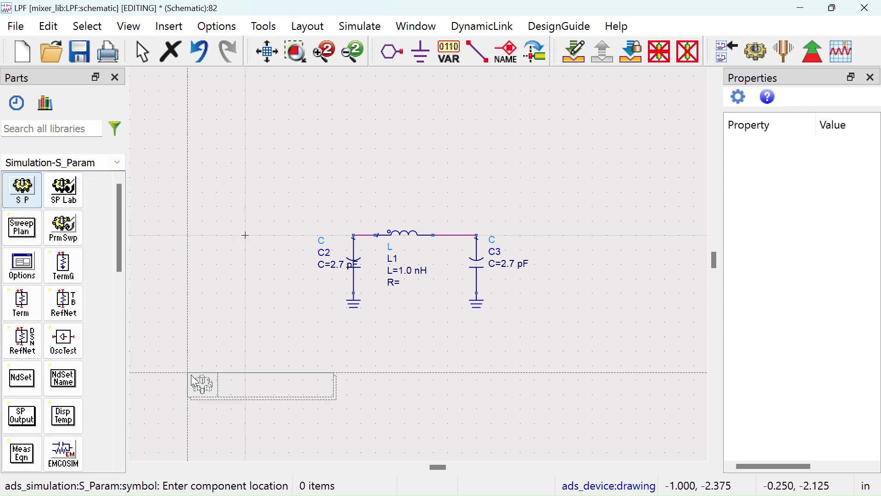
click(186, 370)
Place a 50 Ohm TermG termination on each side of the filter network.
click(64, 265)
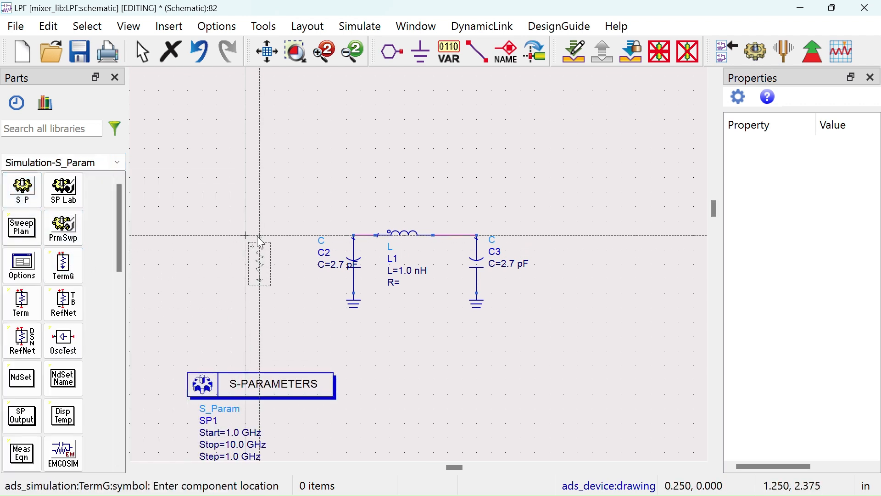
click(260, 236)
click(564, 251)
key(Escape)
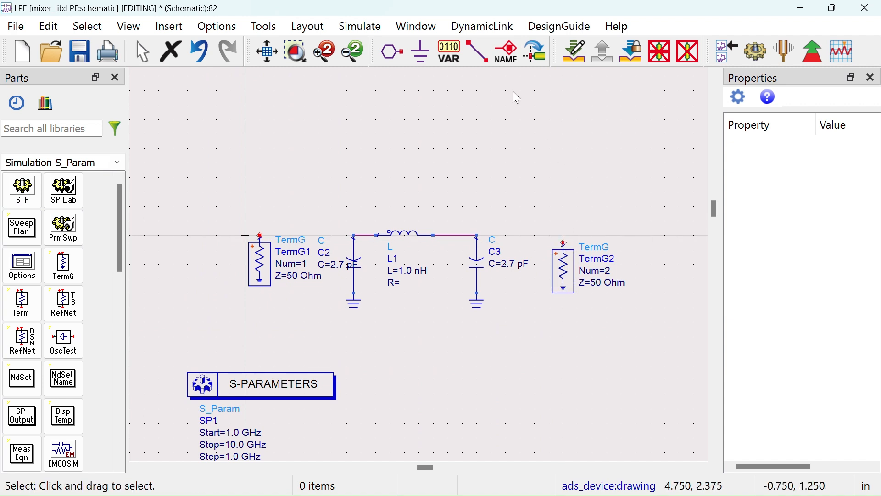
Wire both TermG terminations to the input and output ends of the filter.
click(478, 51)
click(262, 237)
click(352, 237)
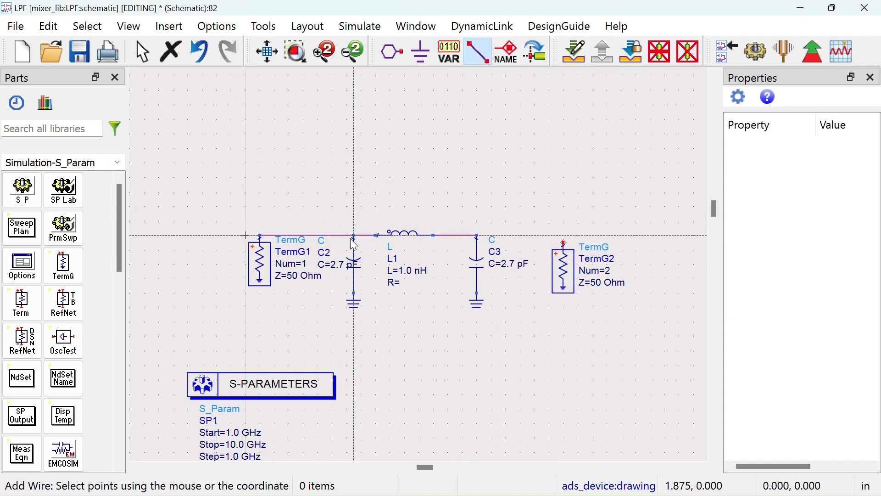
click(477, 235)
click(564, 236)
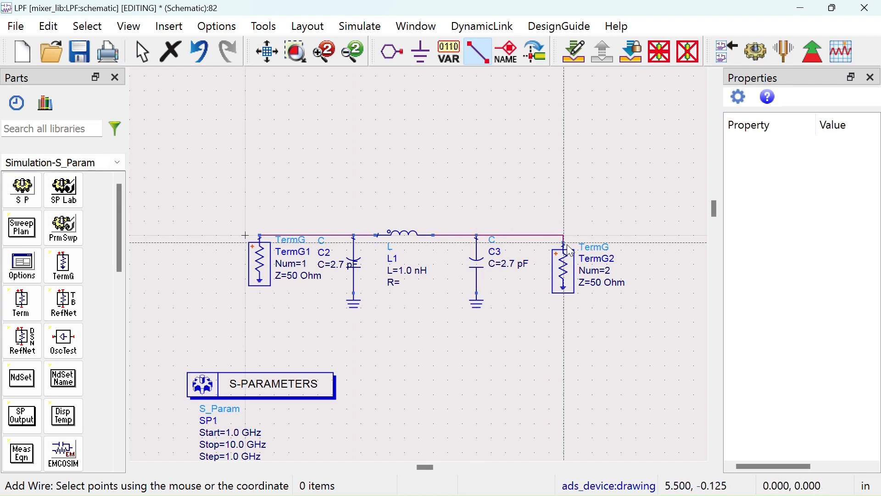
key(Escape)
Set the S-parameter sweep's start frequency to 1.0 MHz.
drag(408, 395, 397, 318)
scroll(254, 350, up, 3)
double_click(344, 281)
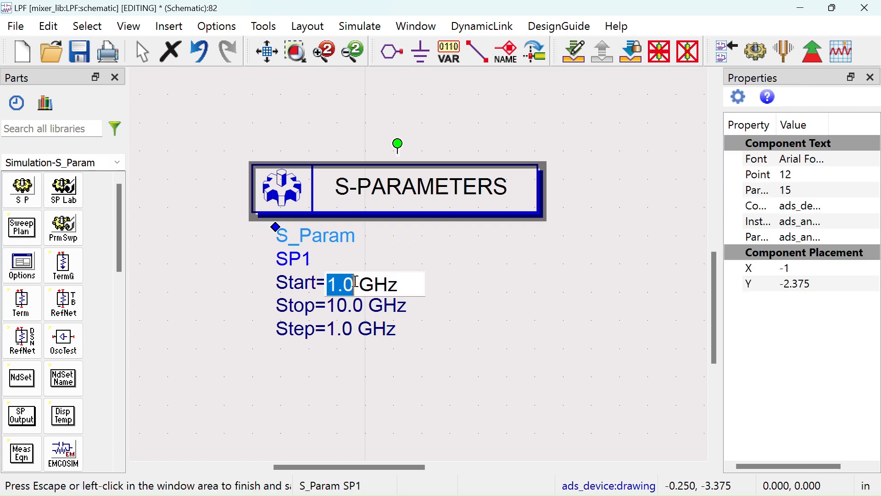
click(365, 285)
drag(362, 285, 374, 284)
text(M)
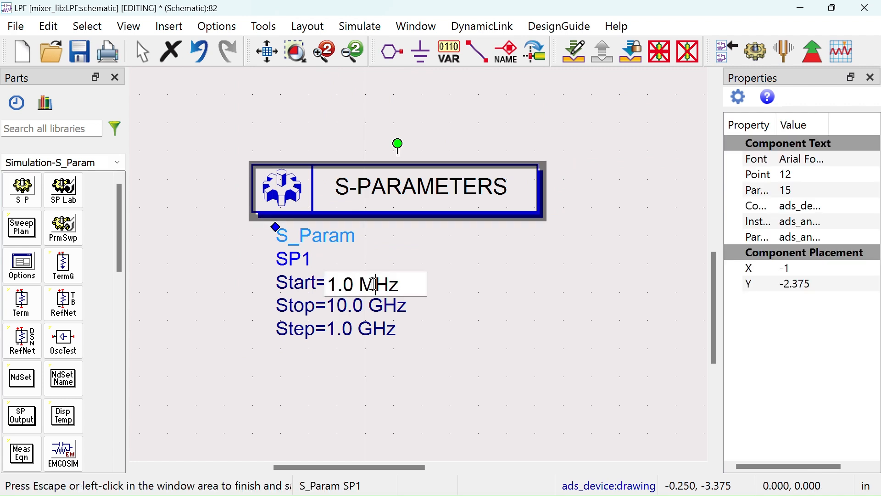
click(488, 289)
Set the S-parameter sweep's stop frequency to 1 GHz and its step to 1.0 MHz.
double_click(363, 306)
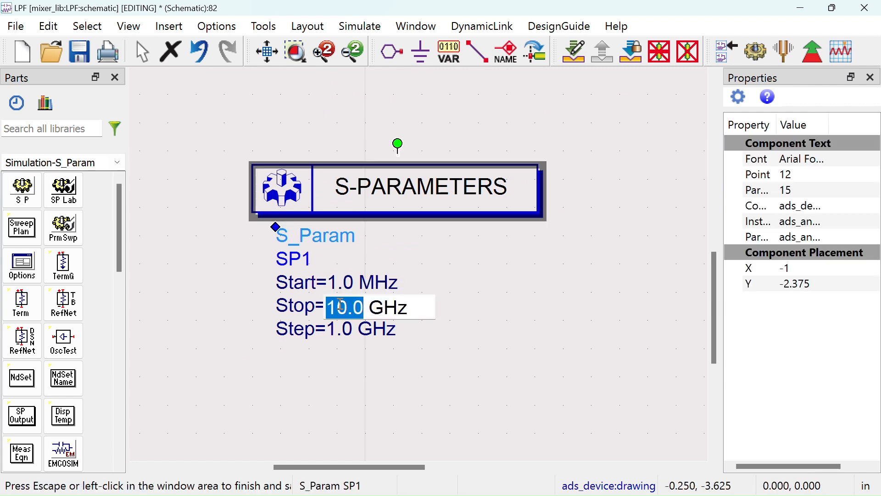
text(1)
click(444, 338)
double_click(367, 330)
click(359, 330)
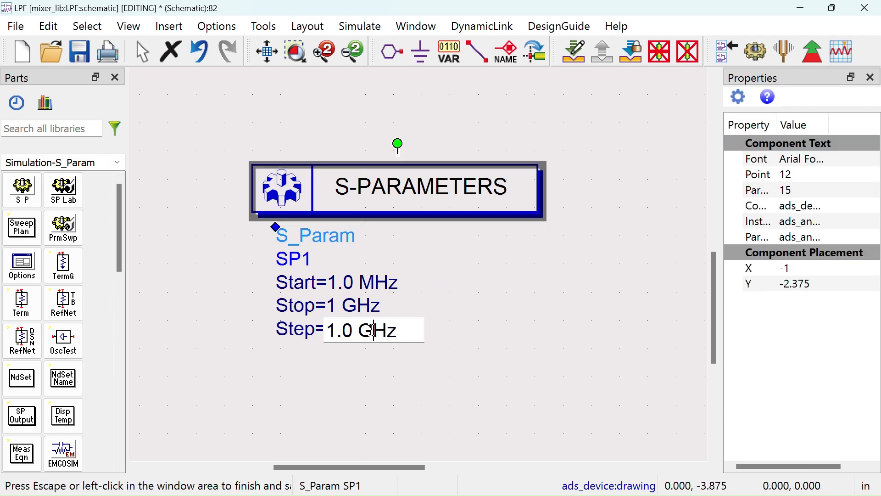
drag(359, 330, 367, 329)
text(M)
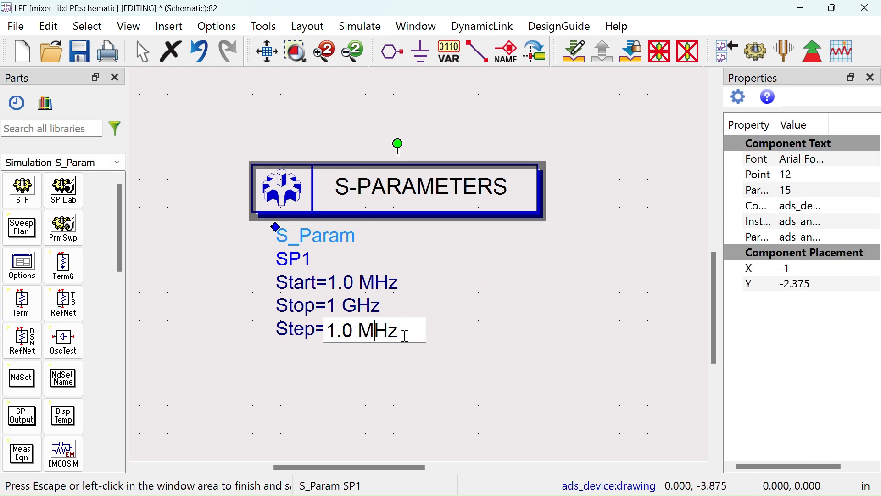
Set the capacitance of both shunt capacitors, C3 and C2, in the LPF schematic to 10 pF.
click(478, 319)
scroll(438, 257, down, 3)
drag(505, 205, 371, 320)
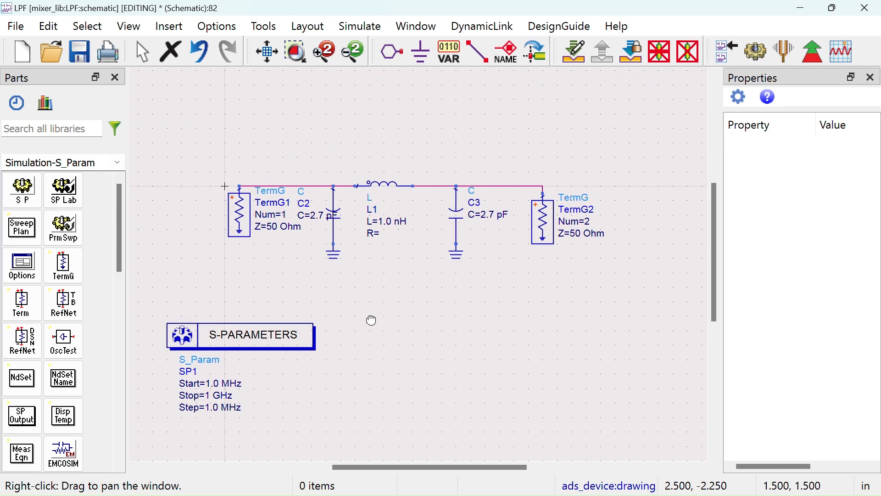
double_click(488, 214)
text(10 pF)
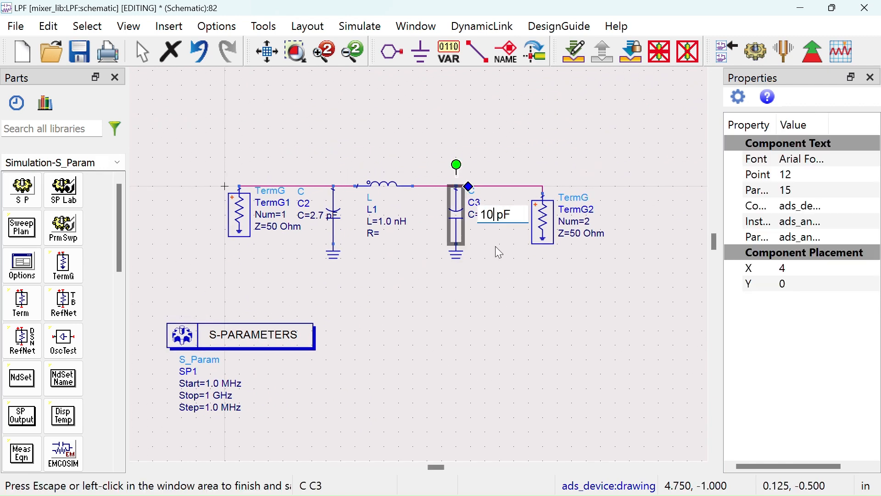
click(499, 252)
double_click(317, 215)
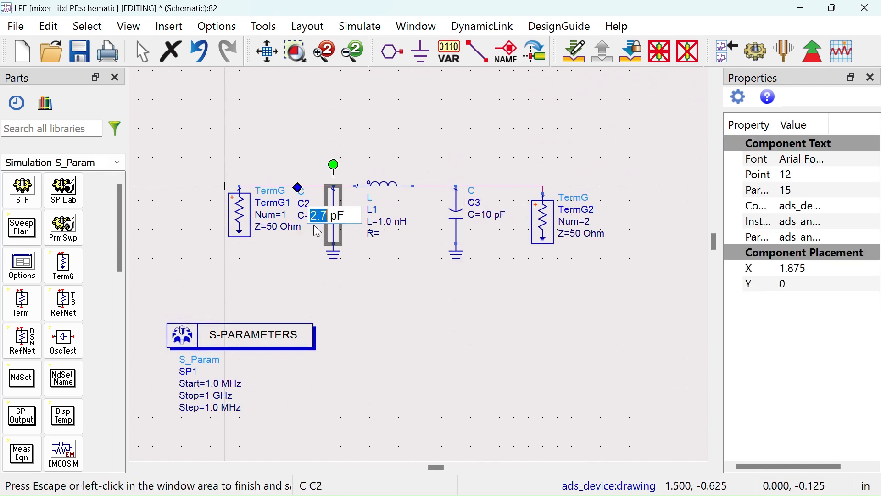
text(10)
click(415, 312)
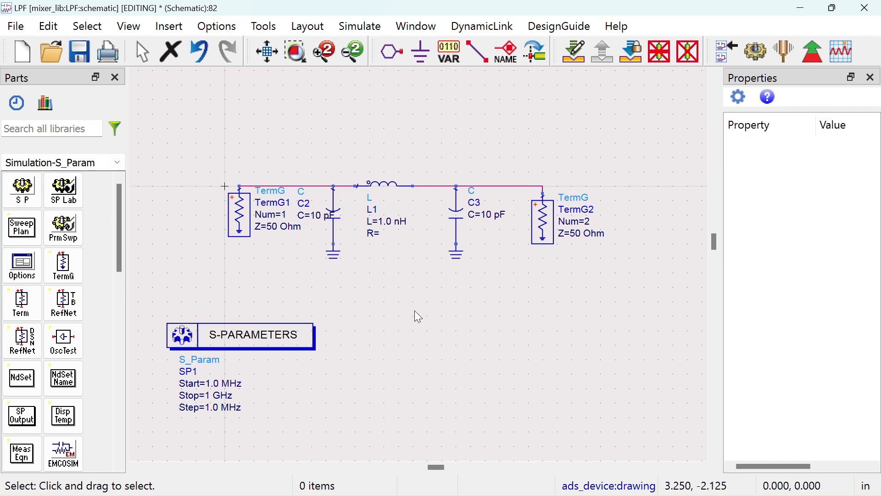
Set the filter inductor L1 to 67 nH and save the LPF schematic.
double_click(384, 185)
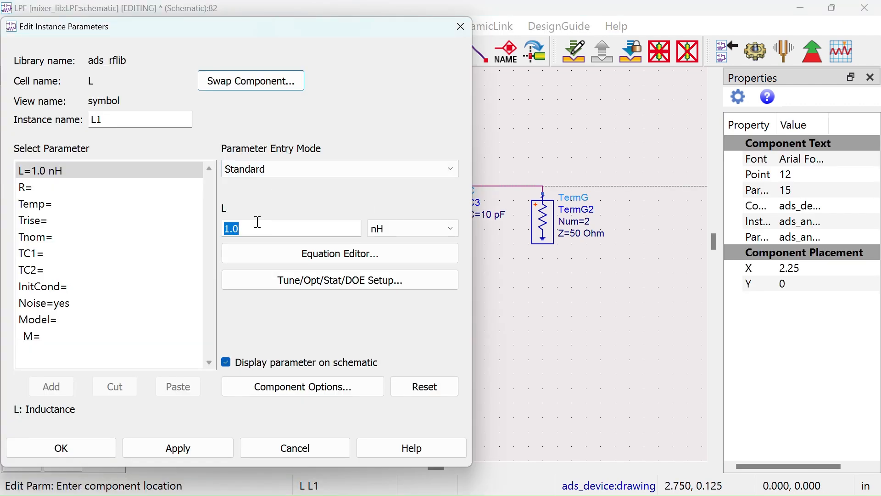
click(160, 446)
click(61, 448)
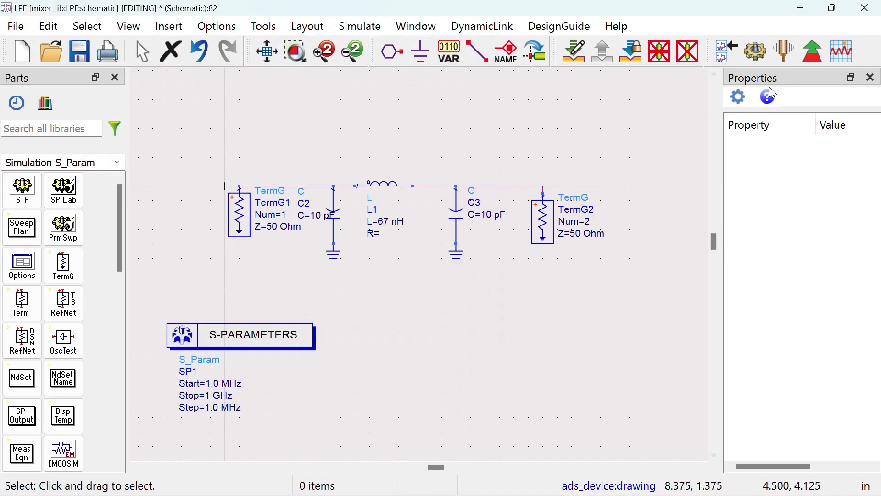
click(72, 49)
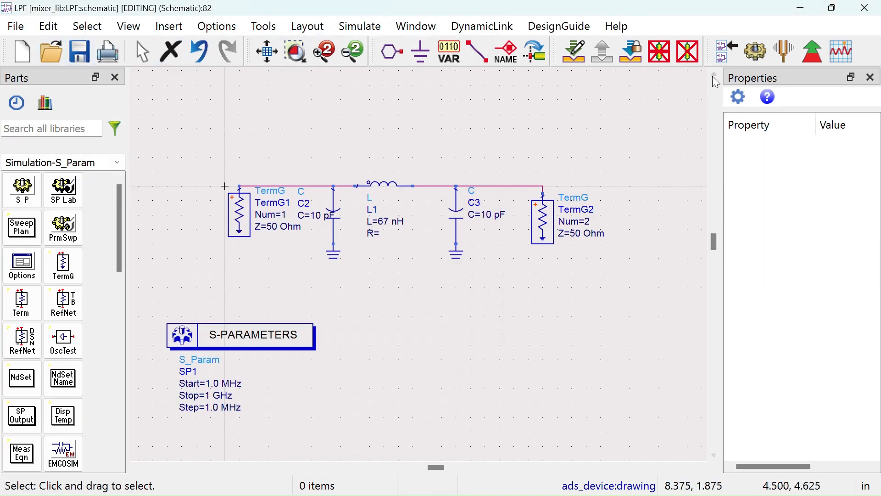
Try to simulate the LPF schematic, and close the simulation status window.
click(756, 53)
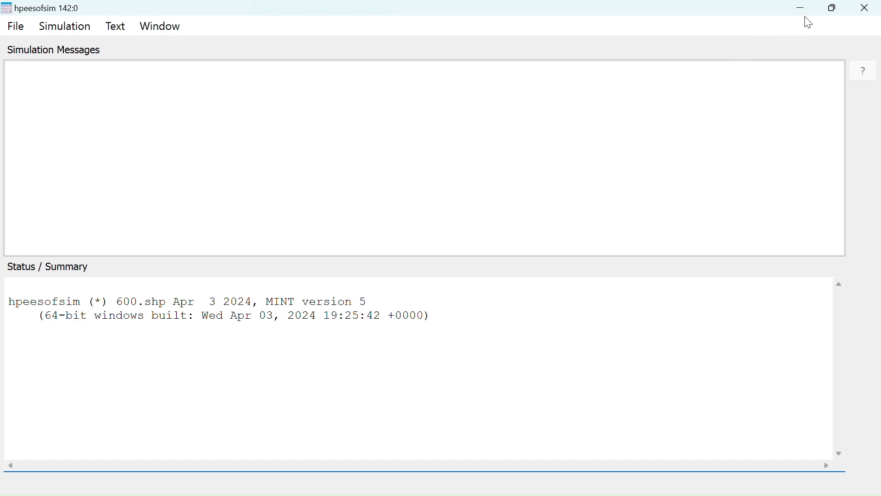
click(833, 8)
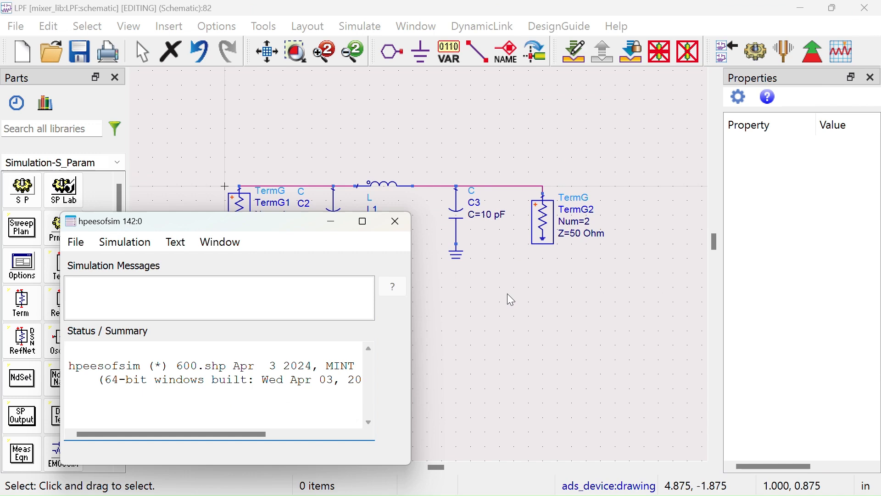
drag(288, 227, 568, 170)
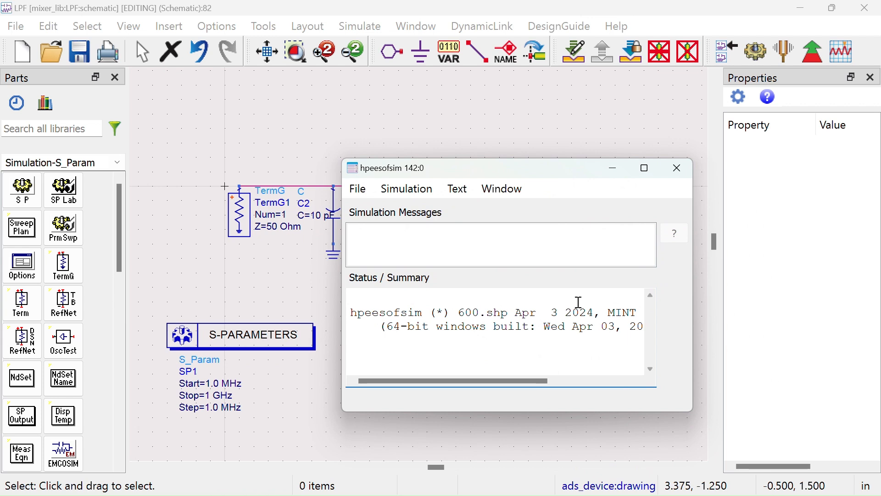
drag(522, 174, 472, 388)
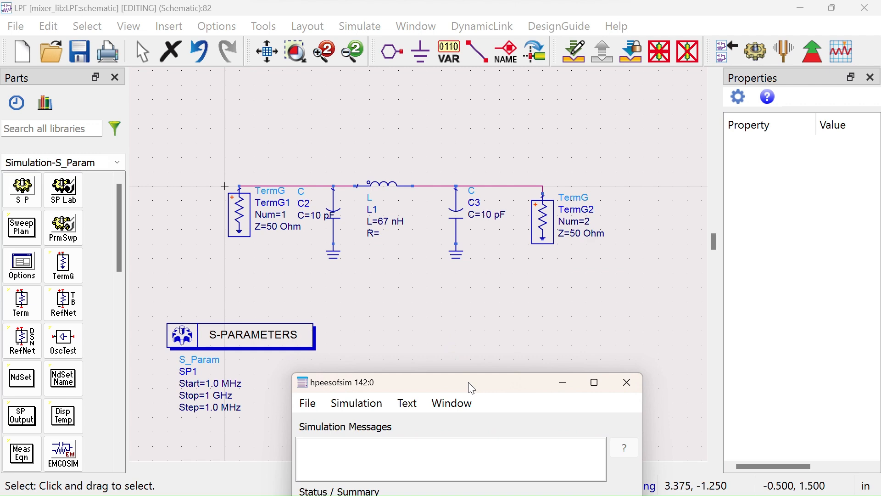
drag(472, 388, 480, 175)
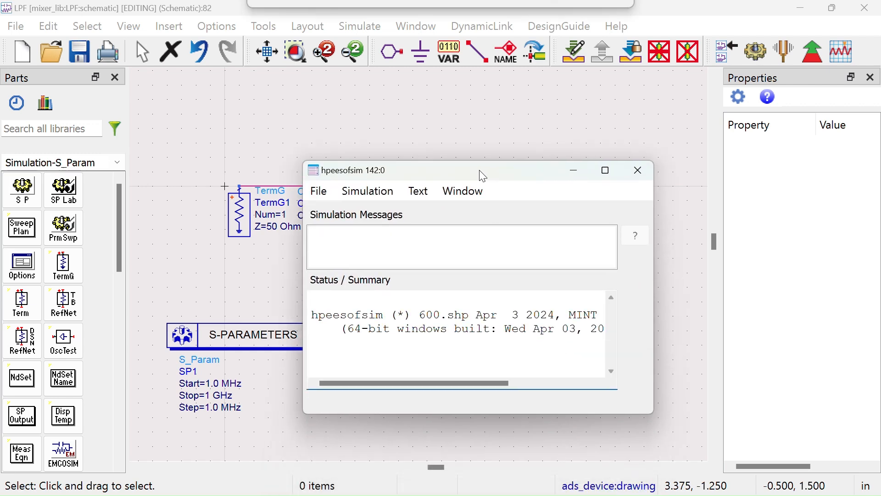
click(635, 170)
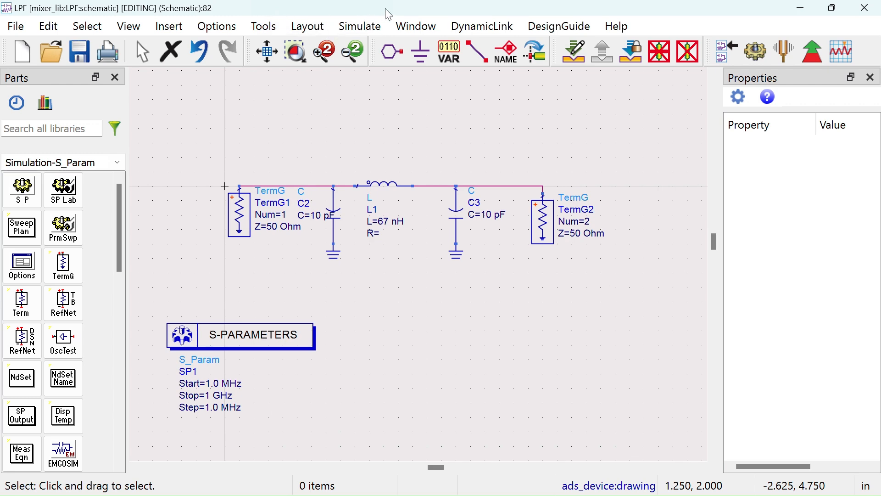
Stop and release the simulator, and run the LPF S-parameter simulation again.
click(360, 26)
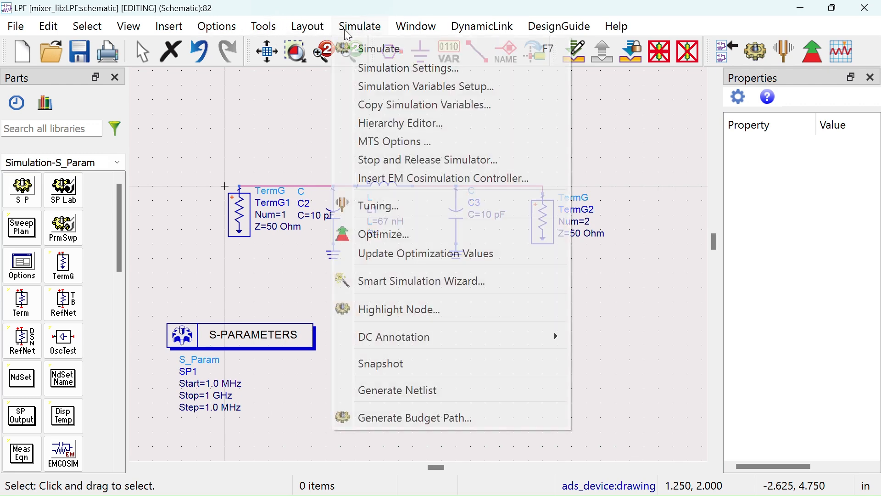
click(456, 160)
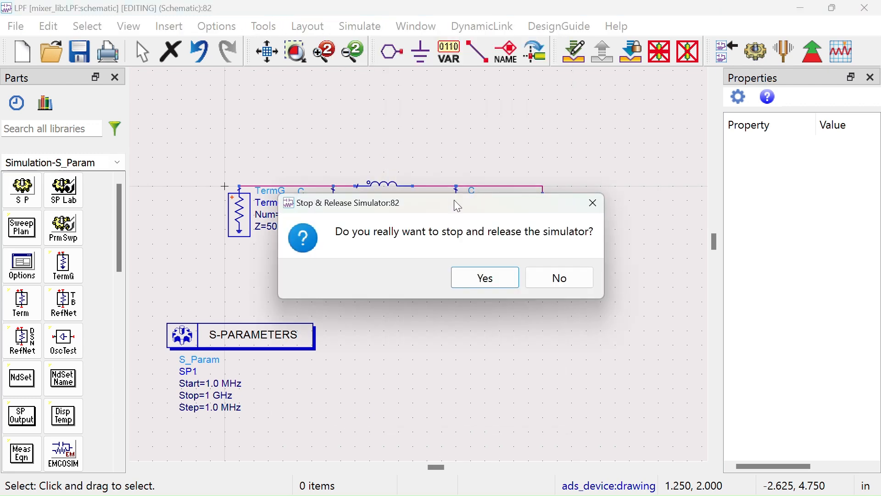
click(490, 279)
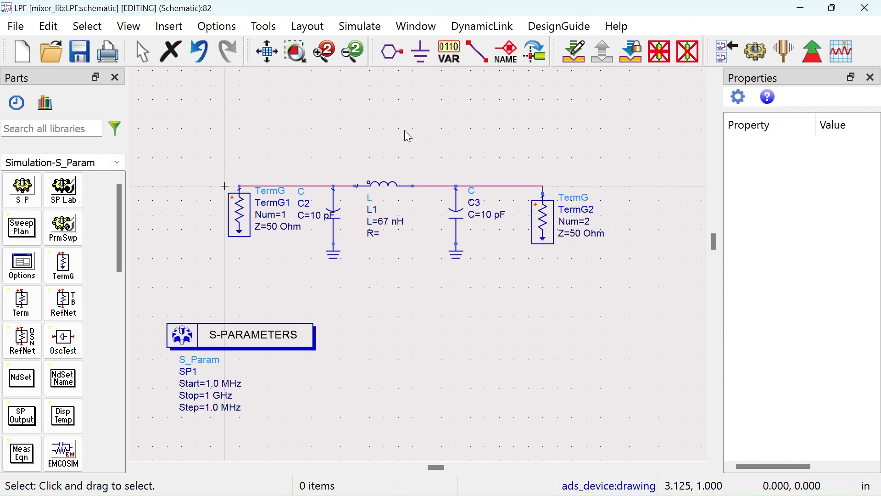
click(757, 52)
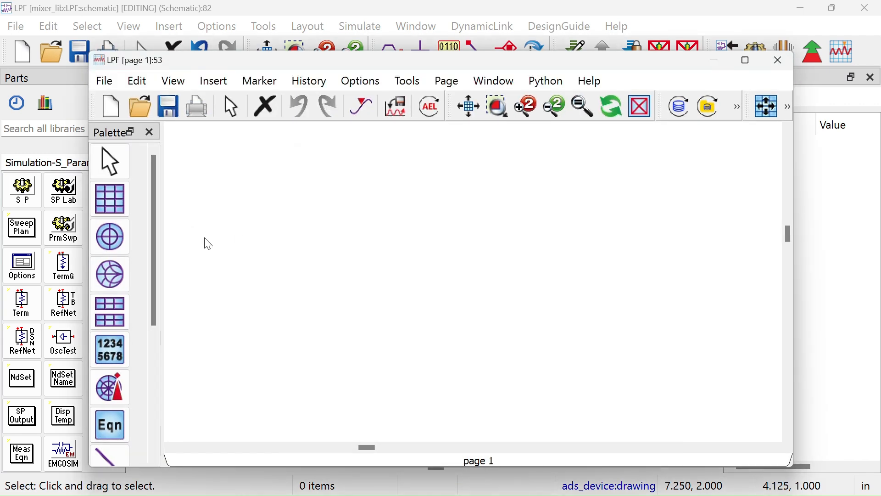
Add a rectangular plot of S(1,1) and S(1,2) in dB to the LPF data display.
click(121, 204)
click(279, 215)
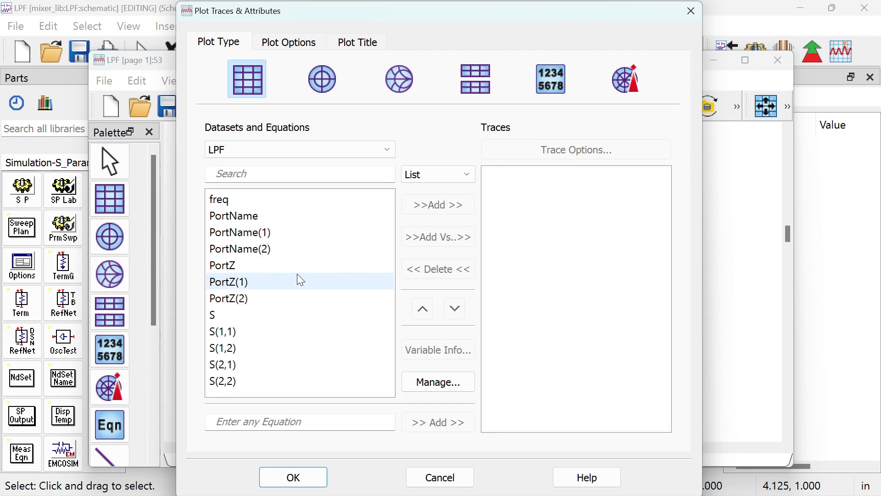
click(265, 333)
shift+click(248, 349)
click(429, 209)
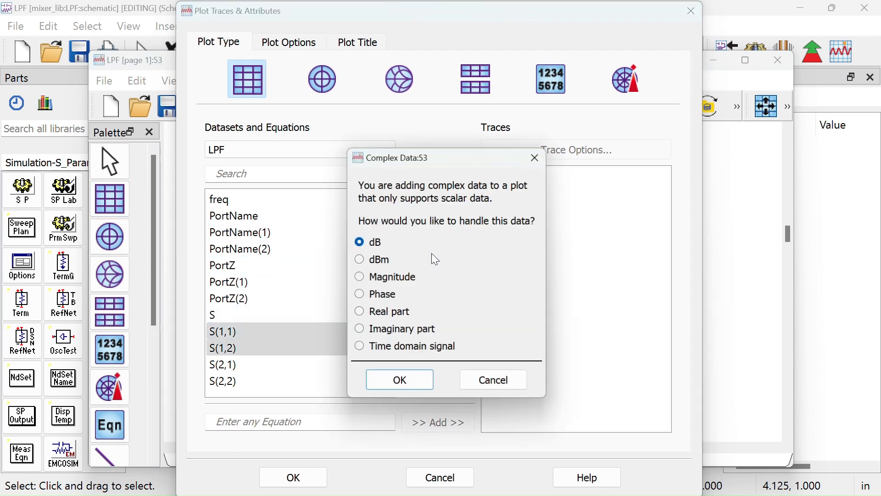
click(399, 380)
click(303, 478)
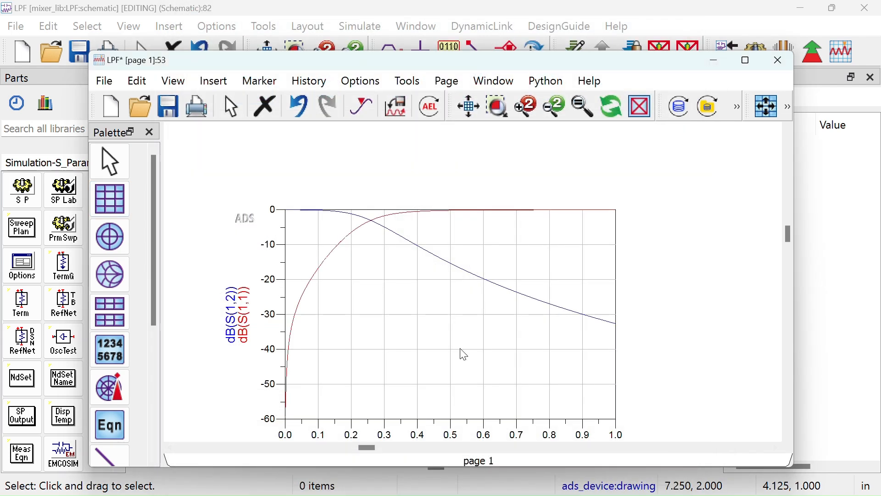
Insert a marker on the dB(S(1,2)) trace and move it to 98 MHz.
click(362, 106)
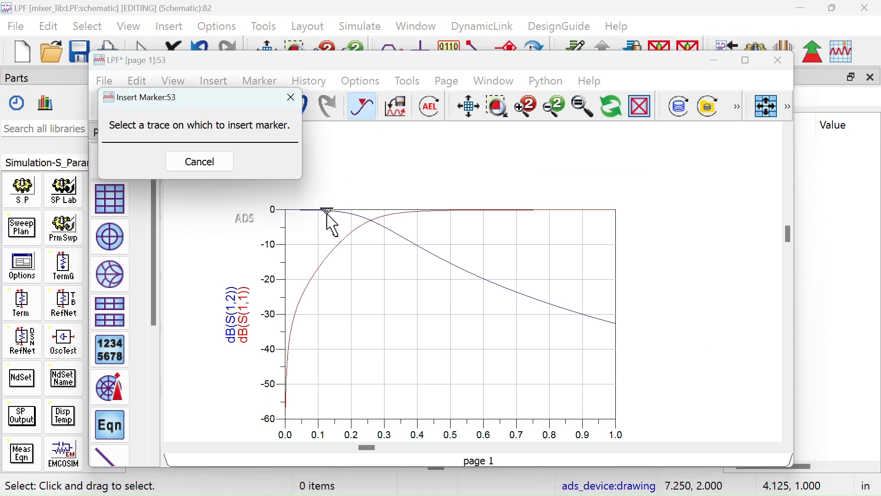
click(328, 209)
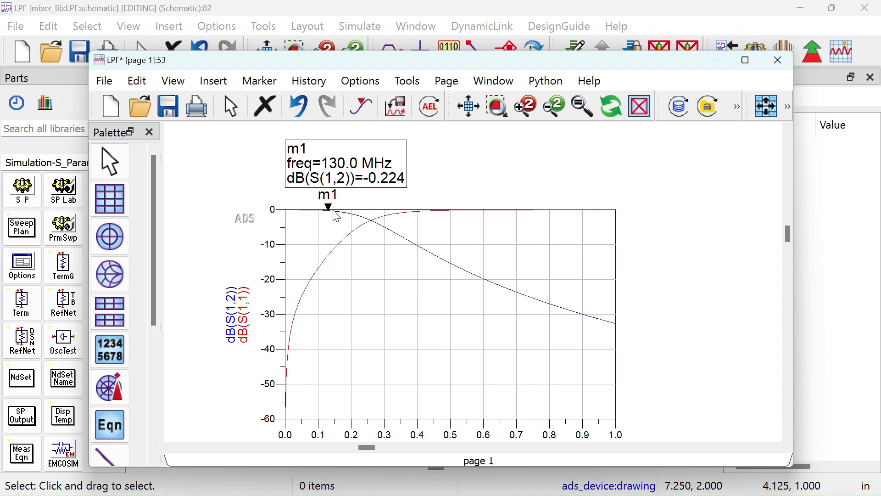
key(Left)
key(Left)
key(Left)
key(Left)
key(Left)
key(Left)
key(Left)
key(Left)
key(Left)
key(Left)
key(Left)
key(Left)
key(Left)
key(Left)
key(Left)
key(Left)
key(Left)
key(Left)
key(Left)
key(Left)
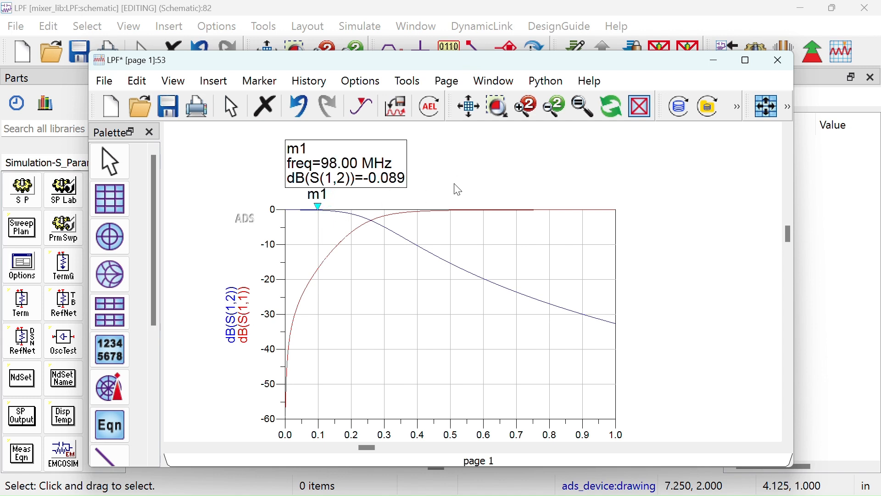
Save the LPF data display and close it, together with the simulation status window and the LPF schematic.
click(176, 106)
click(777, 60)
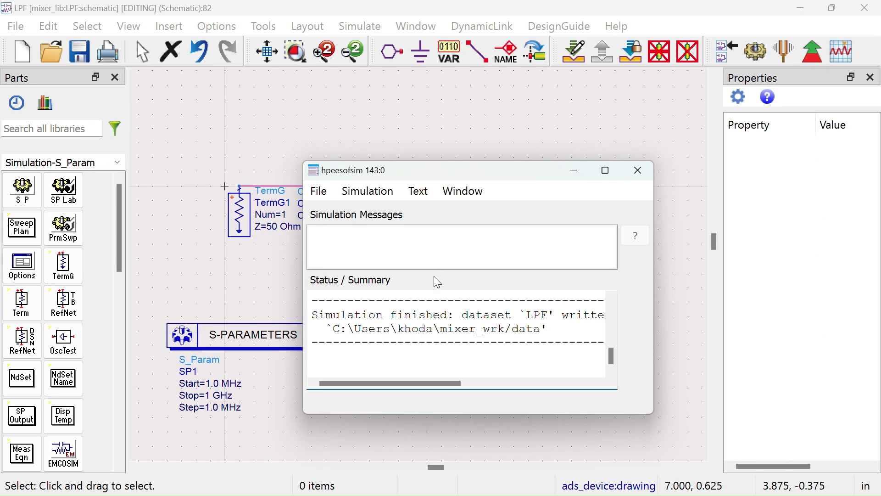
click(644, 171)
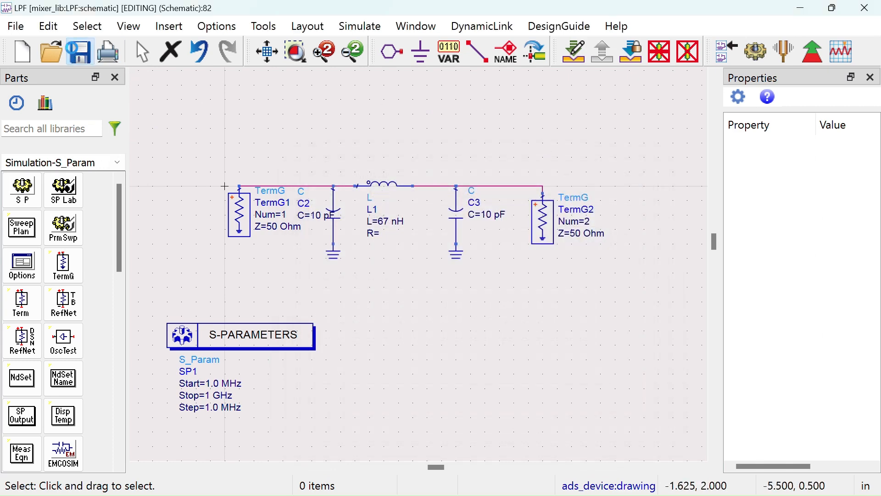
click(865, 8)
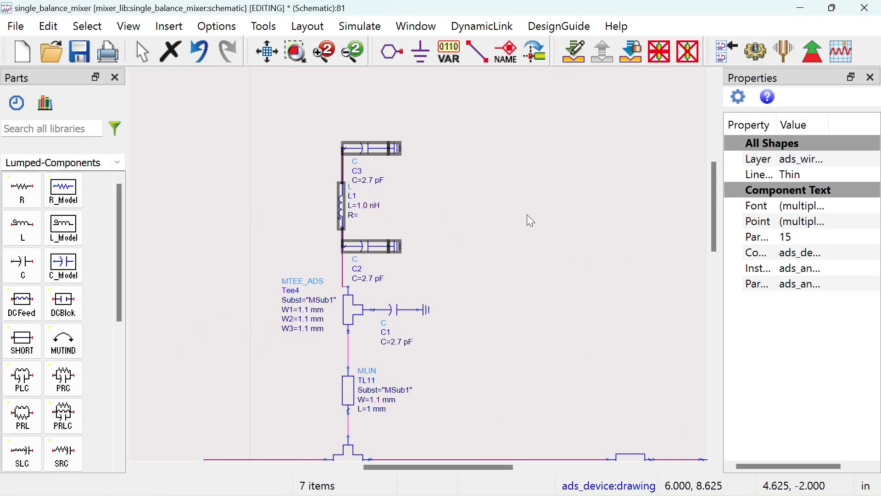
Set inductor L1 in the single_balance_mixer schematic to 67 nH.
click(523, 213)
click(360, 205)
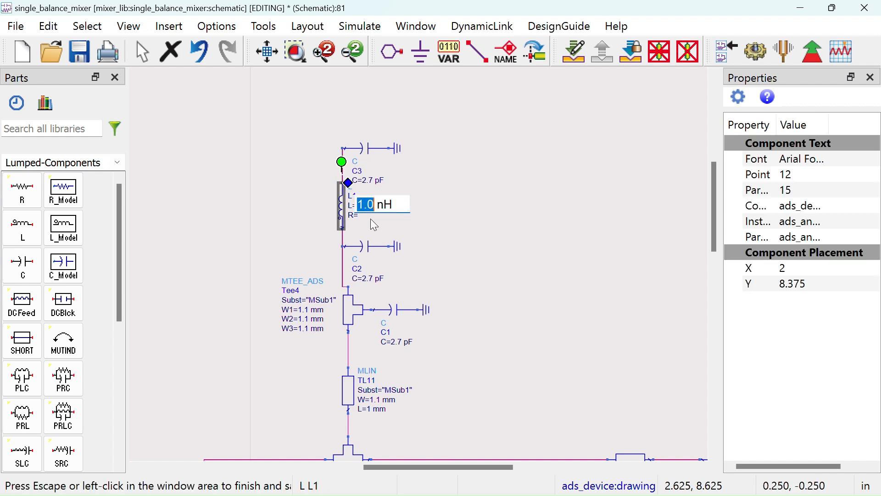
text(67)
click(448, 197)
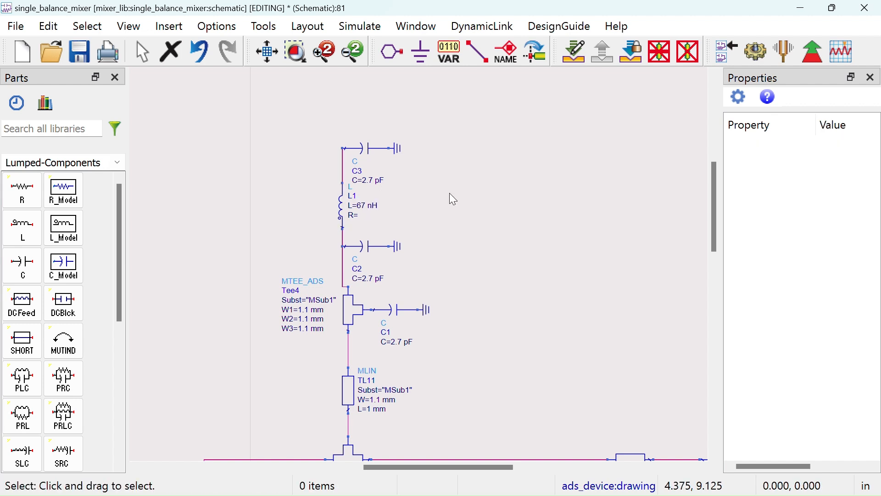
Set the mixer's filter capacitors C3 and C2 to 10 pF and save the schematic.
click(369, 180)
text(10 pF)
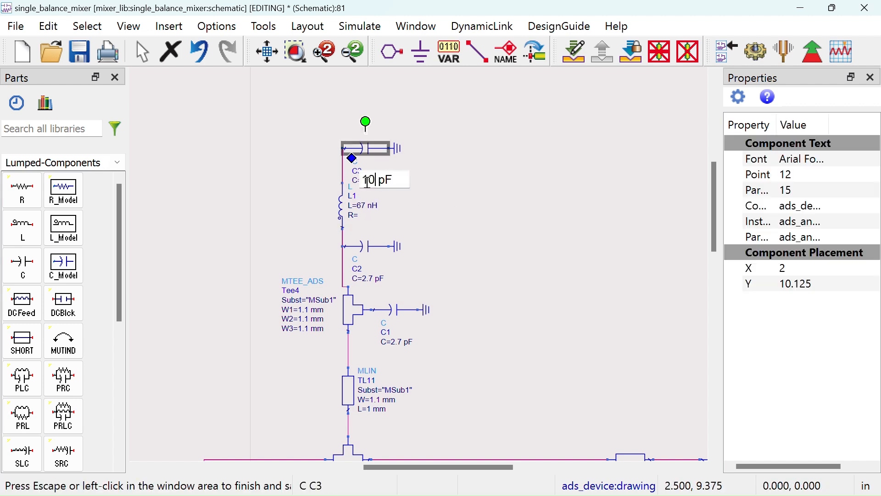
click(458, 202)
click(373, 277)
text(10 pF)
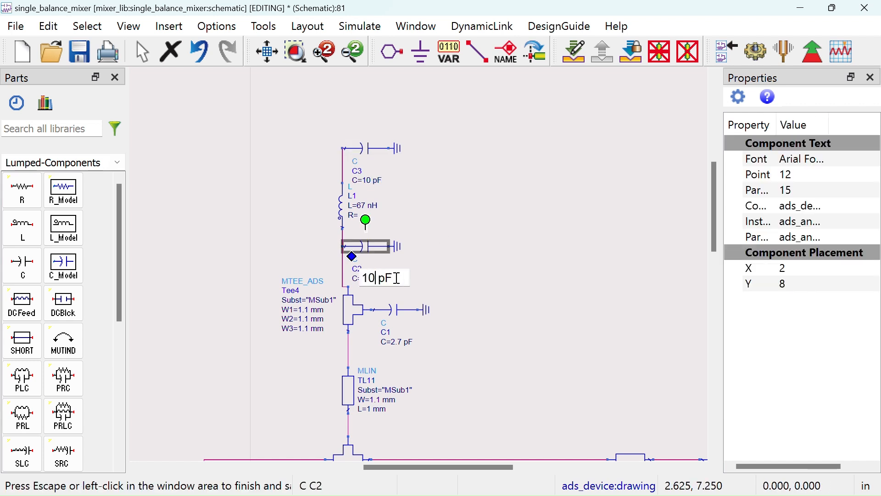
click(495, 209)
key(ctrl+s)
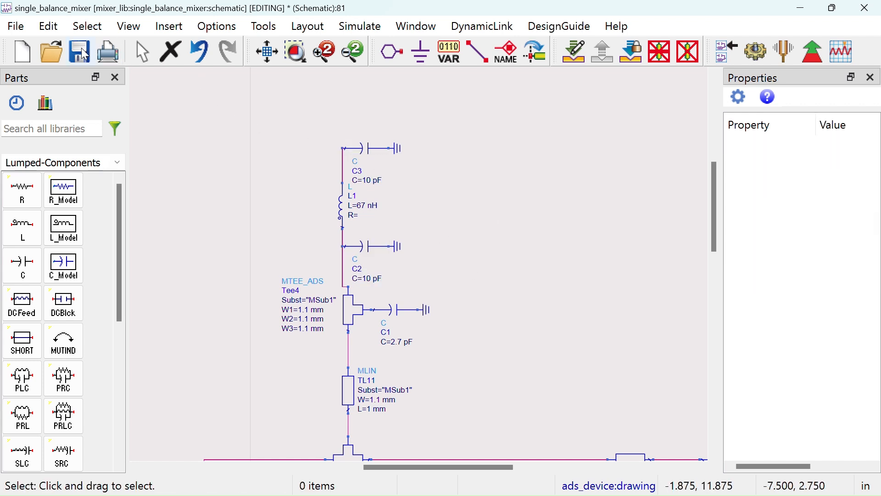
Place pins P1 and P2 on ports P1 and P4 of the hybrid_symbol X1 in the mixer schematic.
scroll(402, 252, down, 3)
key(f)
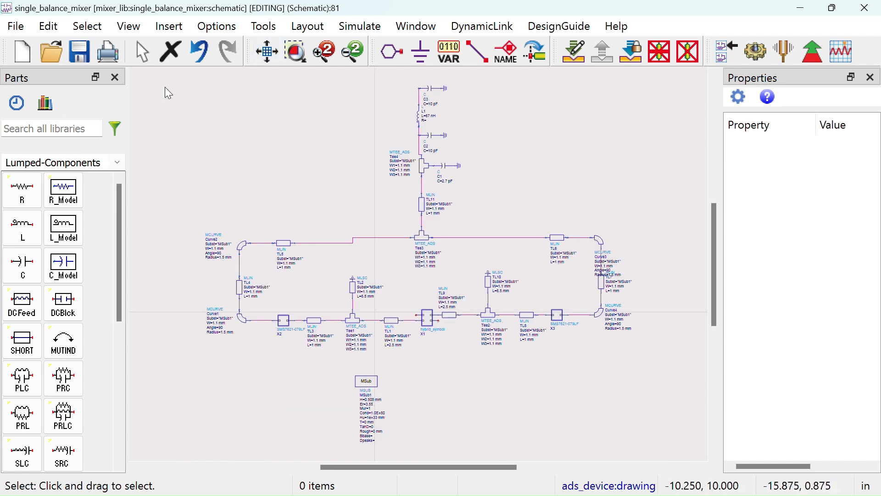
click(392, 52)
scroll(418, 296, up, 3)
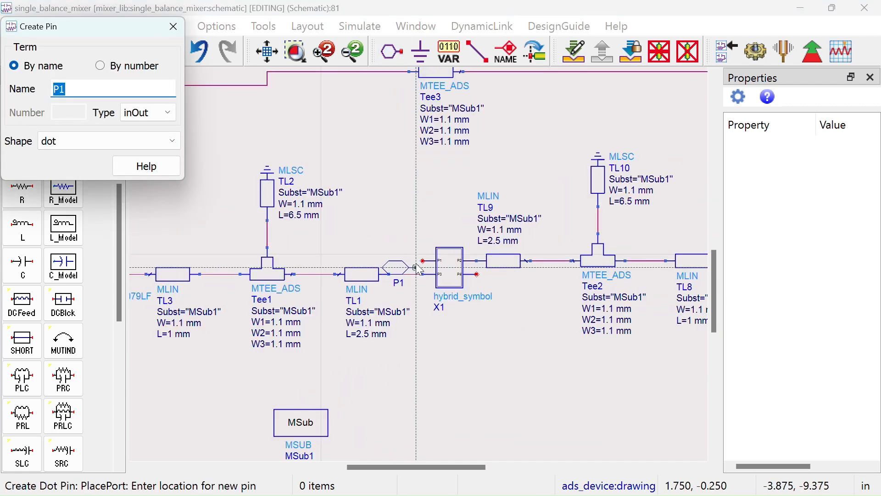
click(435, 266)
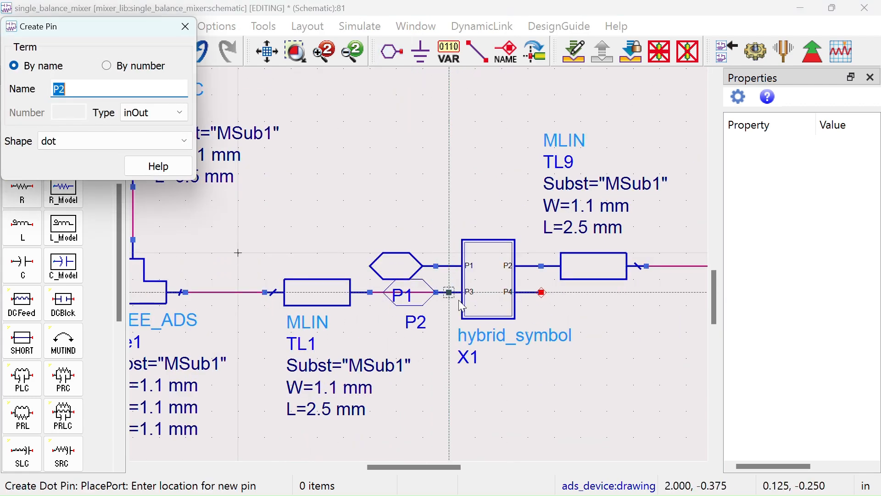
click(541, 291)
Place pin P3 on the low-pass filter output node at capacitor C3, end pin placement and save the schematic.
scroll(543, 299, down, 3)
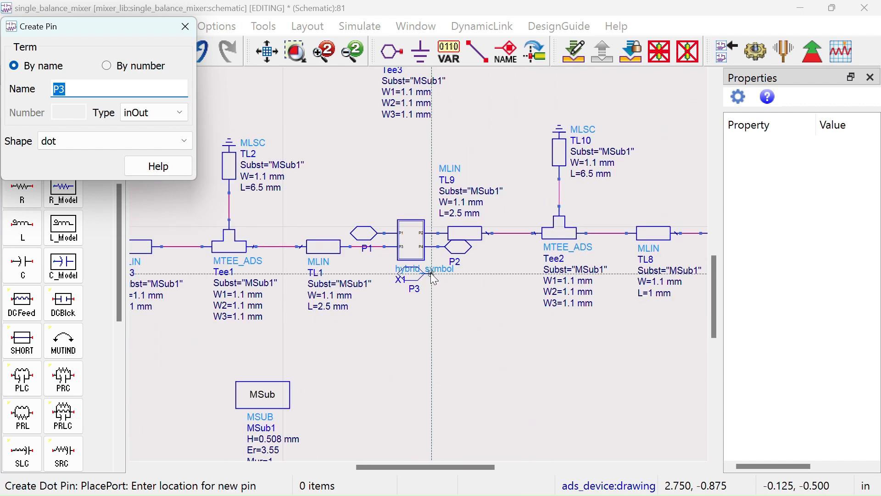
drag(419, 121, 424, 268)
drag(431, 163, 459, 305)
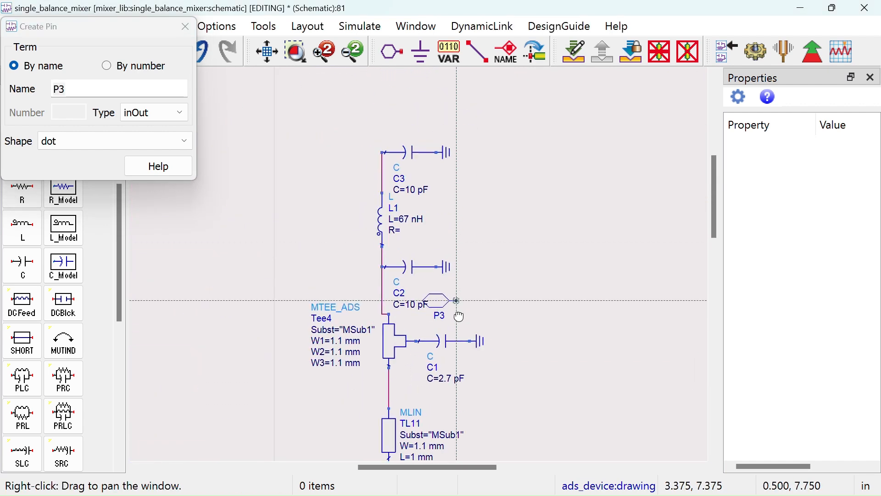
scroll(368, 203, down, 1)
scroll(381, 198, up, 1)
click(379, 195)
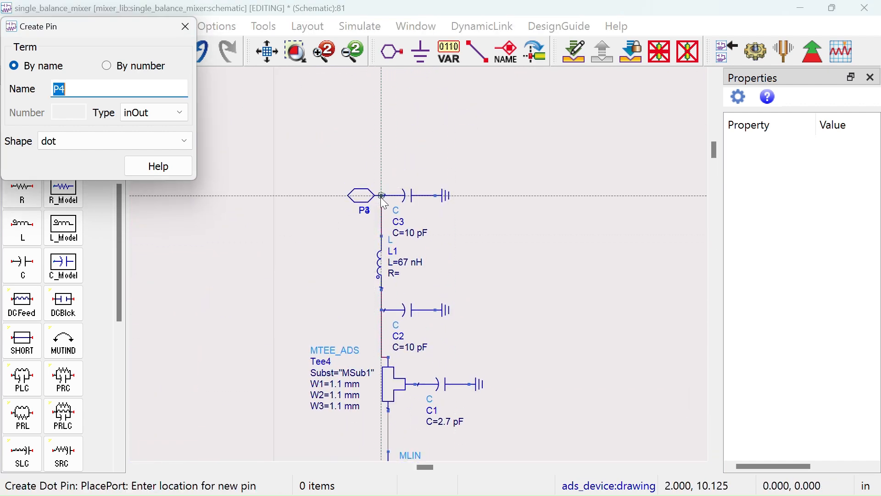
right_click(379, 143)
click(398, 148)
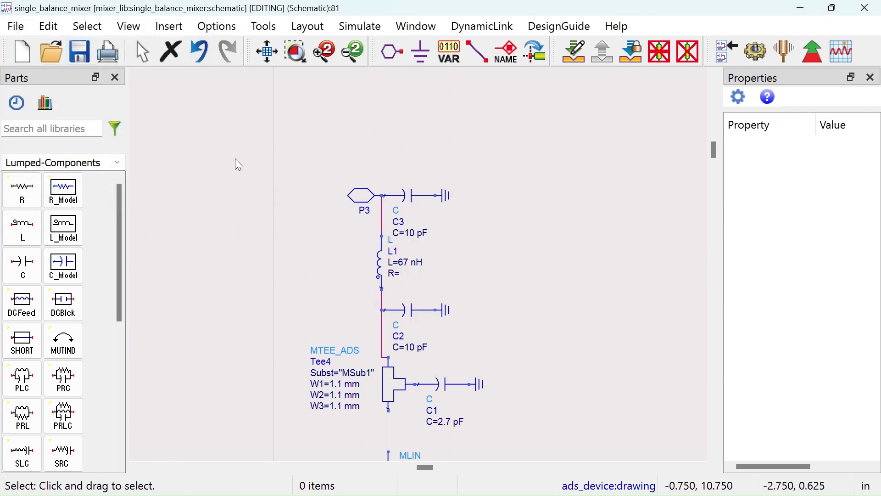
Create a symbol view for the single_balance_mixer cell, auto-generated from its schematic as a Dual type with 0.25 lead length and pin spacing.
click(833, 11)
drag(232, 48, 342, 63)
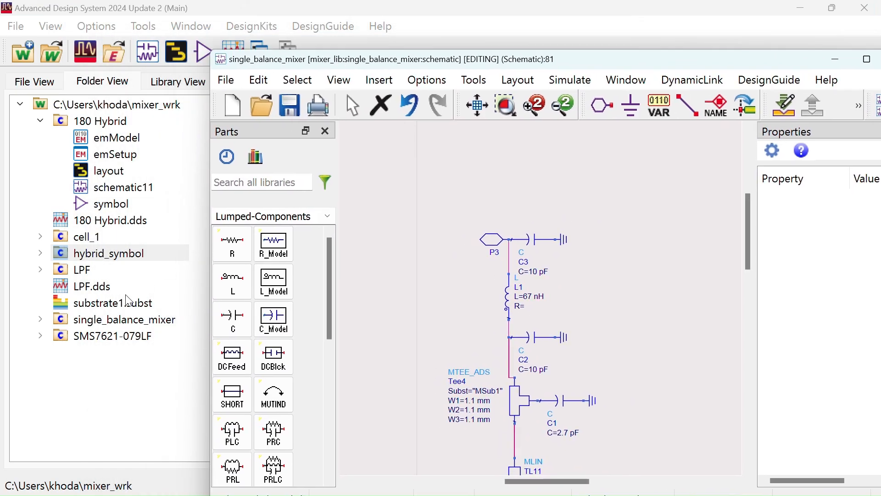
right_click(122, 325)
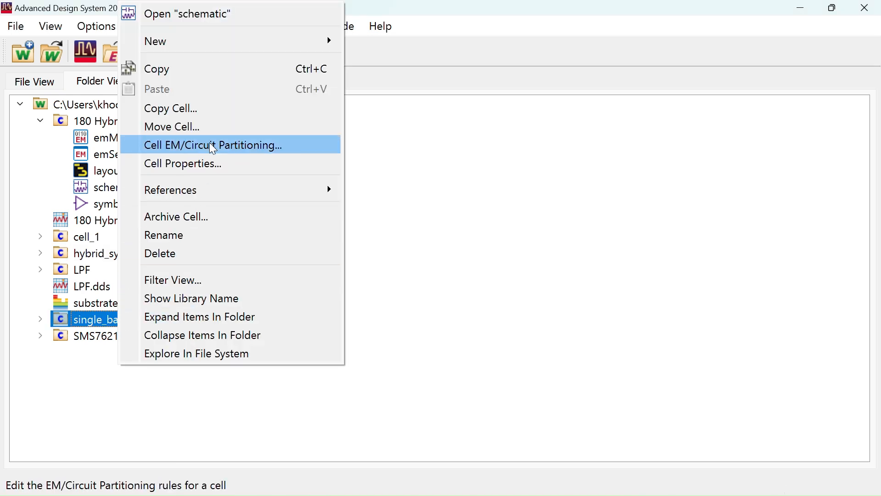
mouse_move(338, 43)
click(392, 84)
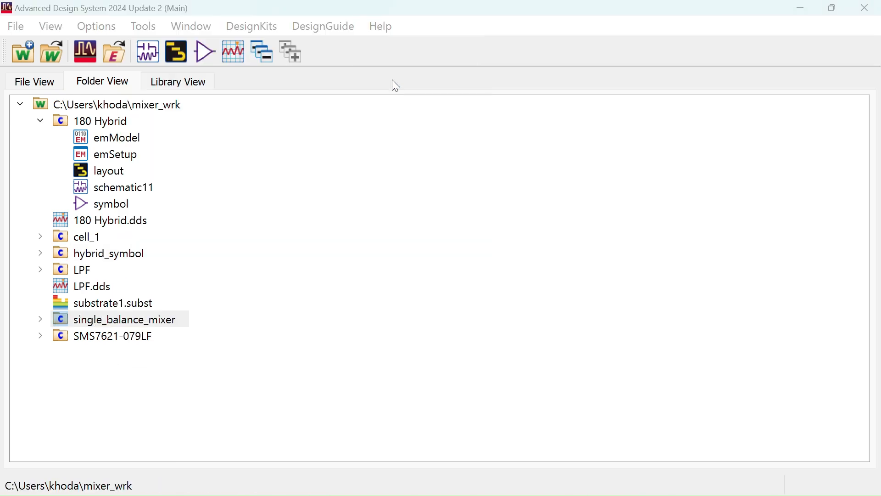
click(430, 300)
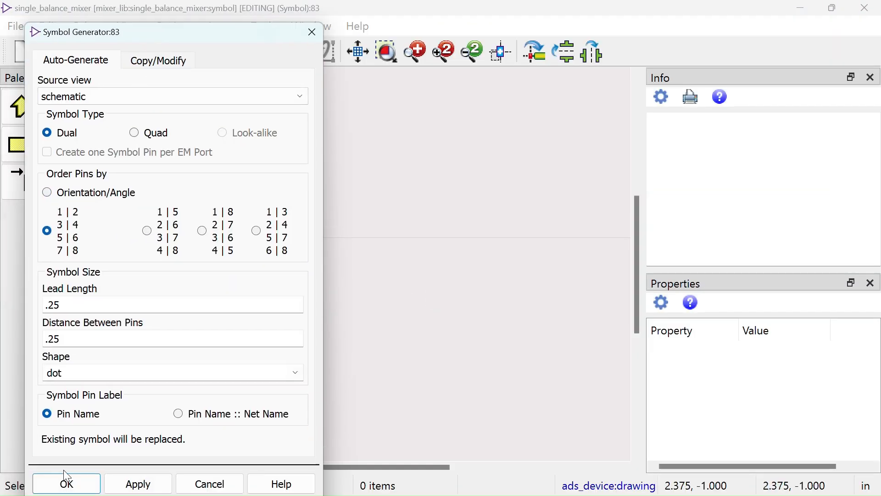
click(66, 482)
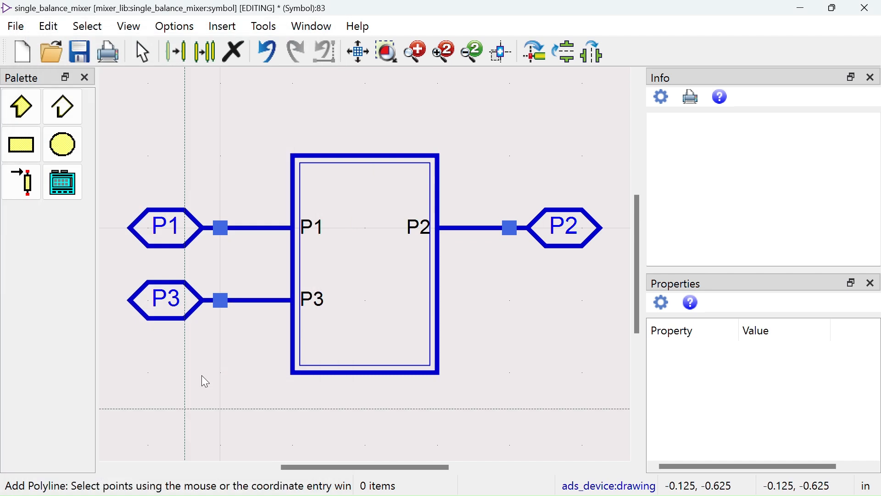
Save the generated mixer symbol and close its window.
click(89, 53)
key(Escape)
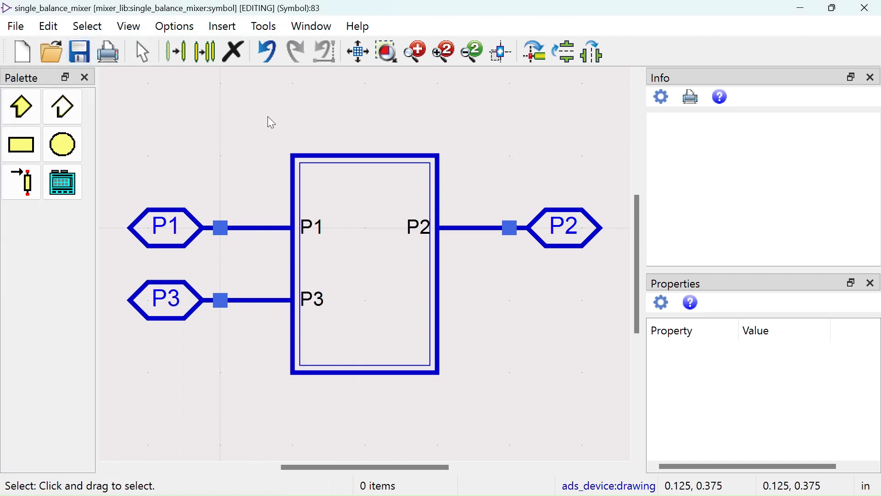
click(865, 7)
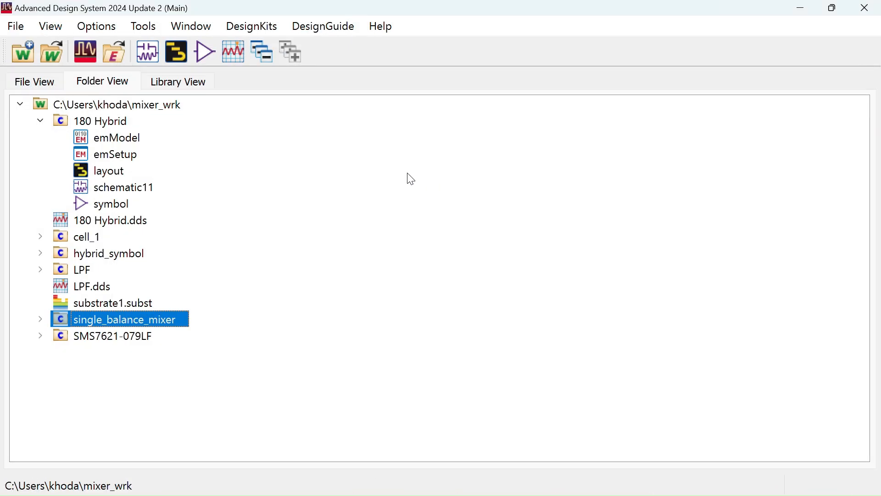
Reopen the single_balance_mixer schematic from the workspace tree and maximize its window.
double_click(131, 261)
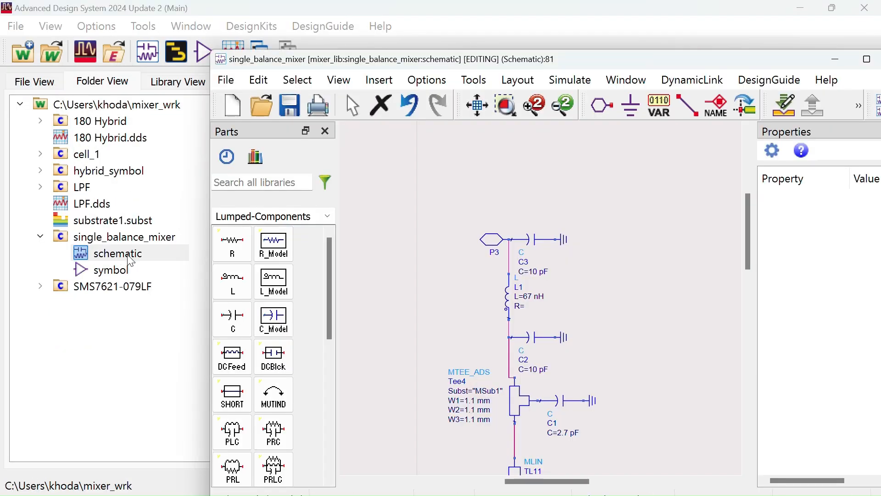
drag(733, 67, 551, 40)
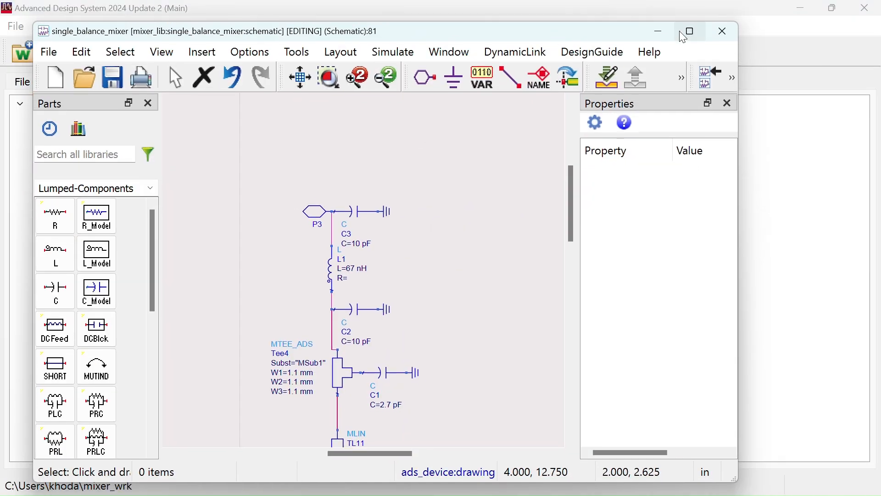
click(686, 33)
scroll(439, 256, down, 2)
drag(424, 280, 499, 165)
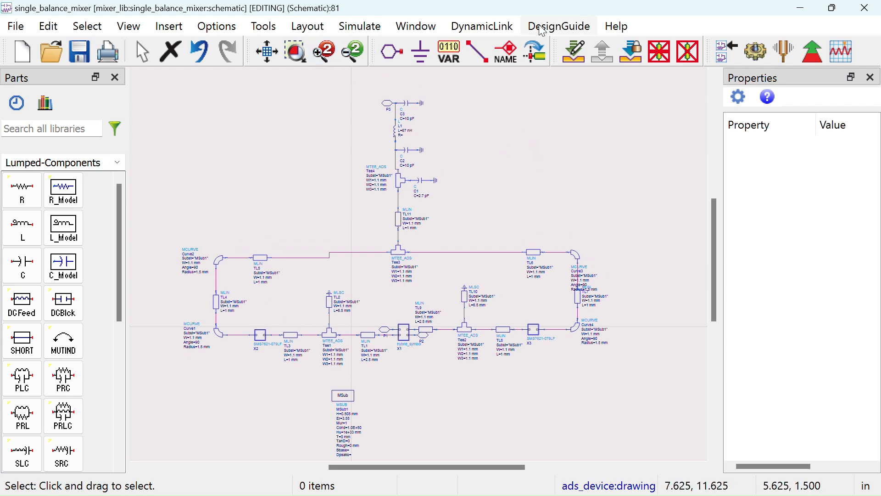
Insert the single-ended "Conv. Gain, Gain Comp. versus Input Power" setup from the Mixer DesignGuide and close its data display.
click(554, 27)
click(577, 118)
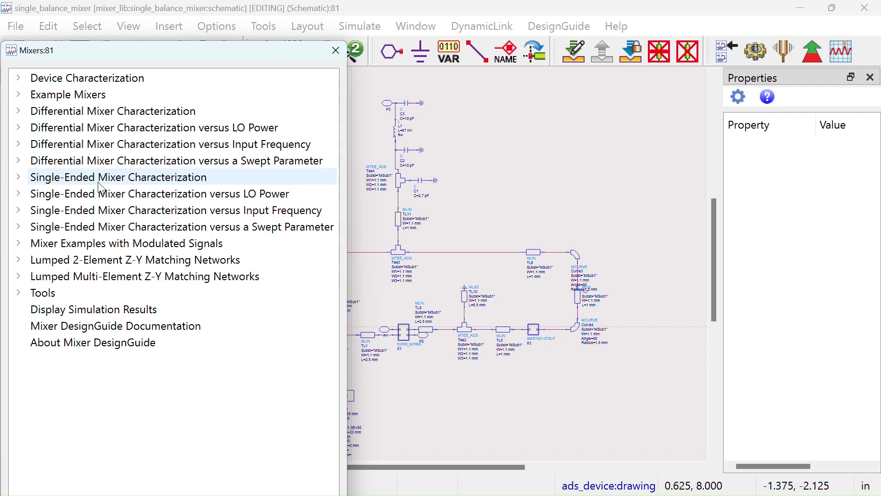
click(19, 179)
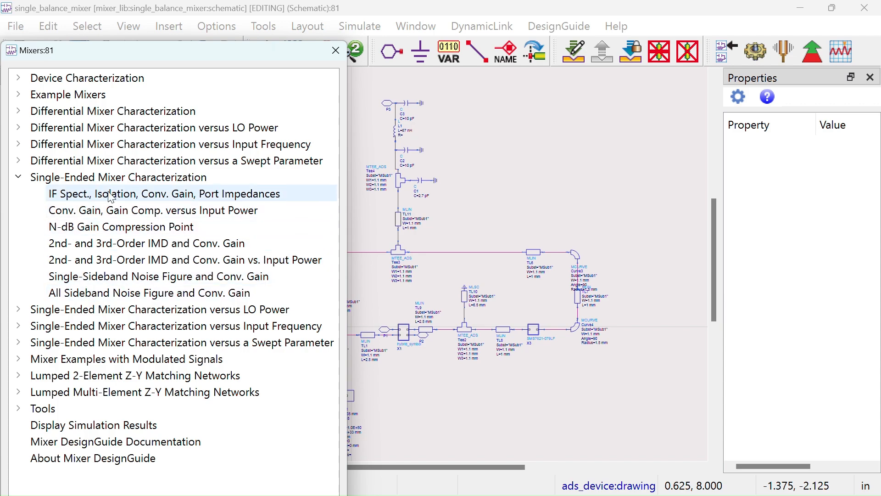
double_click(108, 210)
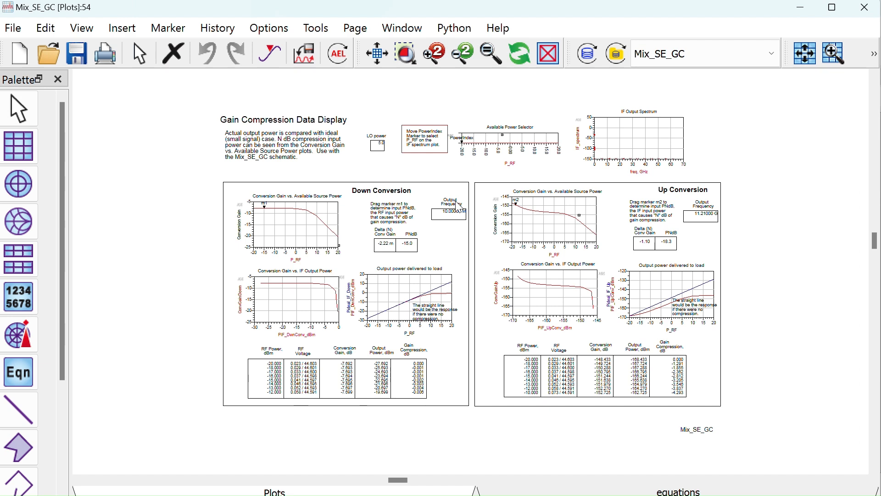
click(867, 9)
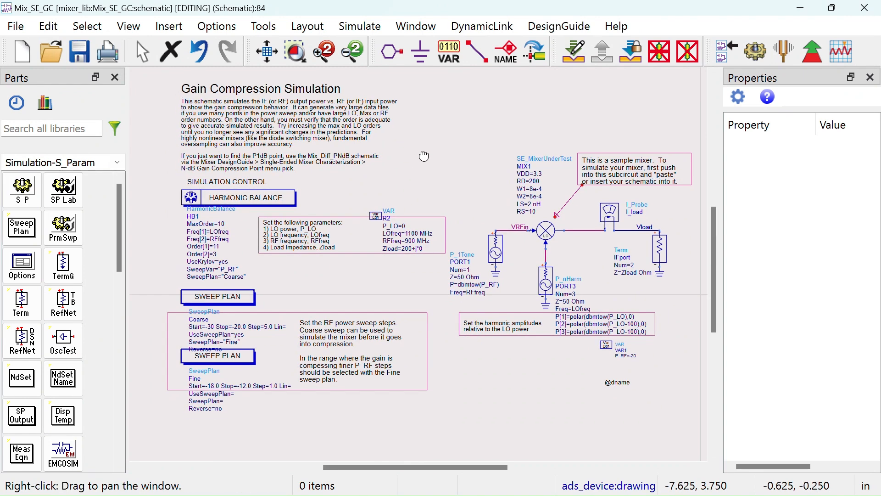
Set LOfreq to 5700 MHz in the R2 variable block of the Mix_SE_GC schematic.
scroll(286, 230, up, 3)
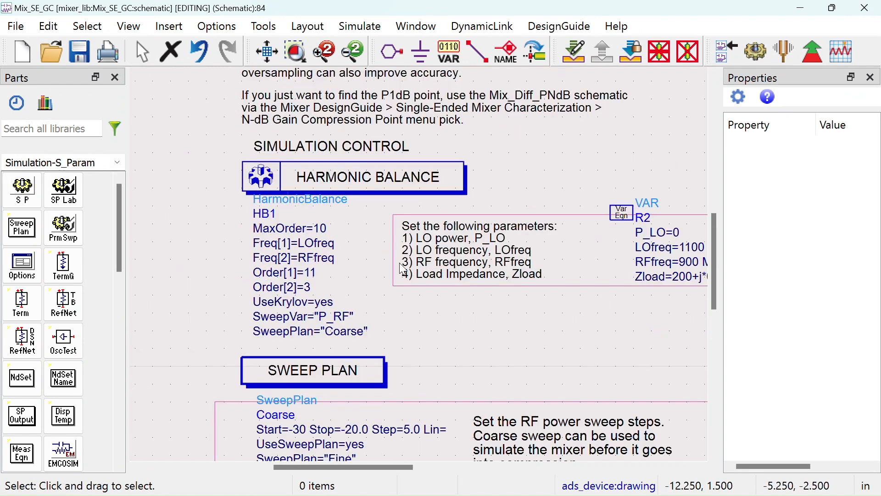
scroll(402, 269, up, 1)
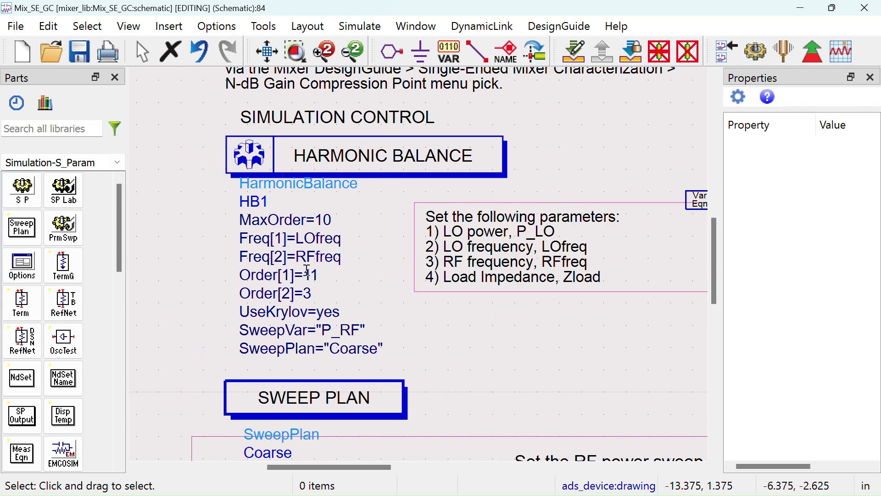
drag(470, 328, 288, 326)
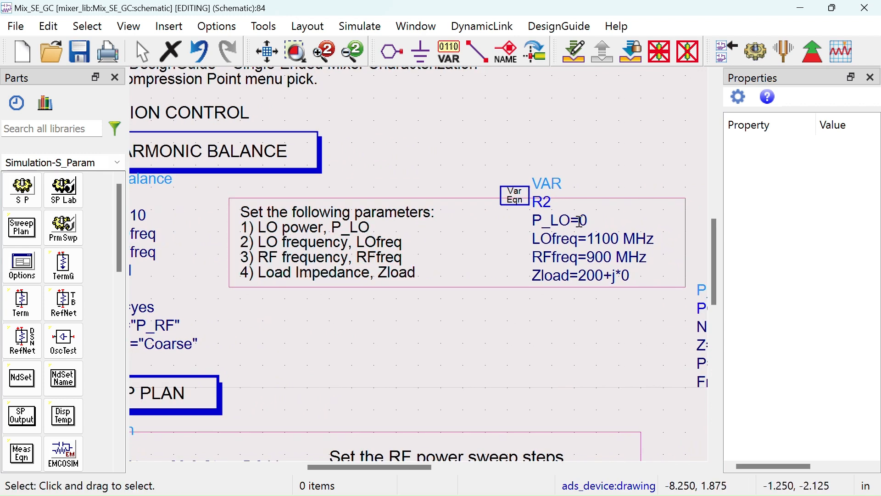
double_click(601, 241)
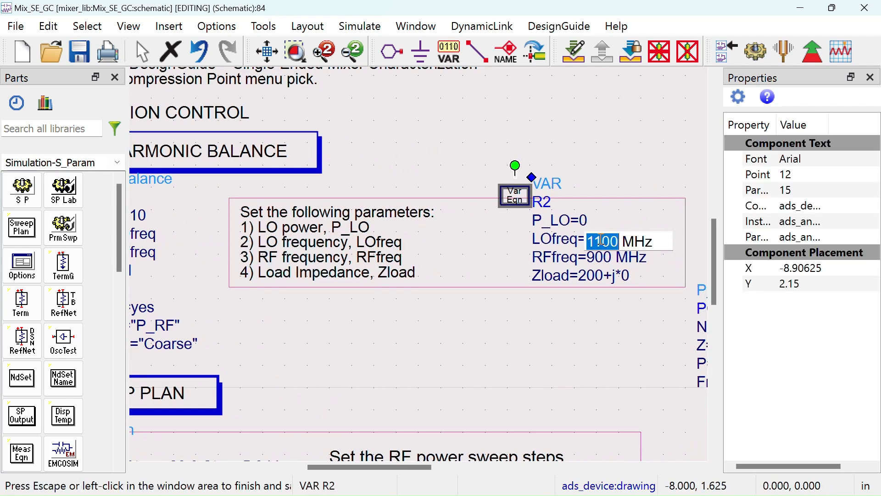
text(5700)
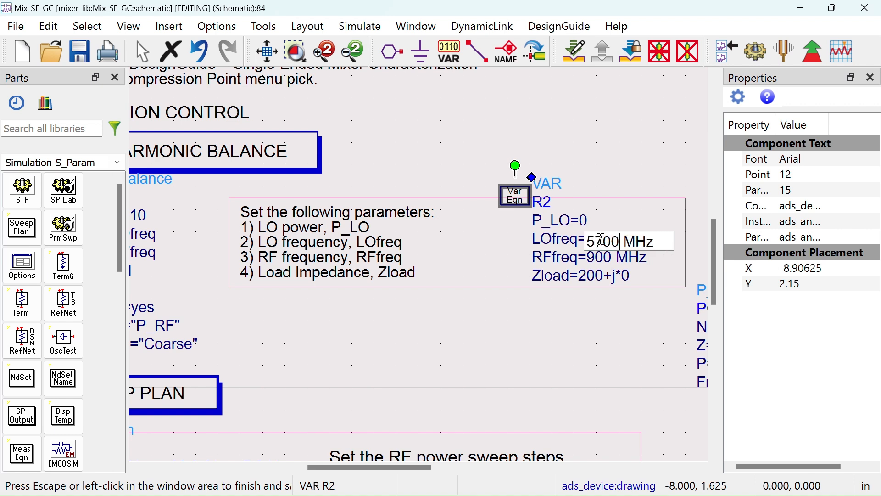
click(609, 300)
Set RFfreq to 5750 MHz in the R2 variable block.
double_click(591, 255)
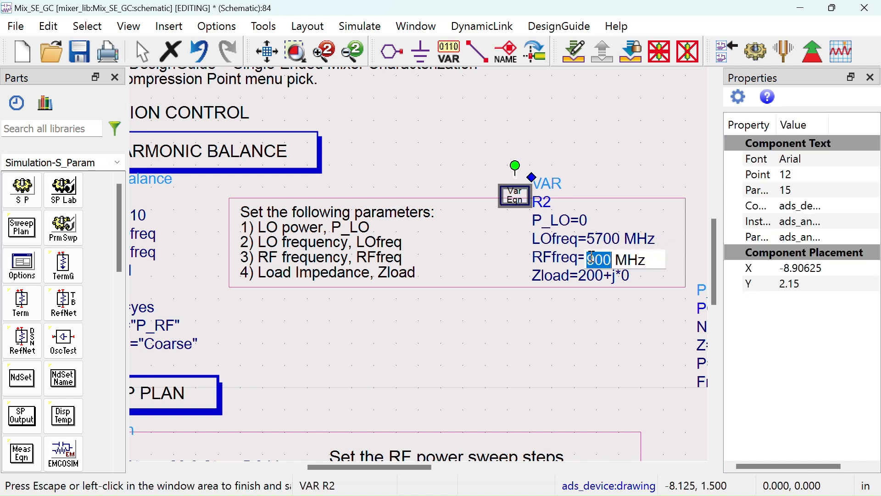
text(57)
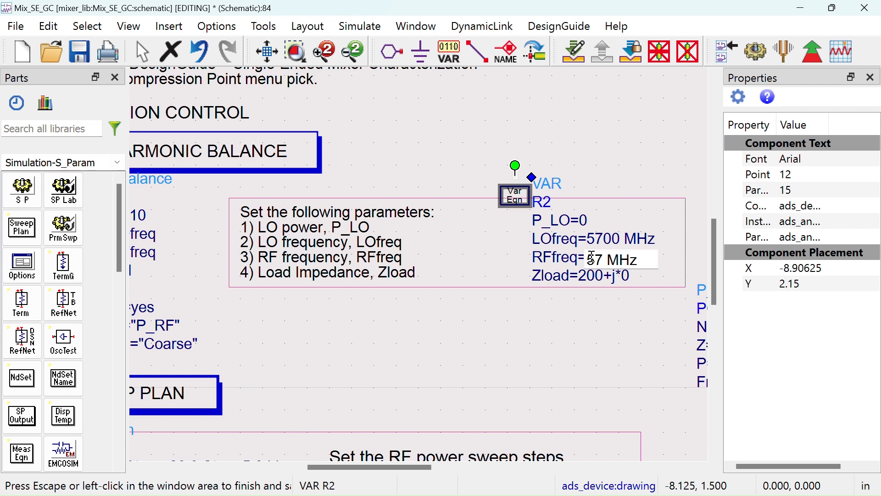
text(50)
click(586, 330)
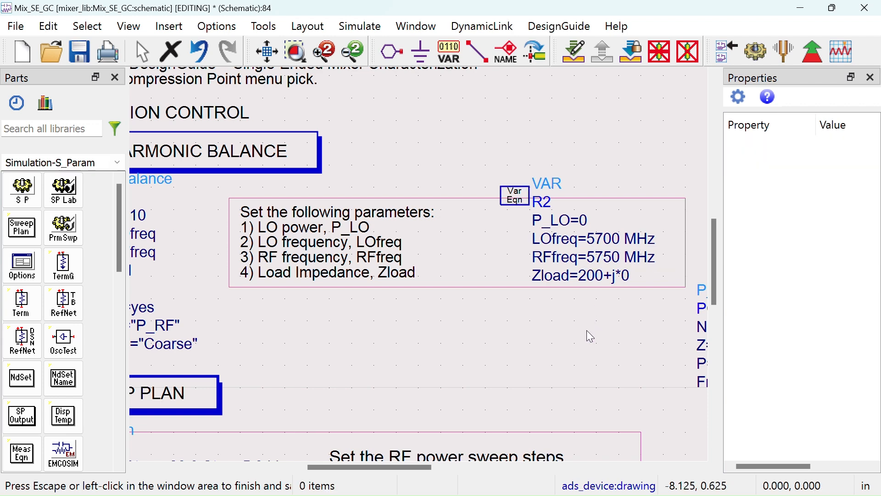
Set the load impedance Zload to 50+j*0 in the R2 variable block.
scroll(444, 248, down, 2)
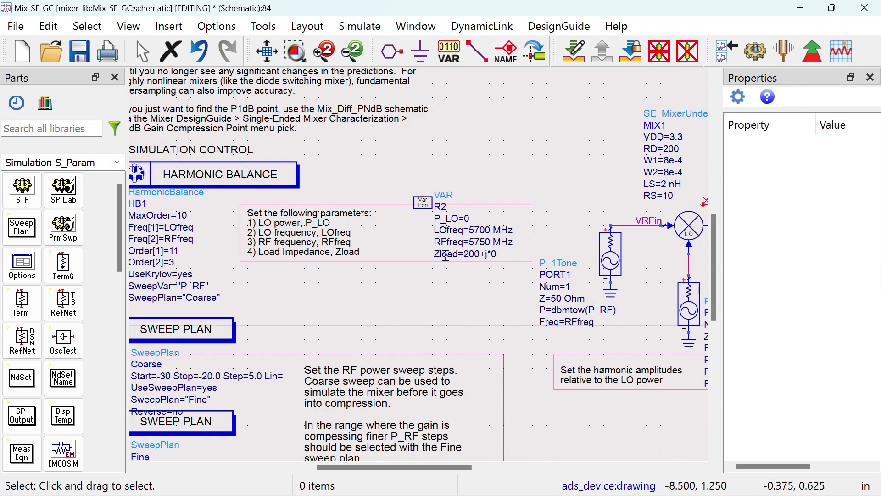
scroll(440, 281, down, 1)
drag(450, 285, 300, 268)
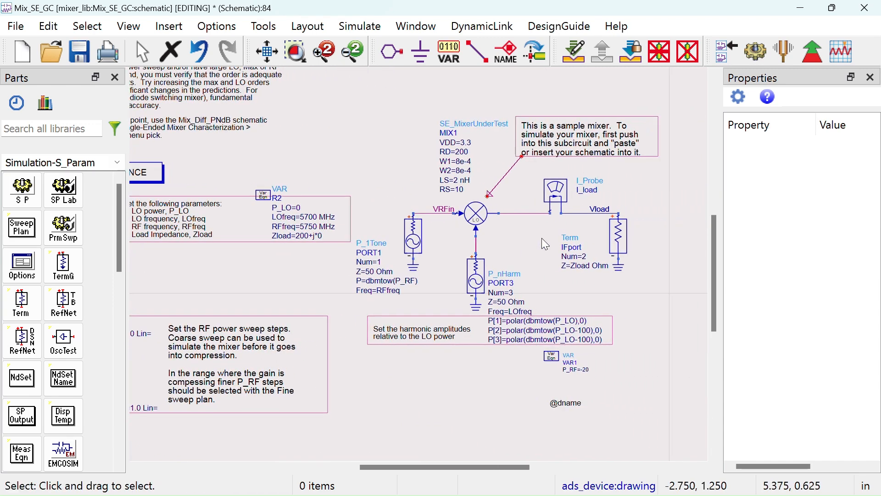
click(301, 230)
click(312, 243)
scroll(309, 237, up, 1)
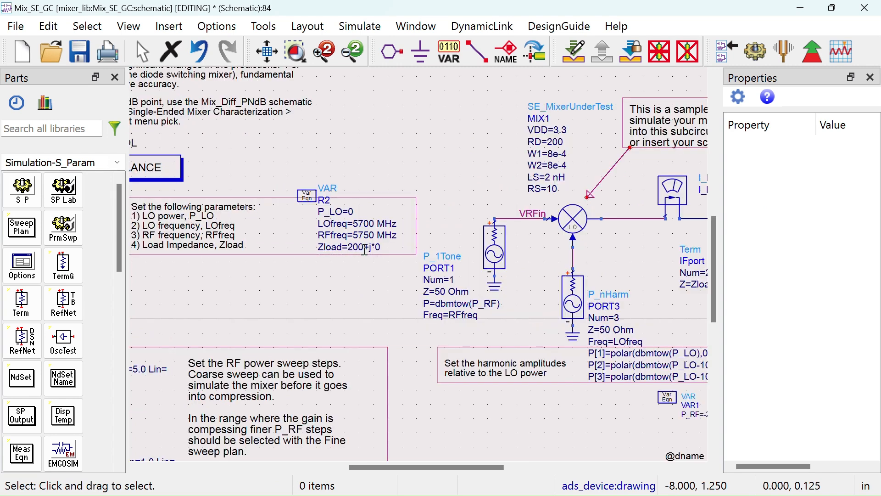
click(359, 248)
click(369, 248)
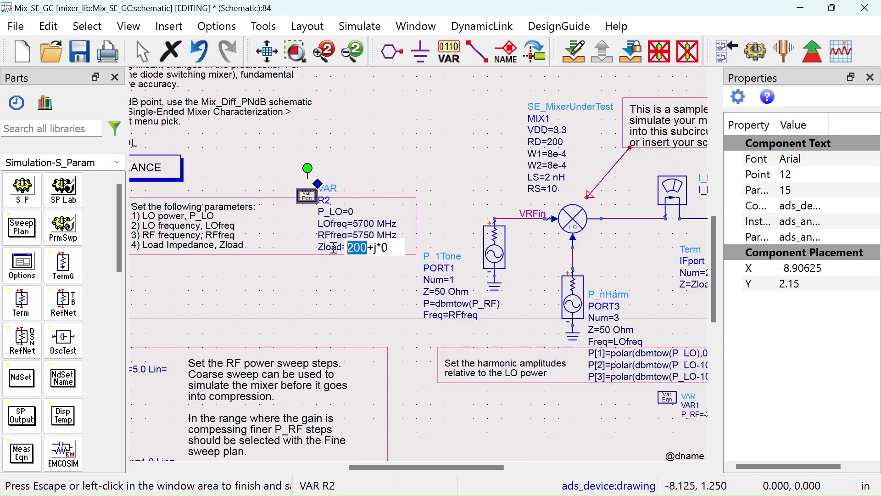
text(50)
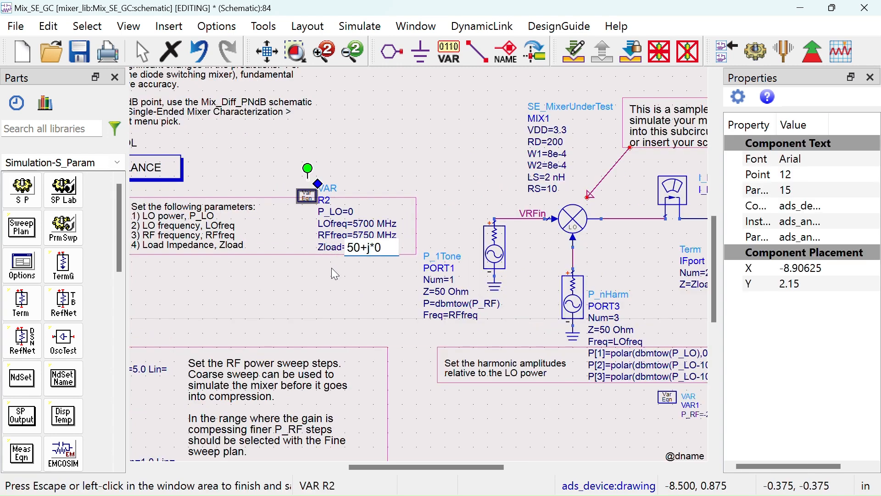
click(335, 274)
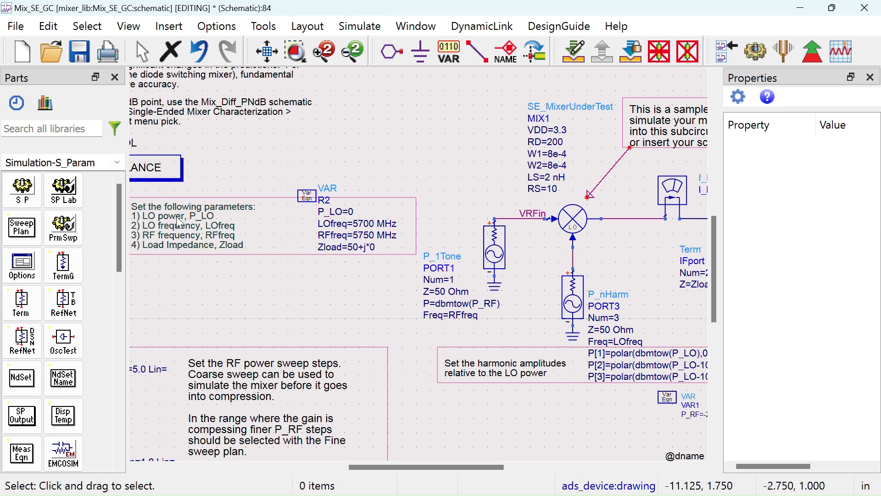
Set the LO power P_LO to 5 in the R2 variable block.
click(351, 212)
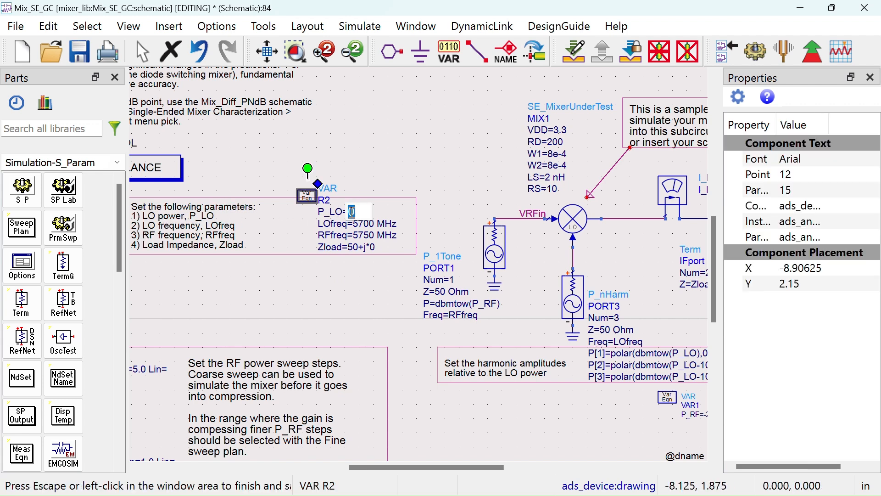
click(350, 282)
Set the Coarse sweep plan to start at -20 and stop at 20.0.
scroll(383, 274, down, 3)
scroll(390, 302, up, 3)
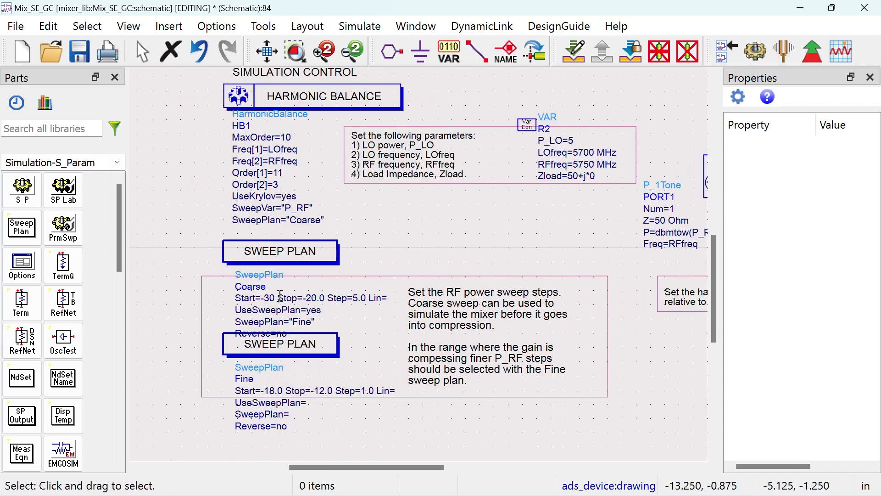
scroll(345, 281, up, 1)
click(345, 281)
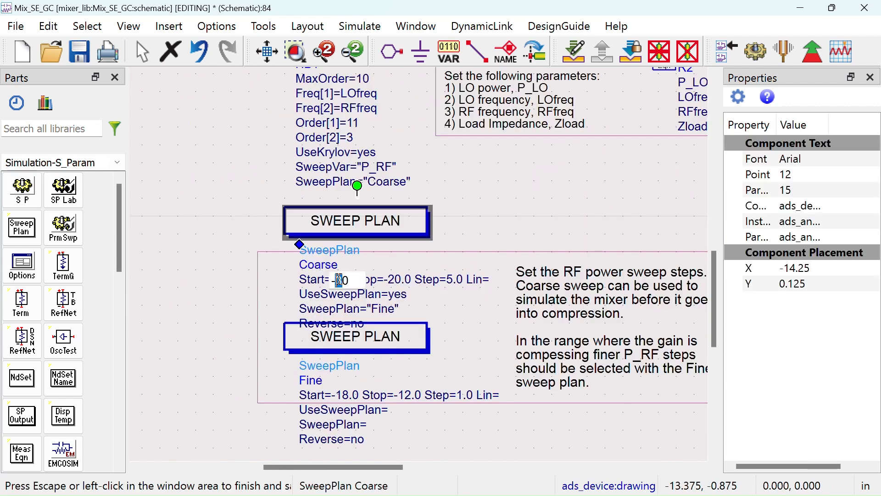
text(2)
click(391, 279)
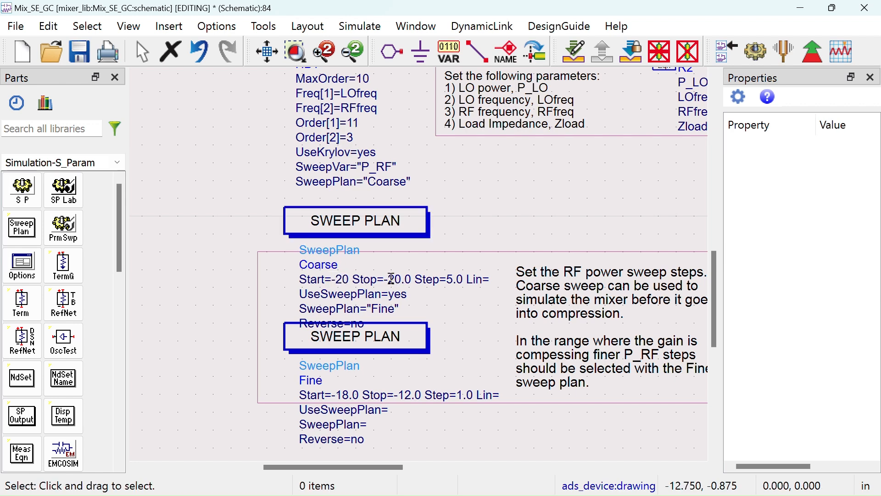
click(390, 279)
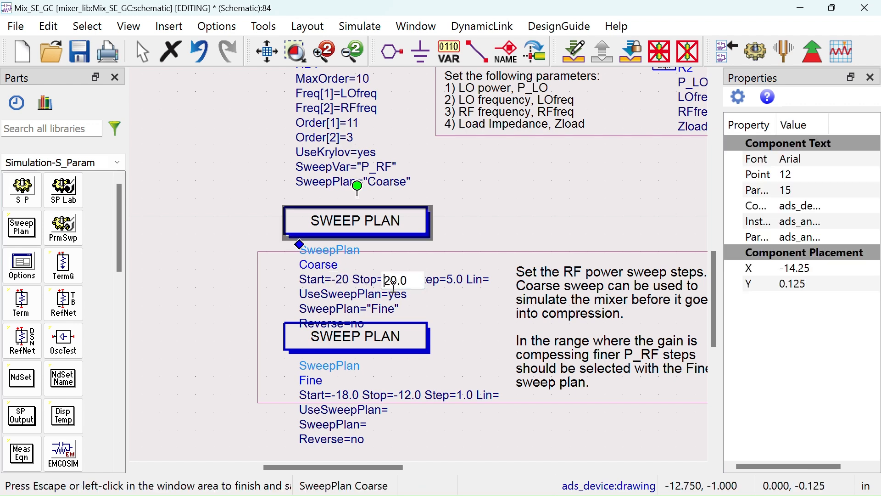
click(535, 216)
Push into the SE_MixerUnderTest subcircuit MIX1.
scroll(511, 217, down, 4)
drag(491, 337, 362, 383)
scroll(427, 378, up, 2)
drag(427, 378, 421, 291)
scroll(425, 241, down, 2)
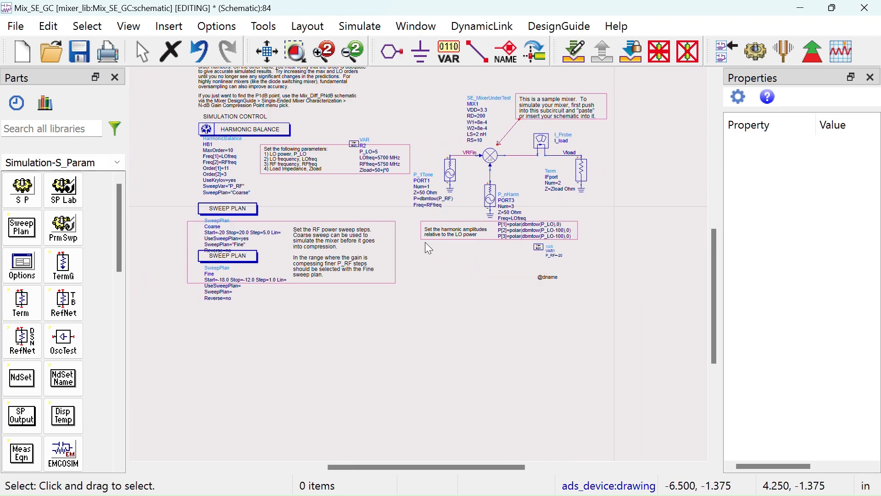
drag(425, 241, 429, 301)
scroll(476, 230, up, 1)
click(458, 238)
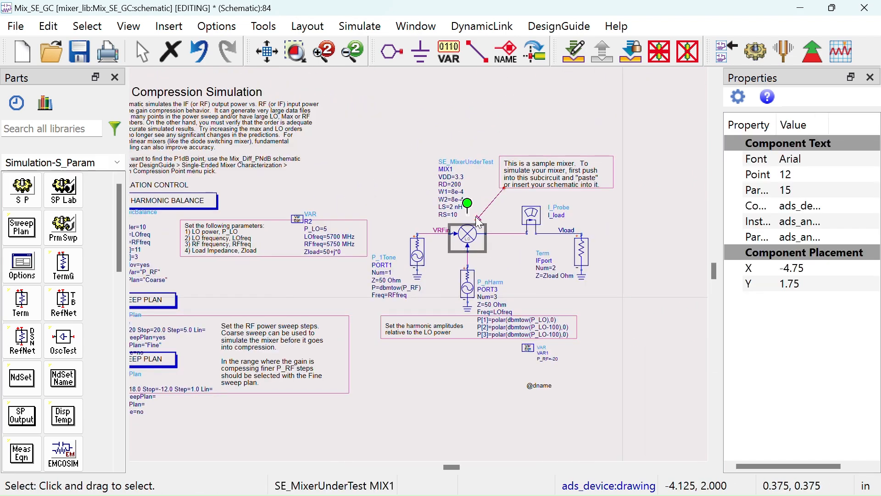
click(578, 59)
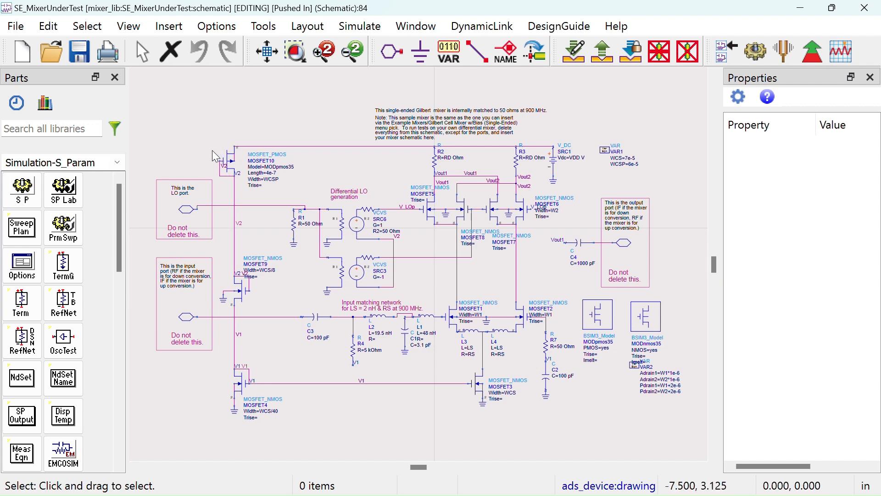
Delete the sample Gilbert mixer circuitry, both BSIM3 models and the variable blocks, keeping the three ports and output capacitor C4.
drag(212, 134, 518, 423)
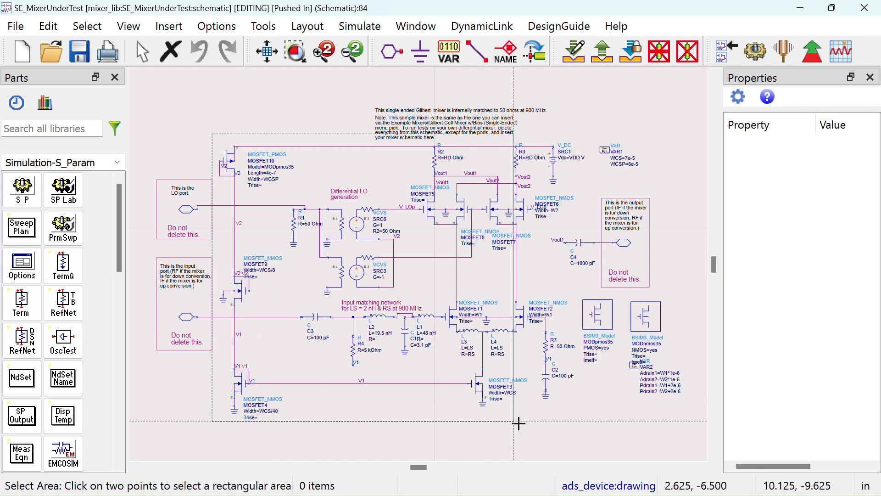
click(561, 433)
key(Delete)
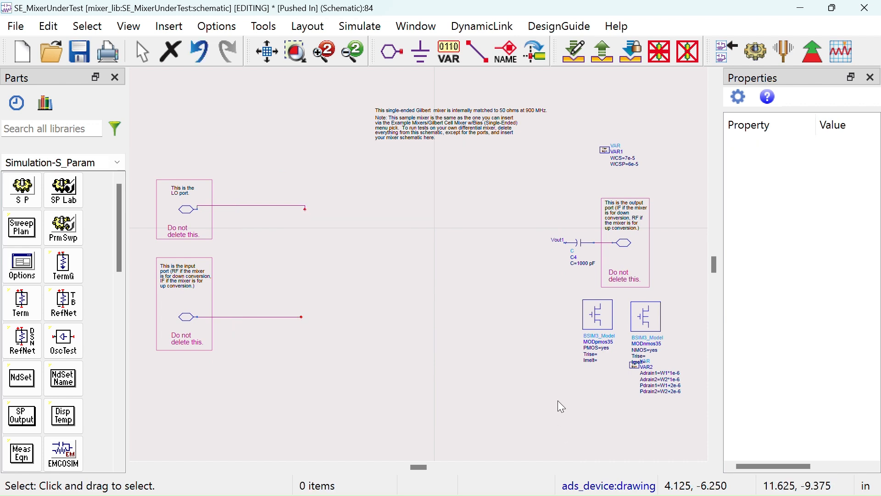
drag(559, 281, 695, 392)
click(694, 392)
key(Delete)
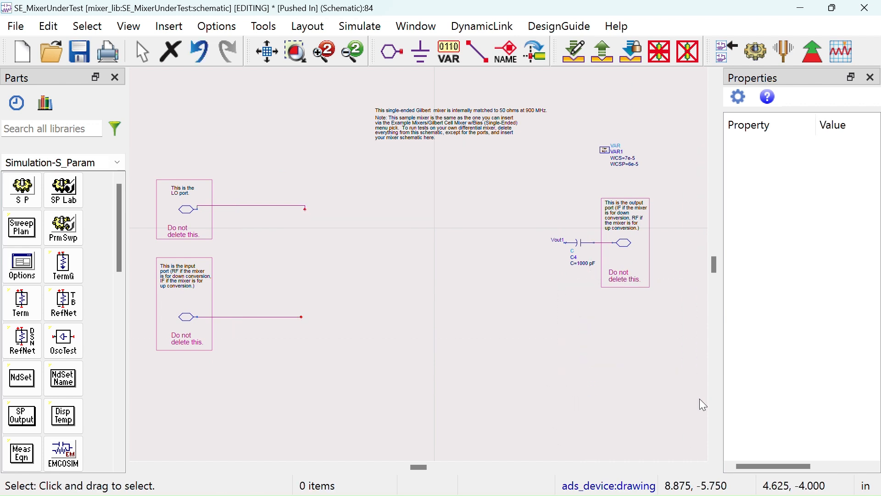
click(610, 151)
key(Delete)
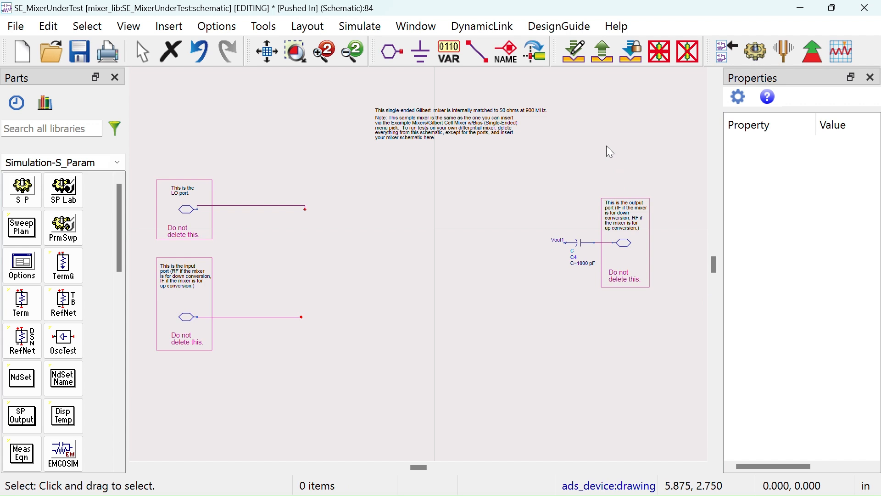
Place the single_balance_mixer component from the workspace library between the input ports and the output port.
click(45, 104)
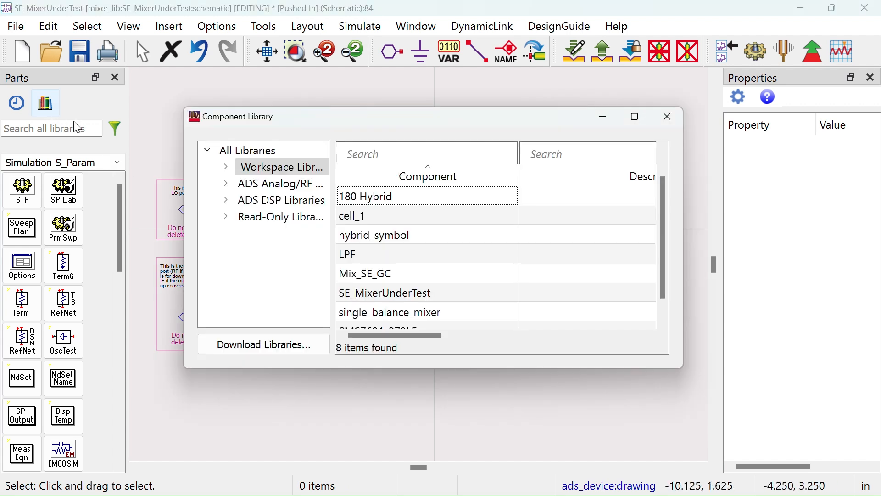
click(369, 275)
click(376, 235)
scroll(376, 236, down, 1)
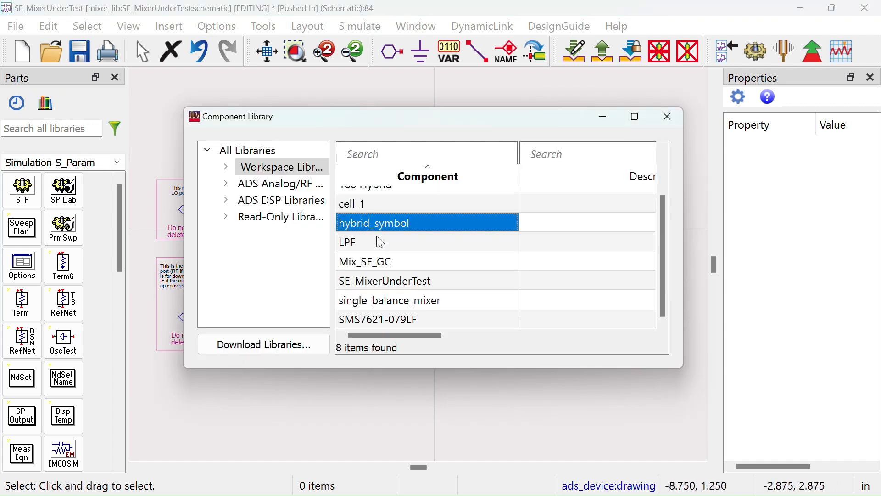
click(393, 297)
right_click(392, 299)
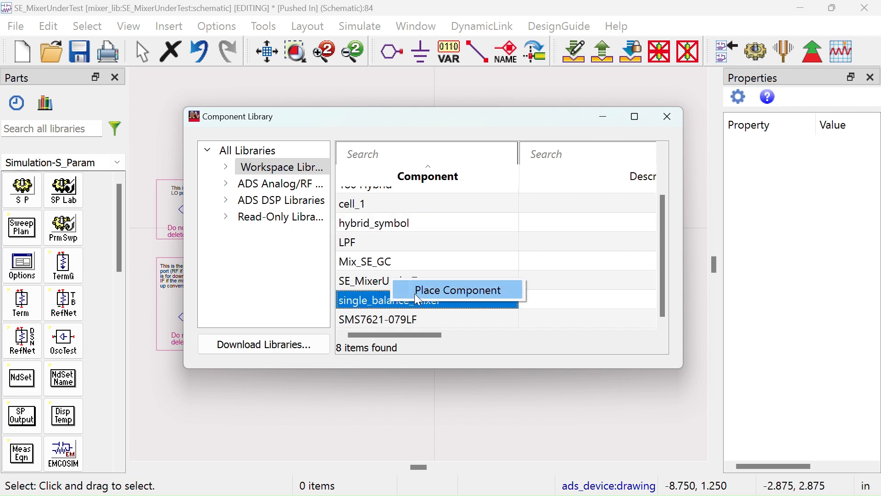
click(426, 290)
click(669, 123)
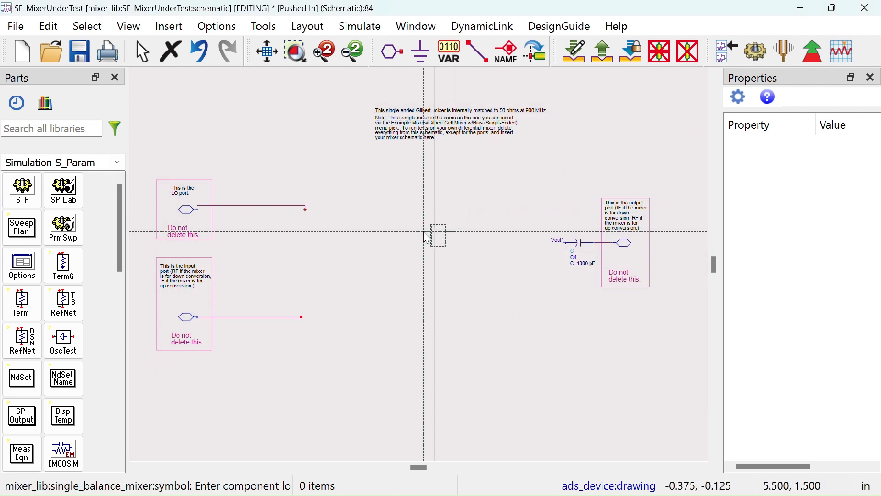
click(415, 252)
right_click(445, 198)
click(472, 207)
Move the single_balance_mixer block closer to the LO and input port wires.
scroll(384, 238, up, 1)
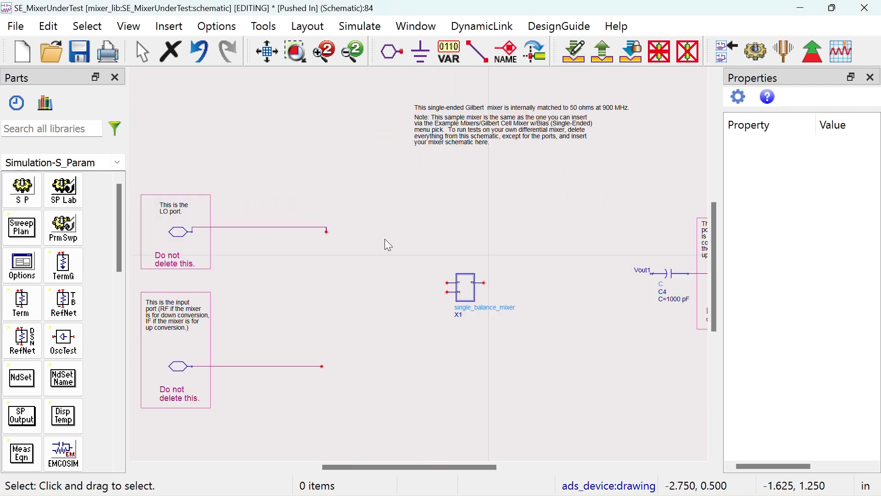
drag(410, 260, 495, 321)
drag(468, 292, 352, 293)
click(473, 298)
Move the output port group together with capacitor C4 closer to the mixer block.
drag(497, 287, 388, 255)
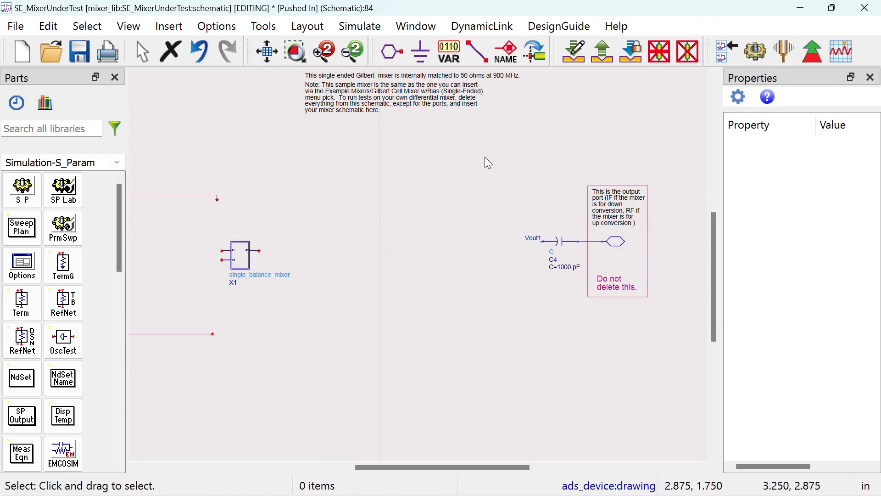
drag(485, 153, 645, 310)
drag(614, 250, 381, 263)
drag(524, 203, 721, 191)
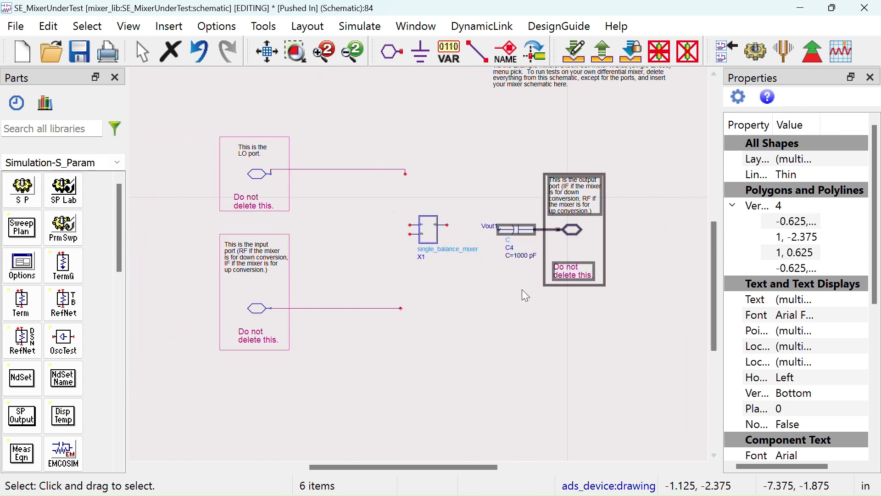
click(466, 287)
Wire the LO port to pin P2 and the input port to pin P1 of the mixer block.
scroll(414, 277, up, 4)
scroll(414, 277, down, 3)
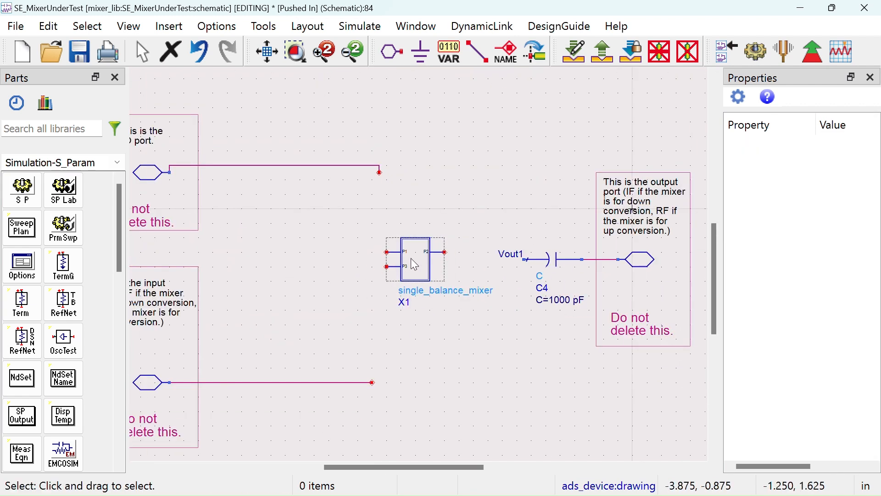
drag(281, 213, 297, 211)
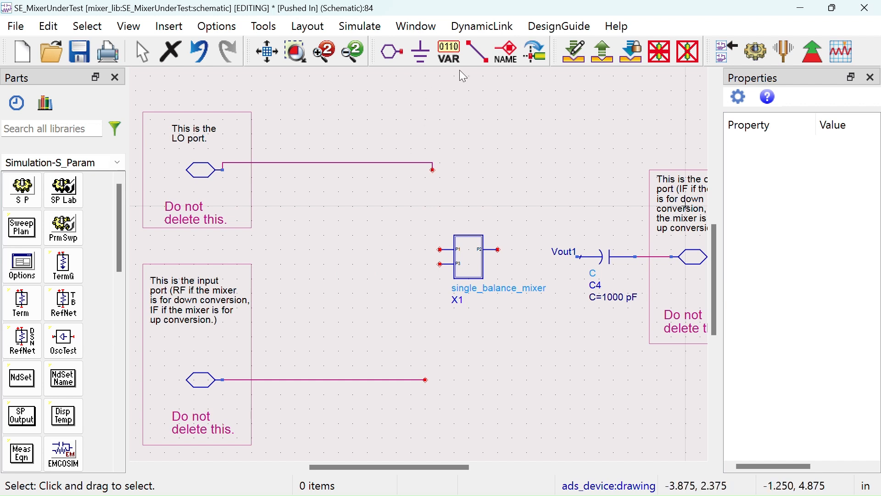
click(477, 51)
click(433, 170)
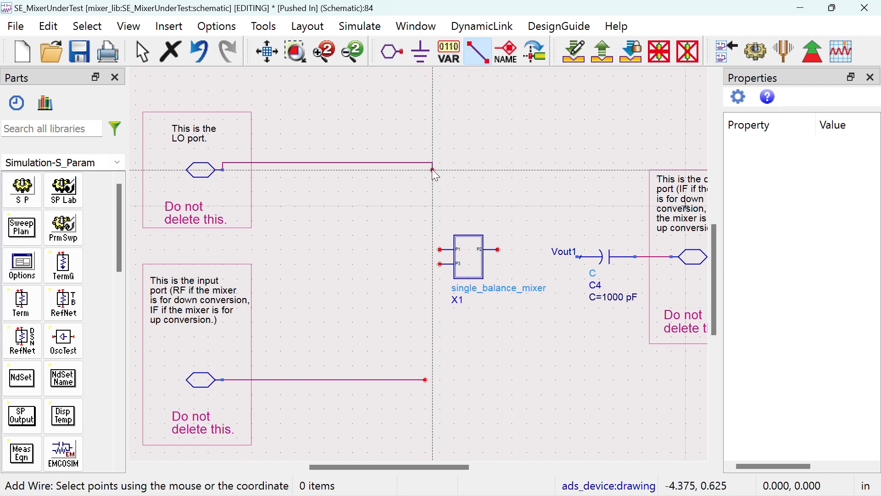
click(498, 249)
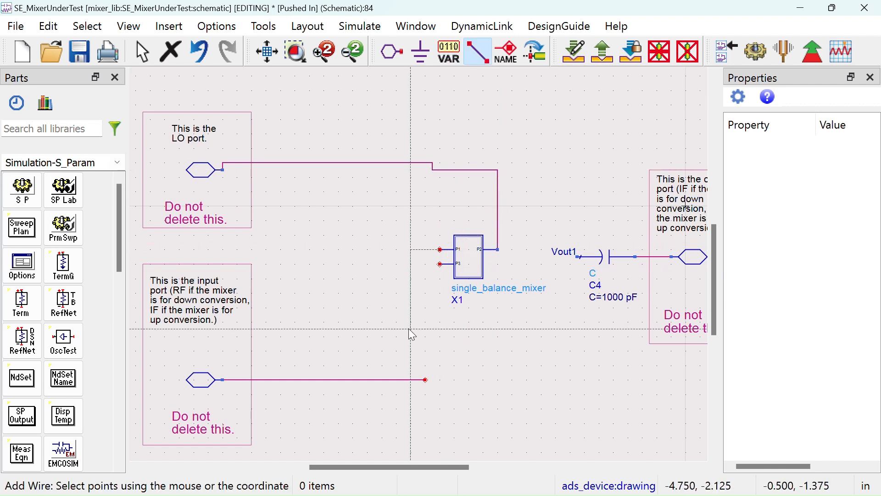
click(424, 379)
click(440, 249)
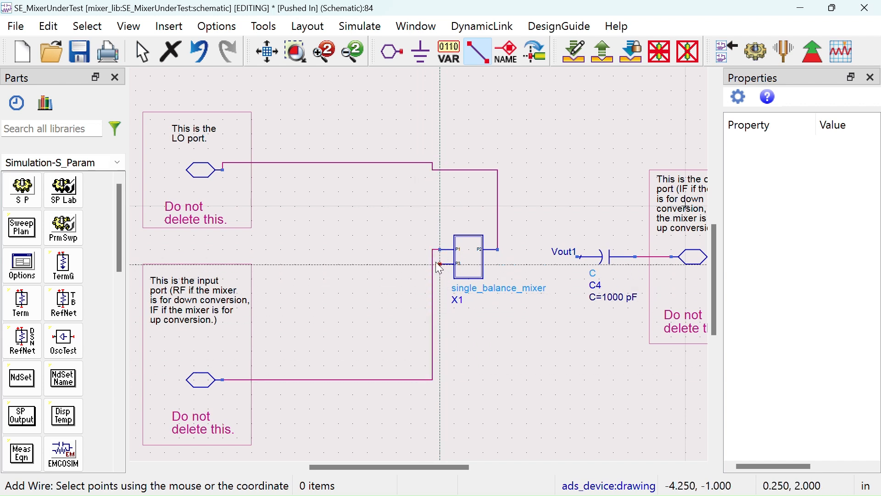
Wire pin P3 of the mixer block to the Vout1 side of capacitor C4 and end the wire command.
click(440, 264)
click(556, 315)
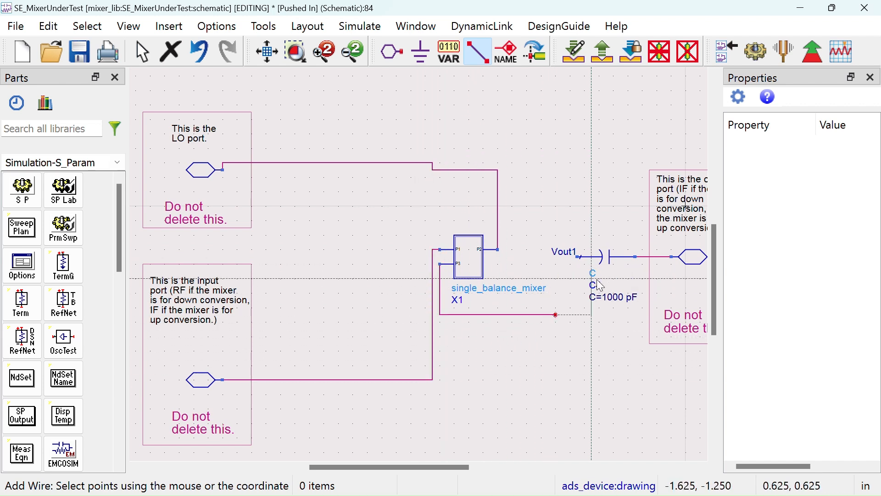
click(579, 256)
right_click(568, 167)
click(572, 178)
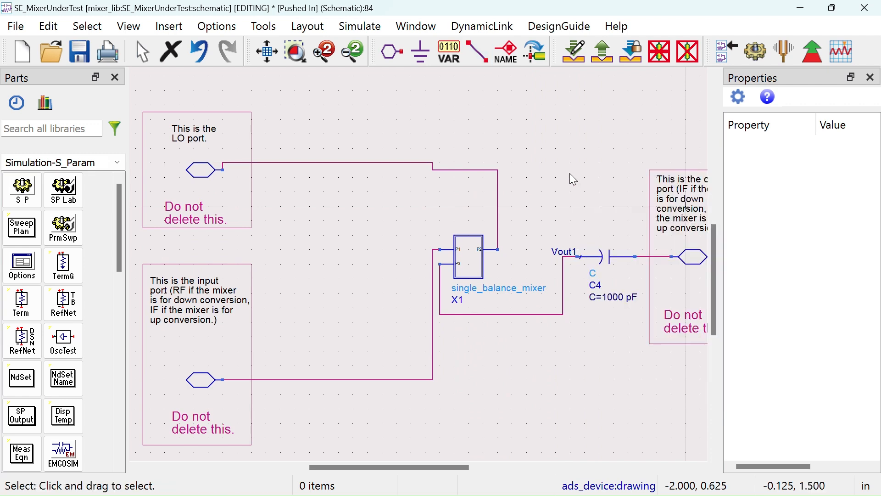
Push into the single_balance_mixer block to check where pins P1, P2 and P3 connect, and return to SE_MixerUnderTest.
scroll(474, 255, up, 1)
click(443, 267)
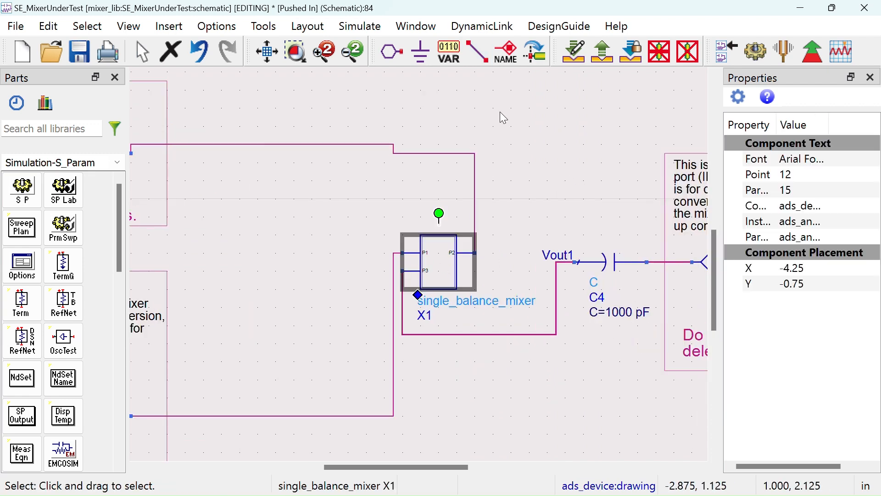
click(574, 51)
scroll(429, 325, up, 7)
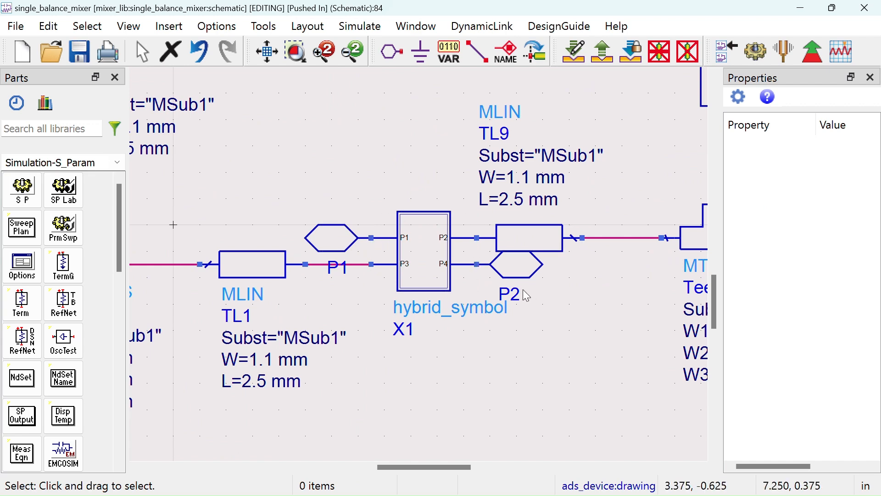
scroll(526, 295, down, 8)
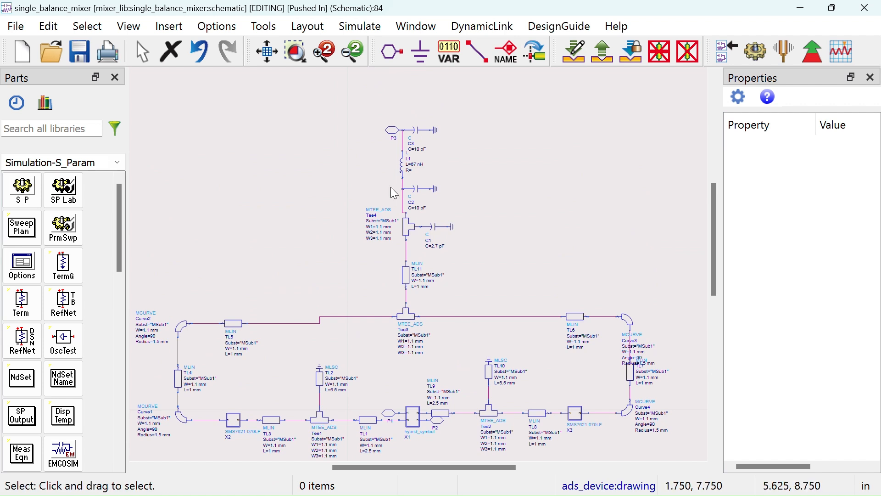
click(602, 51)
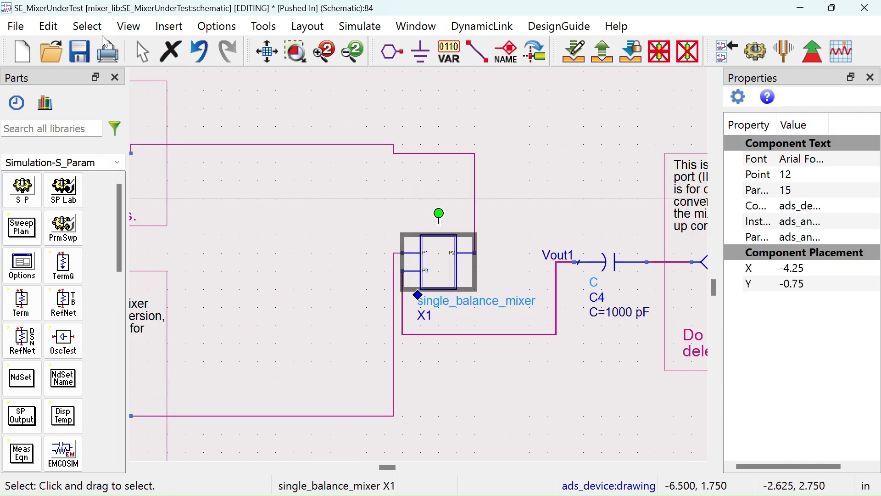
Save the SE_MixerUnderTest schematic and pop out to the Mix_SE_GC schematic.
click(81, 53)
click(605, 53)
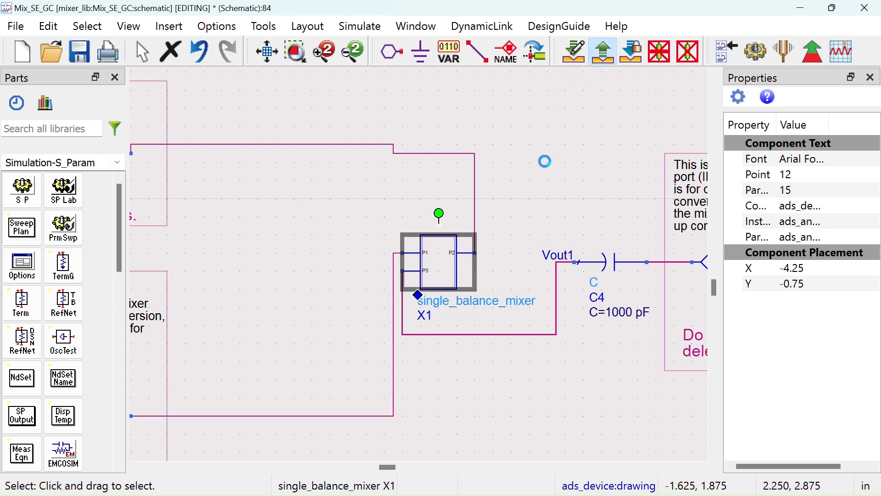
right_click(468, 369)
scroll(427, 288, down, 1)
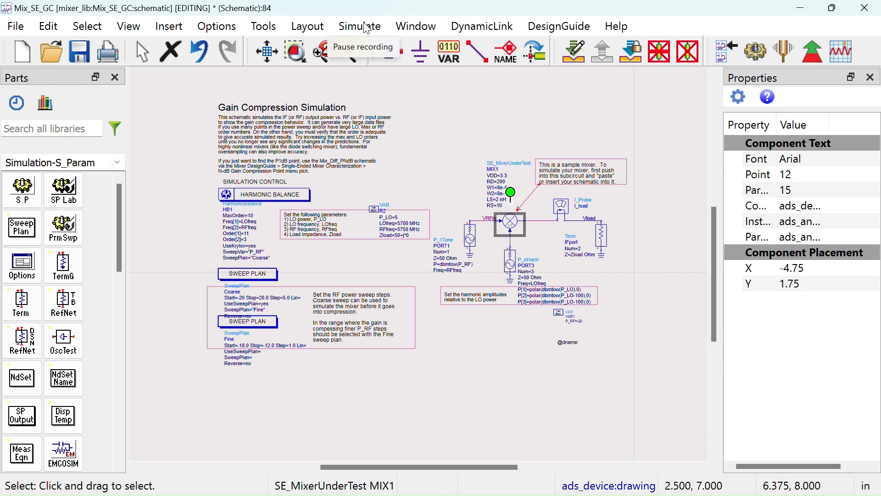
Examine the down-conversion gain, output power and gain compression plots and table in the Mix_SE_GC data display.
scroll(400, 155, up, 2)
drag(404, 163, 377, 187)
scroll(422, 235, down, 2)
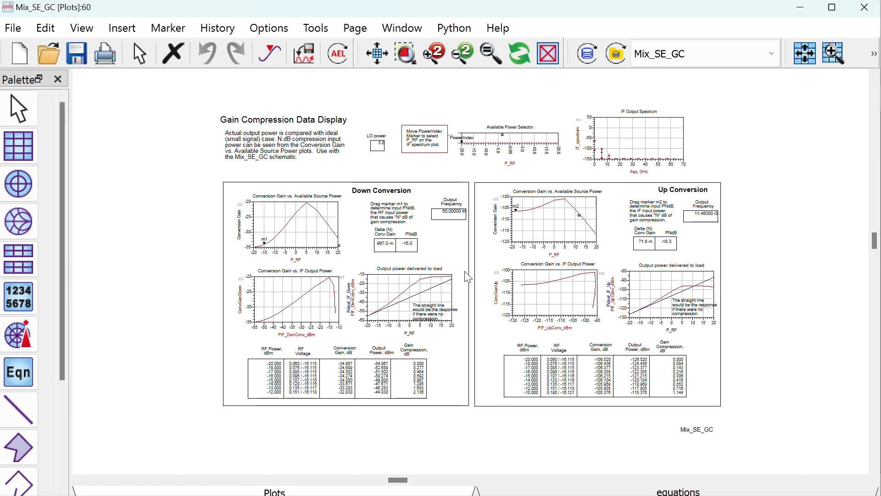
scroll(364, 265, up, 2)
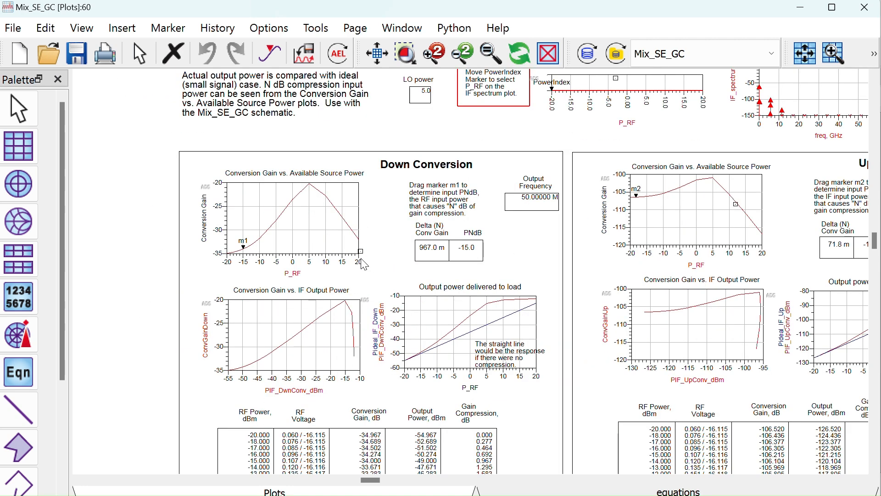
mouse_move(243, 260)
mouse_move(234, 245)
scroll(389, 242, down, 1)
drag(467, 326, 409, 250)
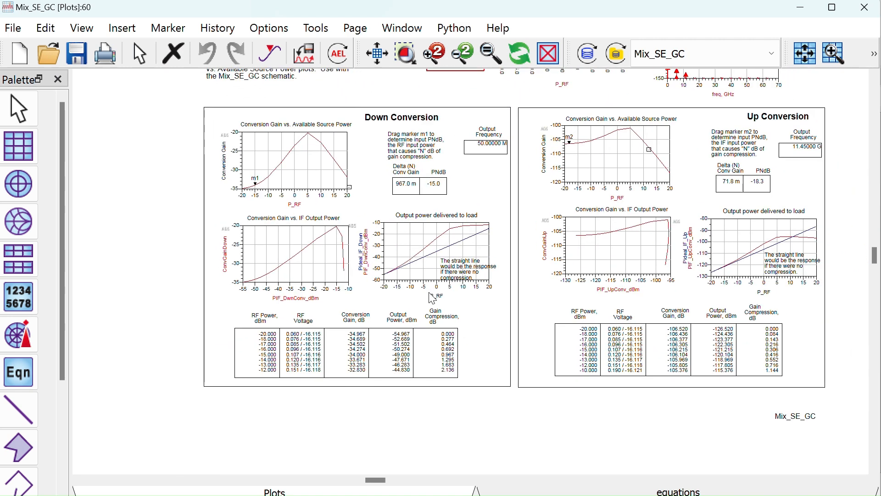
Examine the up-conversion gain plots, output power plot and compression table in the Mix_SE_GC data display.
scroll(432, 299, up, 2)
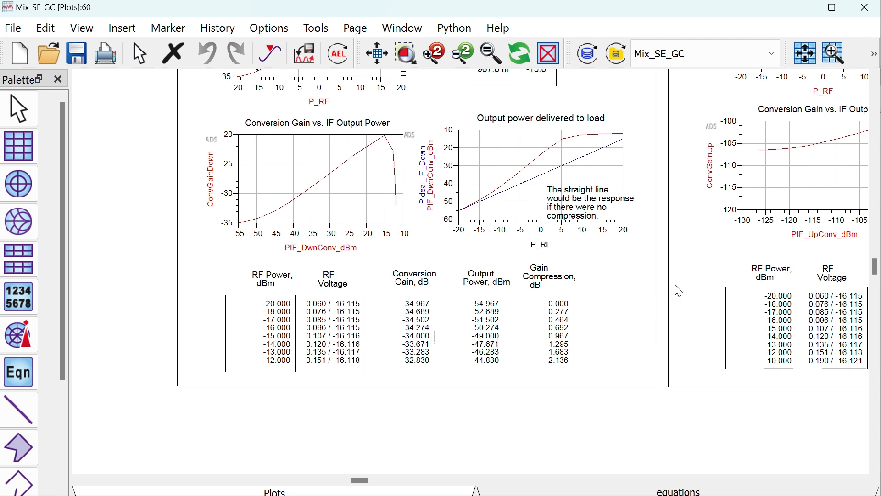
scroll(679, 290, down, 2)
scroll(519, 275, up, 1)
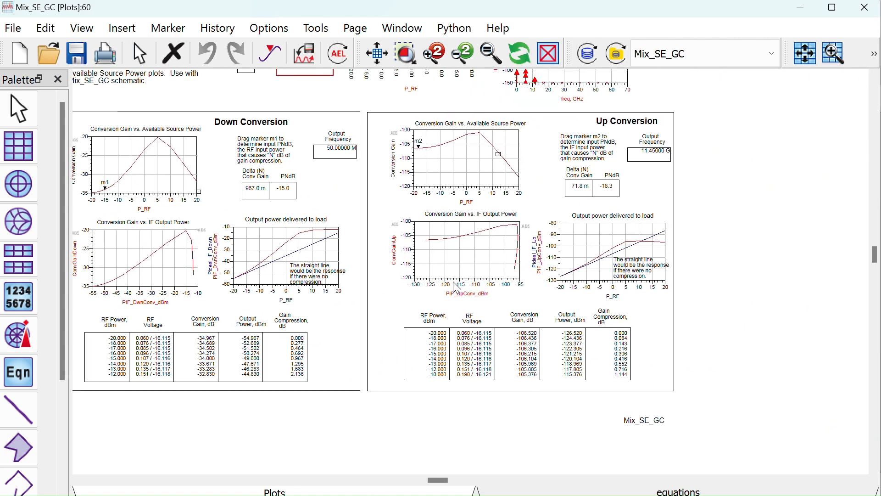
scroll(480, 274, up, 1)
scroll(480, 279, up, 1)
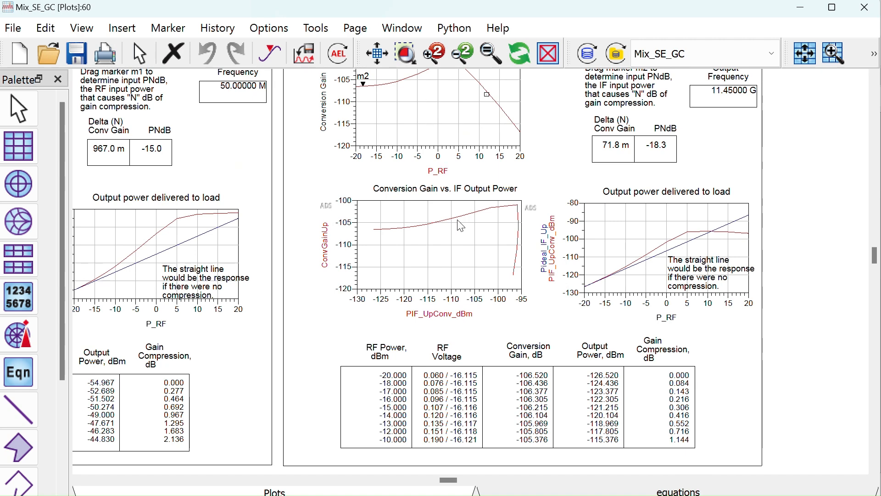
scroll(461, 222, down, 1)
drag(501, 225, 572, 302)
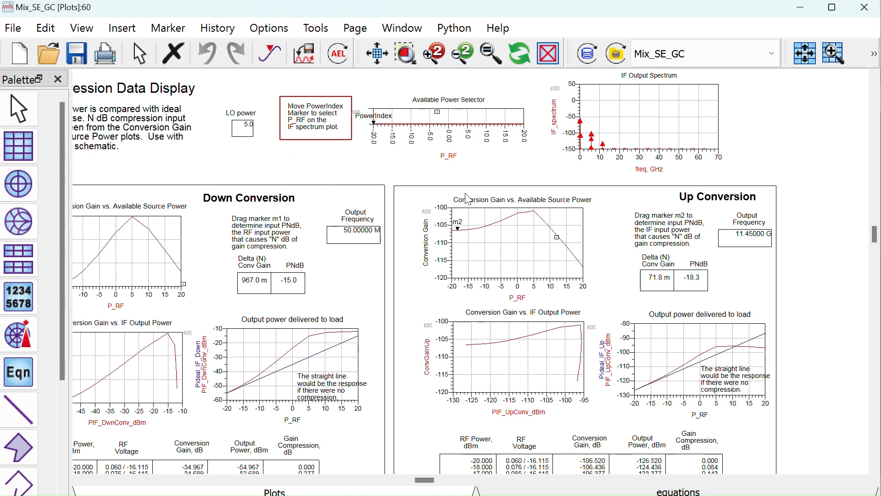
Set the LO power P_LO to 15 in the R2 variable block of Mix_SE_GC and rerun the simulation.
click(864, 7)
click(635, 171)
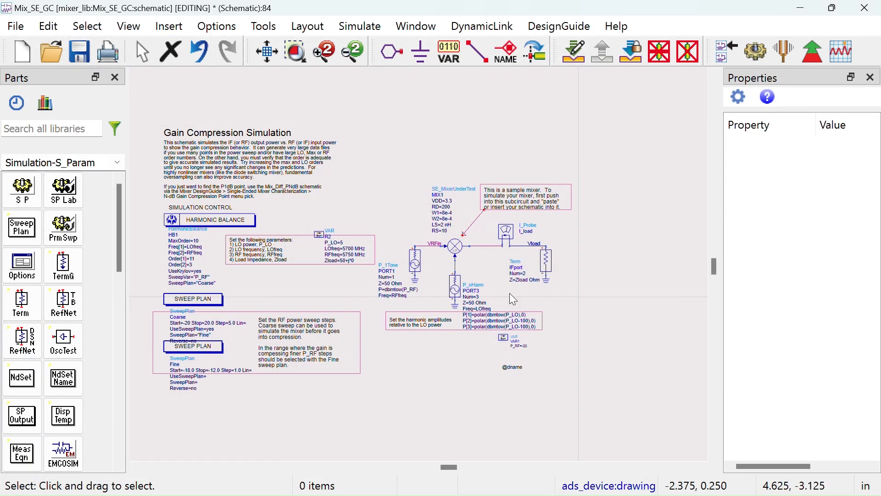
scroll(341, 243, up, 6)
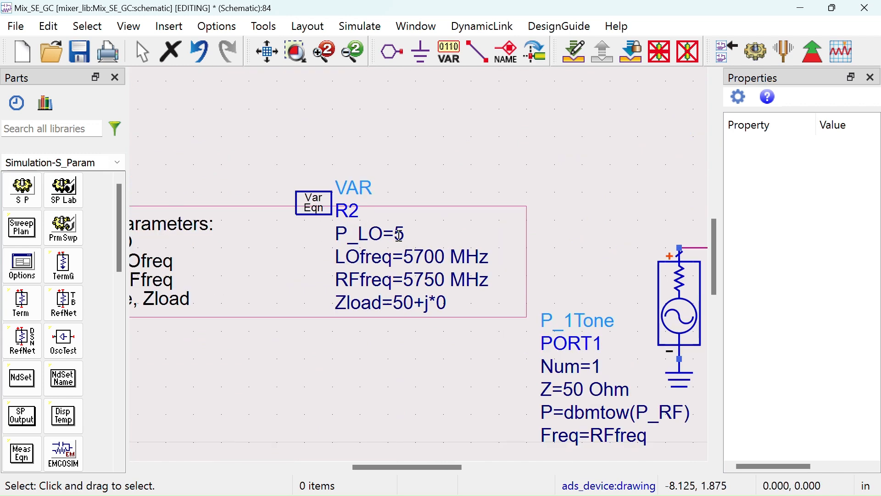
double_click(399, 235)
text(15)
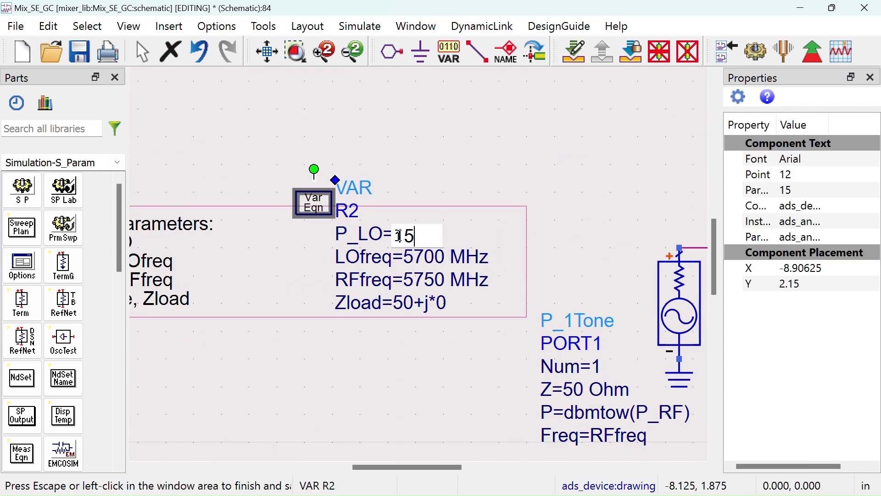
click(553, 150)
click(766, 58)
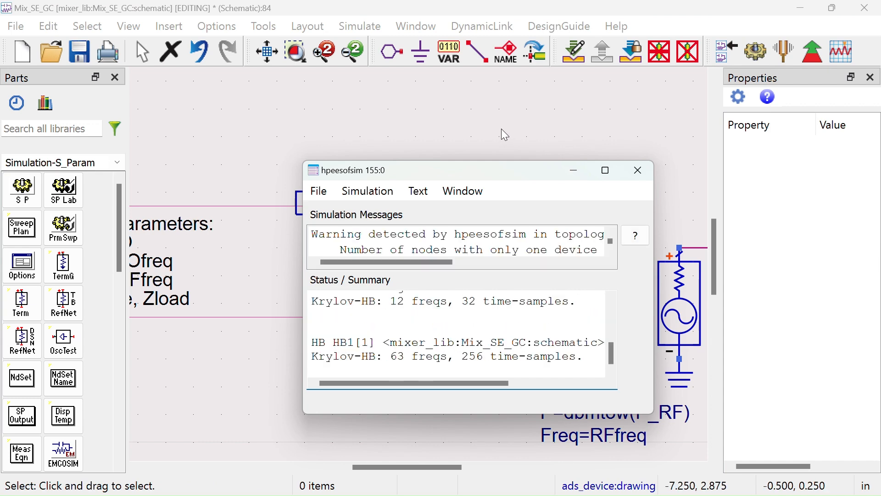
Inspect the down-conversion gain versus available source power curve around marker m1 for the 15 dBm LO power.
scroll(398, 224, up, 2)
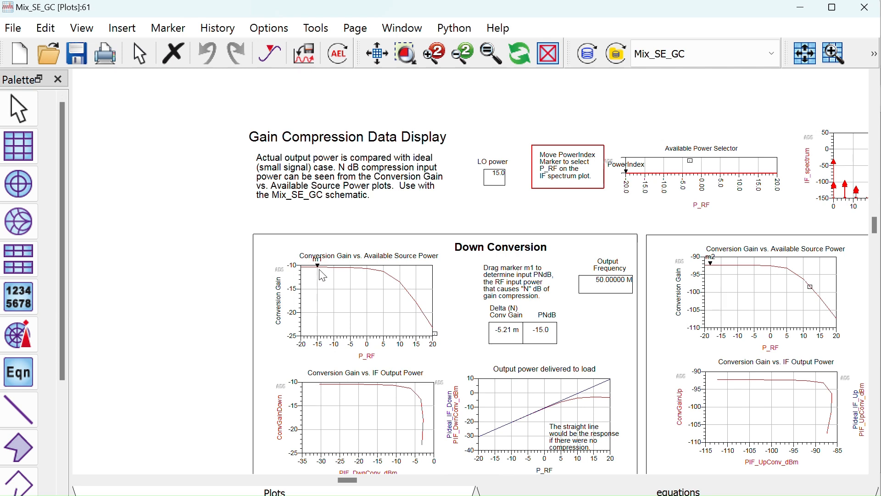
mouse_move(324, 270)
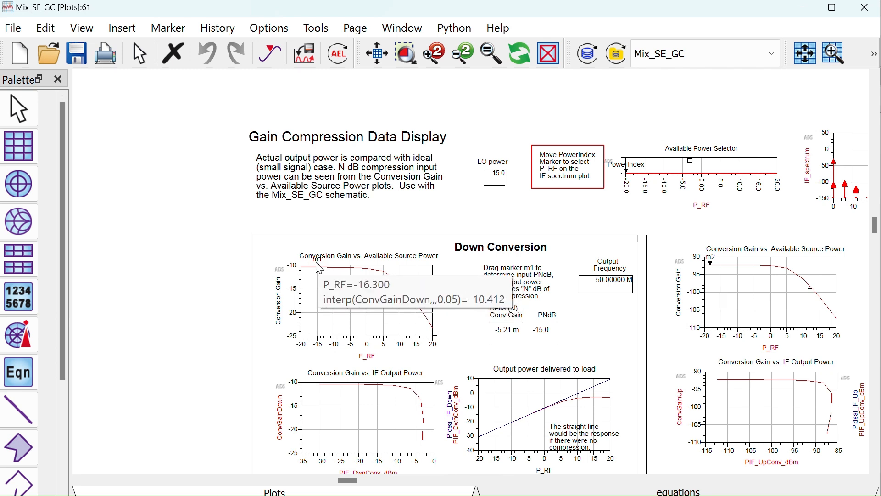
scroll(397, 271, up, 6)
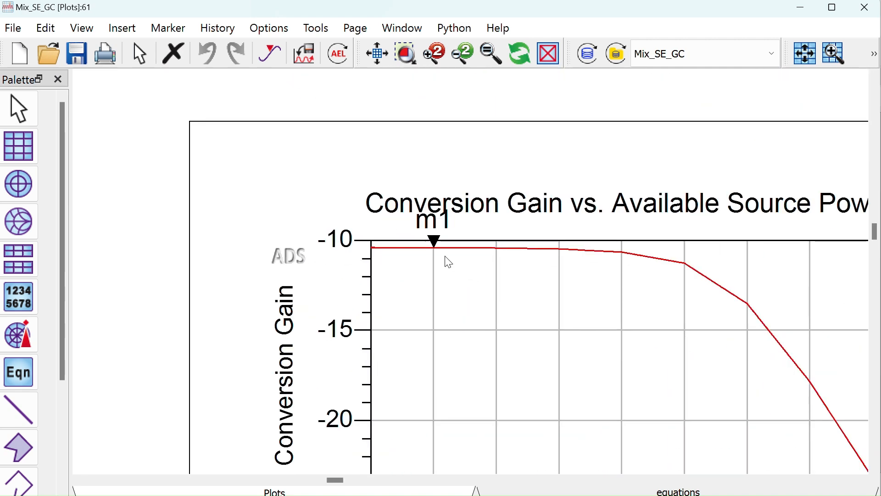
mouse_move(438, 247)
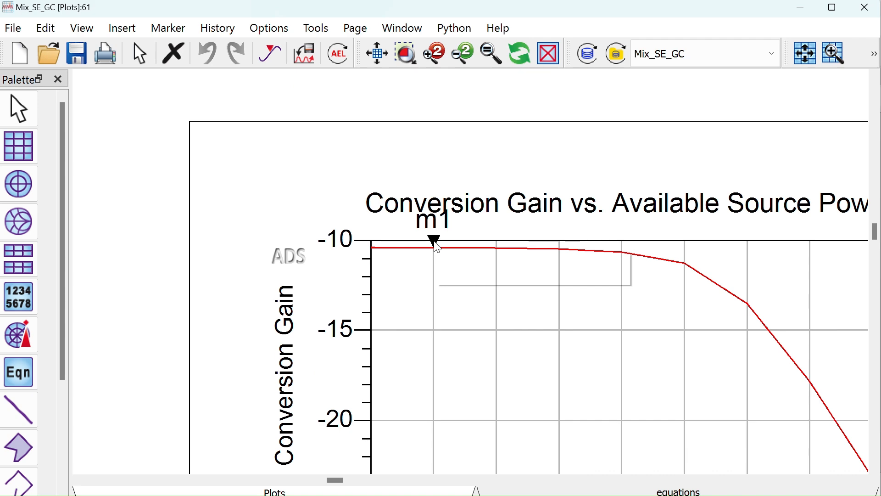
click(438, 247)
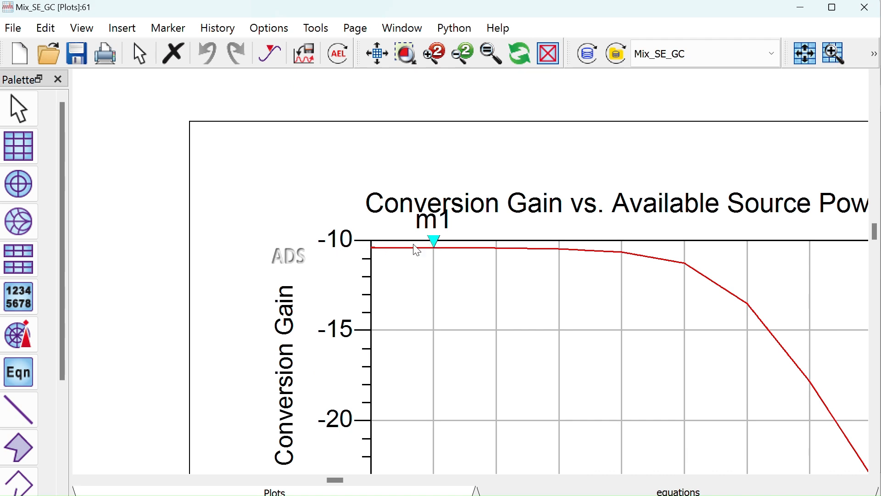
scroll(417, 250, down, 6)
scroll(434, 244, up, 2)
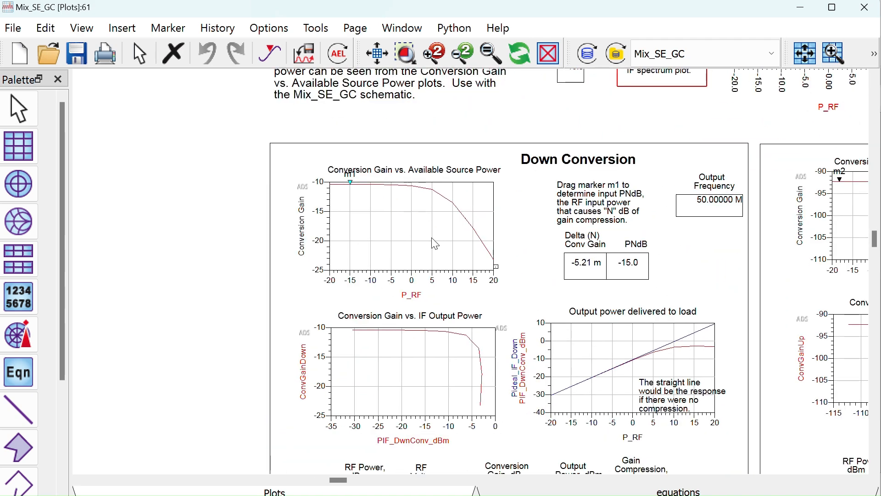
Compare the down-conversion output power with the ideal straight line and read the conversion gain and compression table.
scroll(408, 248, down, 1)
scroll(438, 305, down, 1)
scroll(494, 289, up, 2)
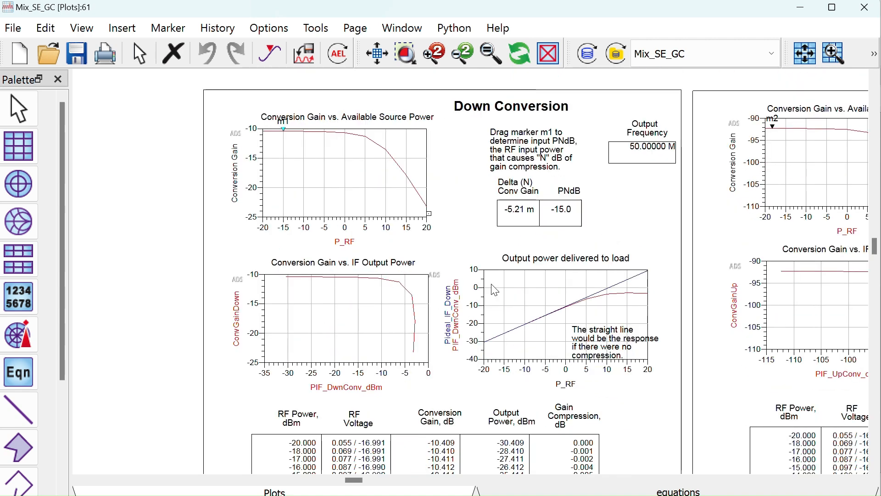
scroll(494, 289, up, 2)
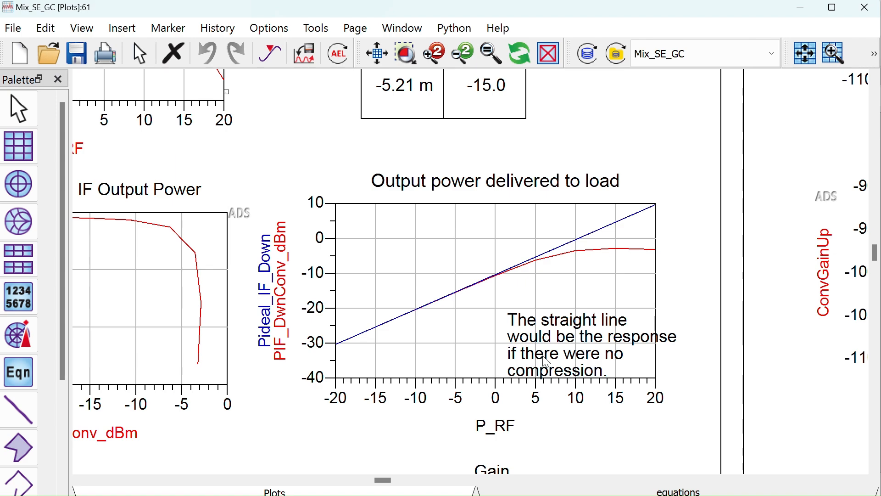
scroll(577, 259, down, 5)
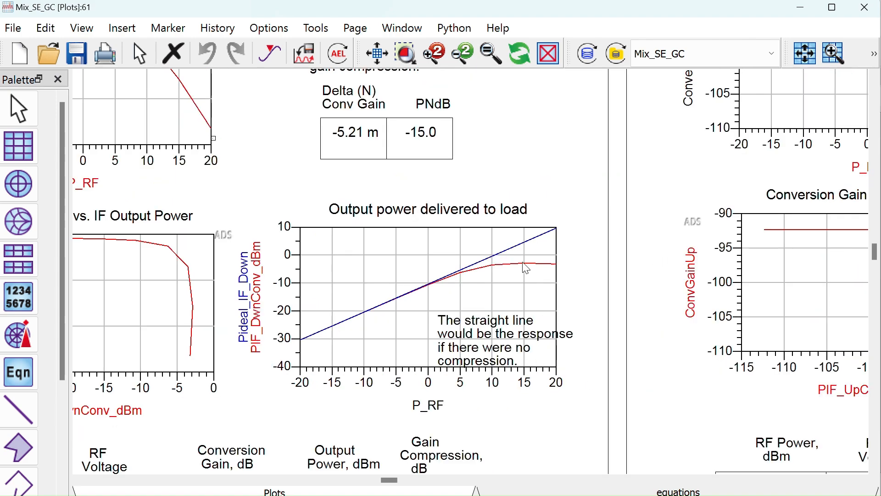
scroll(378, 277, up, 5)
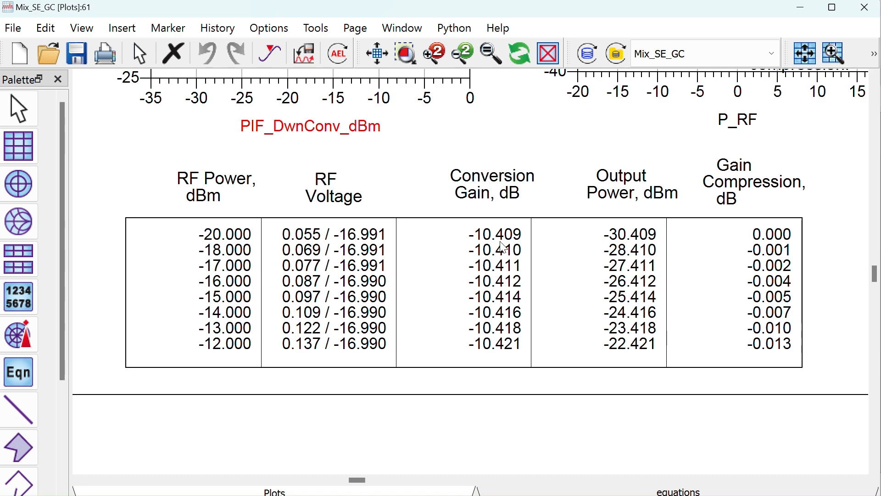
scroll(457, 255, down, 3)
scroll(525, 256, down, 3)
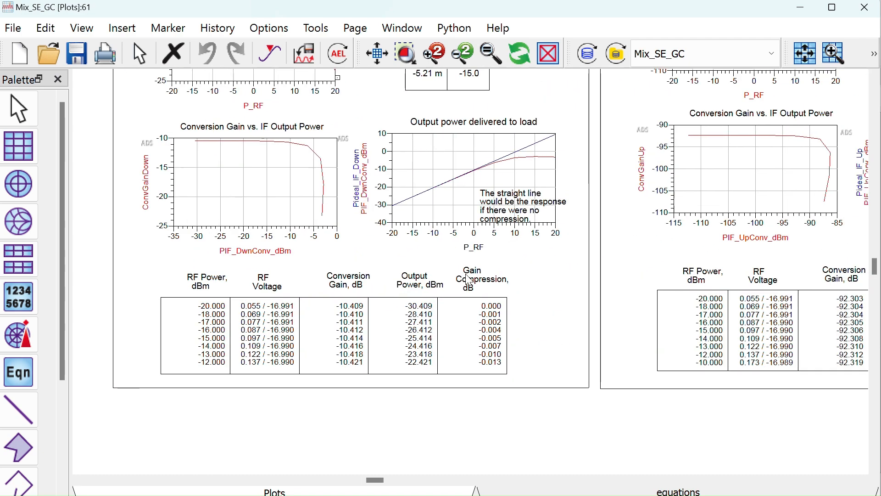
Examine the up-conversion plots and table for the 15 dBm LO power, including the gain curve at marker m2.
drag(553, 250, 324, 309)
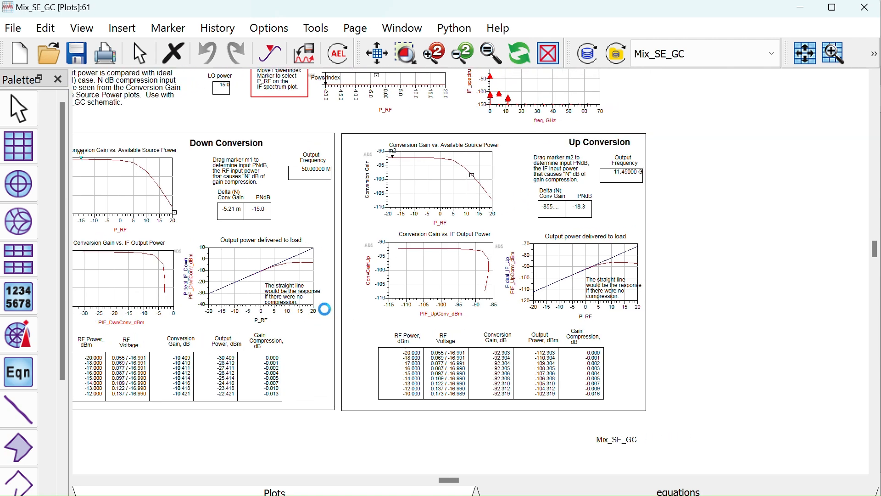
scroll(461, 299, up, 1)
scroll(465, 283, up, 1)
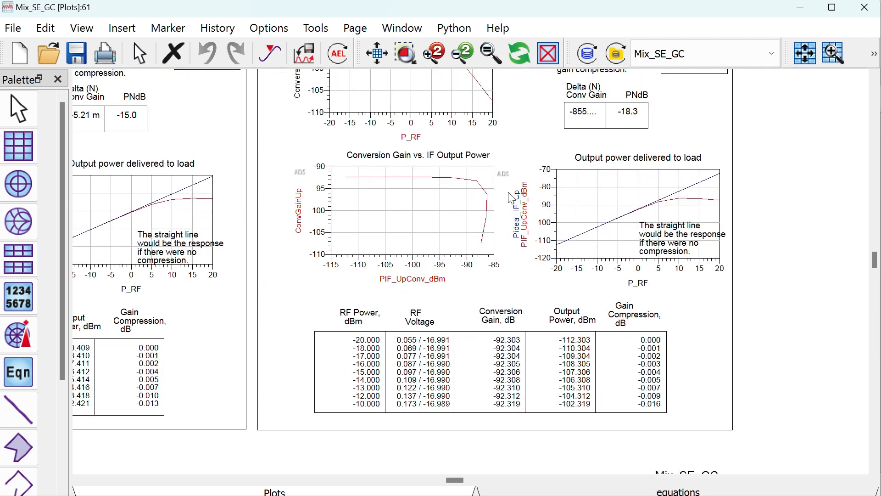
drag(508, 198, 508, 294)
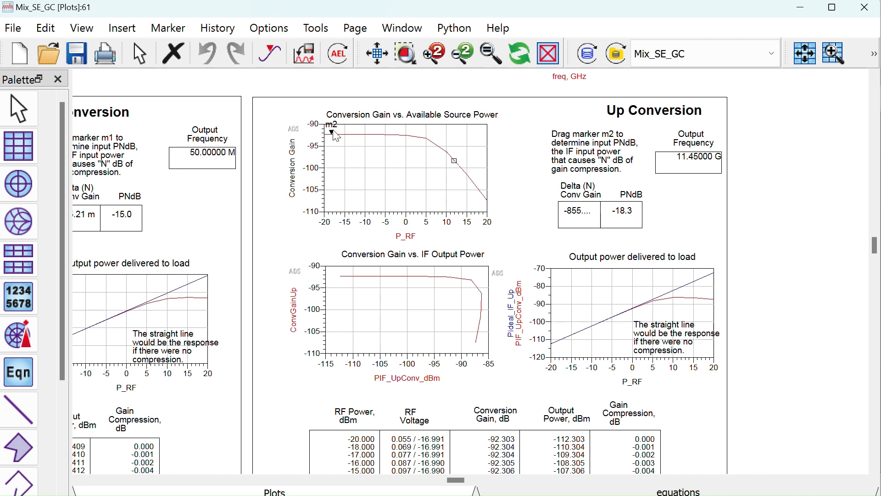
mouse_move(335, 136)
Close the results windows, set P_LO to 20 in the R2 variable block and rerun the gain compression simulation.
click(864, 8)
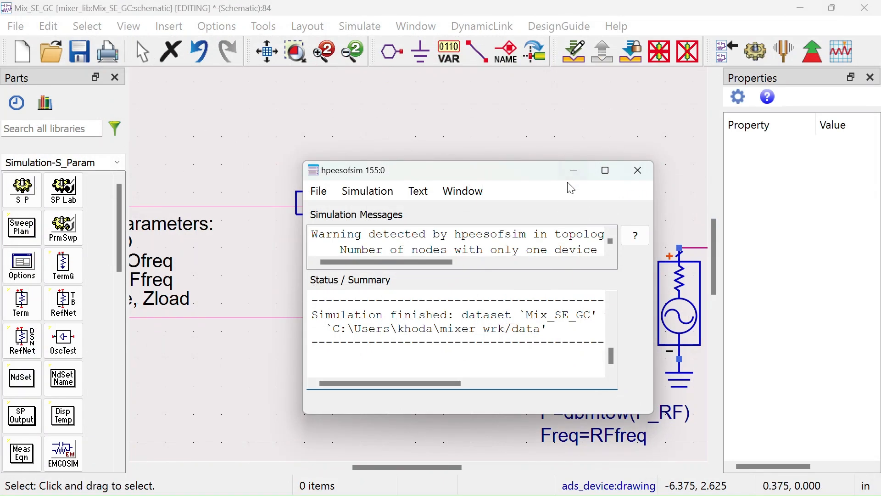
click(638, 170)
double_click(402, 235)
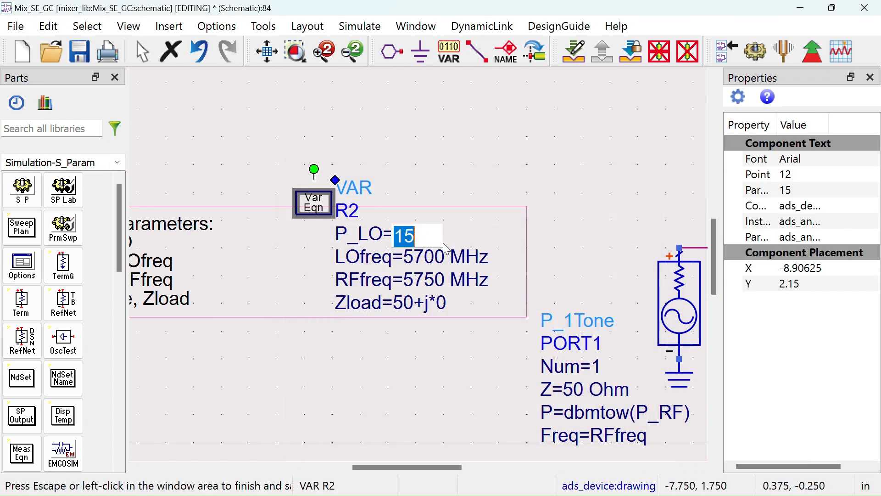
text(20)
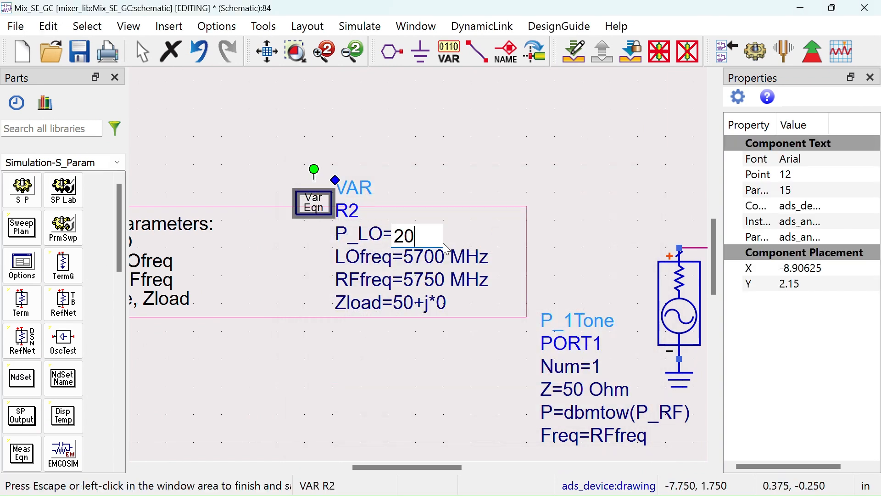
click(535, 165)
click(755, 51)
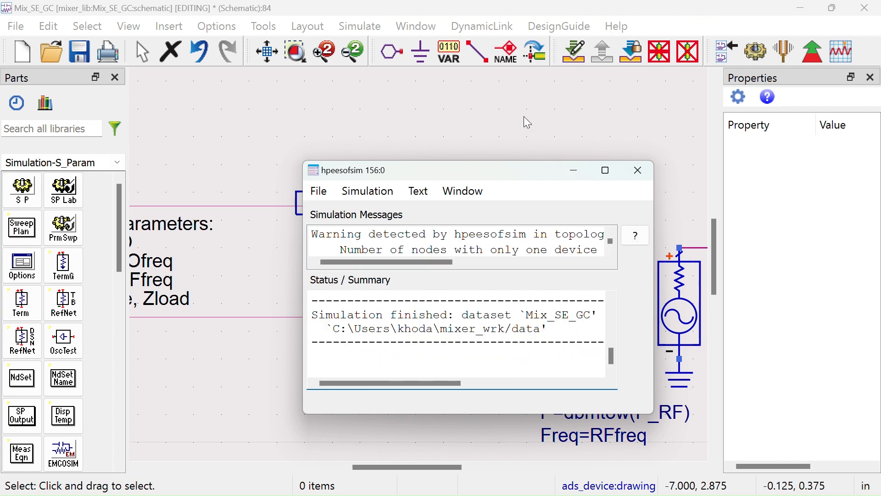
Inspect the down-conversion gain at marker m1 and the output power delivered to the load for P_LO = 20.
scroll(414, 281, up, 3)
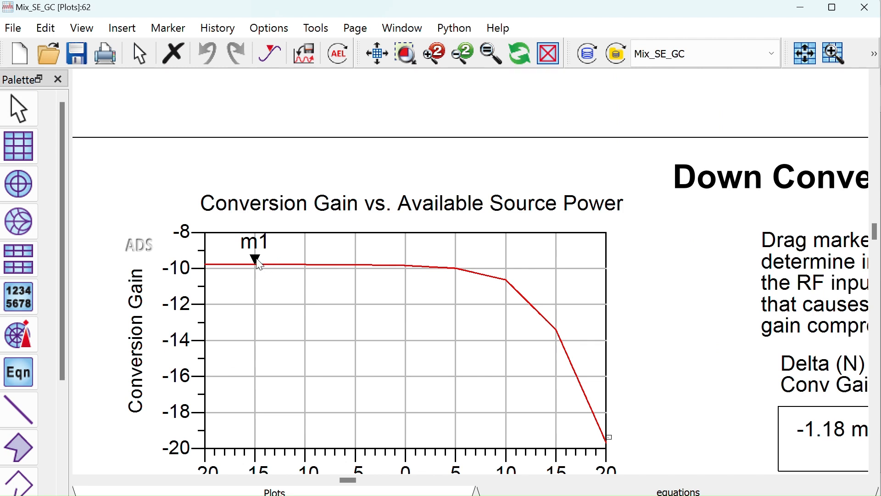
mouse_move(259, 264)
scroll(404, 295, down, 6)
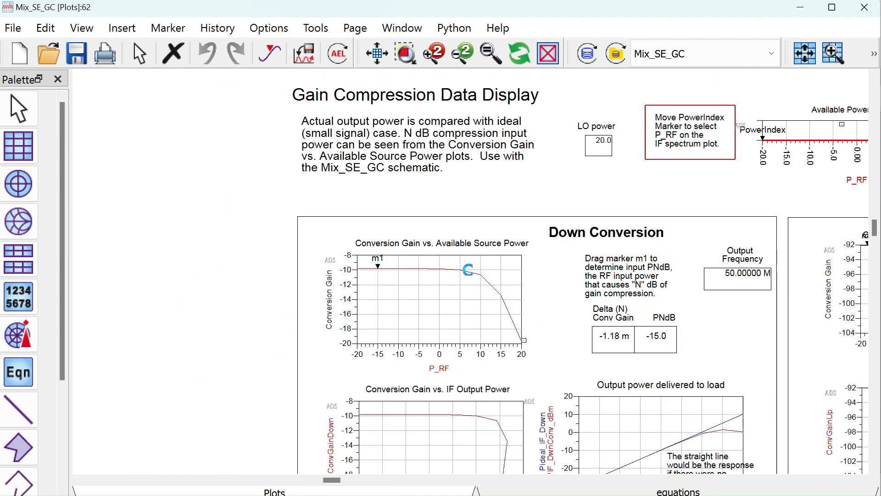
scroll(443, 234, up, 4)
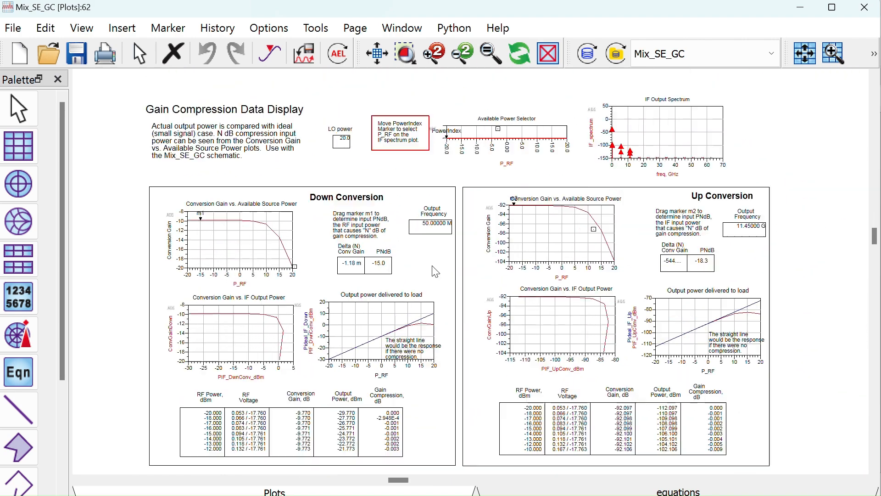
scroll(453, 322, up, 2)
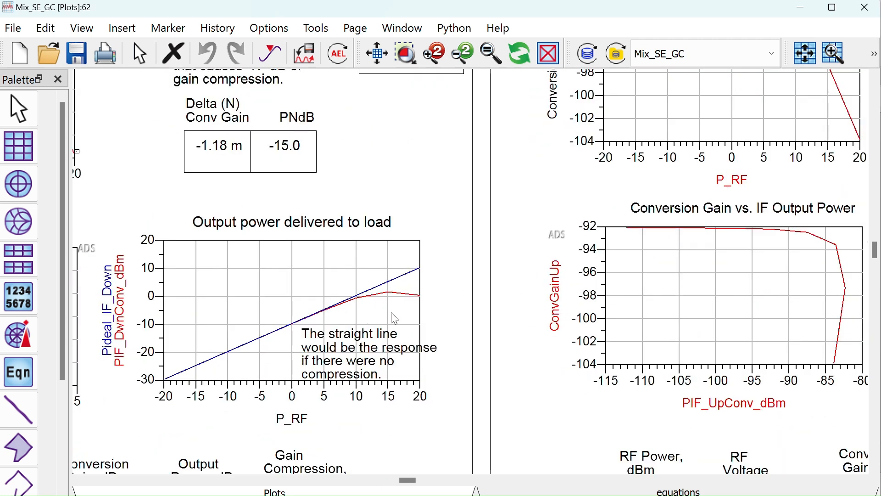
Close the results windows and set P_LO back to 15 in the R2 variable block of the Mix_SE_GC schematic.
click(871, 5)
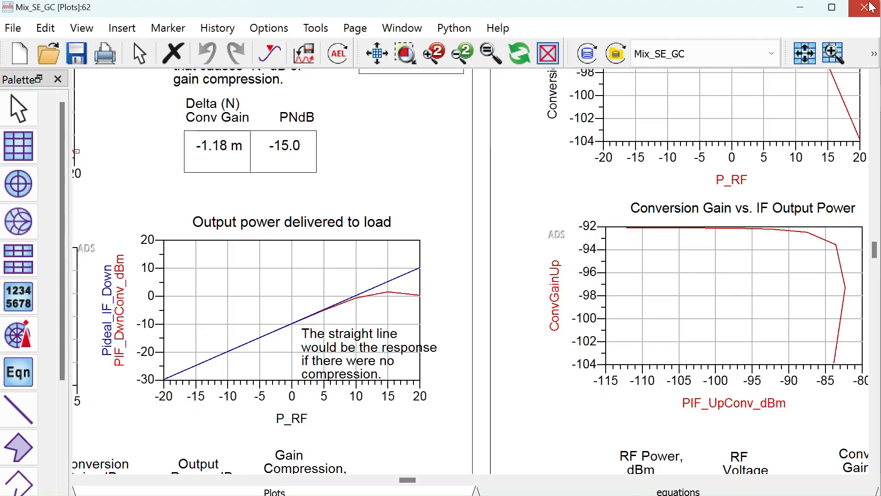
click(638, 170)
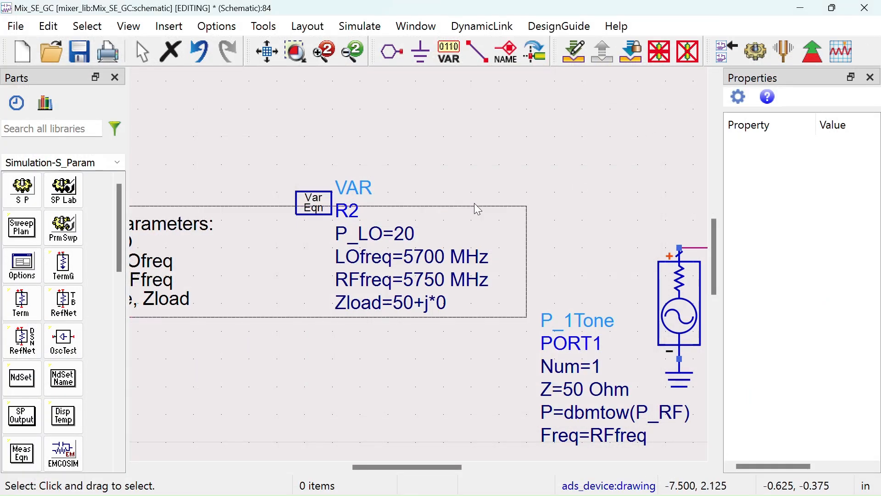
scroll(419, 258, down, 2)
scroll(378, 251, up, 2)
double_click(378, 251)
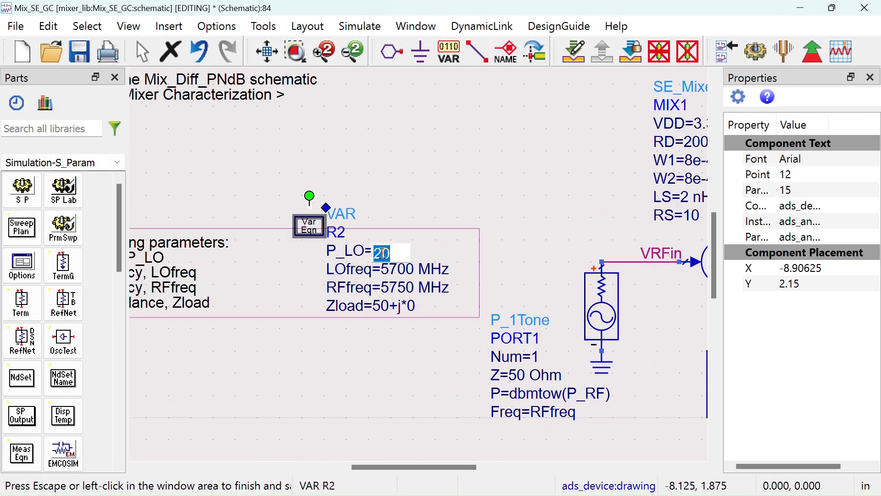
text(15)
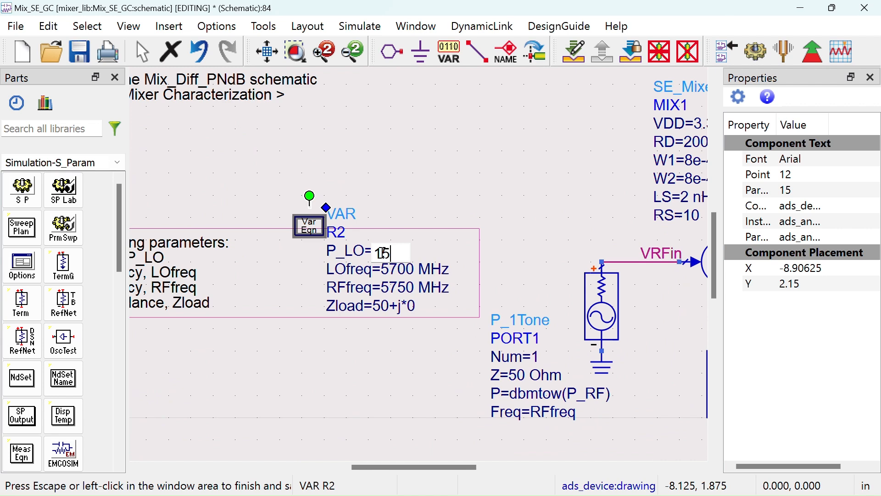
click(446, 159)
scroll(429, 220, down, 4)
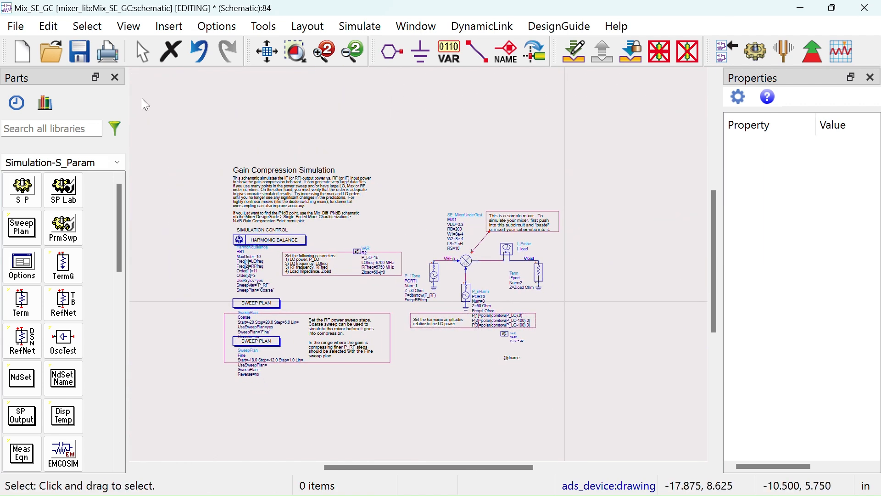
Save the Mix_SE_GC schematic, load the single-ended "IF Spect., Isolation, Conv. Gain, Port Impedances" setup from the Mixers DesignGuide and close its data display.
click(81, 59)
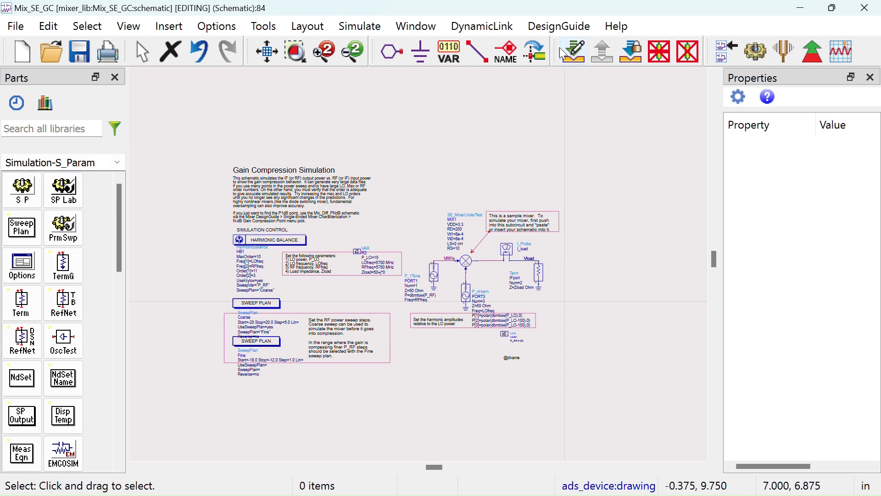
click(560, 26)
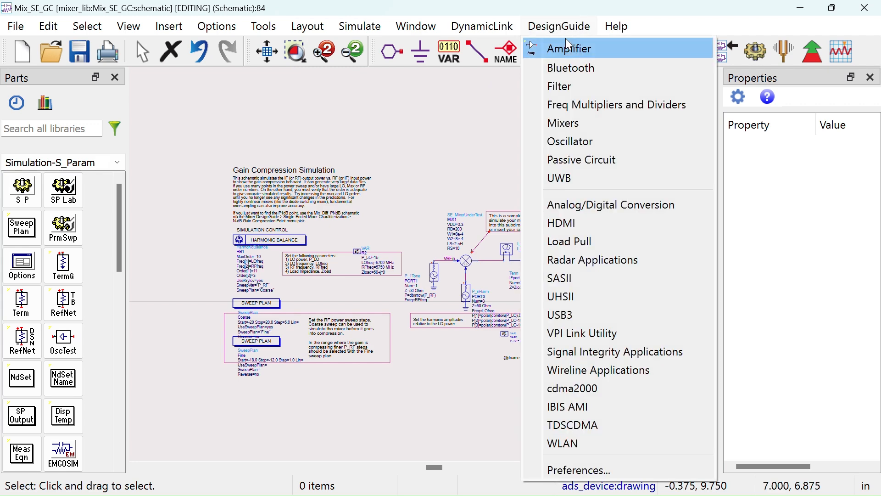
click(562, 122)
click(197, 193)
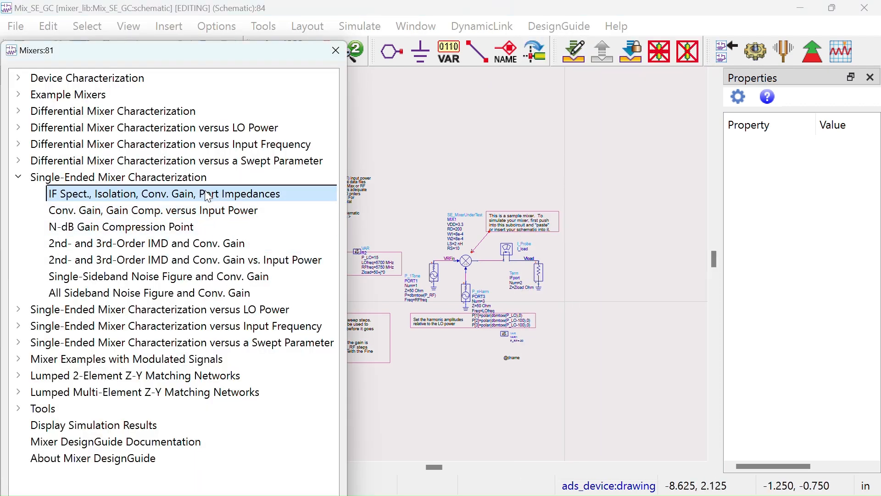
drag(227, 51, 234, 21)
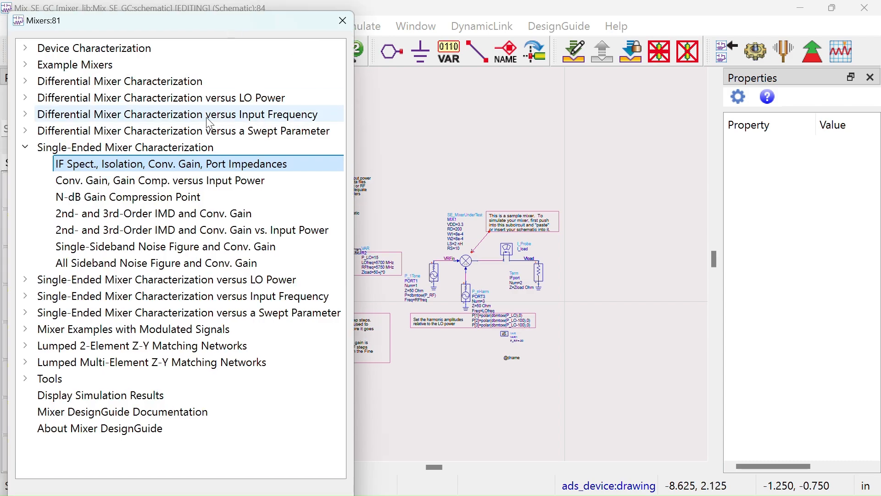
double_click(192, 159)
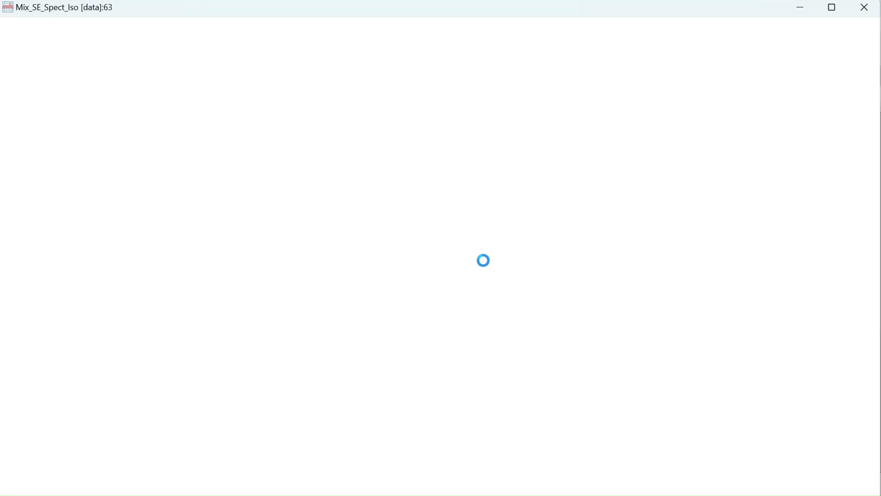
click(865, 8)
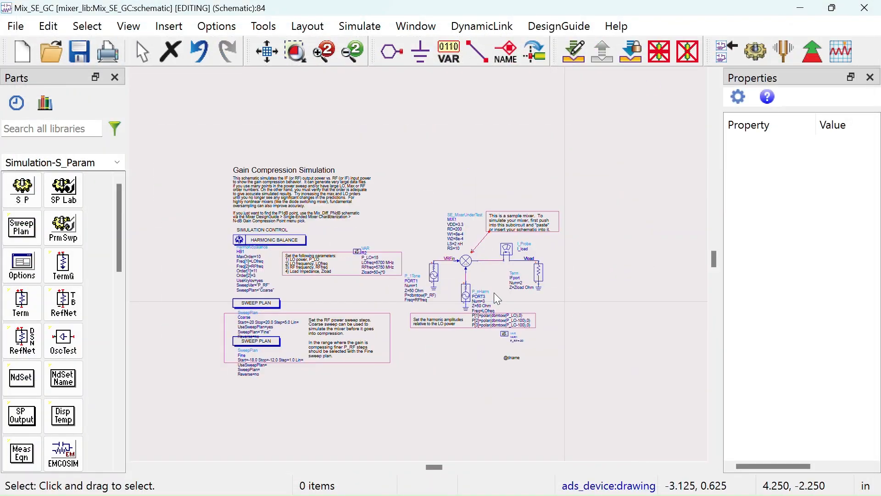
scroll(418, 275, up, 2)
scroll(418, 275, up, 1)
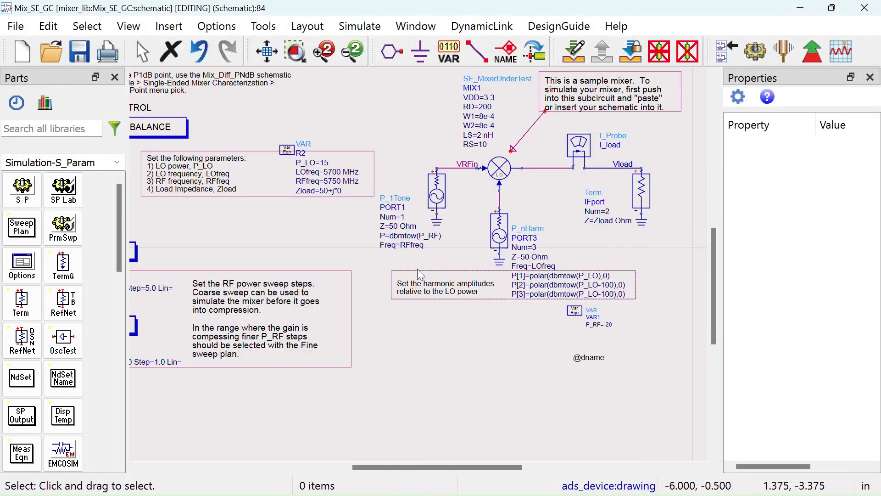
drag(307, 252, 348, 245)
drag(426, 251, 441, 255)
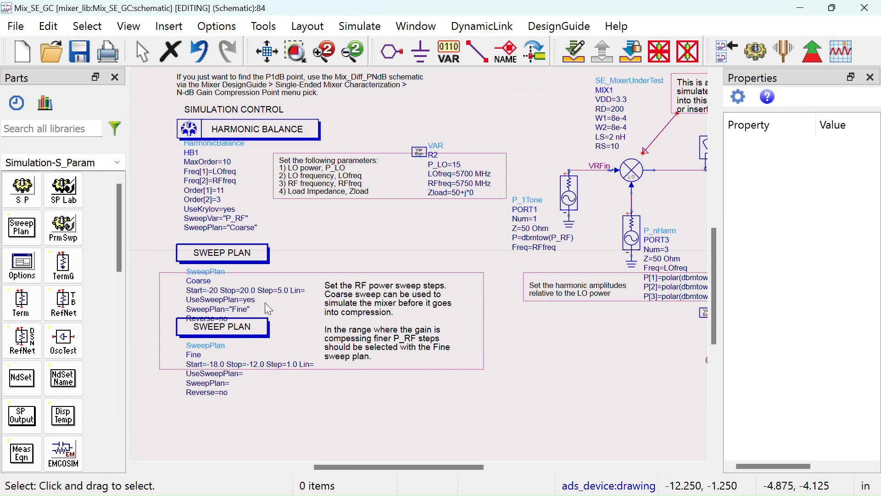
drag(500, 335, 315, 360)
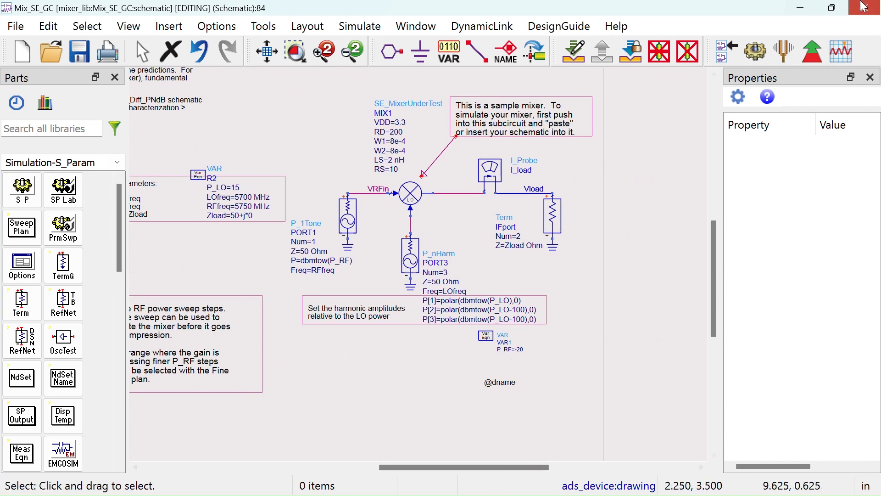
Load the single-ended IF spectrum, isolation and port impedance setup again, close its data display and minimize the Mix_SE_GC schematic.
click(557, 26)
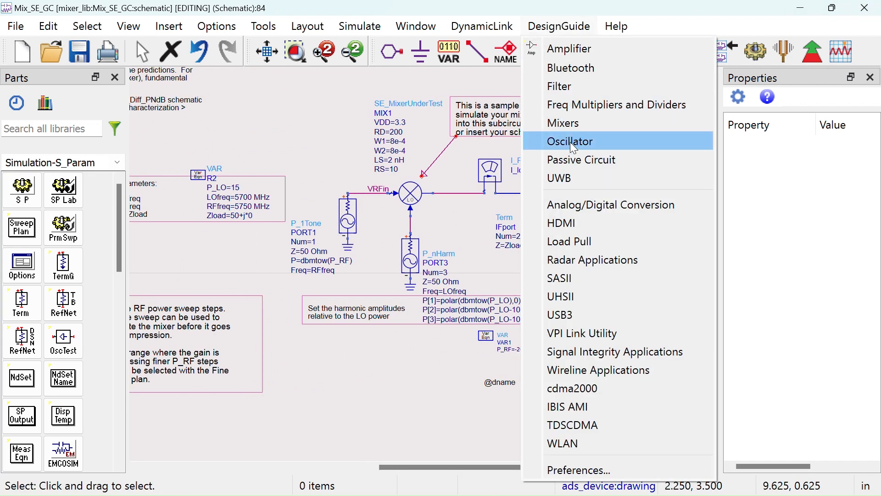
click(564, 123)
double_click(174, 164)
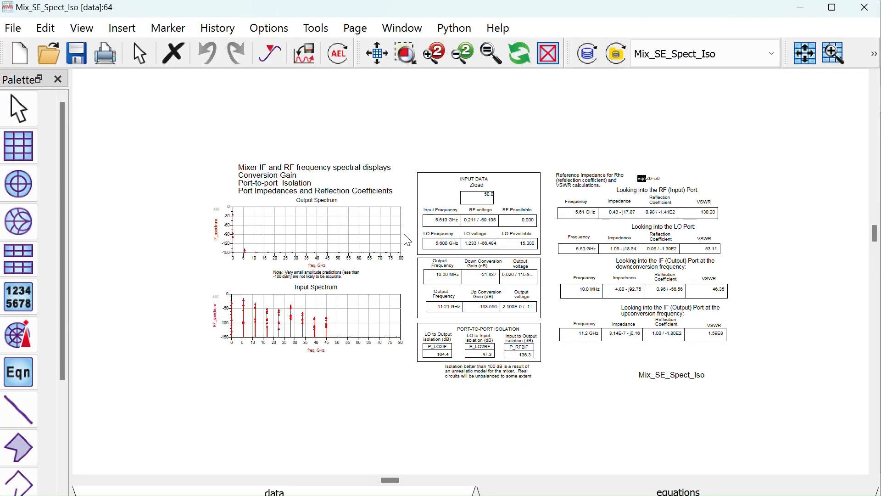
click(865, 7)
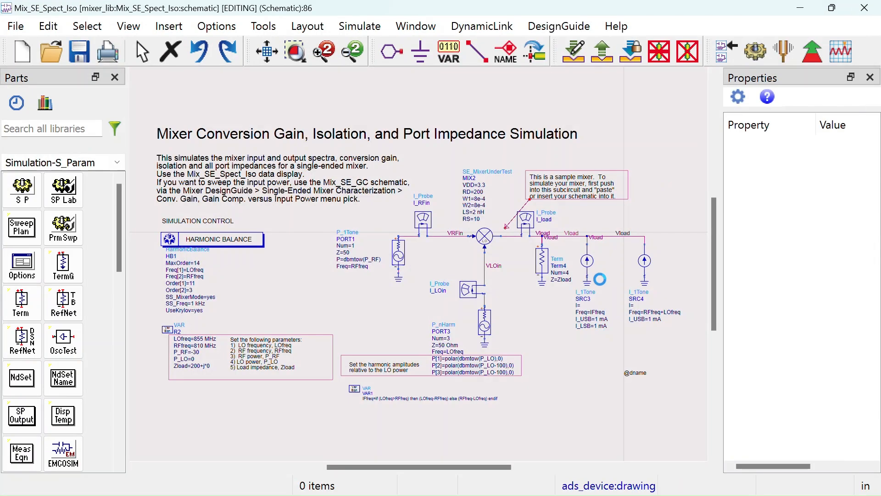
scroll(534, 285, up, 3)
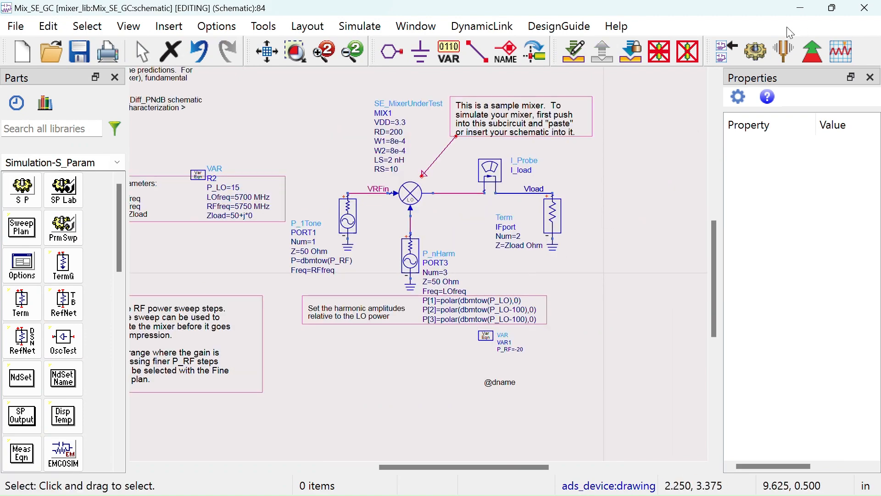
click(801, 7)
Set LOfreq to 5700 MHz and RFfreq to 5750 MHz in the R2 variable block of the Mix_SE_Spect_Iso schematic.
scroll(463, 304, up, 1)
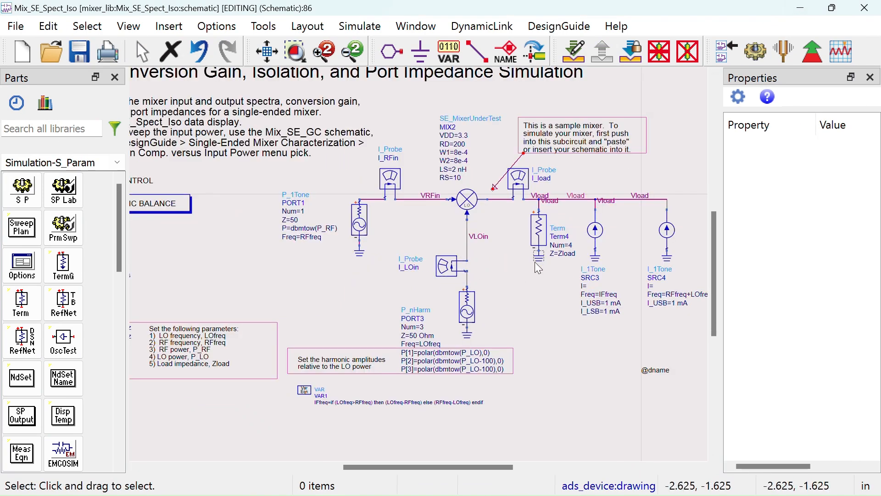
scroll(457, 278, up, 1)
scroll(453, 273, down, 1)
drag(521, 291, 615, 214)
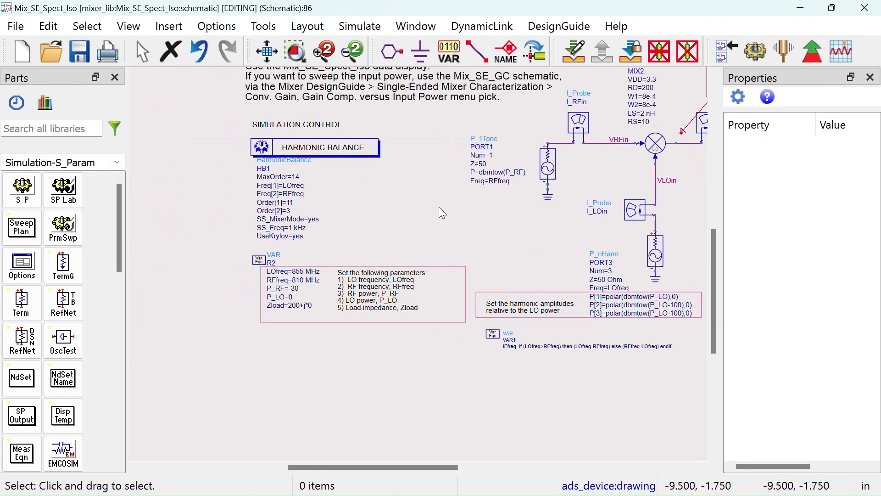
scroll(398, 230, up, 1)
scroll(398, 230, up, 1)
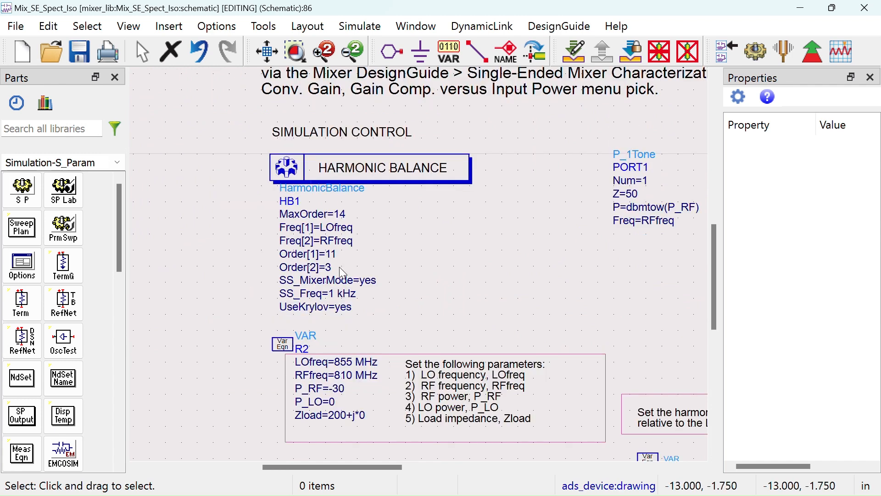
drag(342, 272, 303, 226)
scroll(259, 390, up, 1)
double_click(382, 269)
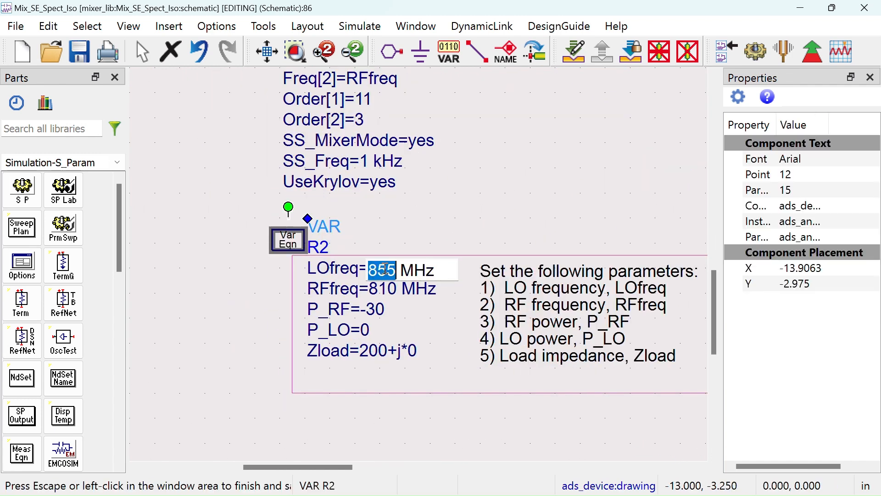
text(5700)
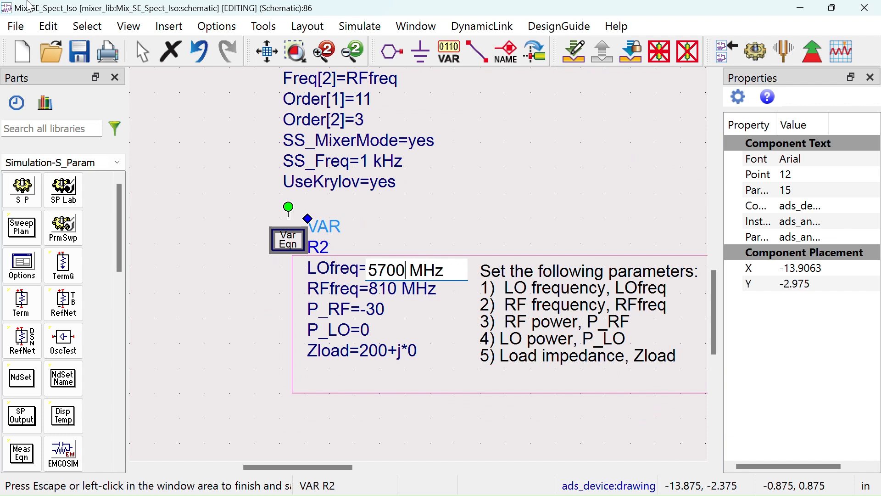
click(387, 290)
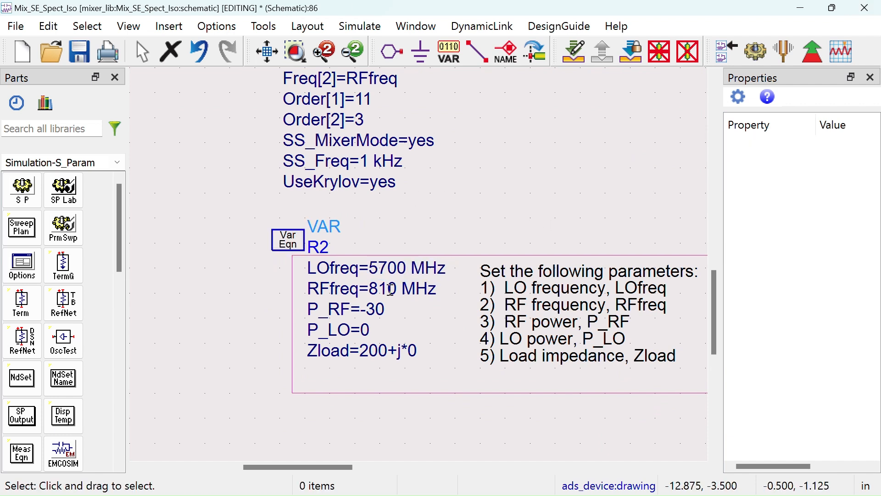
double_click(377, 289)
text(5750)
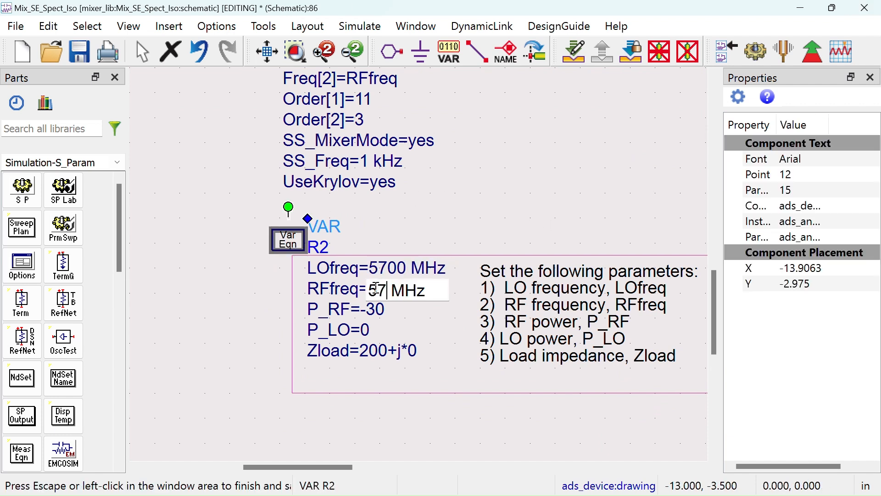
click(373, 280)
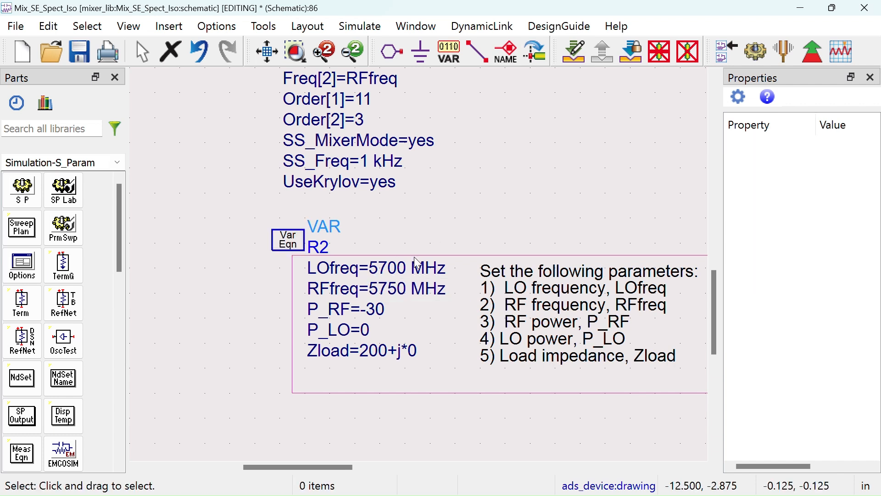
Set the LO power P_LO to 15 and the load impedance Zload to 50+j*0 in the R2 variable block.
double_click(366, 330)
text(15)
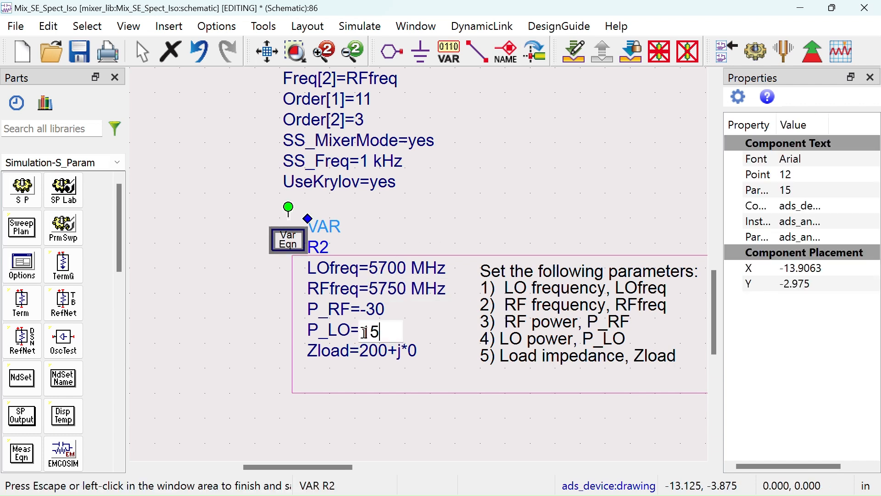
click(498, 183)
double_click(388, 352)
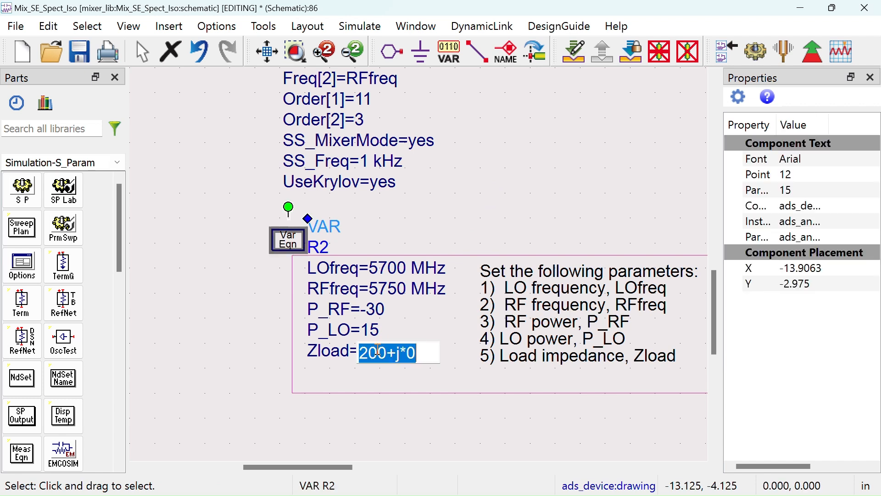
click(387, 353)
drag(387, 352, 360, 352)
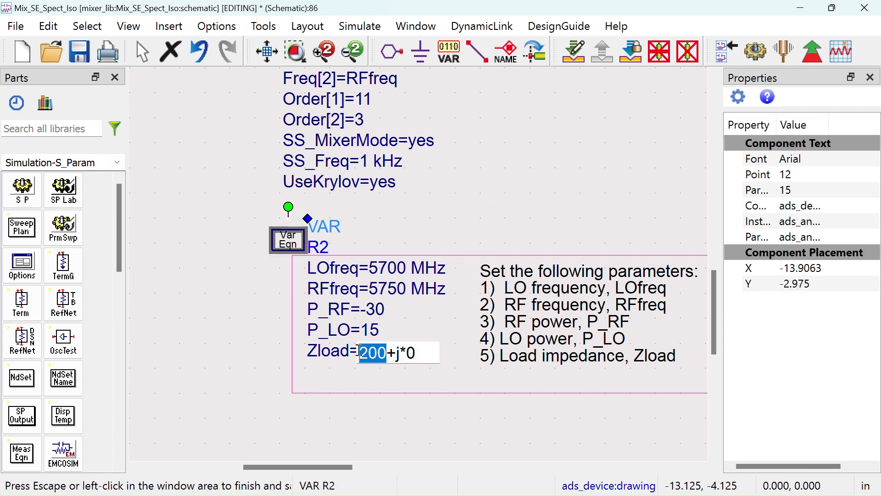
text(50)
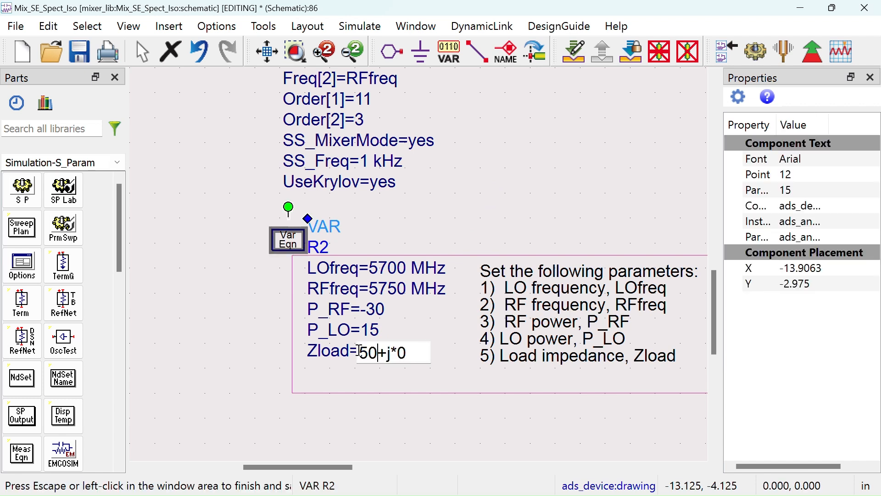
click(499, 232)
Set the RF power P_RF to 0 in the R2 variable block.
double_click(371, 310)
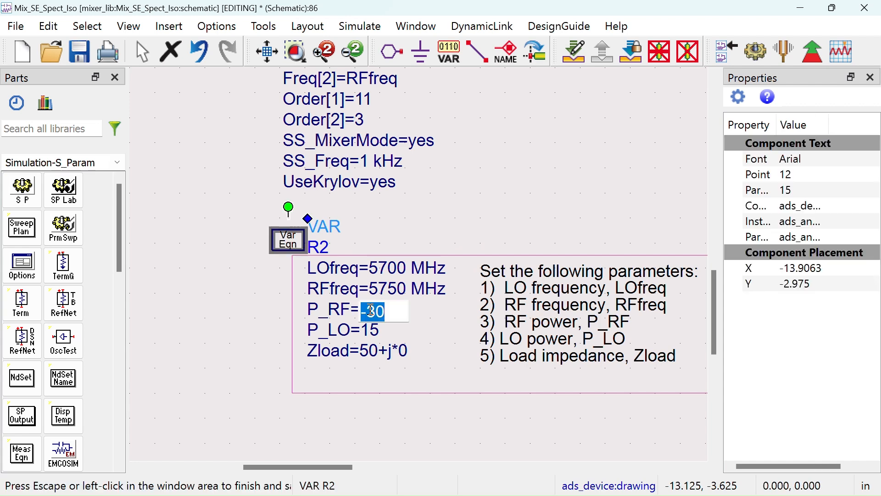
text(0)
click(490, 167)
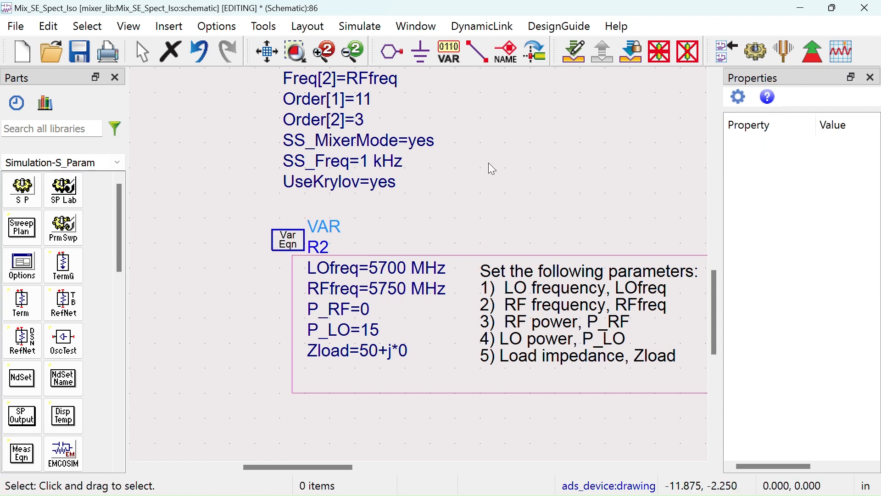
Set the RF power P_RF to -10 in the R2 variable block.
scroll(490, 168, down, 2)
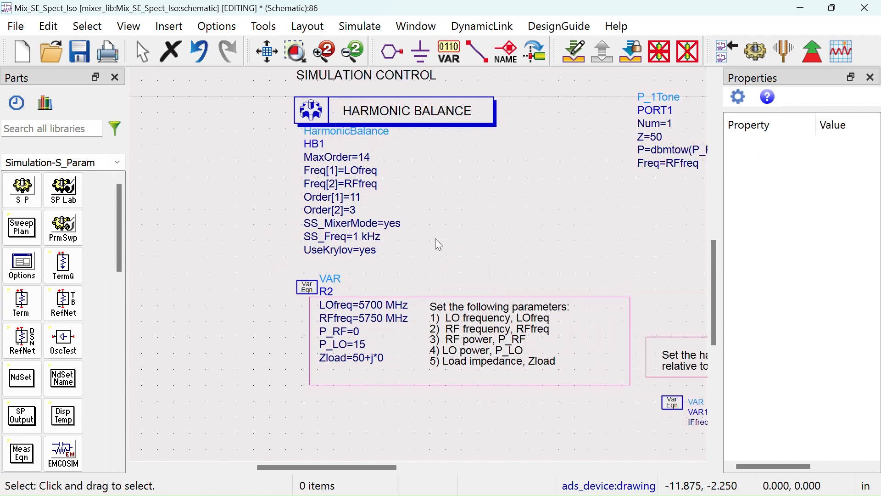
double_click(356, 331)
text(10)
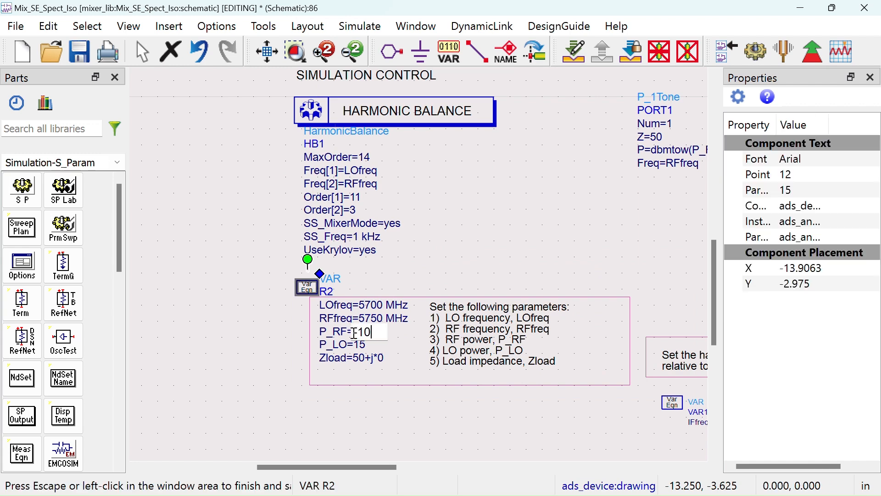
click(467, 243)
Push into the MIX2 SE_MixerUnderTest subcircuit and check that the single_balance_mixer instance is wired between its ports.
scroll(466, 244, down, 3)
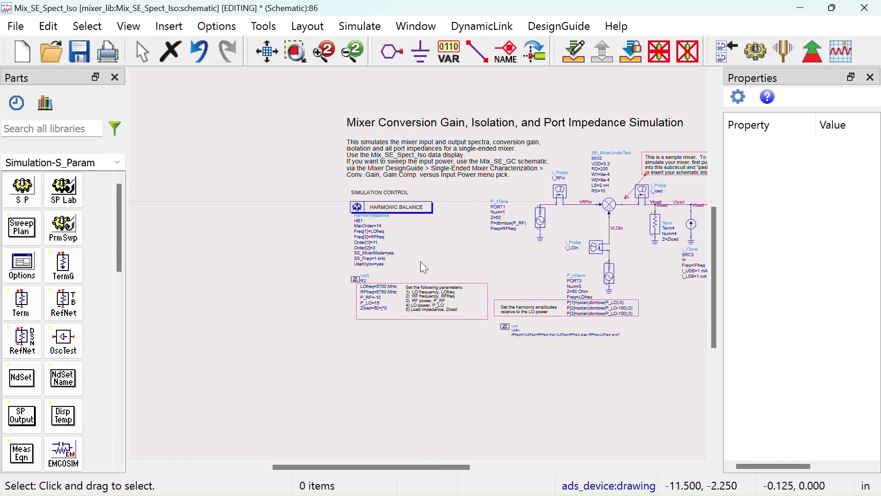
drag(421, 261, 366, 277)
scroll(368, 290, up, 3)
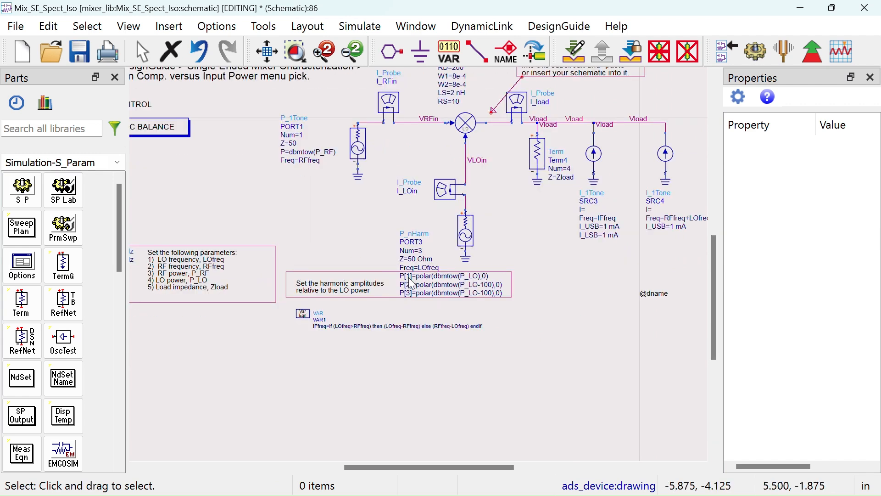
right_click(360, 189)
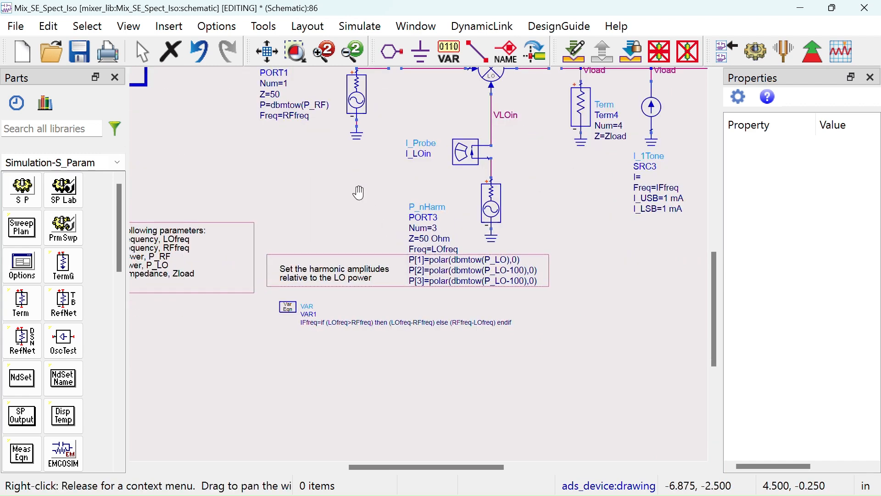
drag(358, 192, 407, 292)
scroll(406, 292, down, 1)
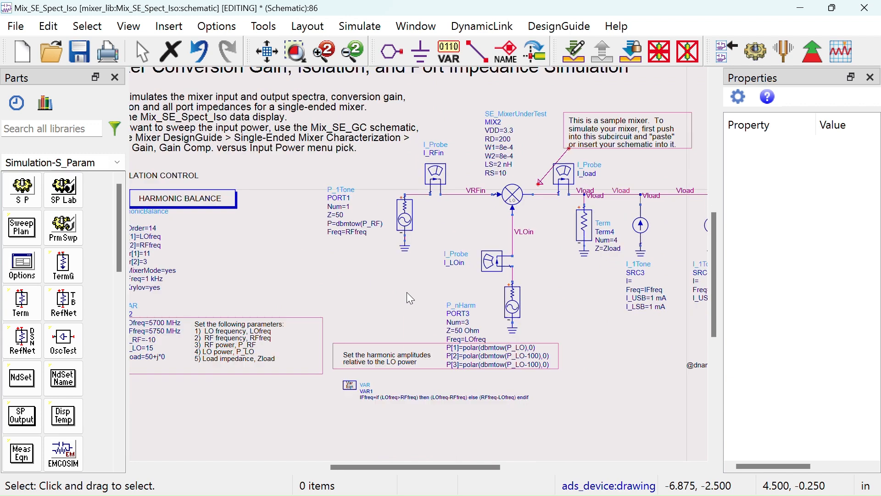
scroll(406, 292, down, 1)
click(497, 200)
click(572, 52)
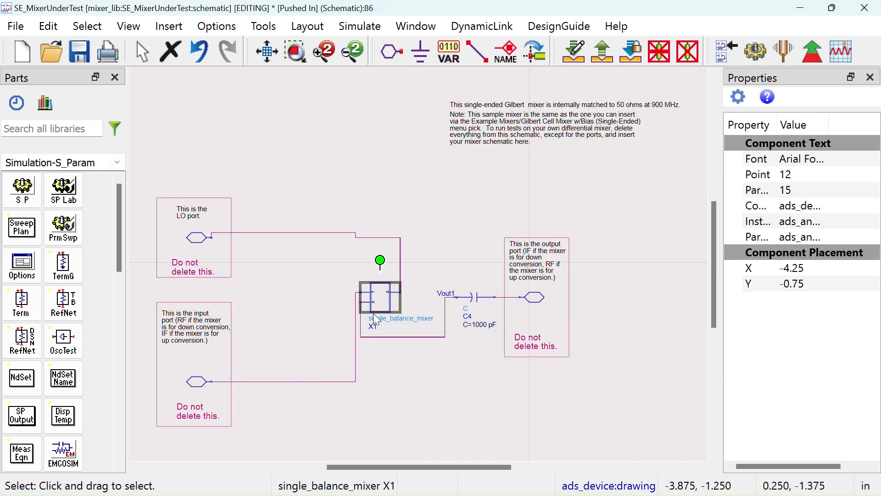
click(408, 196)
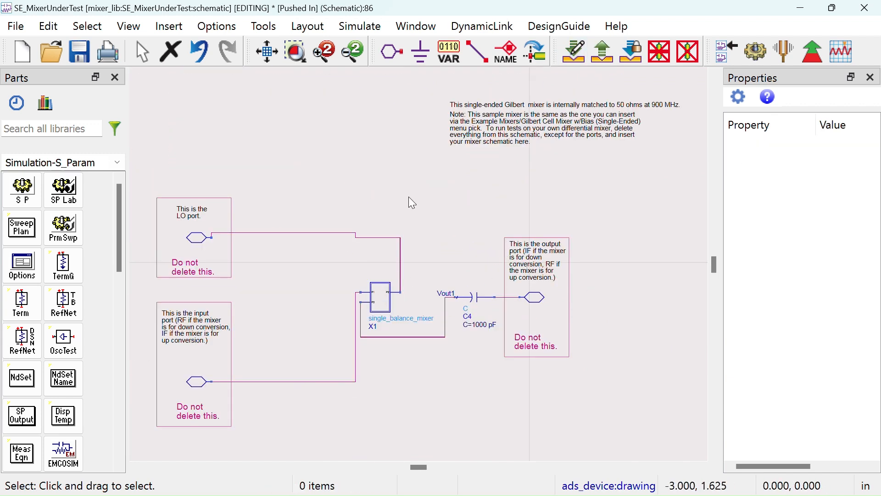
Return from the mixer subcircuit to the top-level Mix_SE_Spect_Iso schematic and try to run its harmonic balance simulation.
click(603, 52)
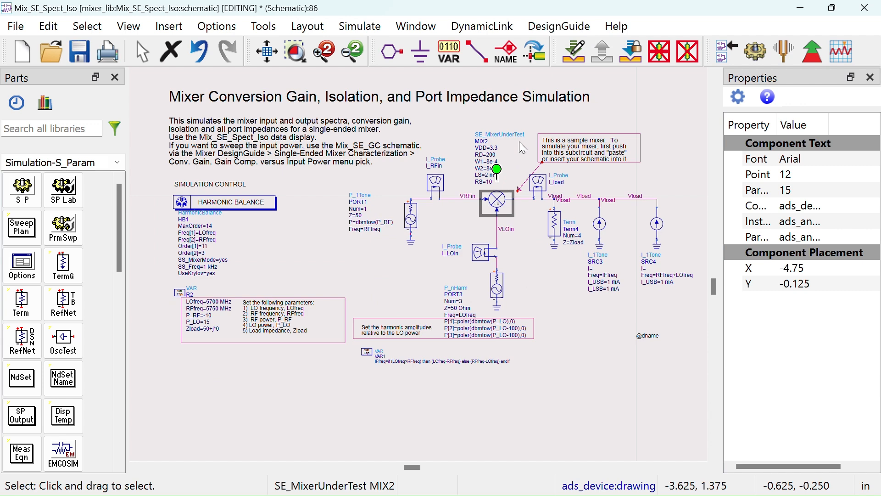
click(632, 102)
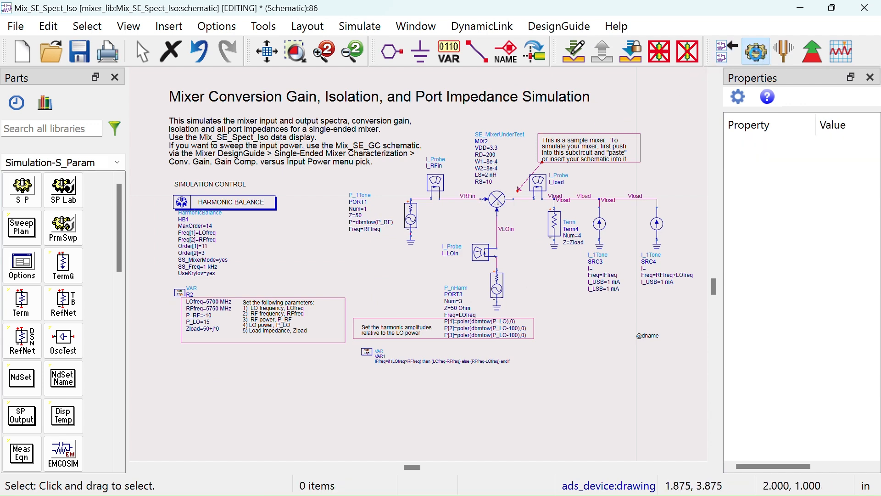
click(756, 52)
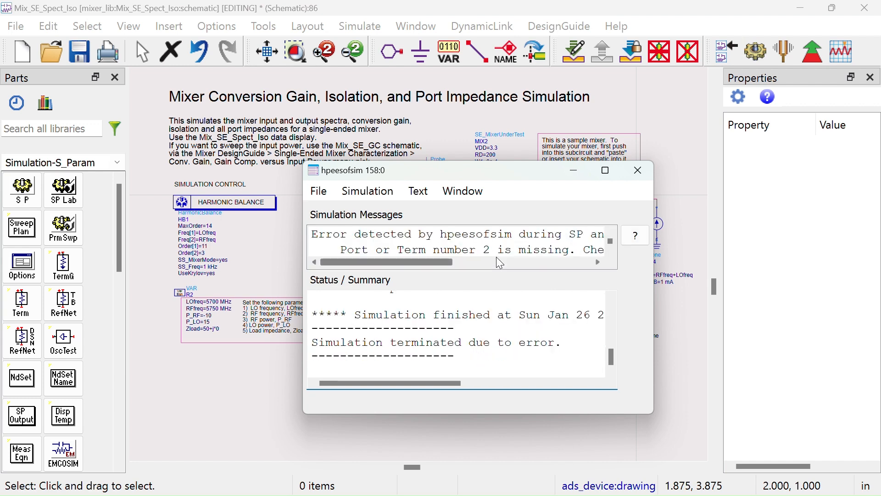
click(638, 170)
Set the port number Num of the load termination Term4 to 2 and rerun the simulation.
scroll(469, 271, up, 2)
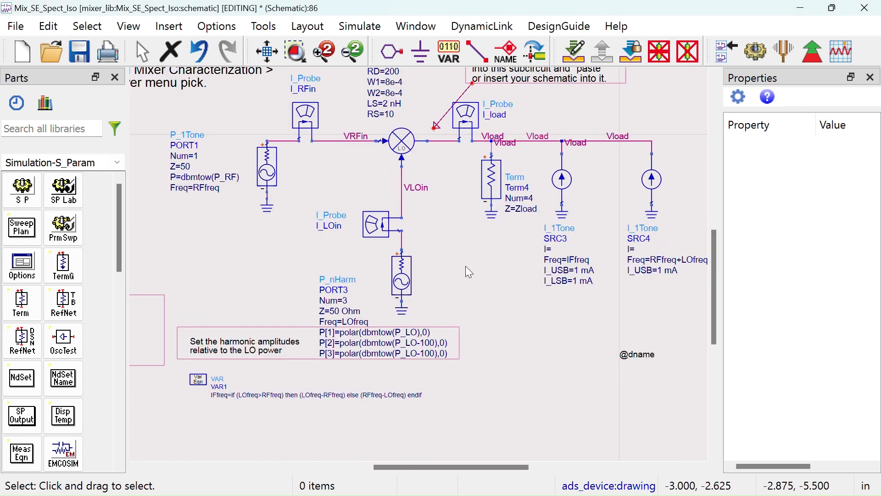
drag(464, 269, 437, 267)
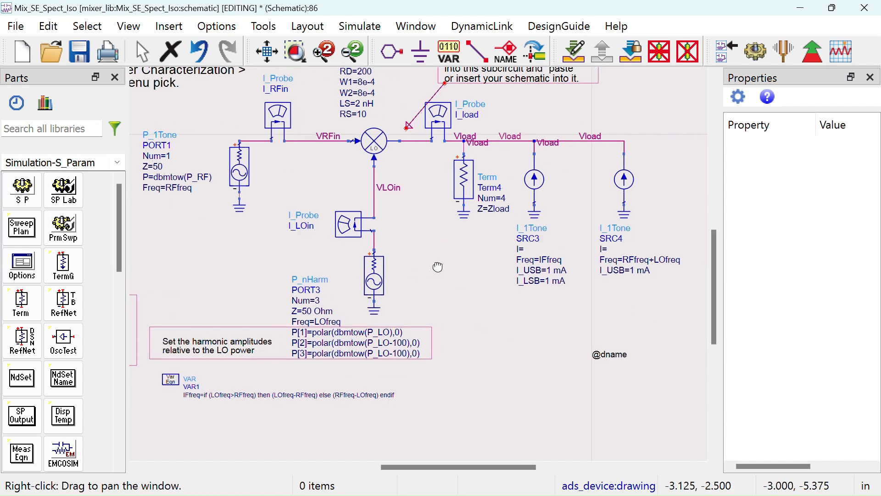
click(526, 202)
click(527, 202)
text(2)
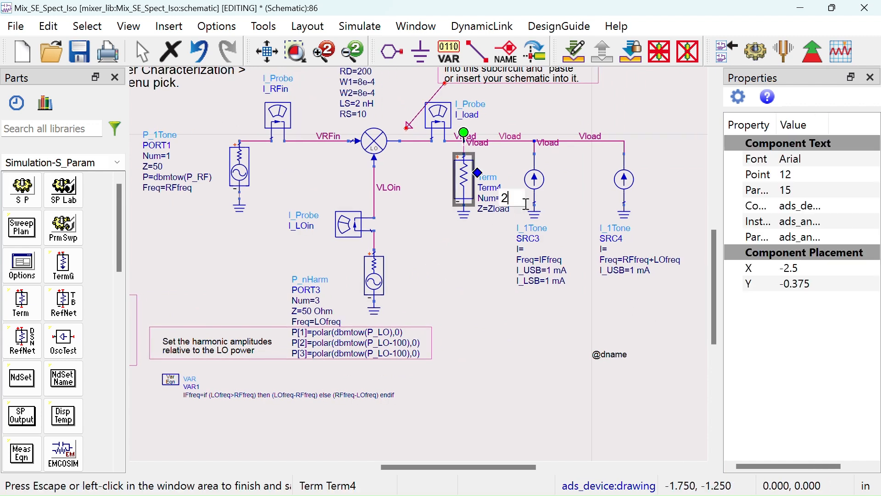
click(470, 257)
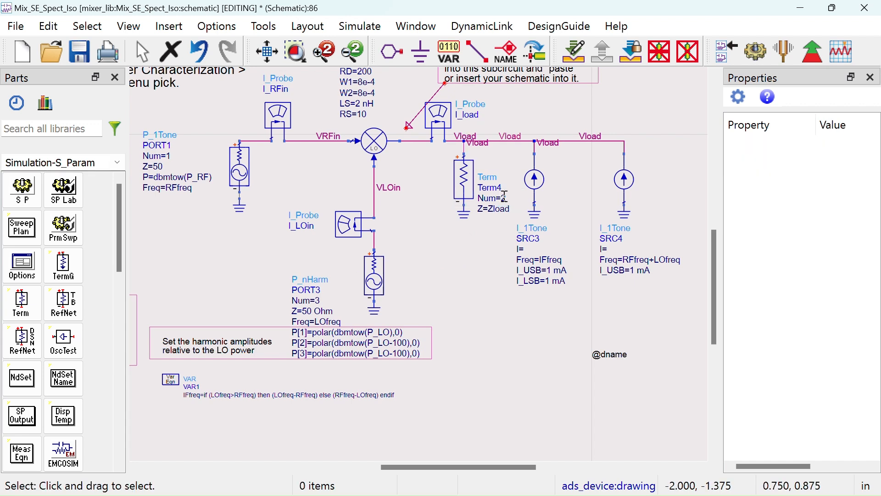
click(756, 52)
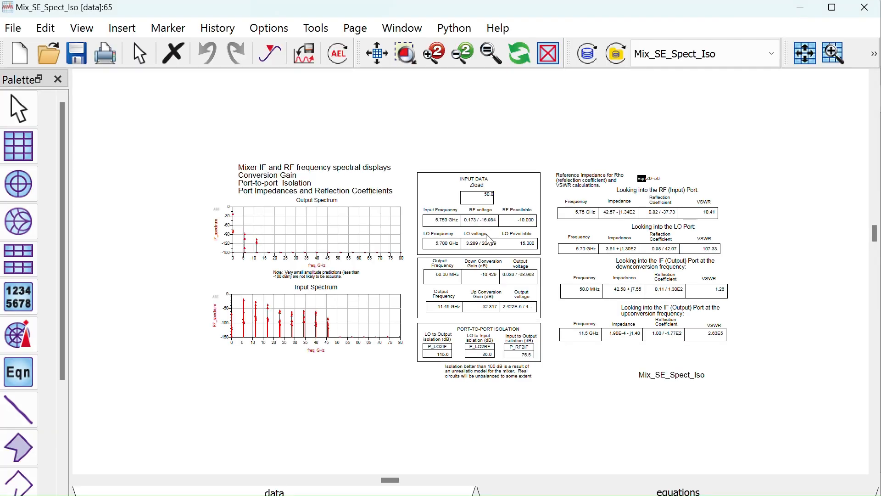
Examine the output and input spectra and the down-conversion gain at the 50 MHz output frequency.
scroll(500, 320, up, 1)
scroll(411, 273, up, 2)
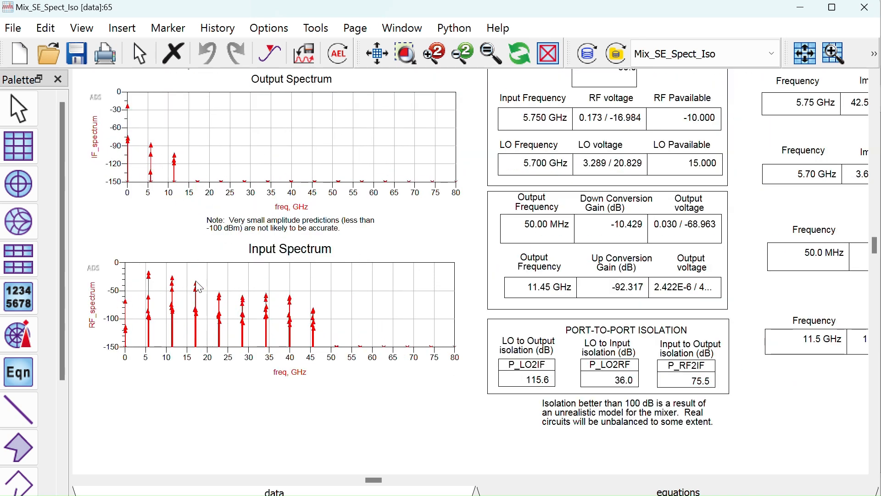
drag(411, 349, 309, 342)
drag(401, 277, 287, 335)
scroll(420, 250, up, 1)
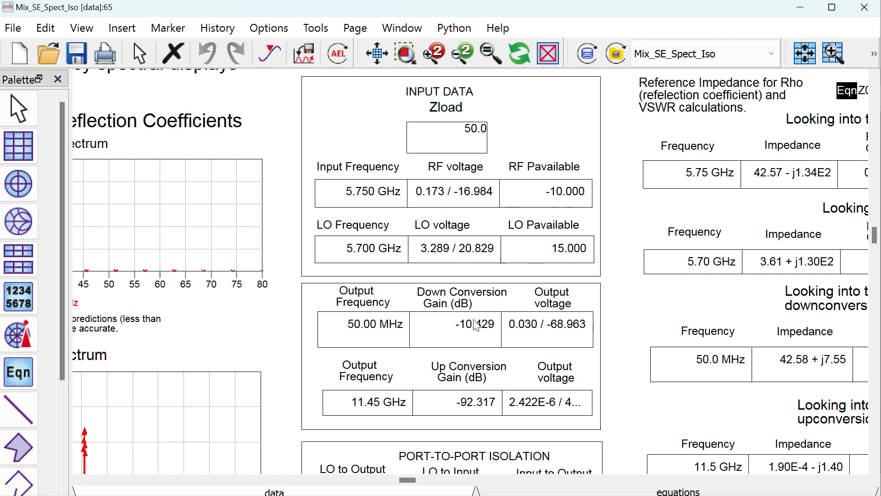
click(456, 329)
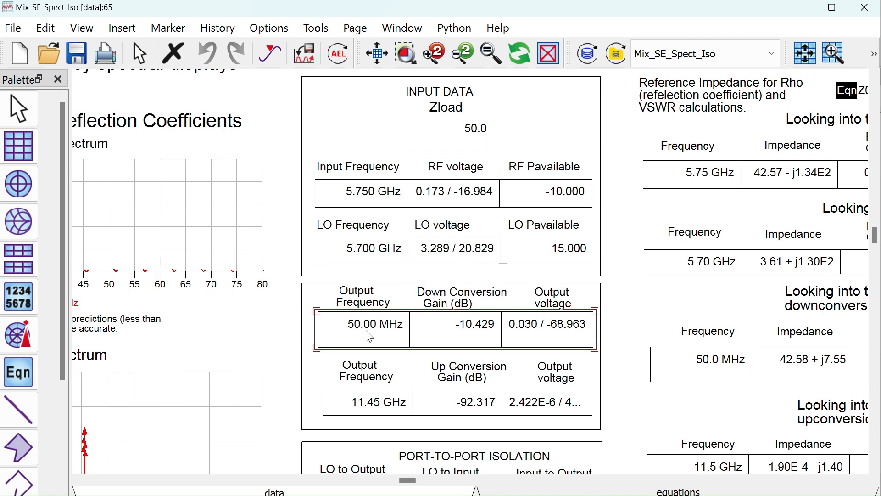
Review the port-to-port isolation and the impedance, reflection coefficient and VSWR tables for the RF, LO and IF ports.
scroll(518, 355, down, 3)
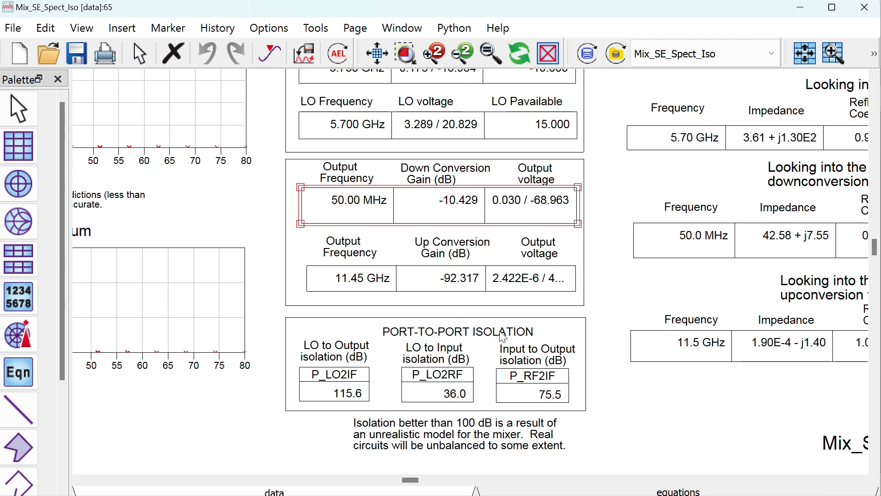
scroll(504, 342, down, 2)
scroll(609, 221, up, 2)
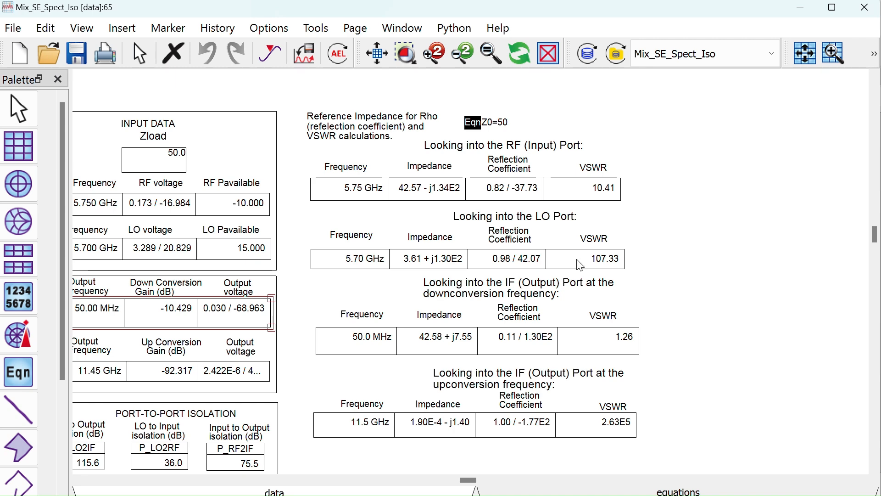
scroll(576, 260, down, 2)
drag(332, 311, 568, 297)
scroll(355, 77, up, 1)
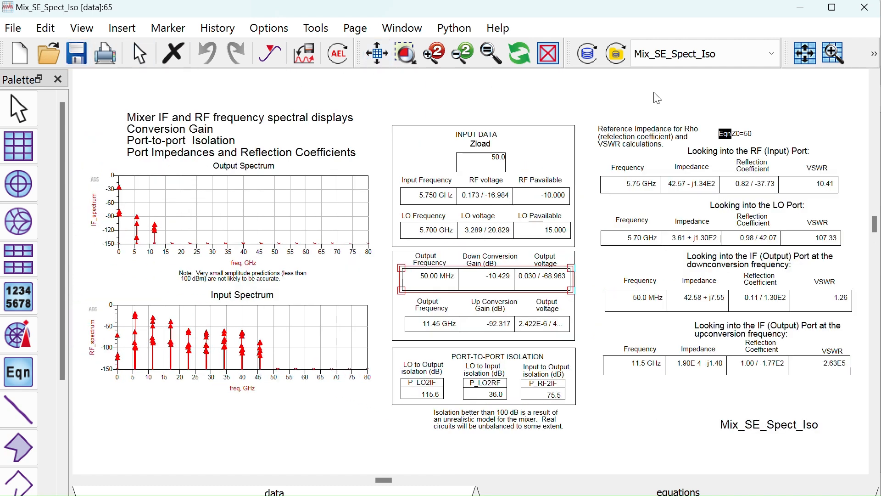
Close the results display and the simulation message window, and fit the whole Mix_SE_Spect_Iso schematic in view.
click(864, 7)
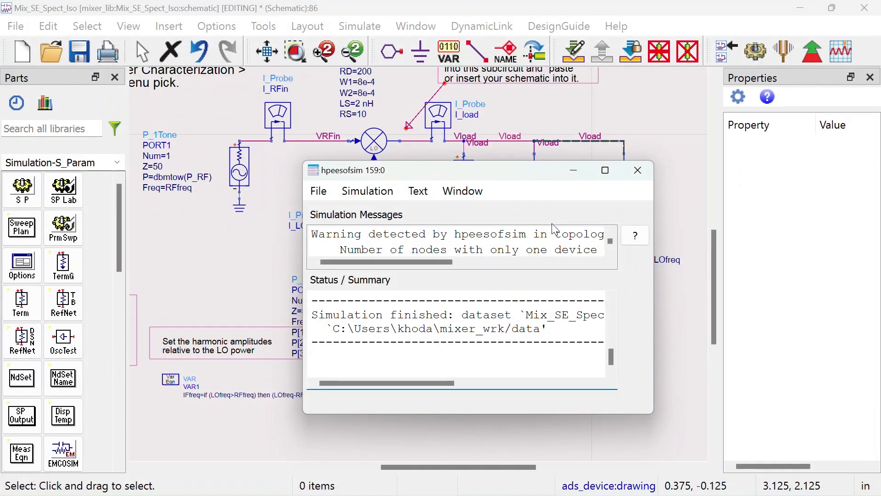
click(637, 179)
click(266, 51)
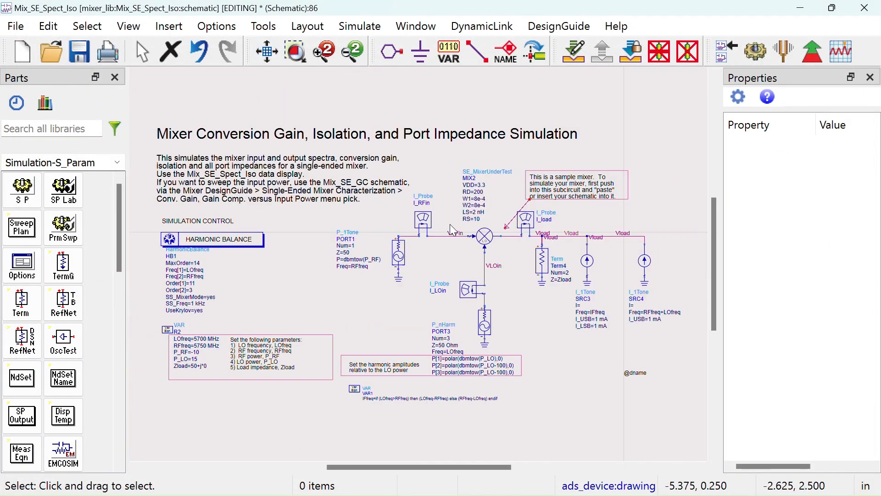